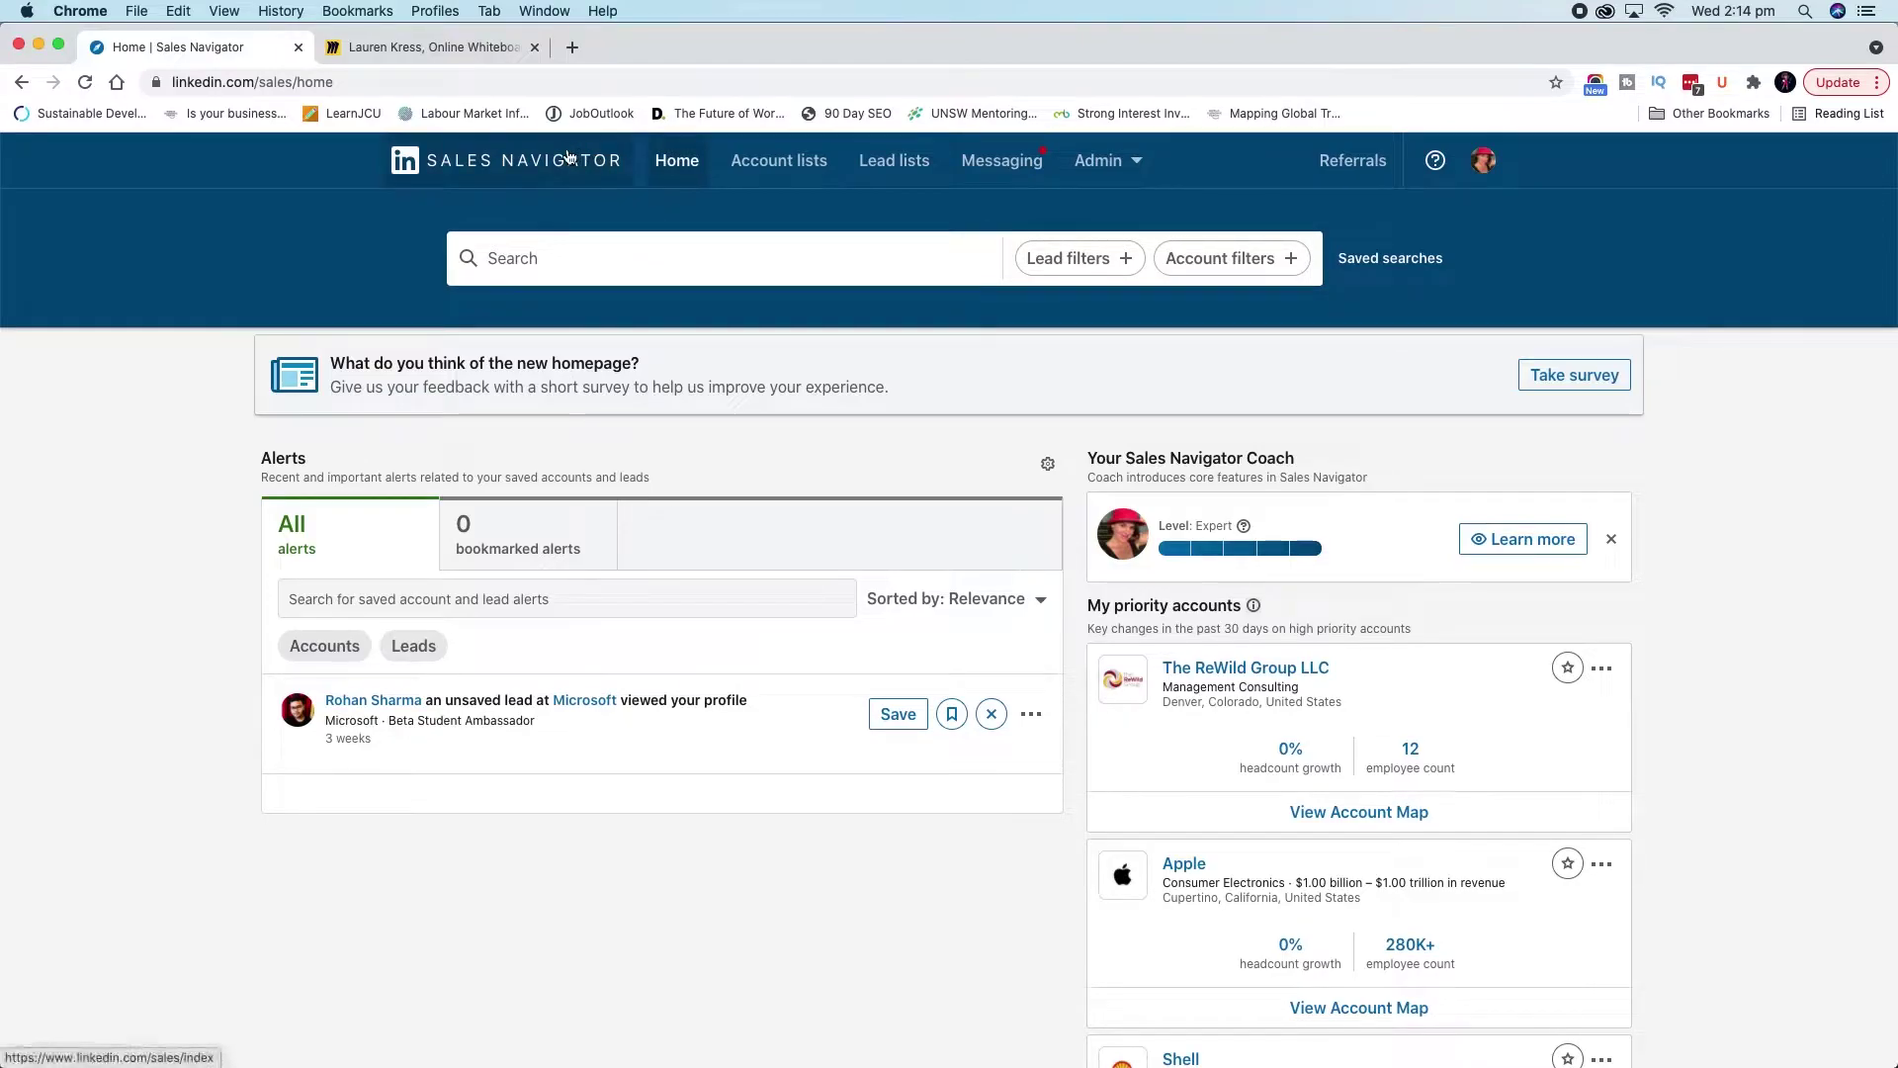
Switch to the Miro board to examine the marketing funnel stages, and return to Sales Navigator
left_click(441, 48)
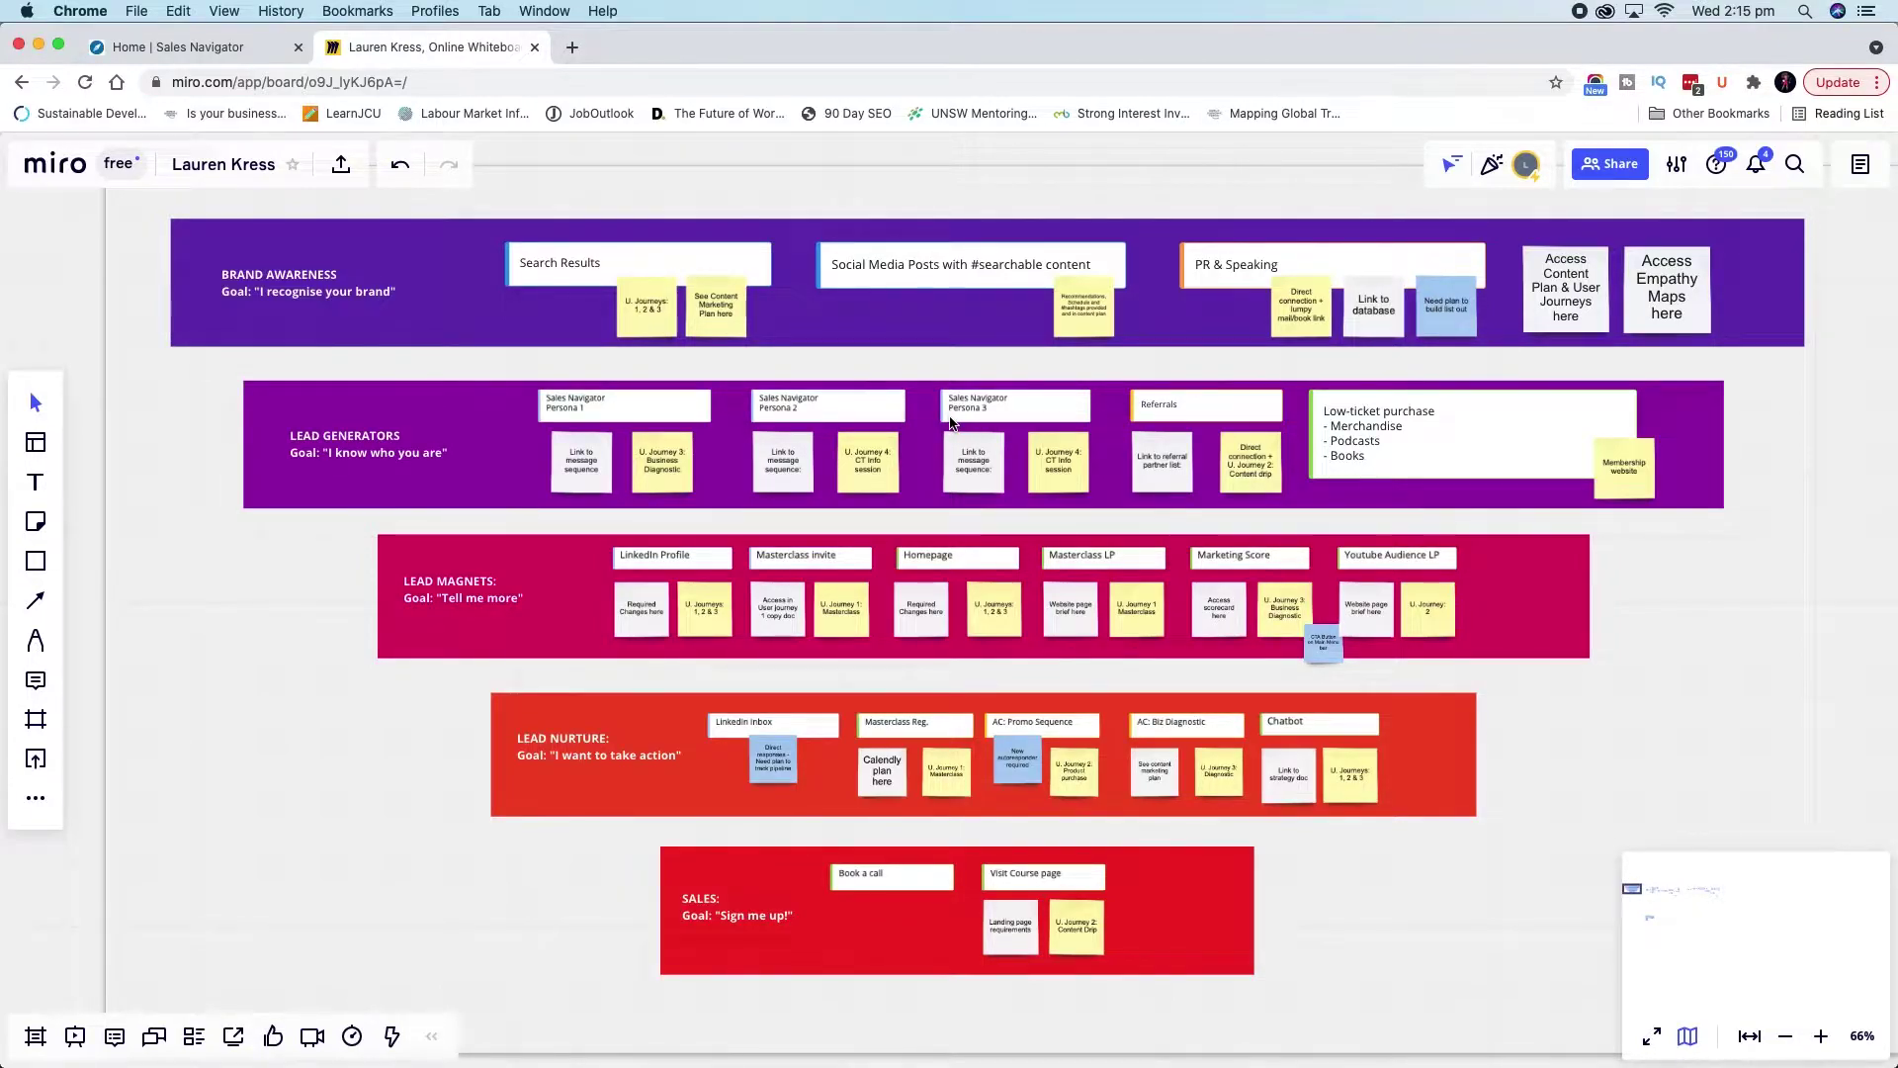
left_click(225, 56)
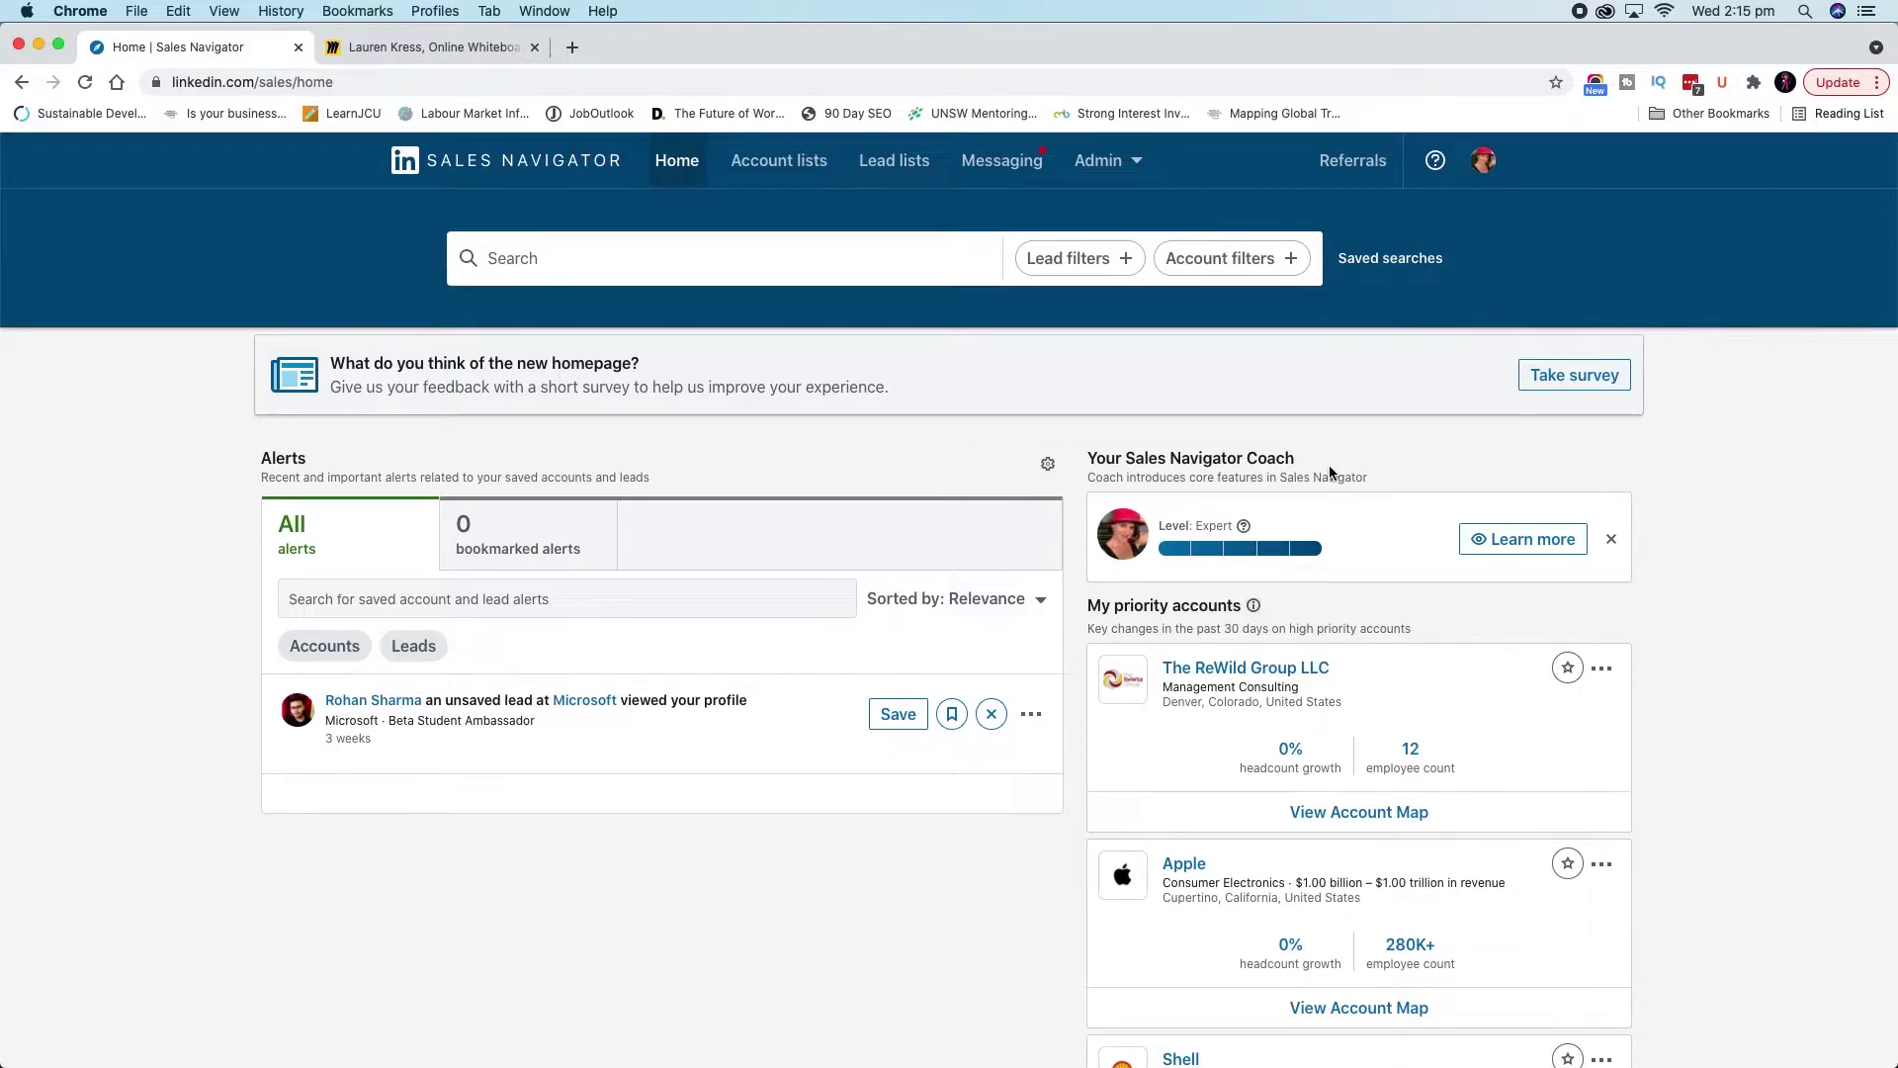
Open the Sales Navigator Coach page and look through its list of training actions
left_click_drag(1087, 458, 1323, 464)
left_click(1450, 451)
left_click(1502, 544)
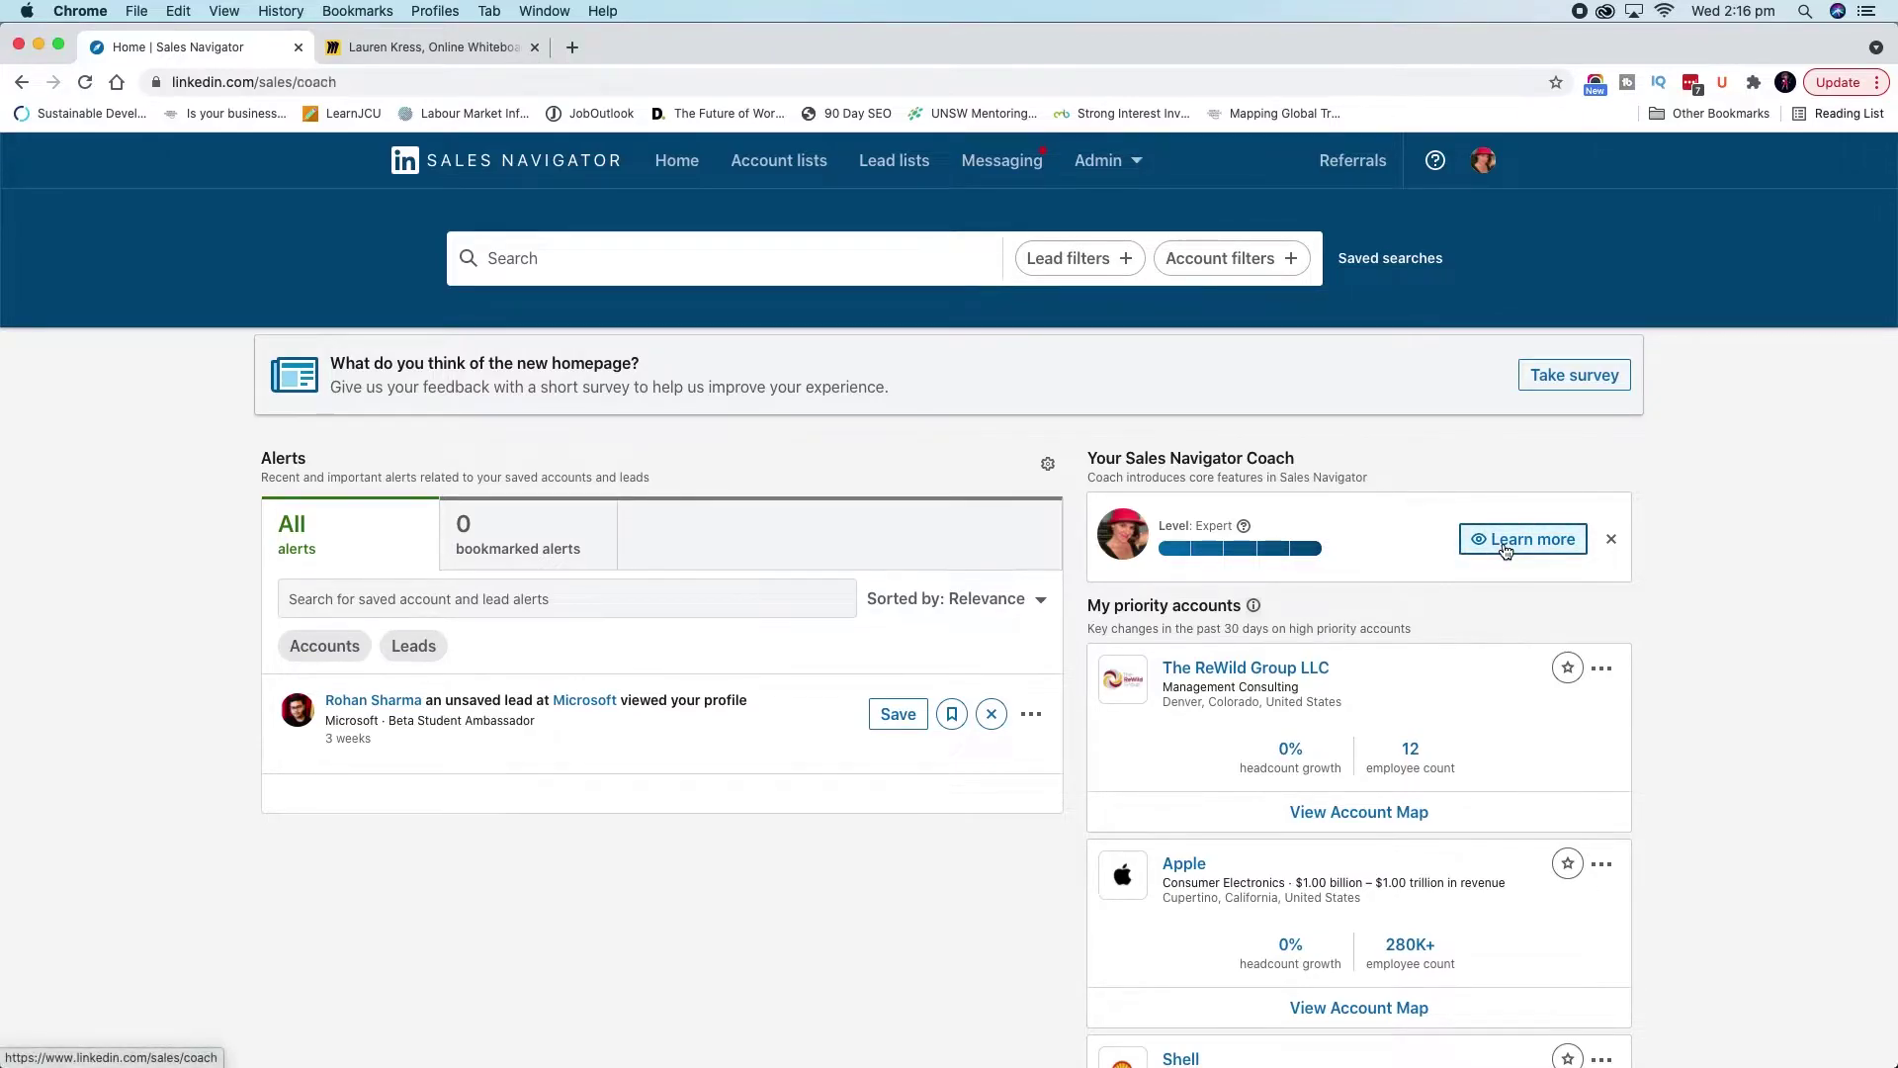
scroll(1280, 560, "down", 10)
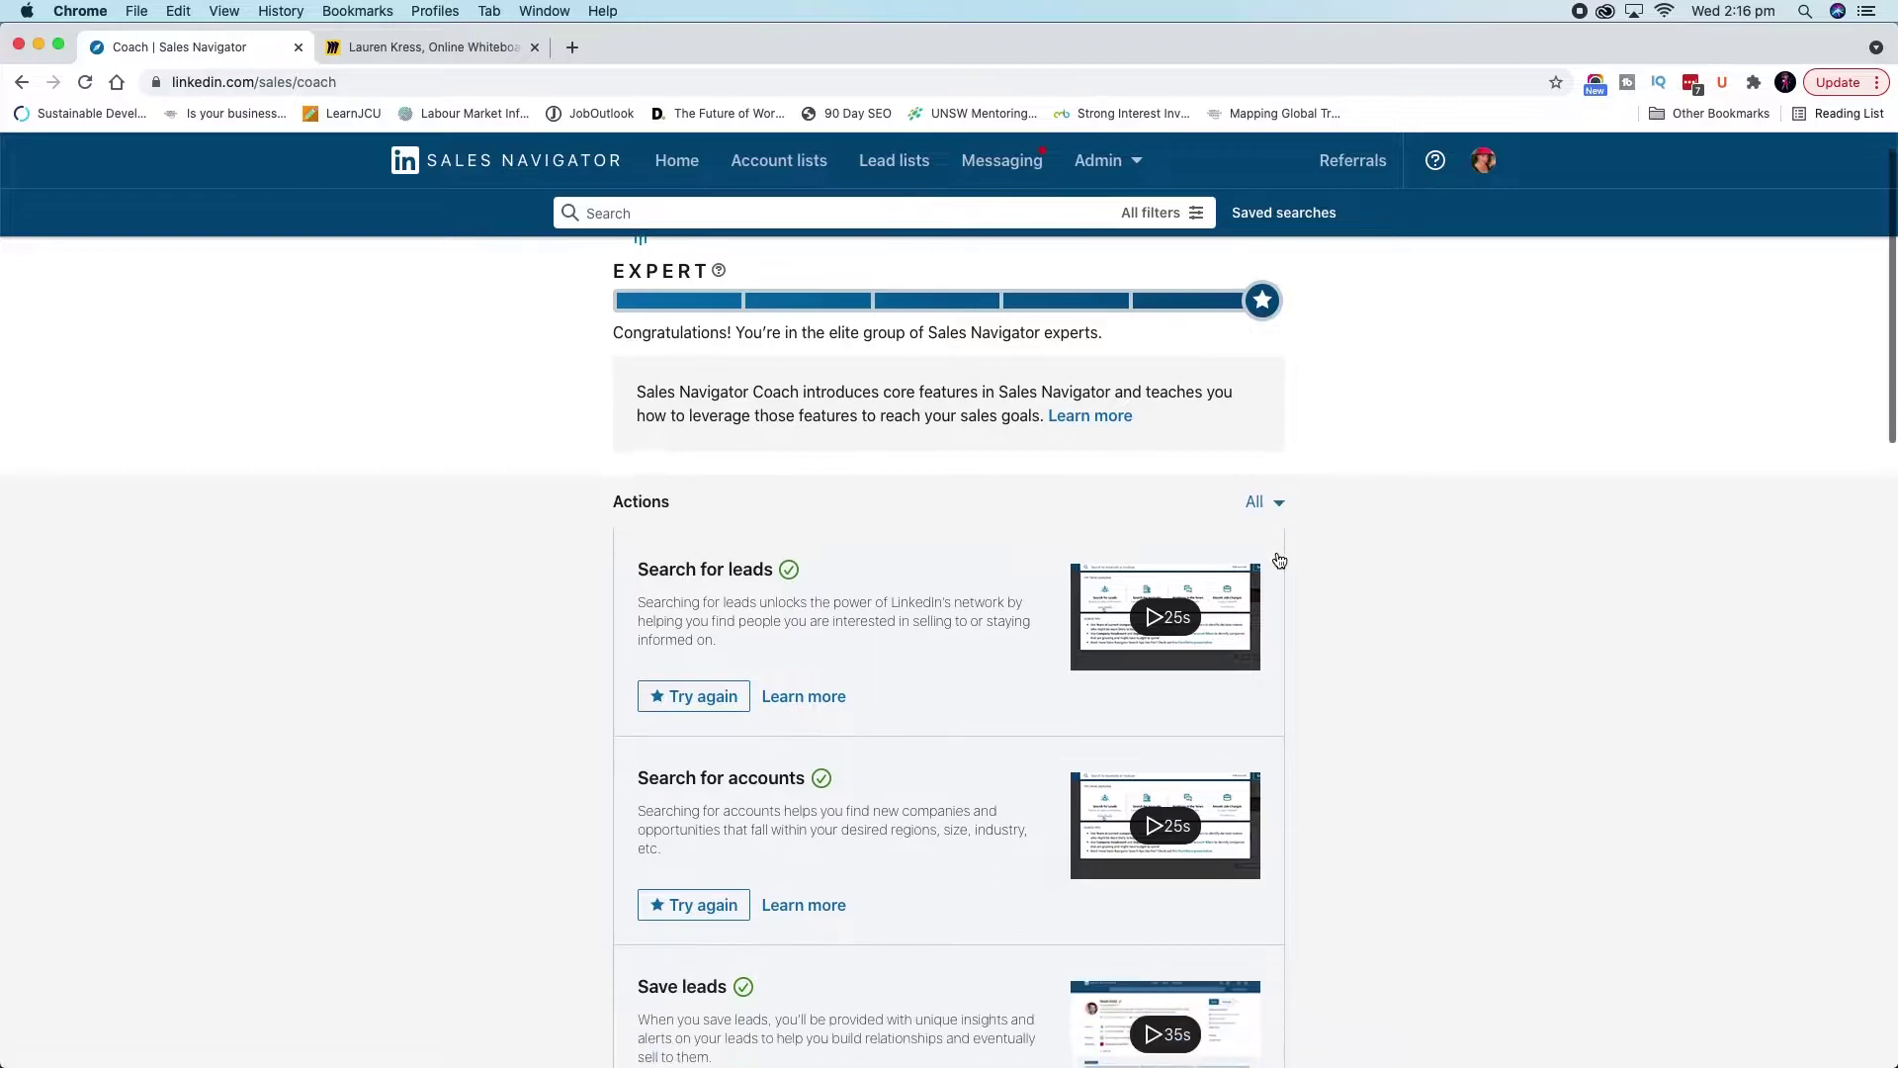
scroll(1277, 560, "down", 14)
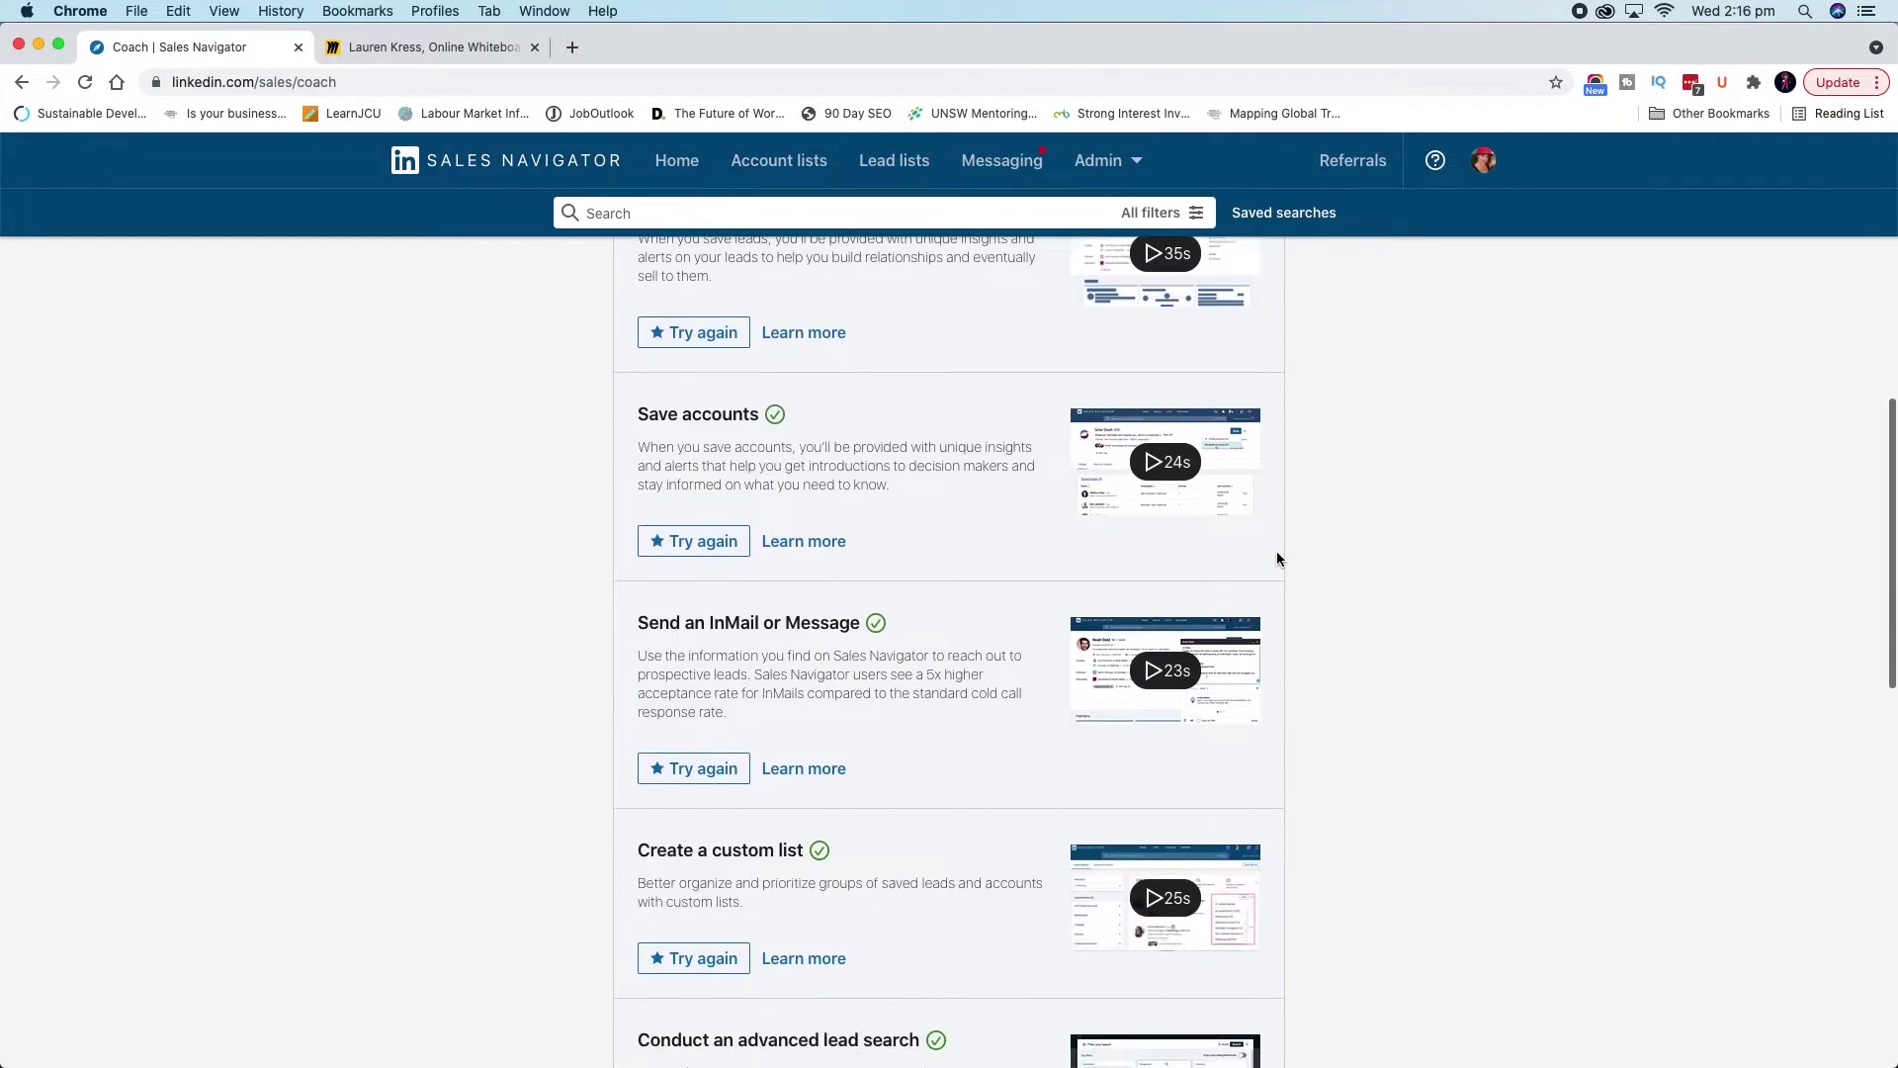
scroll(1277, 559, "down", 3)
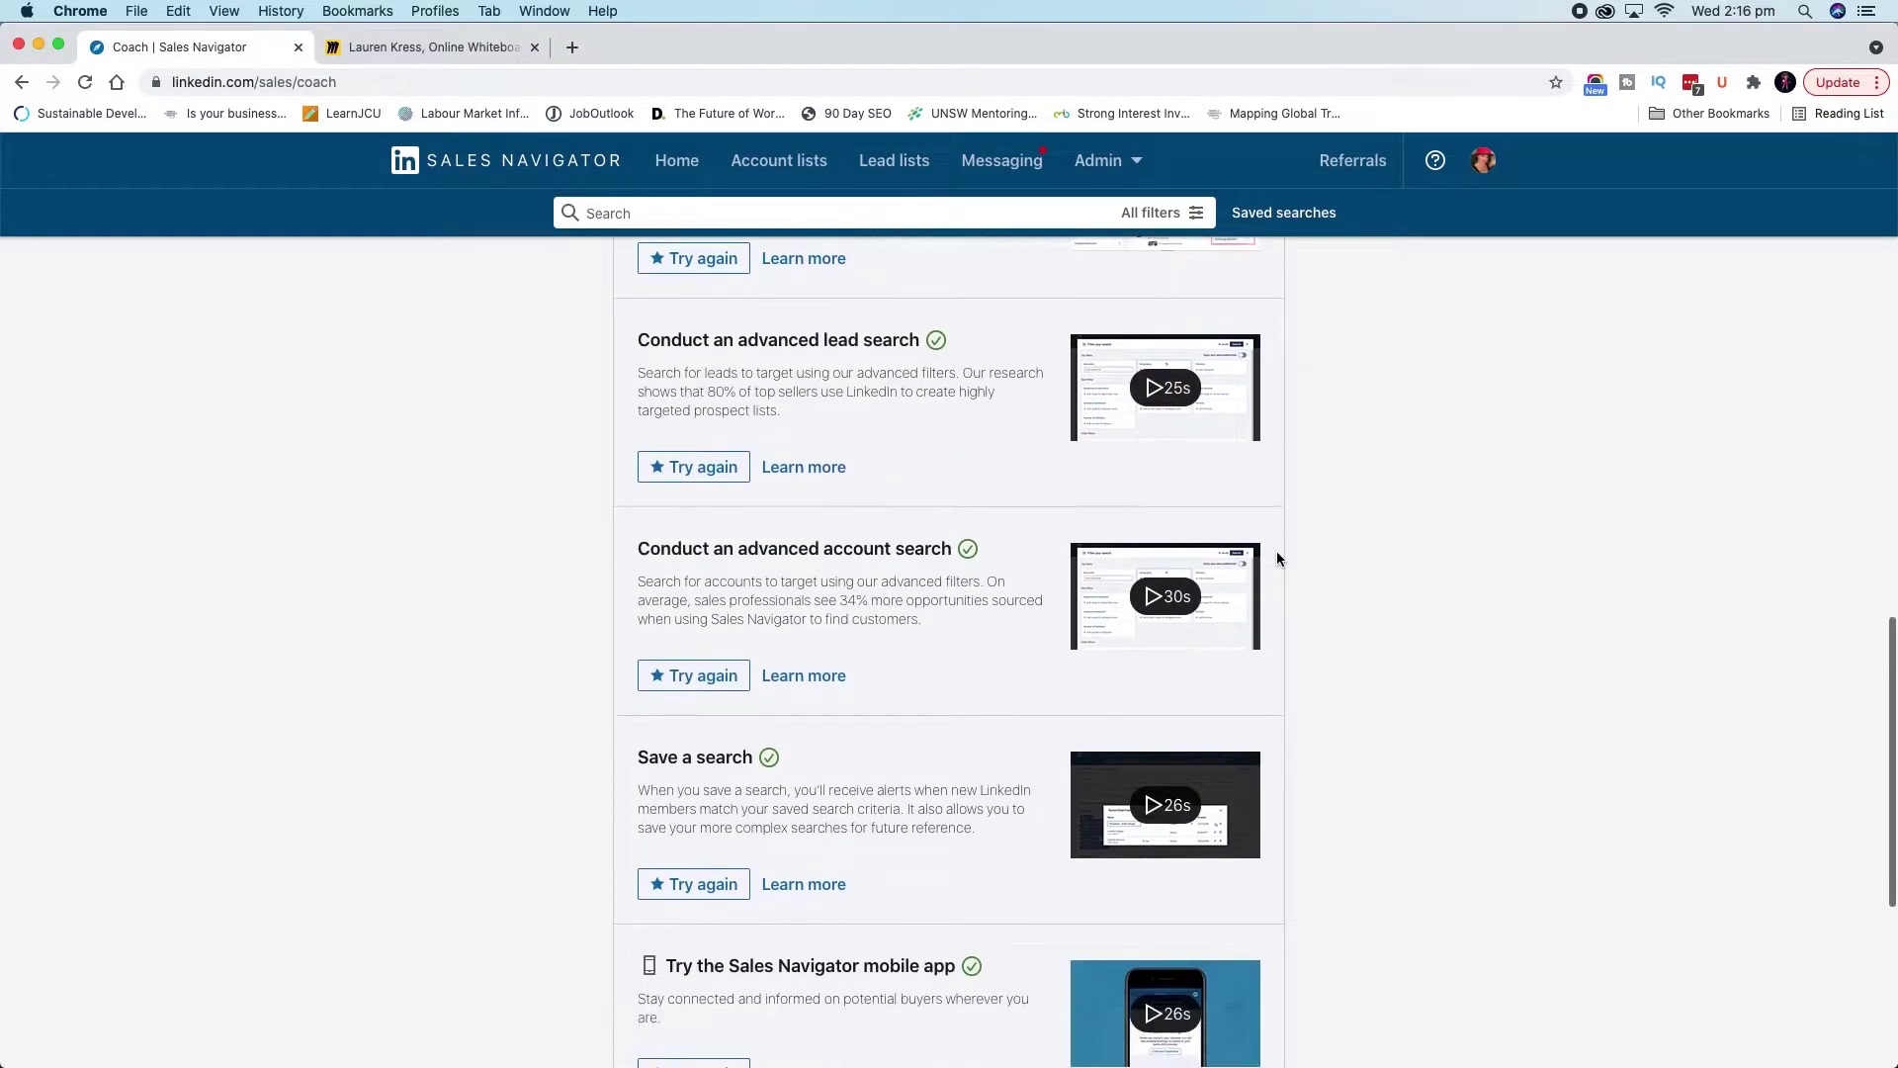
scroll(883, 661, "down", 6)
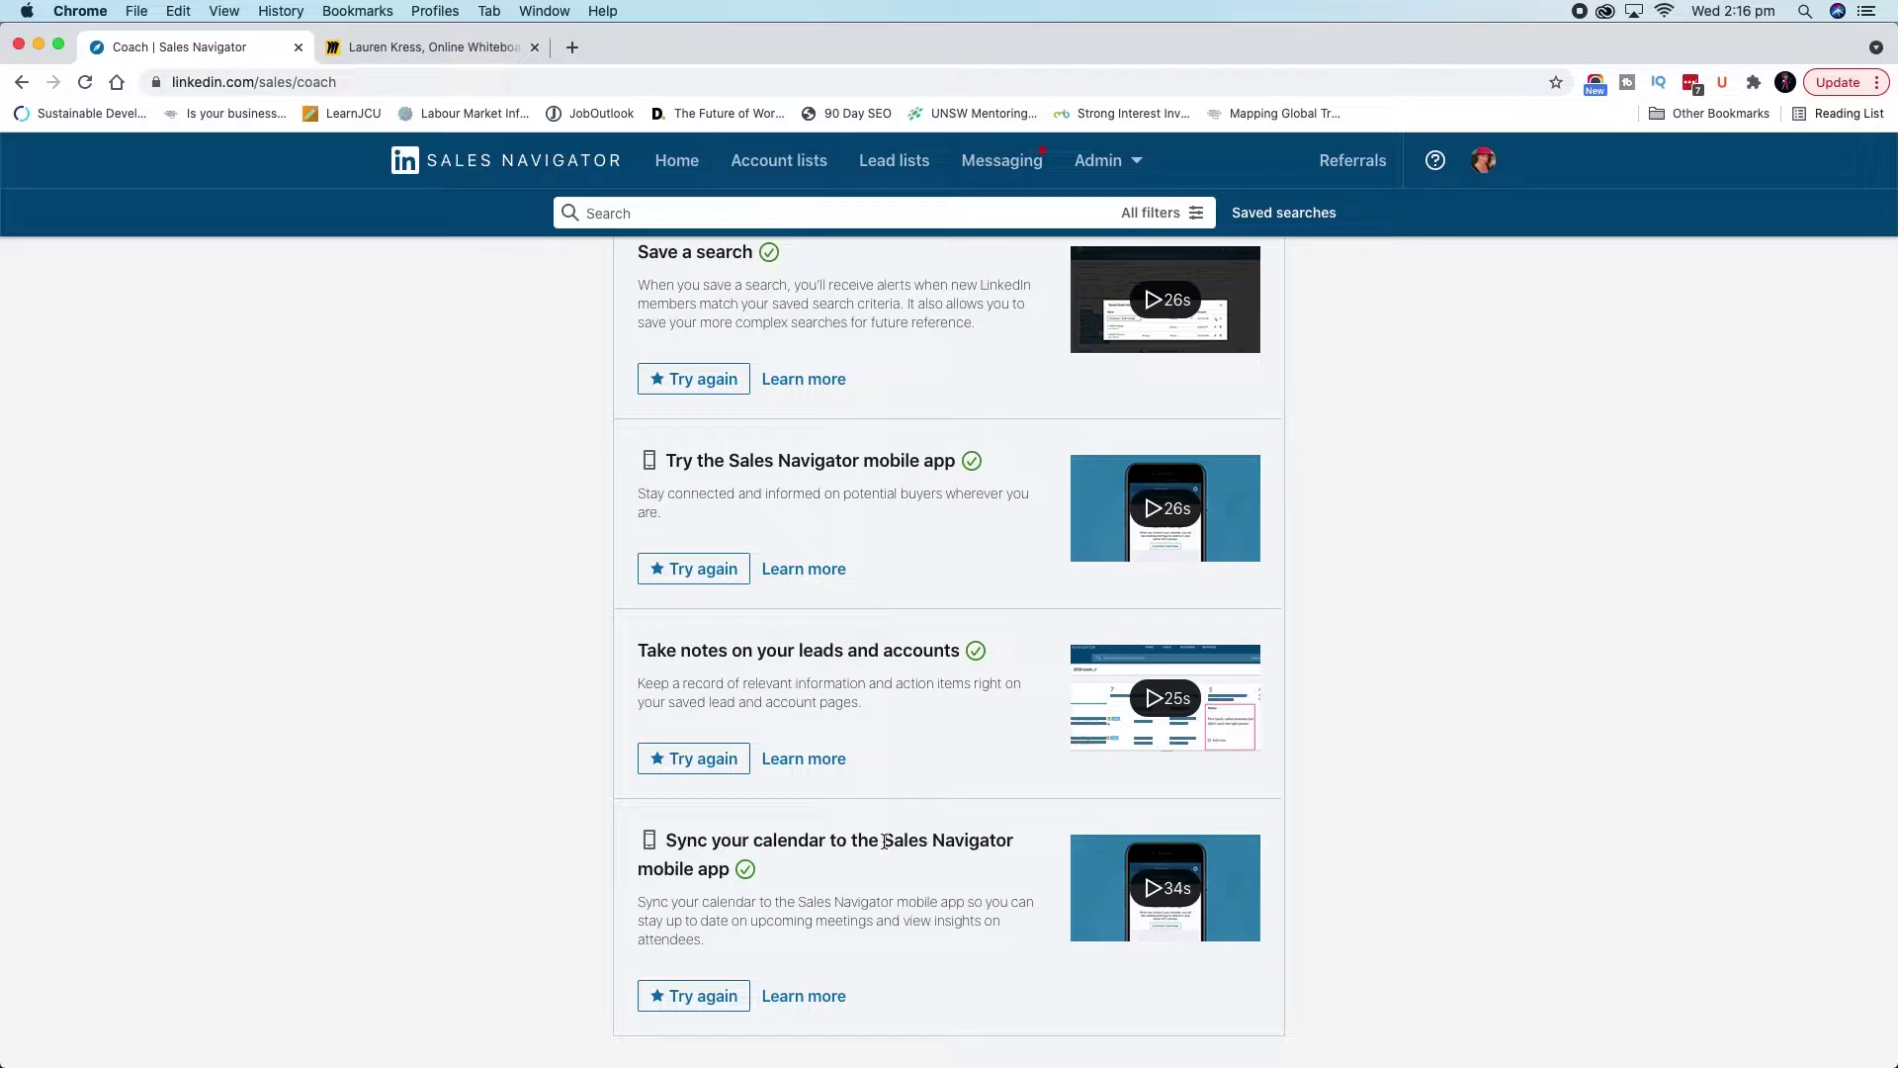
scroll(850, 835, "up", 1)
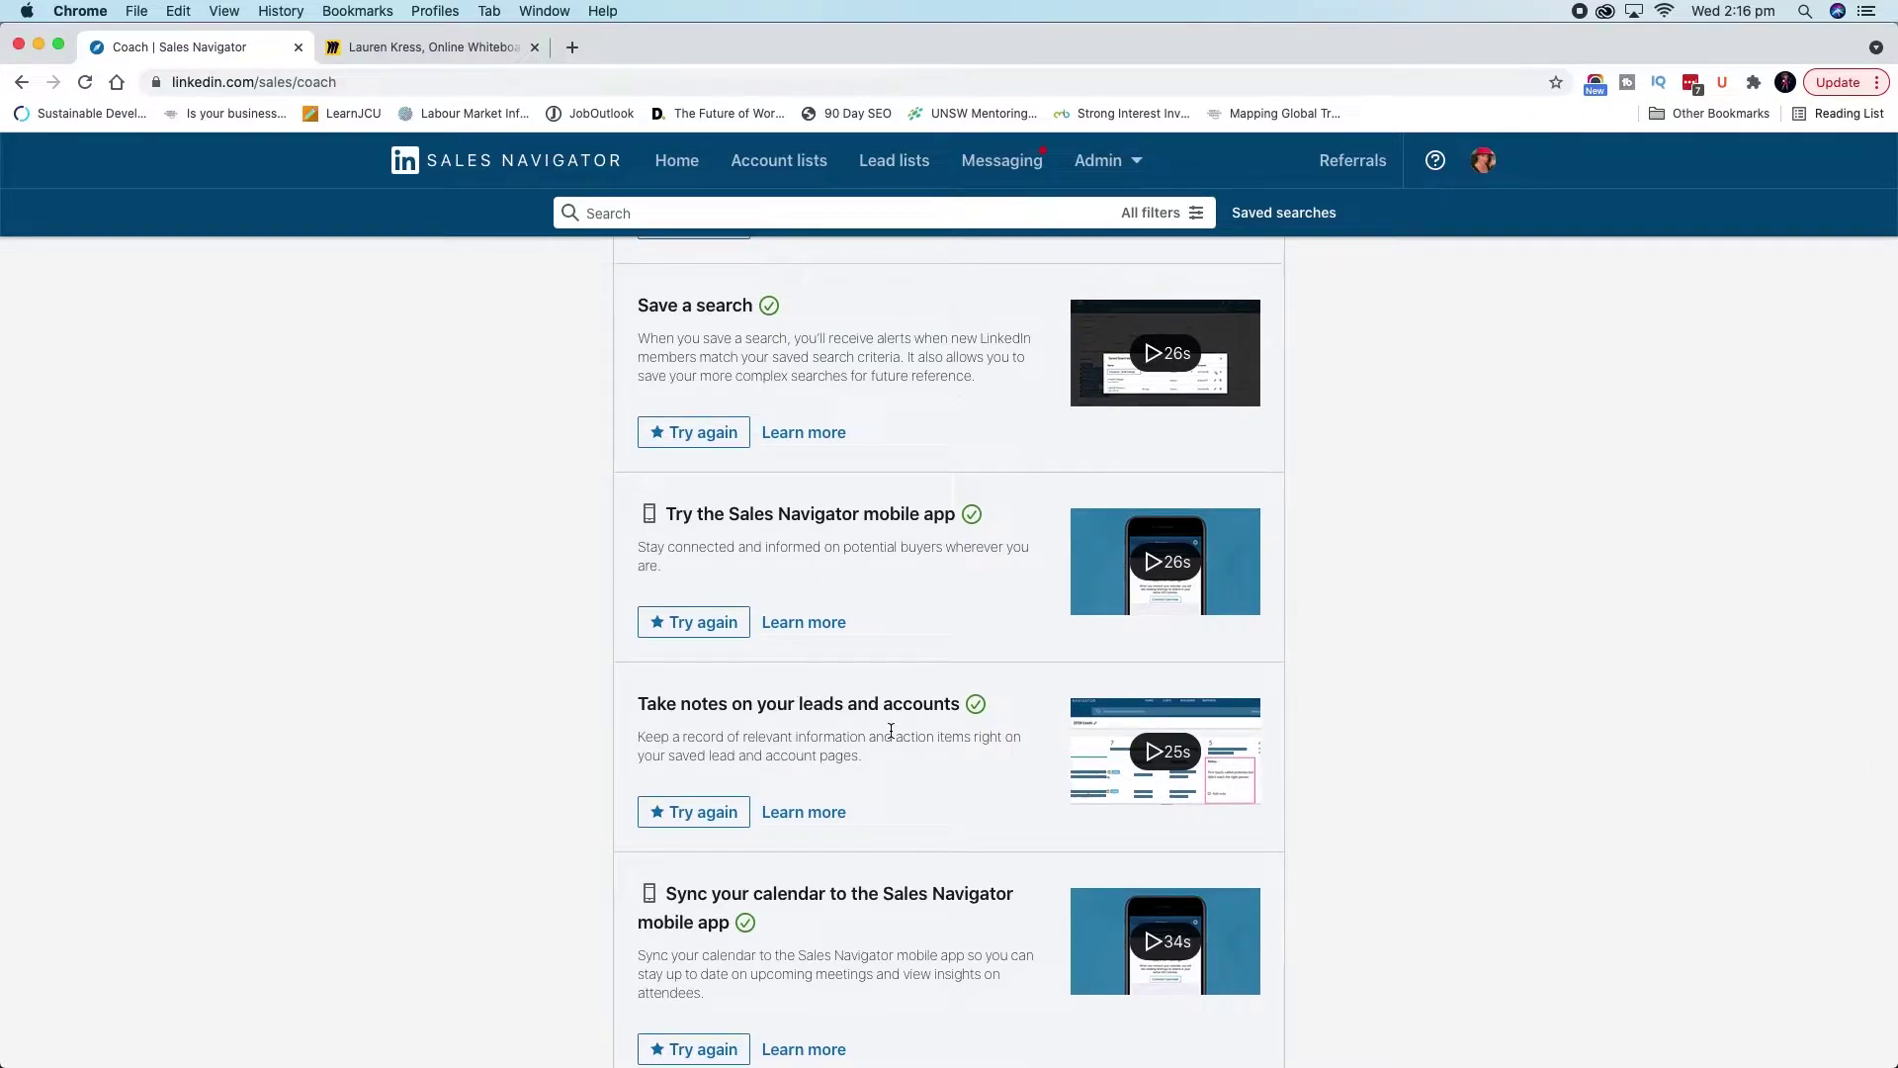
scroll(890, 732, "up", 15)
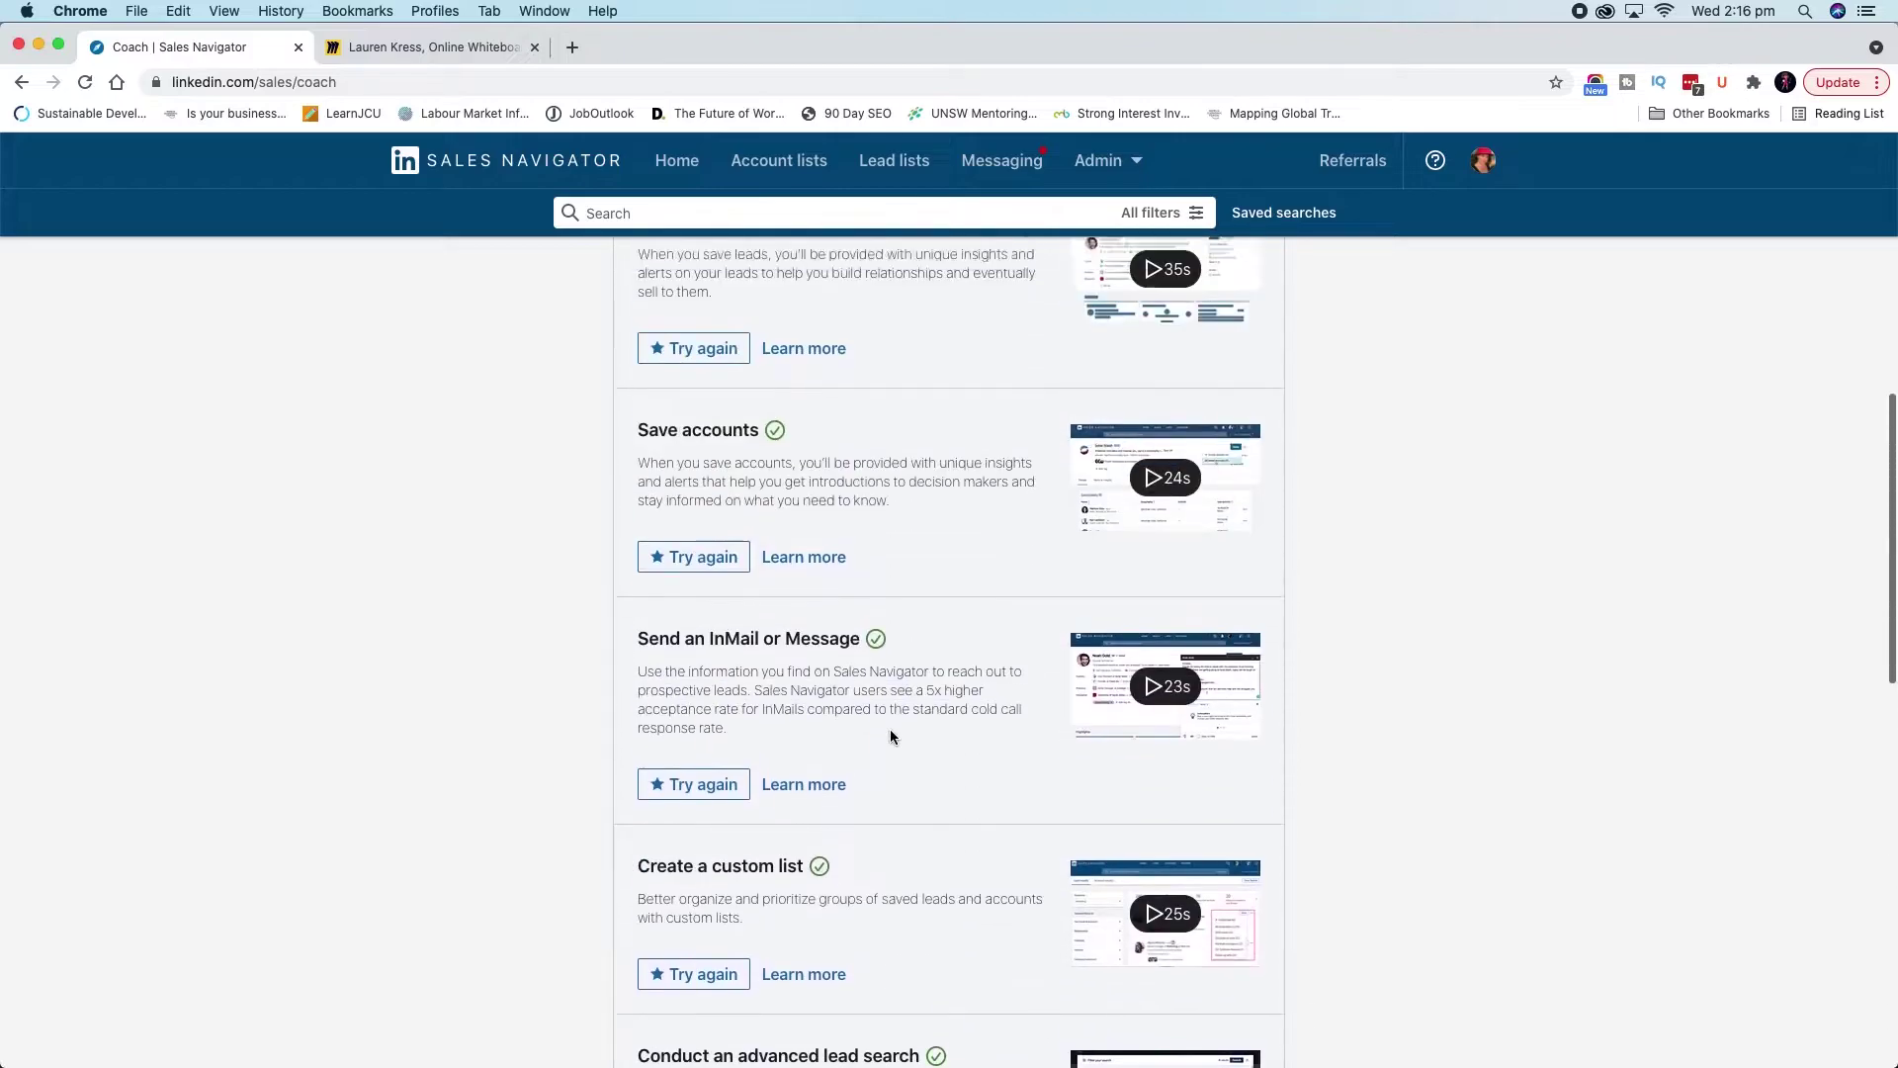
scroll(890, 737, "up", 4)
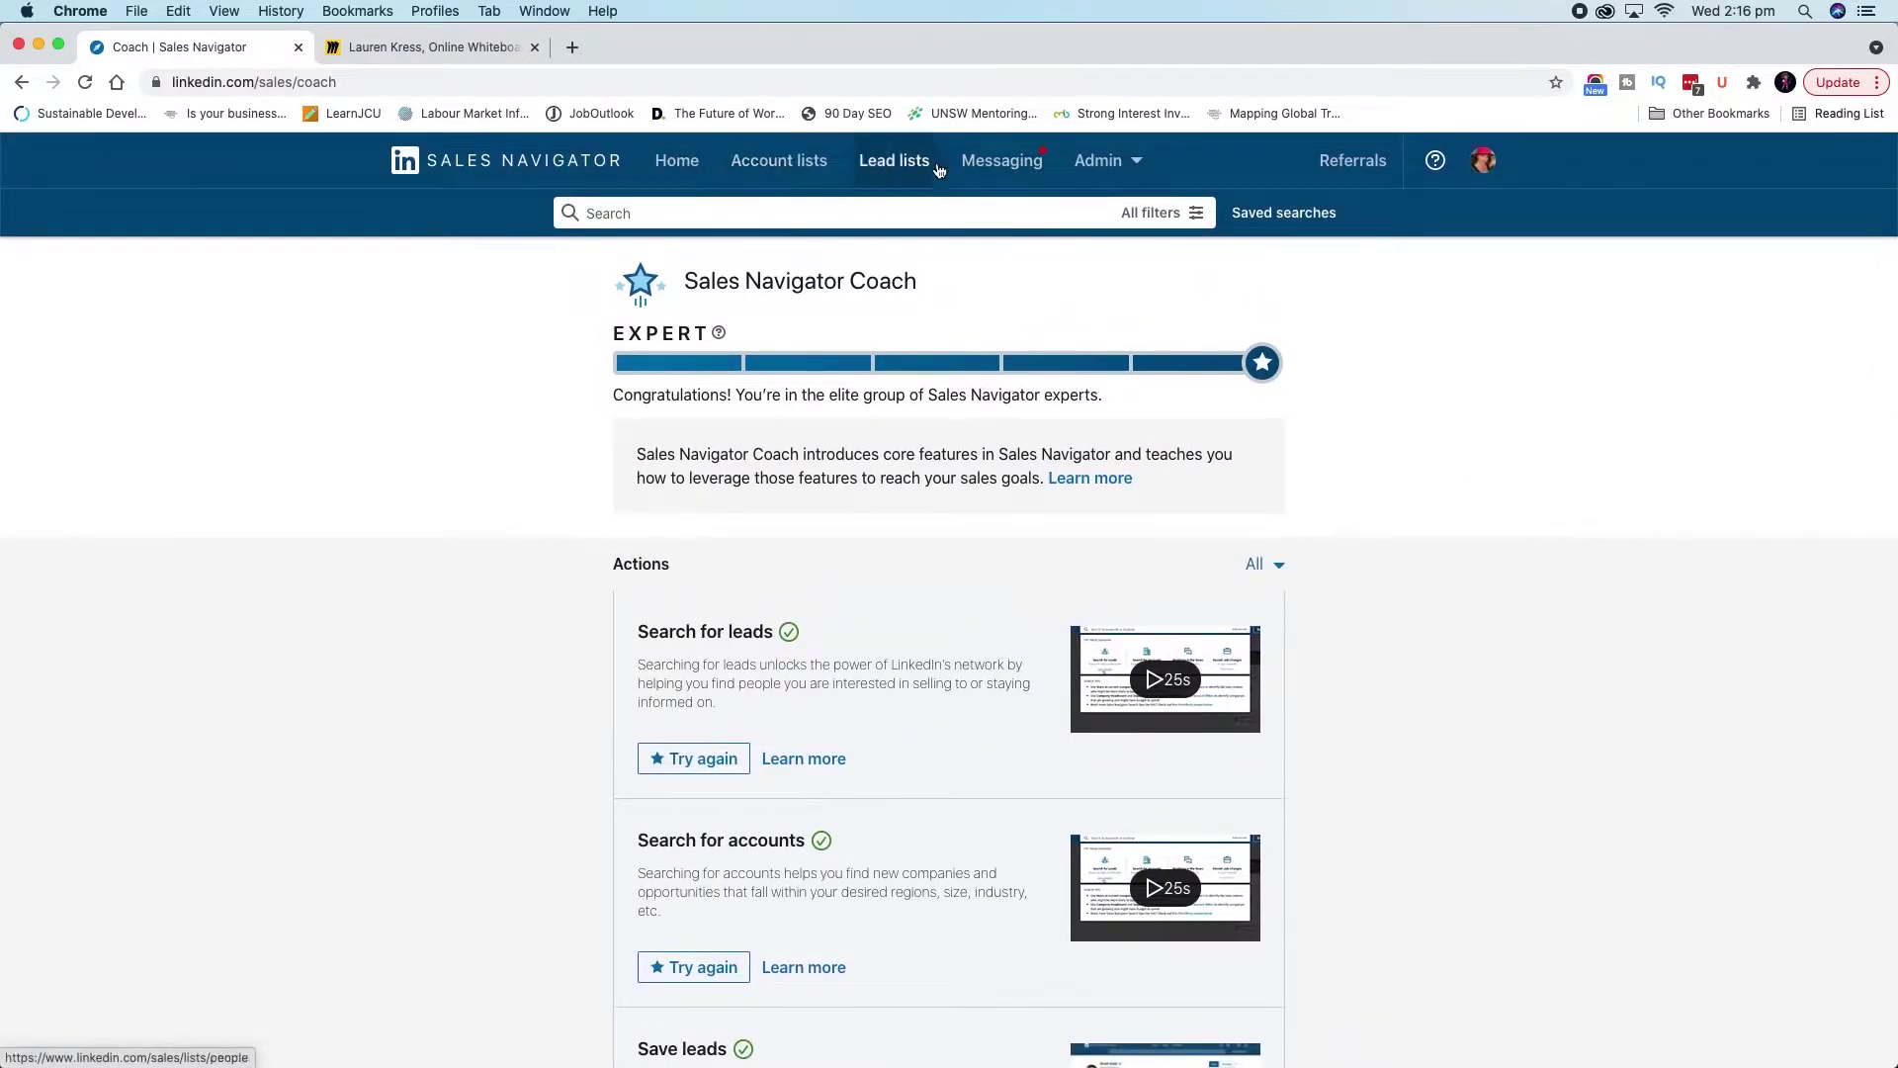
Compare the Account lists page with the Lead lists page, ending on the lead lists
left_click(791, 174)
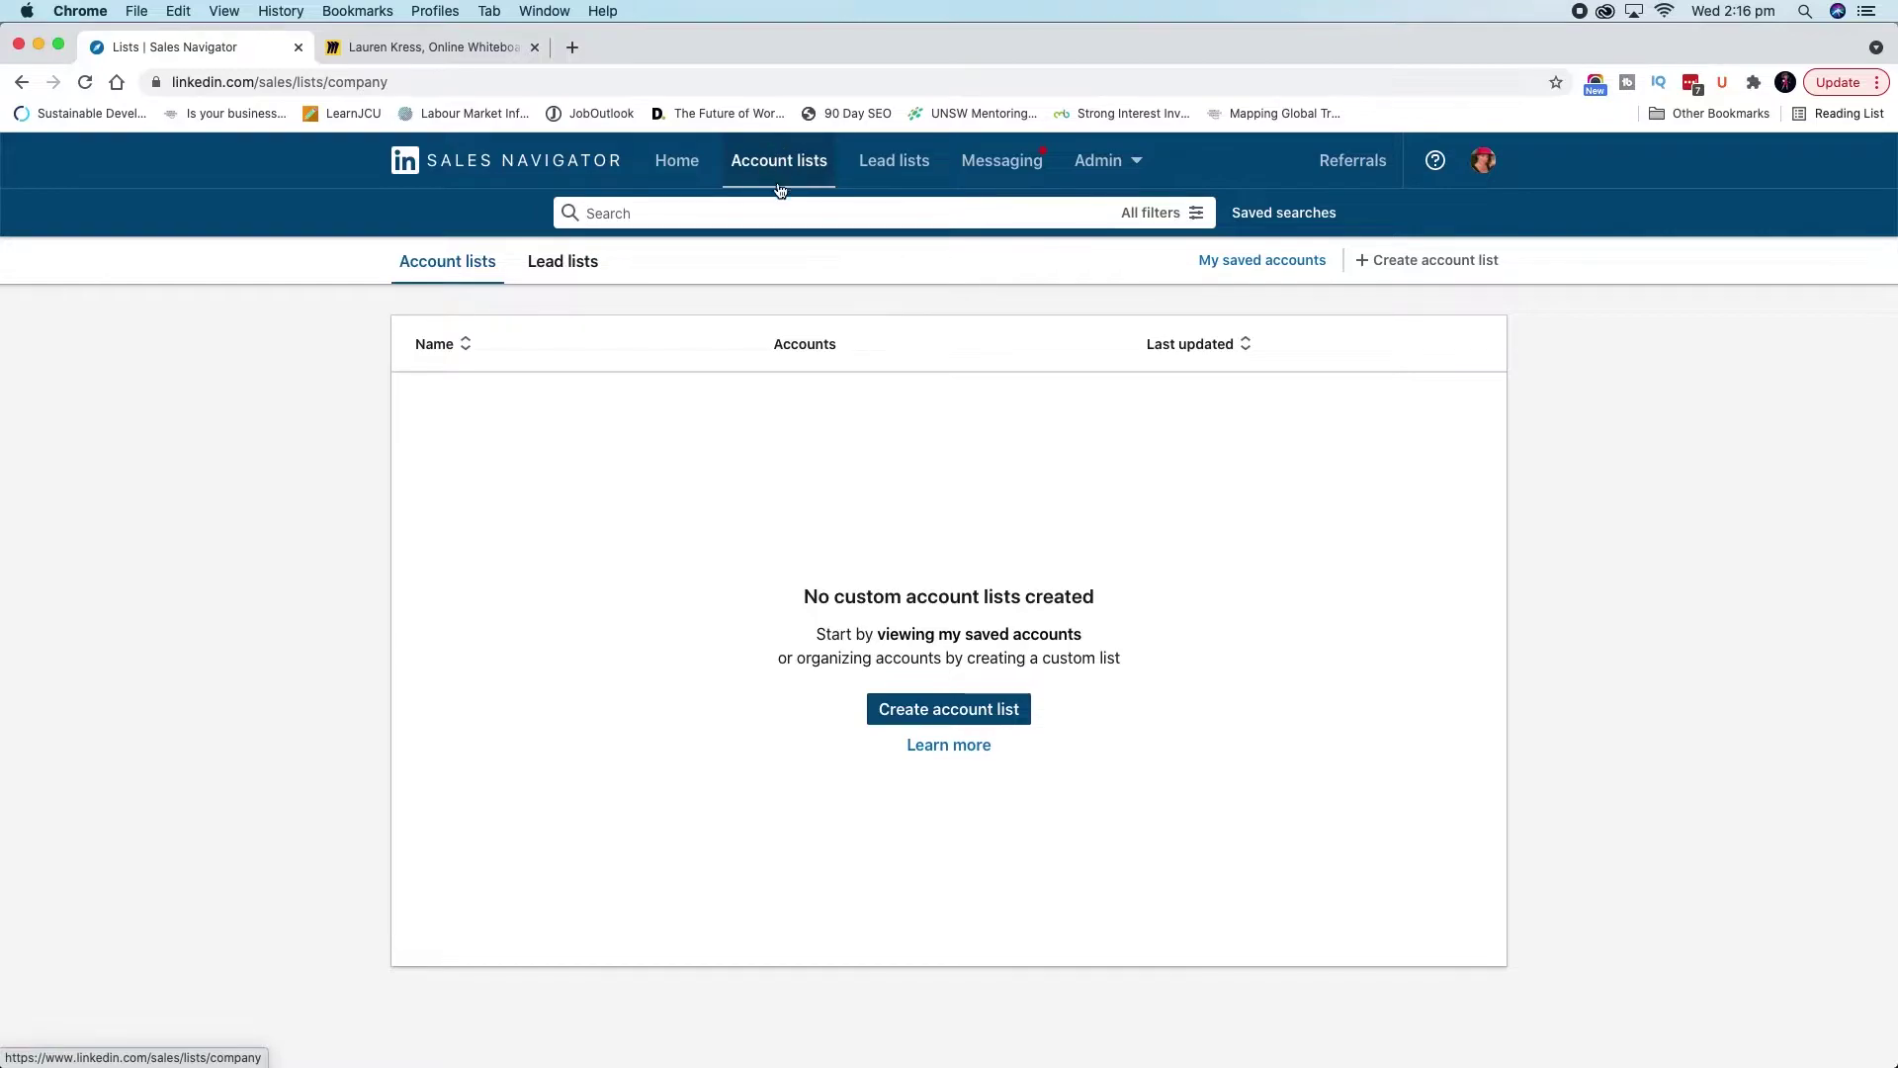
left_click(897, 170)
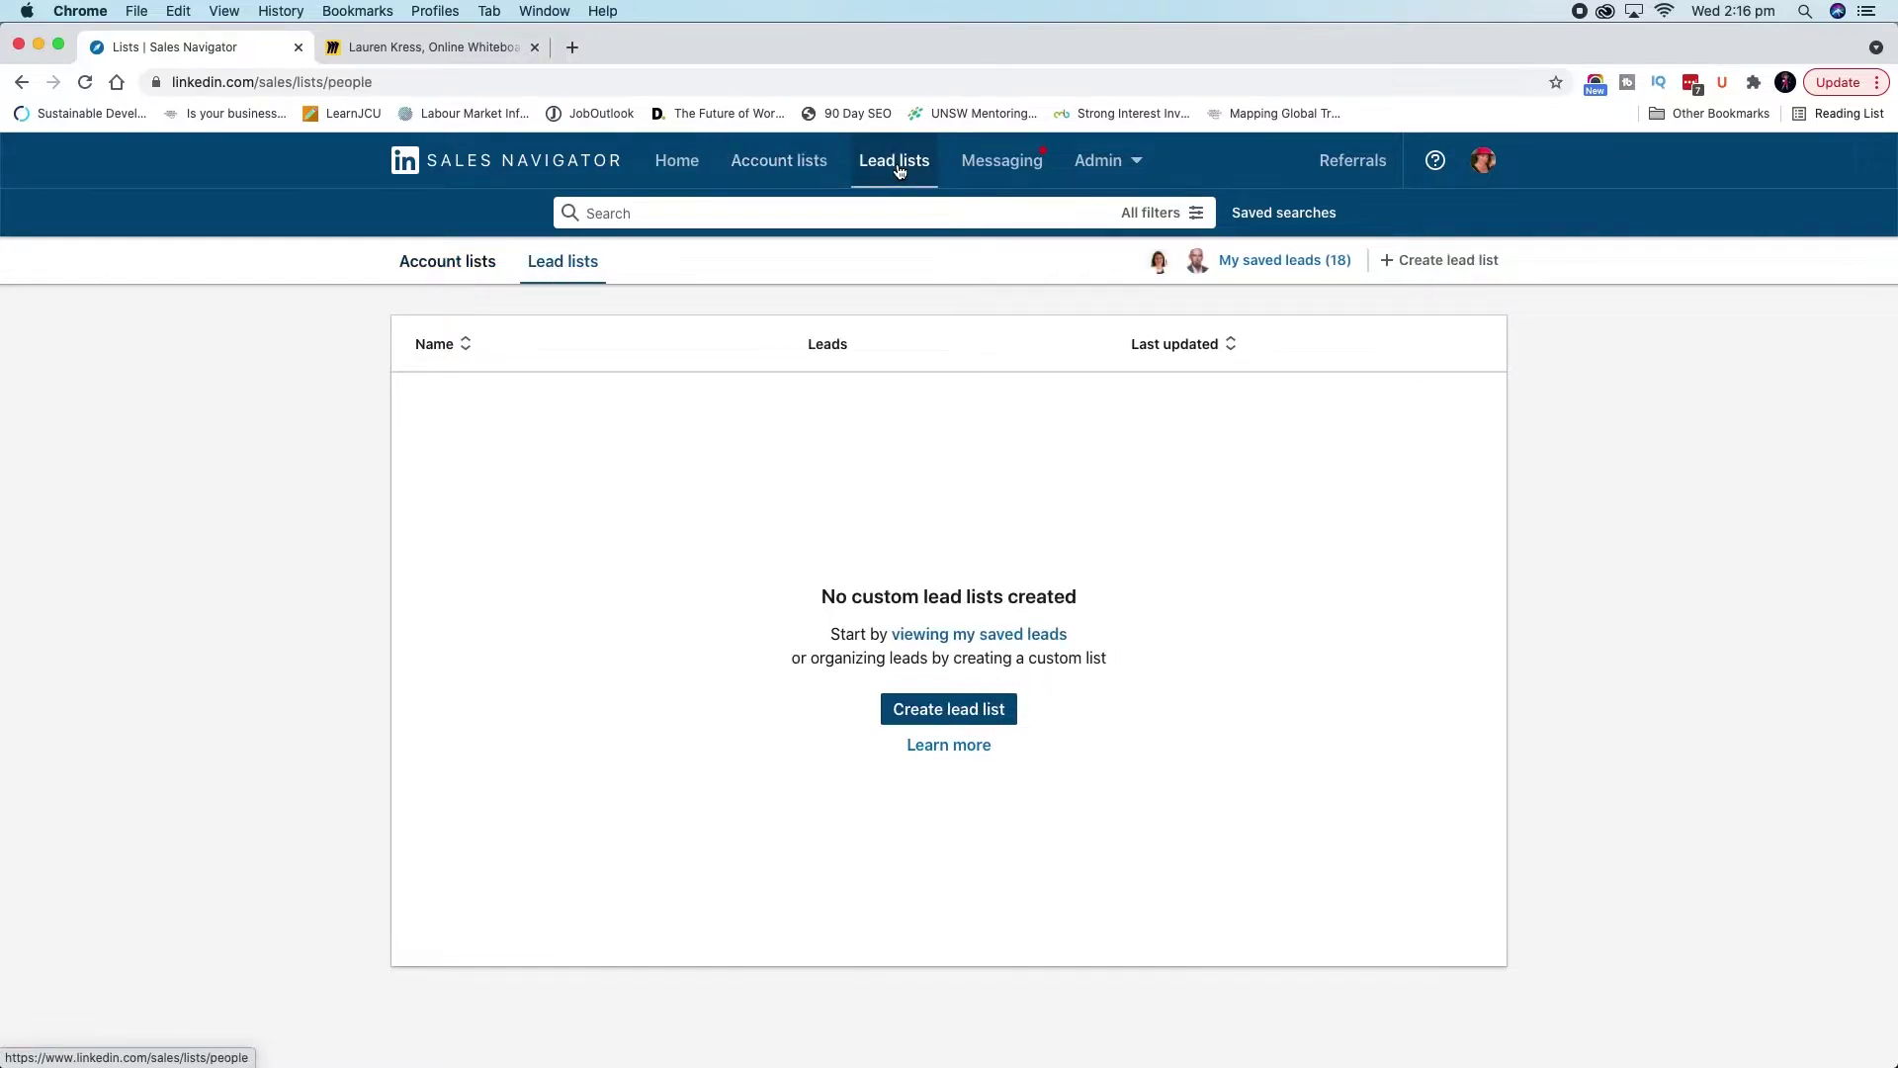
left_click(784, 176)
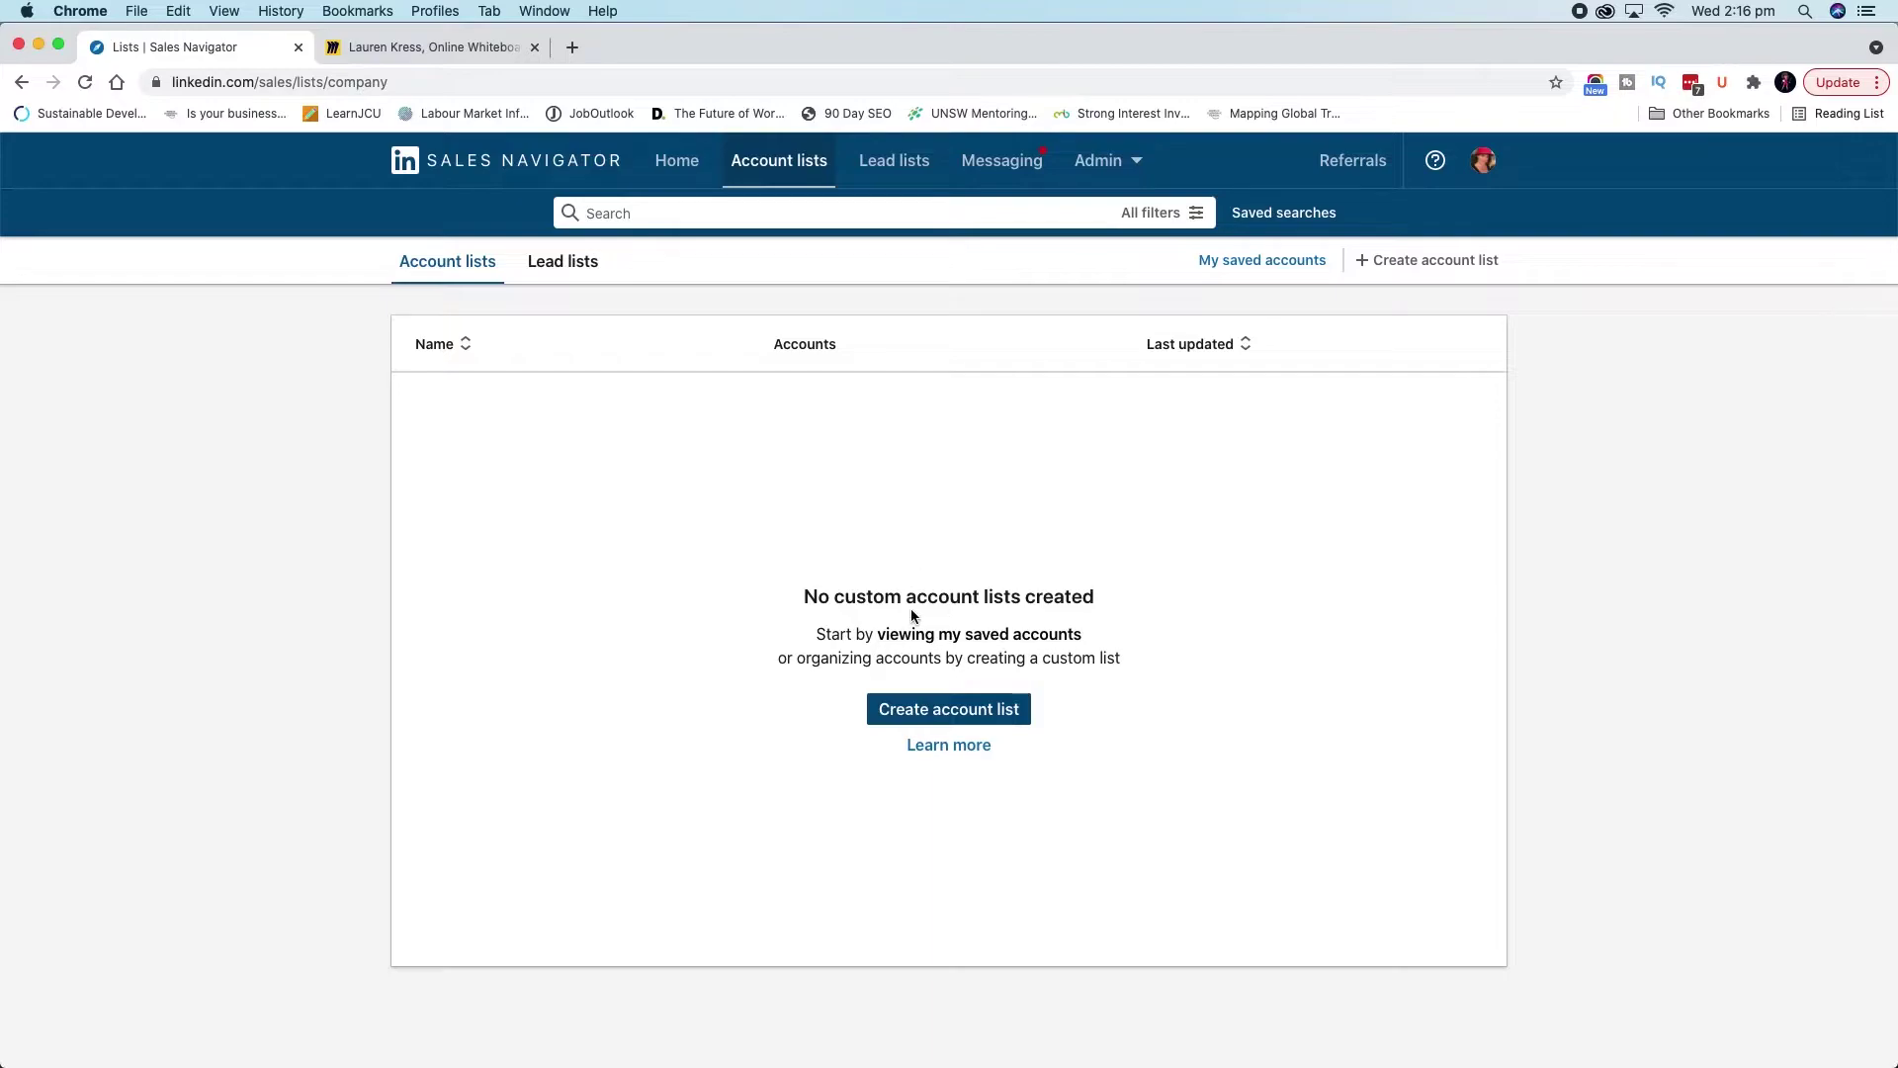
left_click(887, 168)
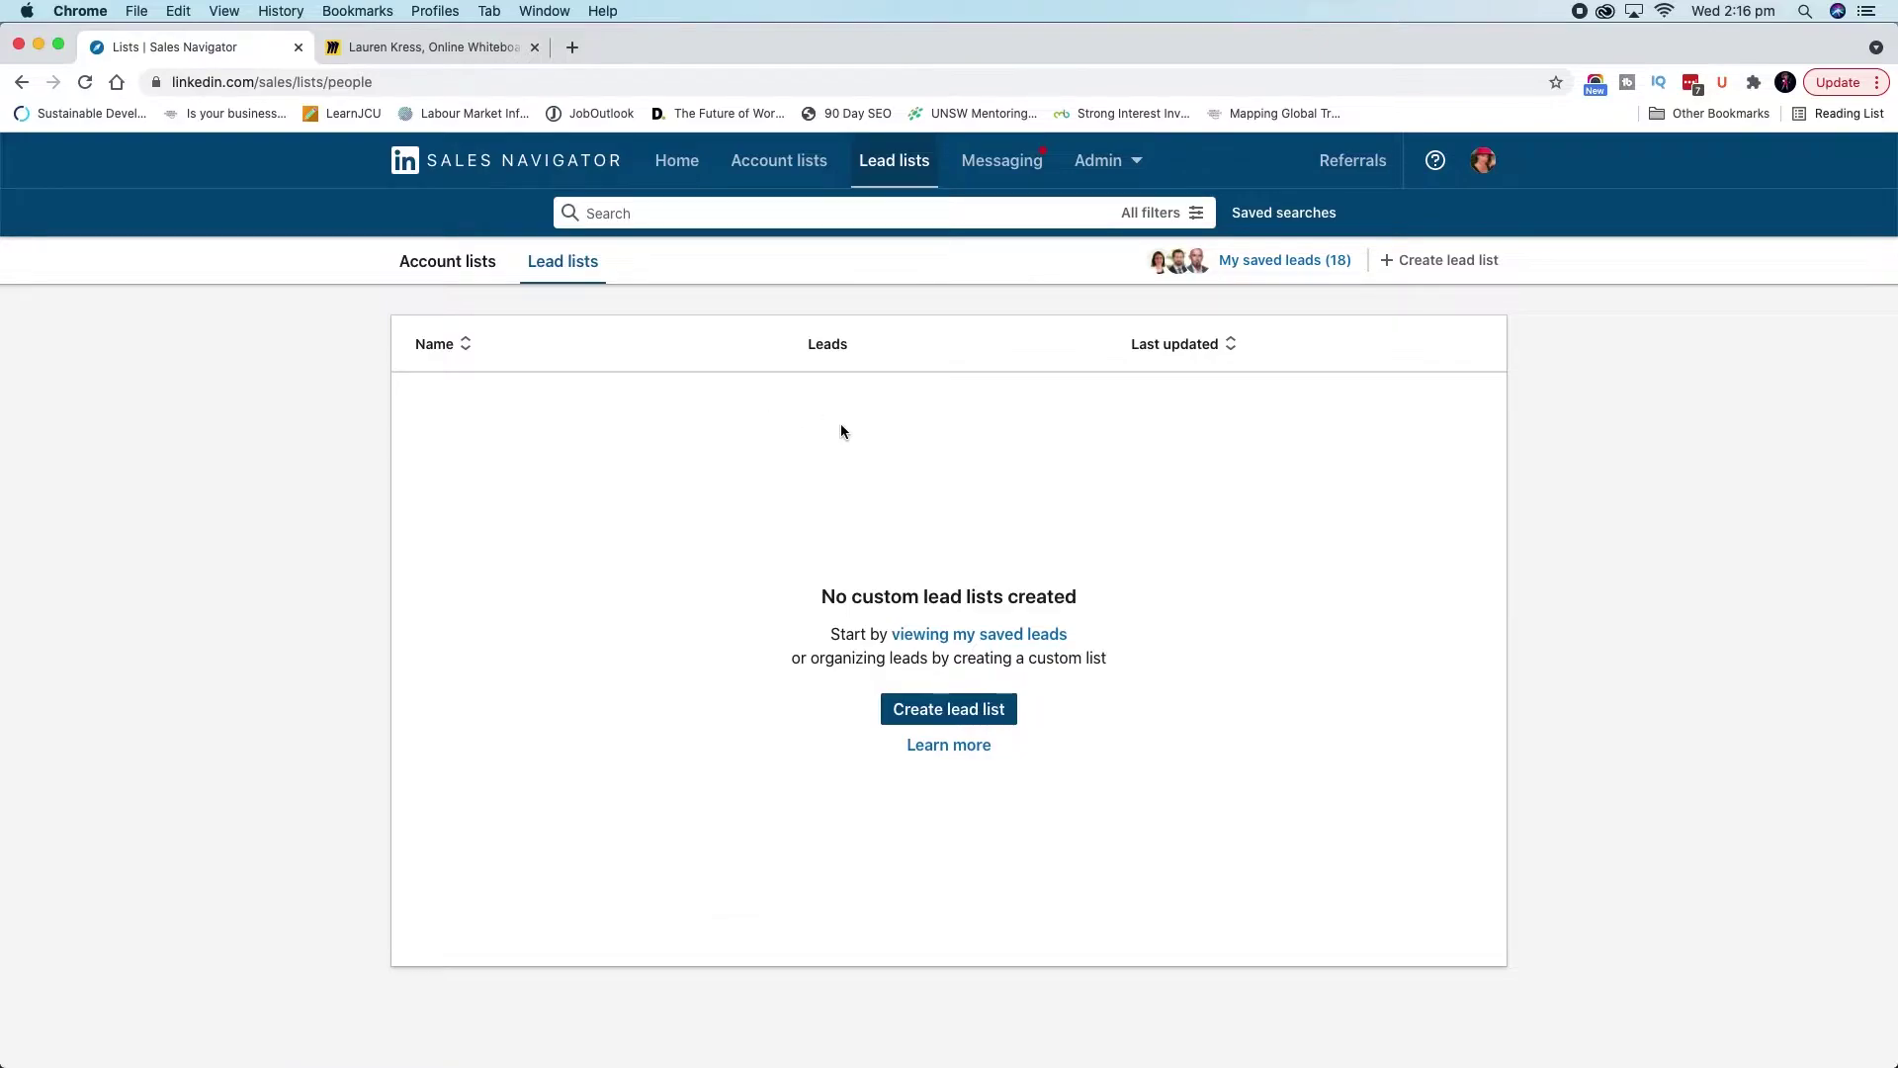
left_click(471, 265)
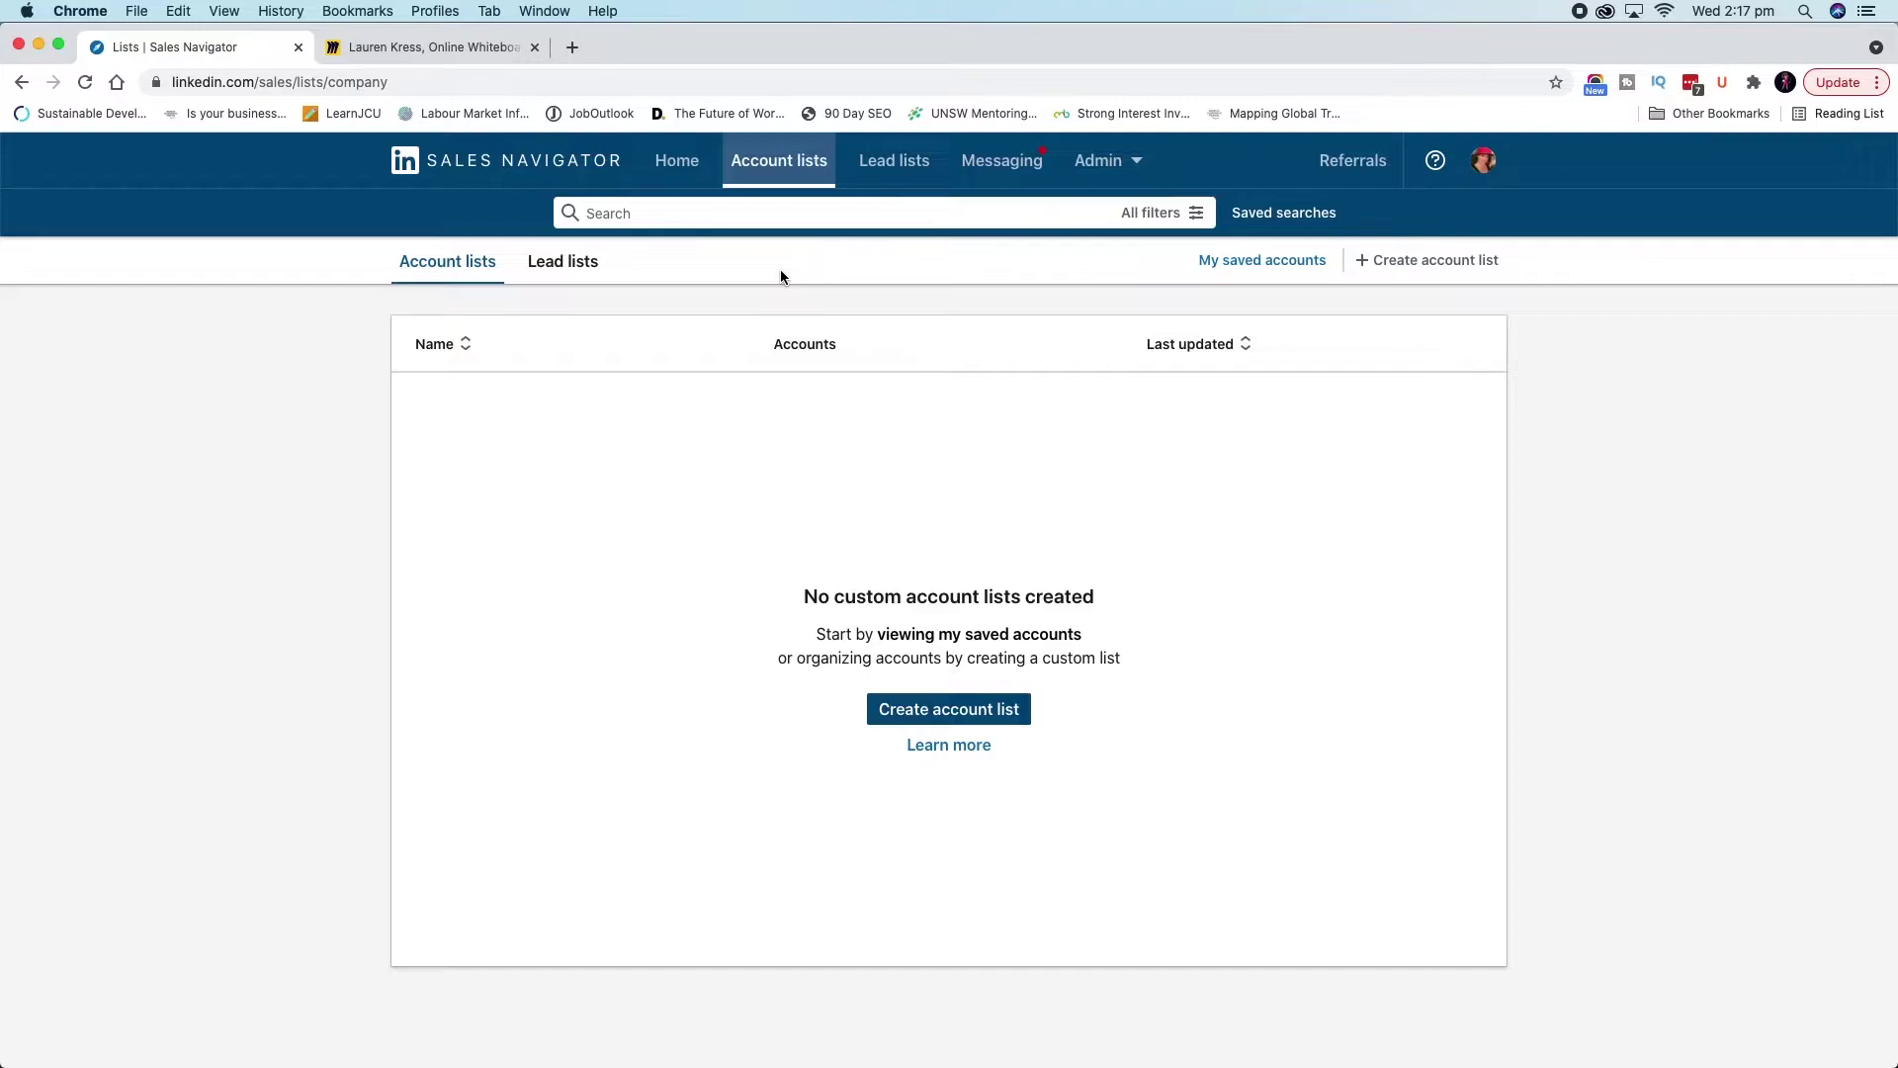
left_click(913, 162)
Open the full set of search filters and switch from lead filters to account filters
left_click(751, 217)
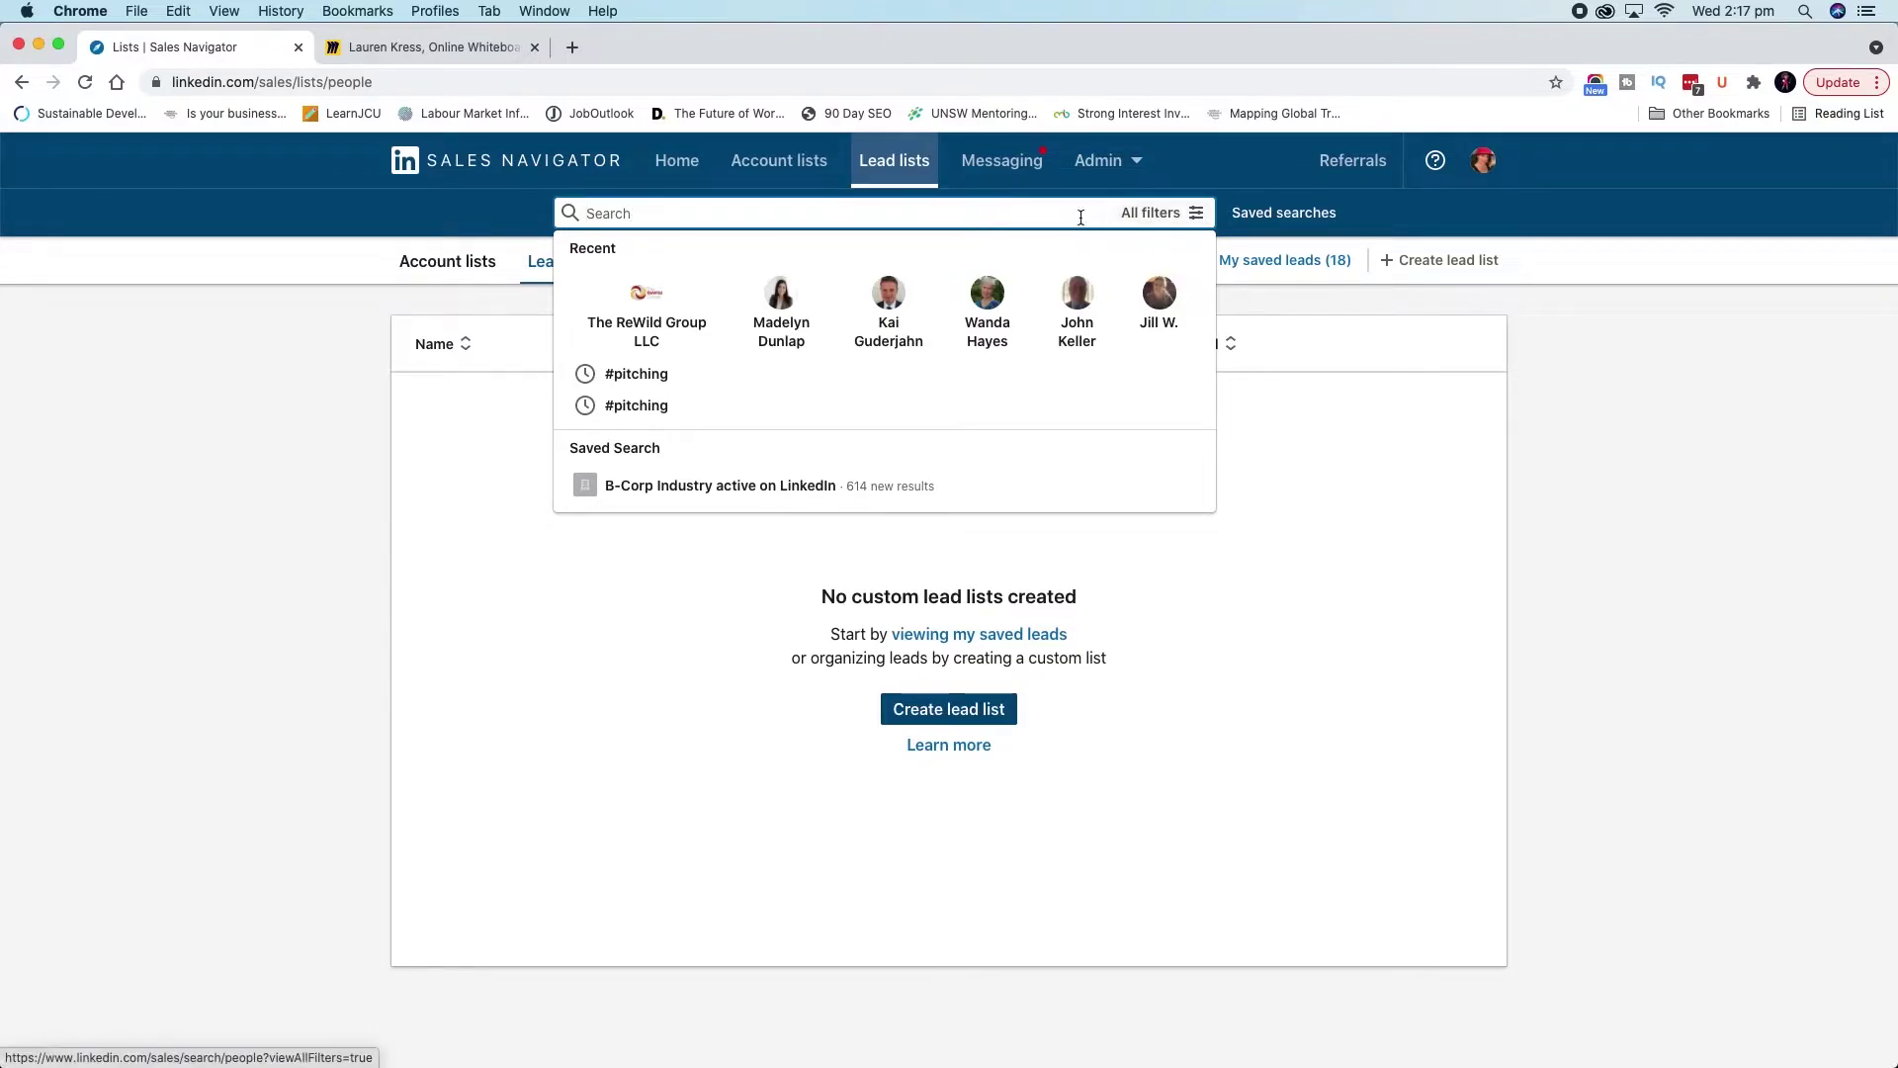
left_click(1166, 220)
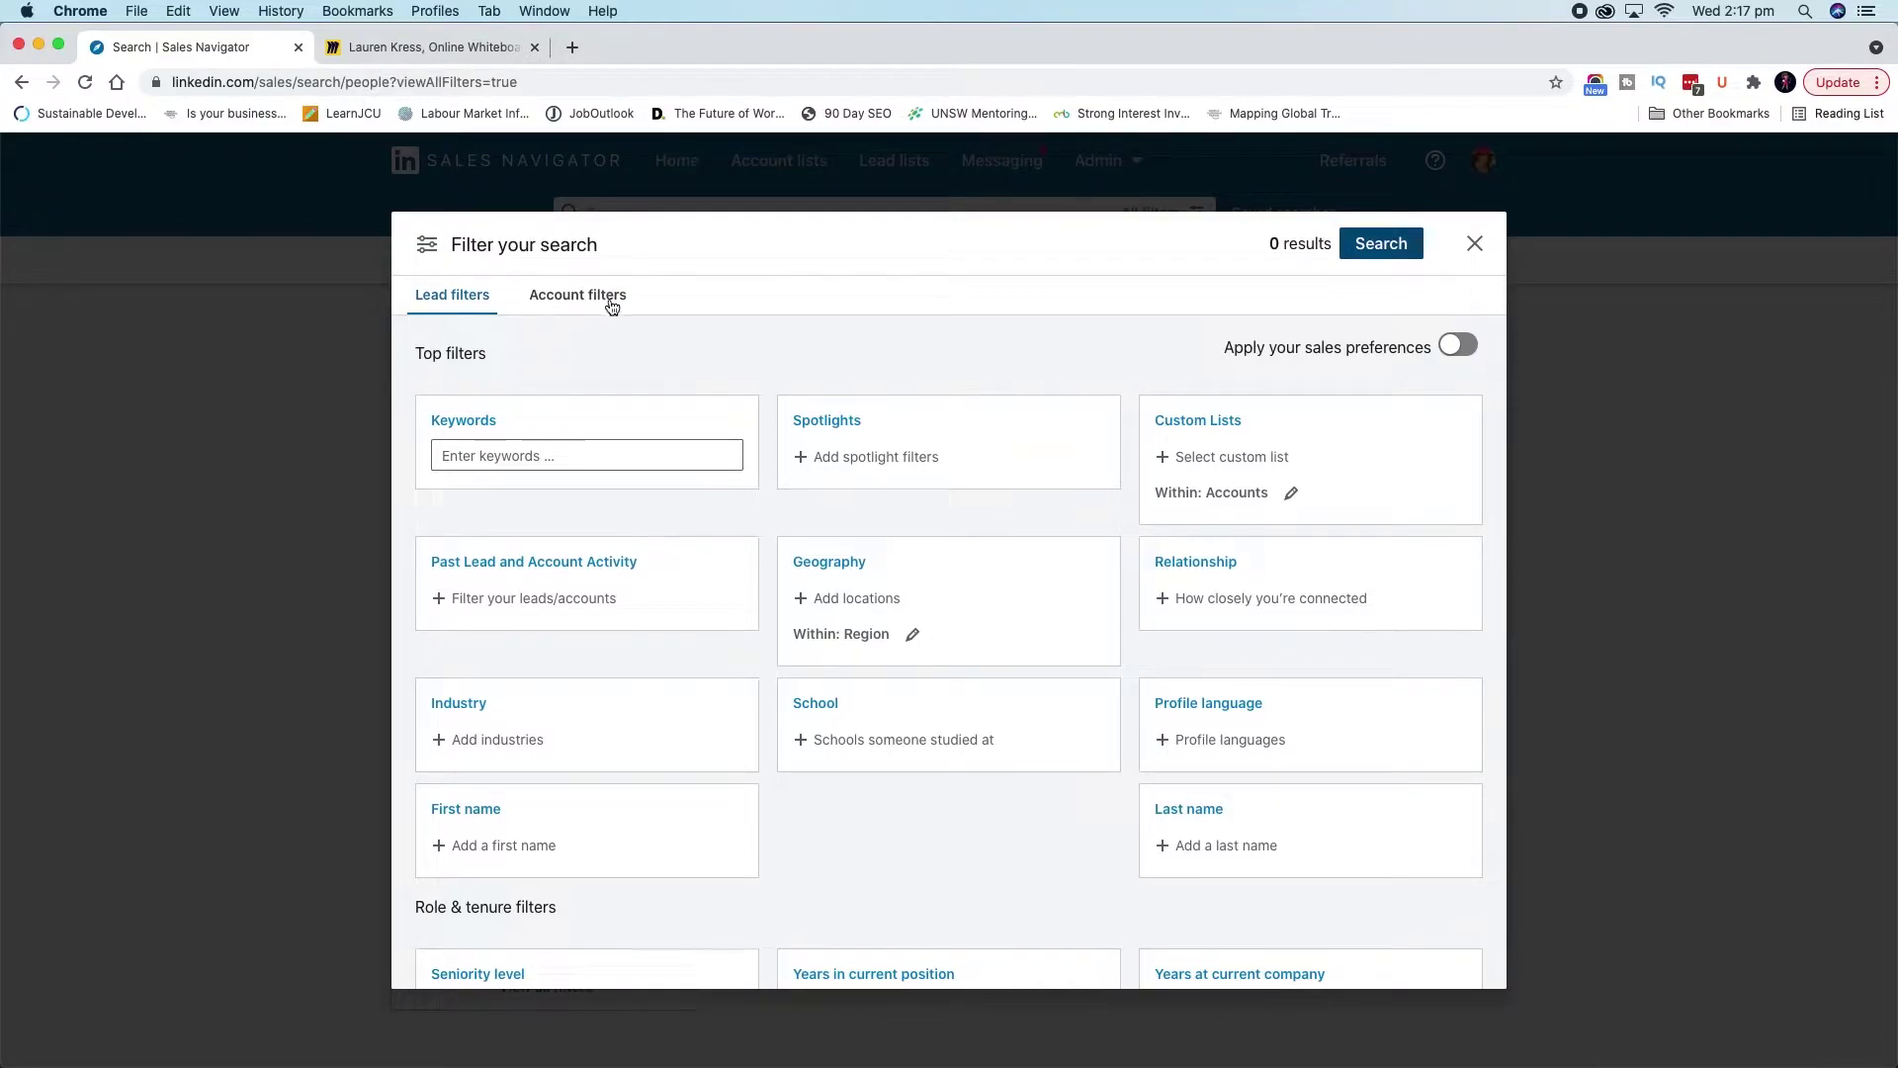
left_click(558, 302)
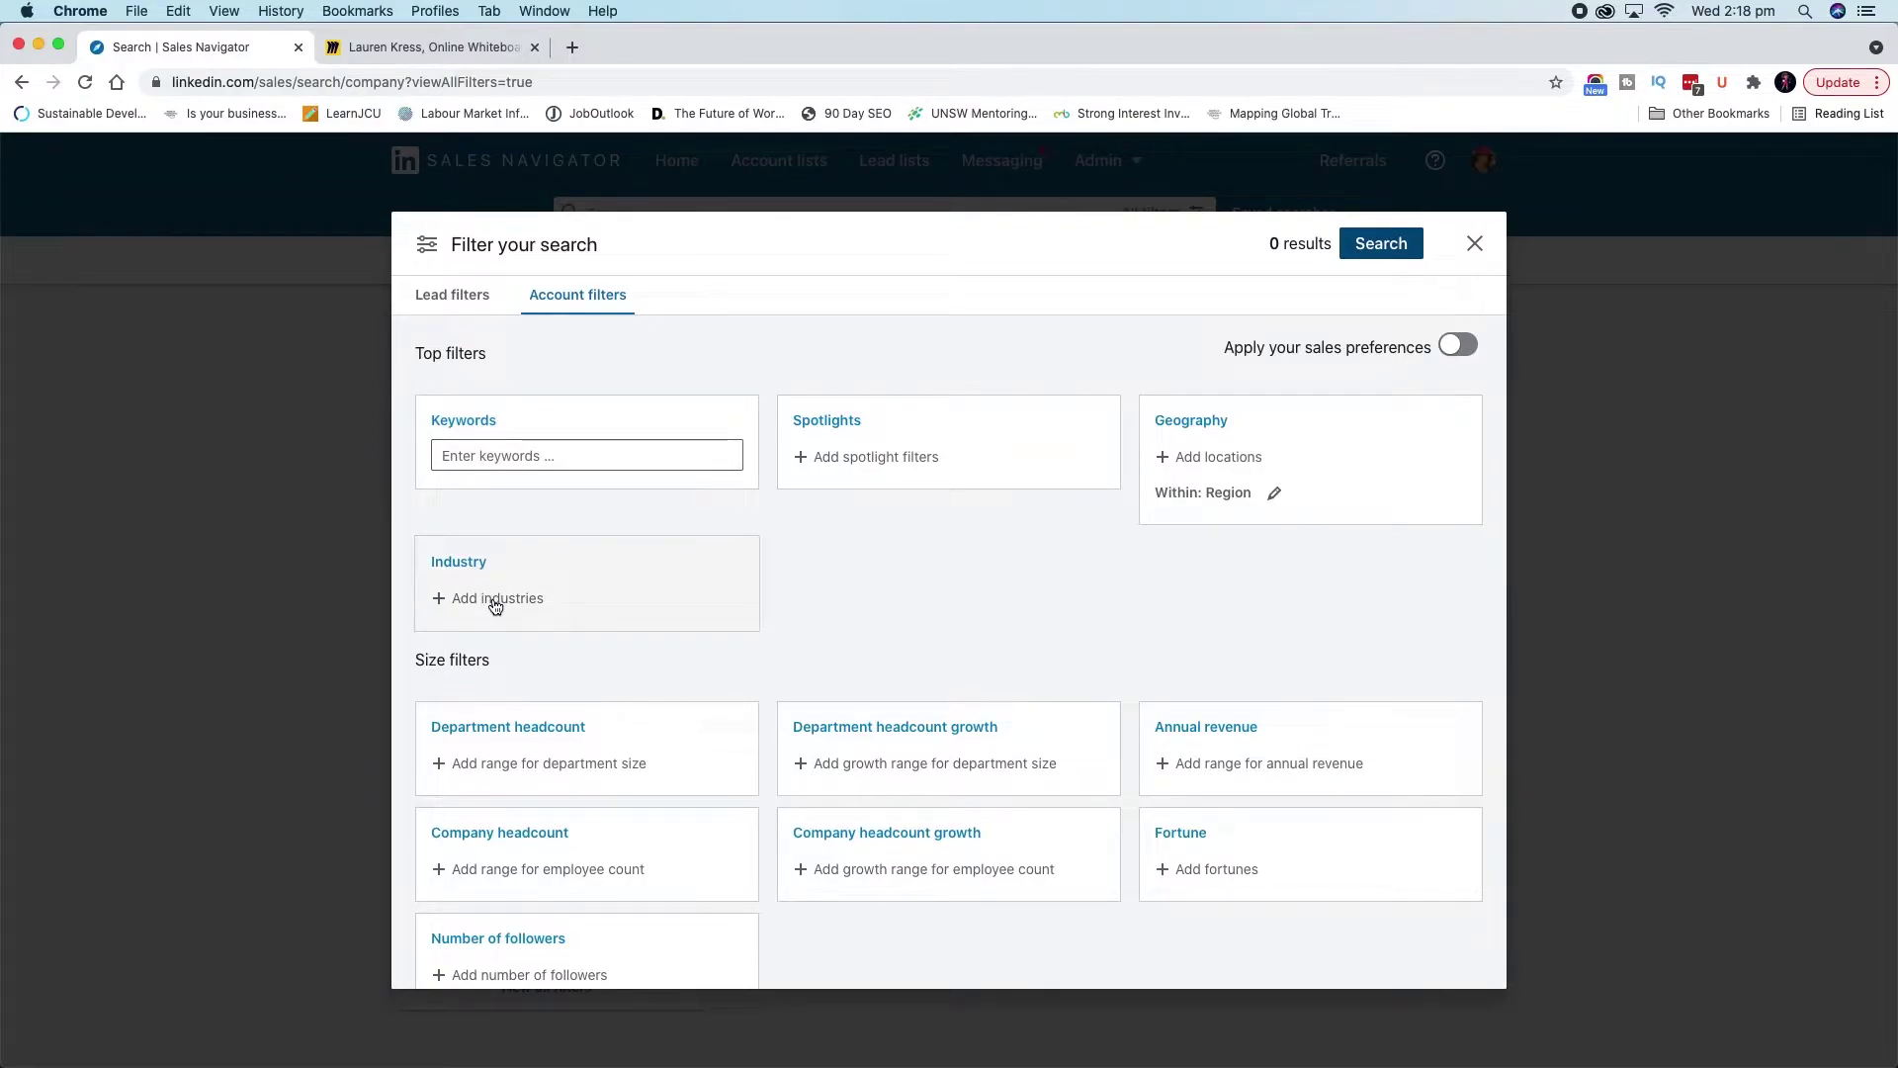
Filter the accounts by company headcount, selecting the 11-50 and 1-10 ranges
scroll(758, 656, "down", 3)
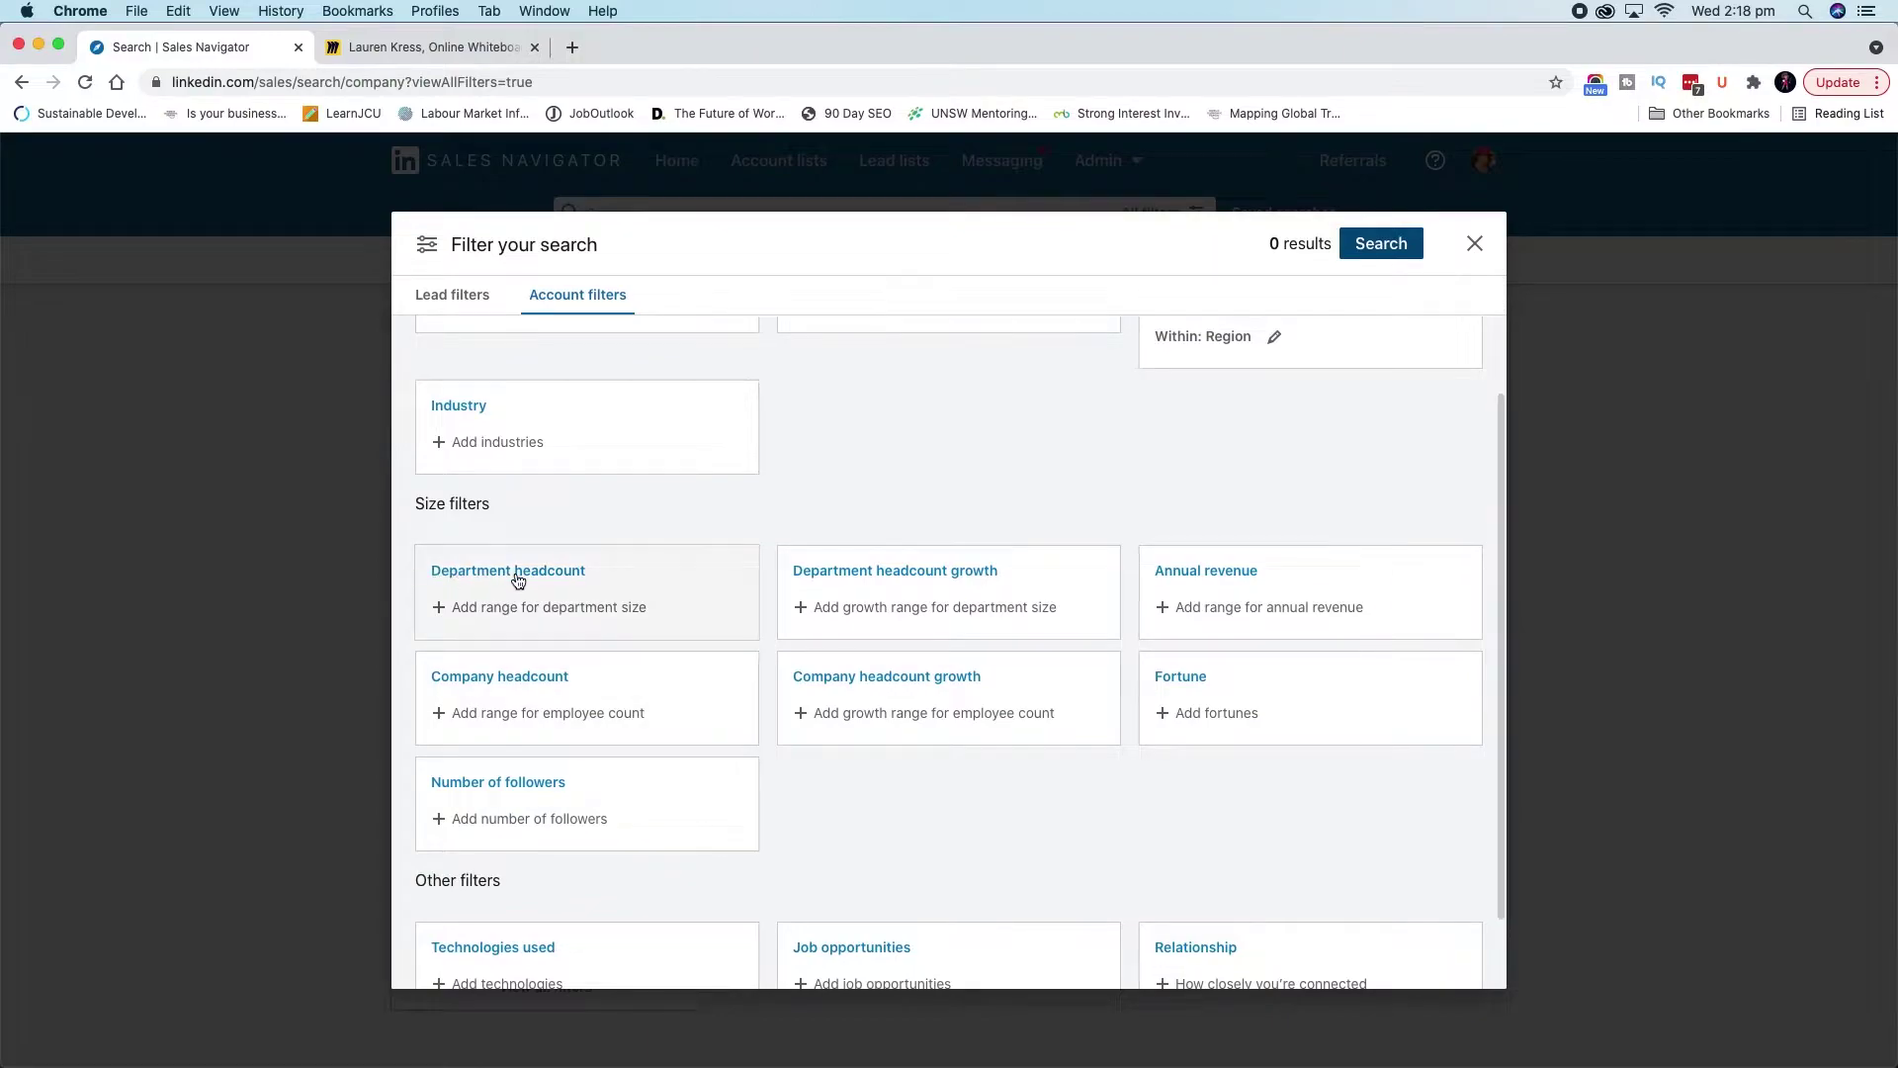
left_click(491, 679)
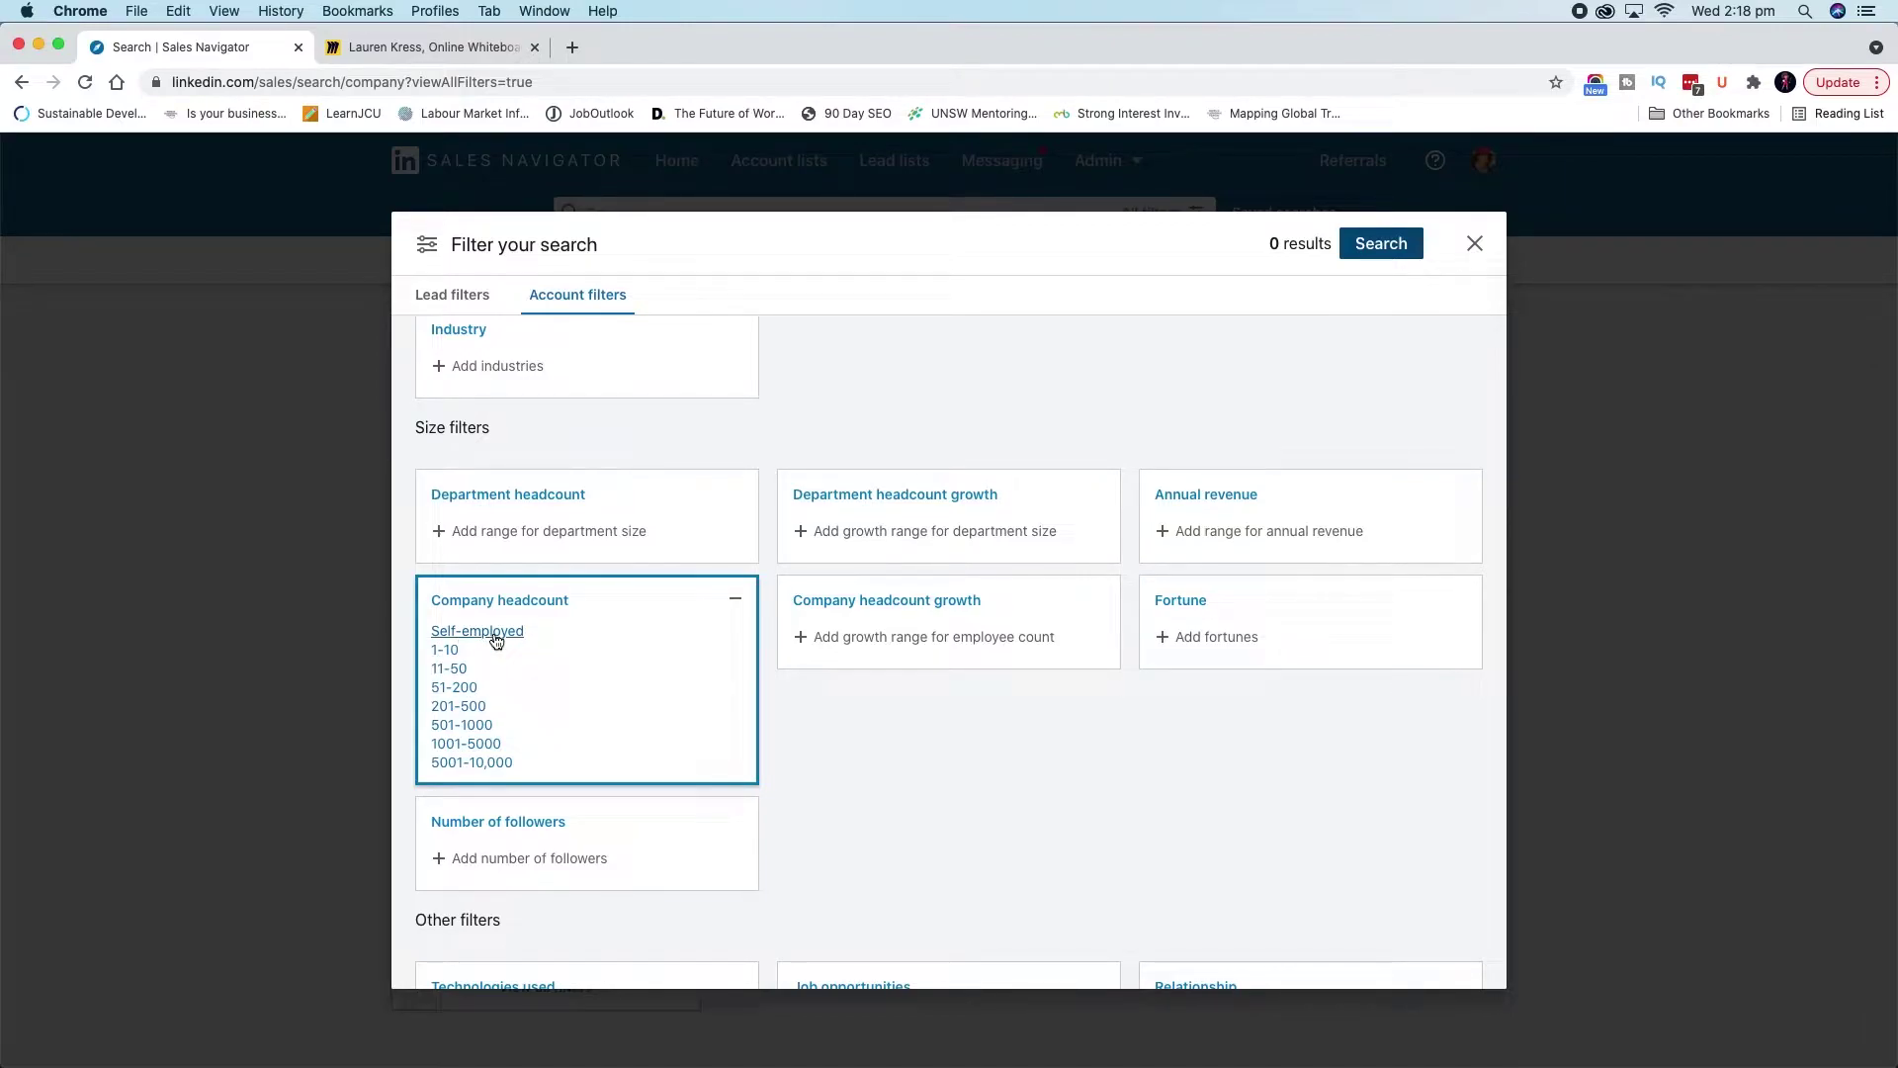
left_click(458, 671)
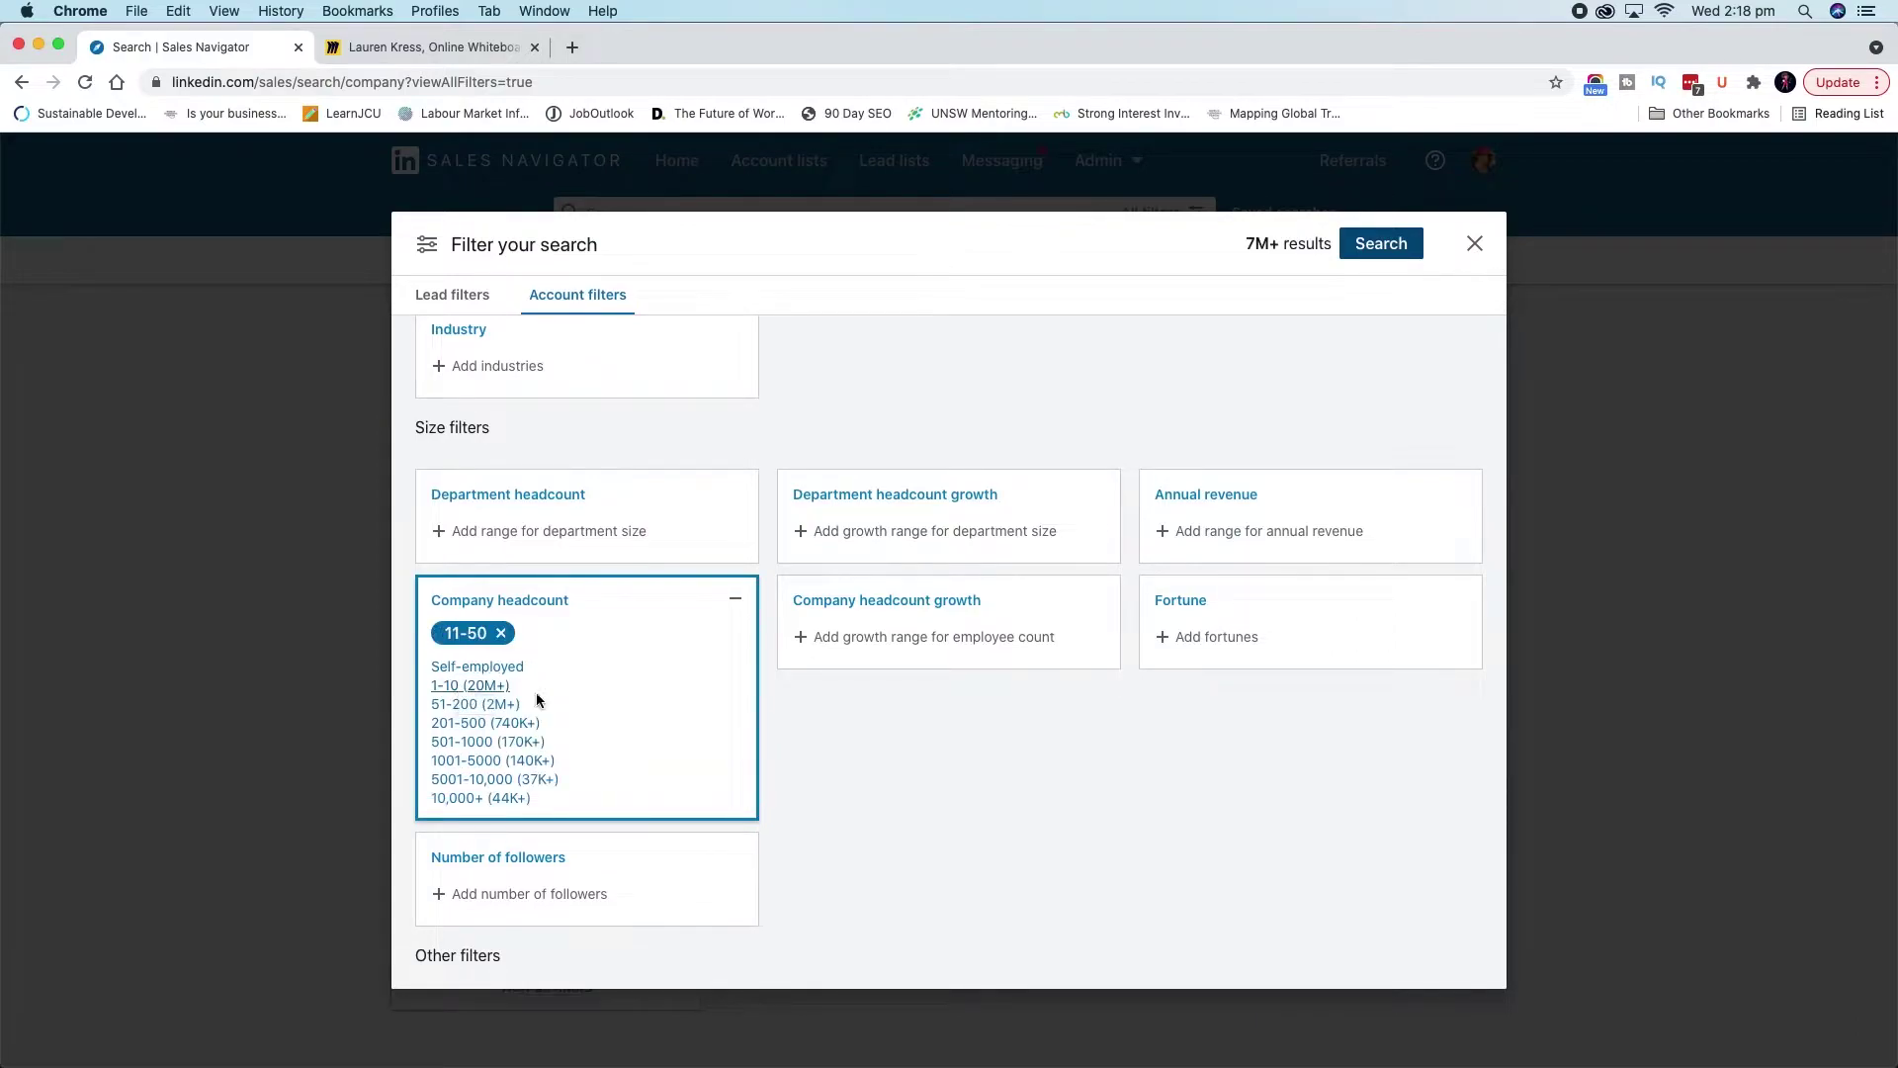
left_click(481, 690)
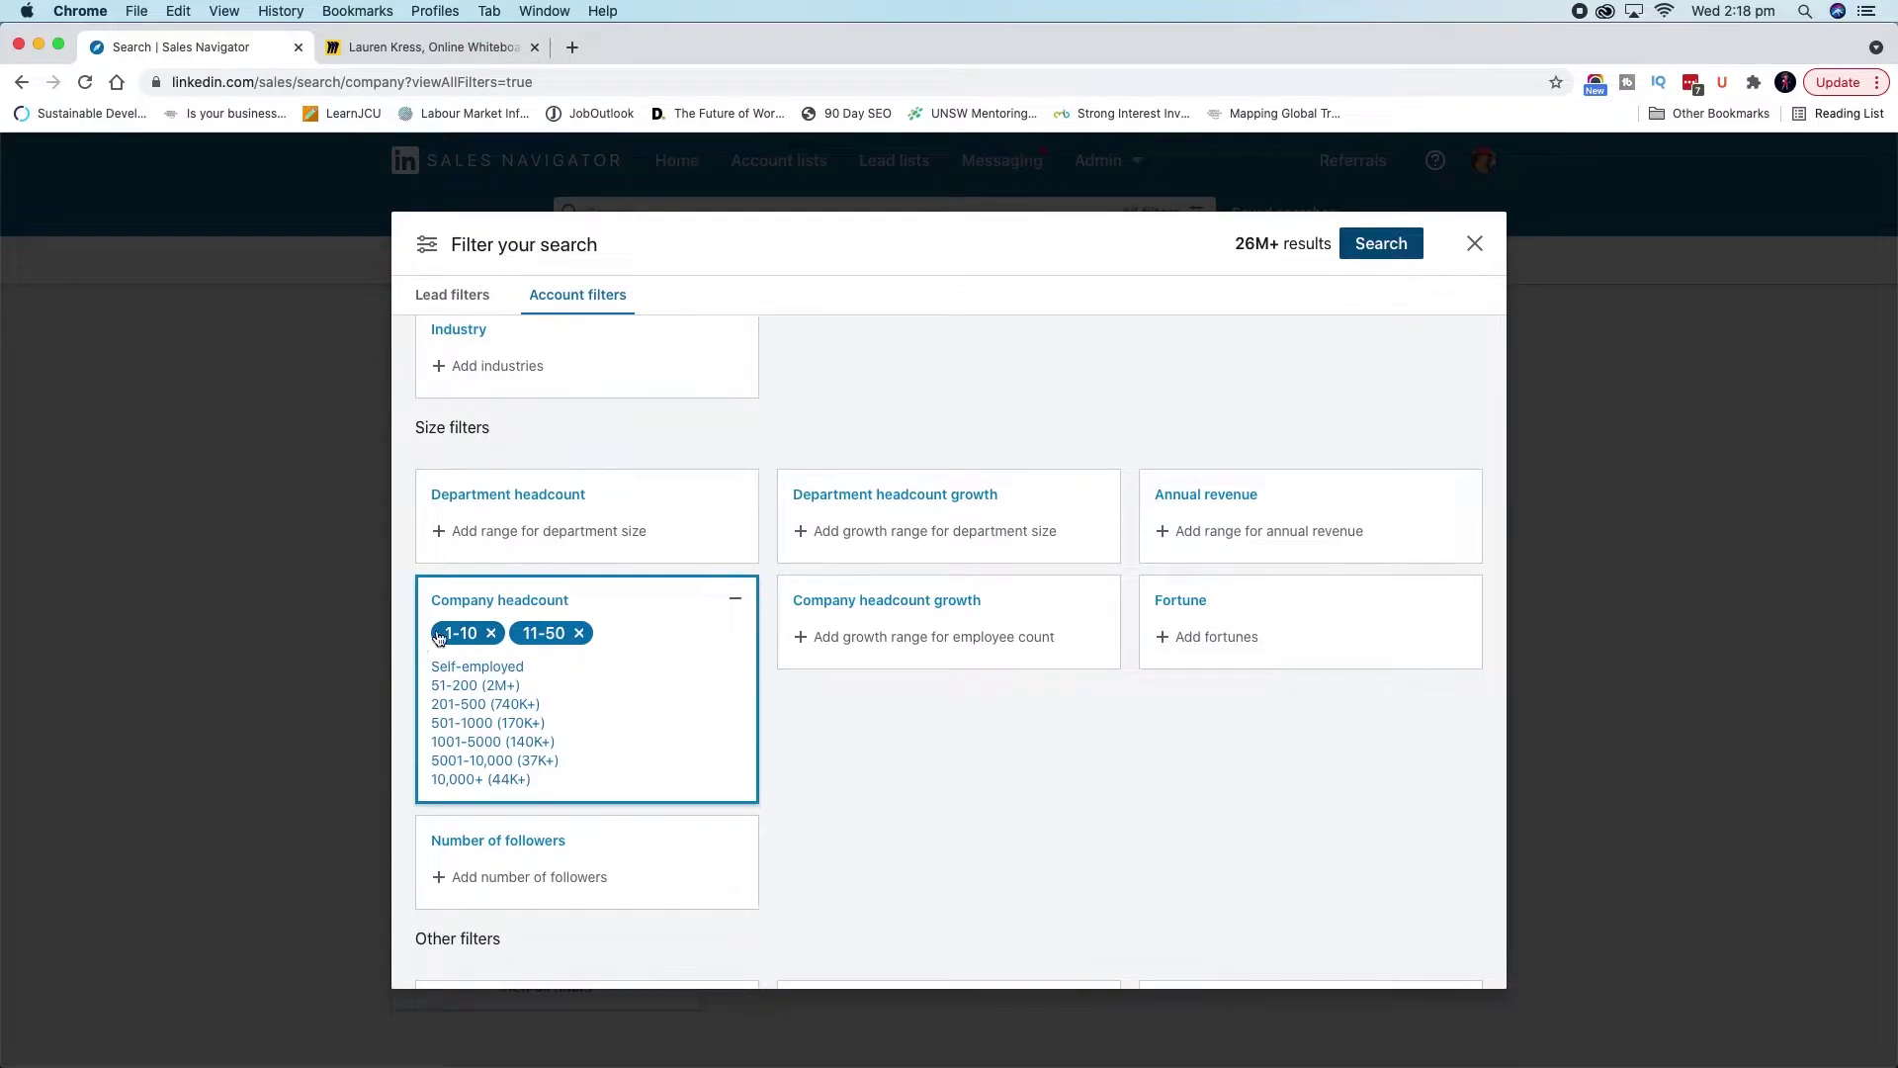
Examine the options of the Company headcount growth, Fortune and Number of followers filters without choosing any
left_click(805, 638)
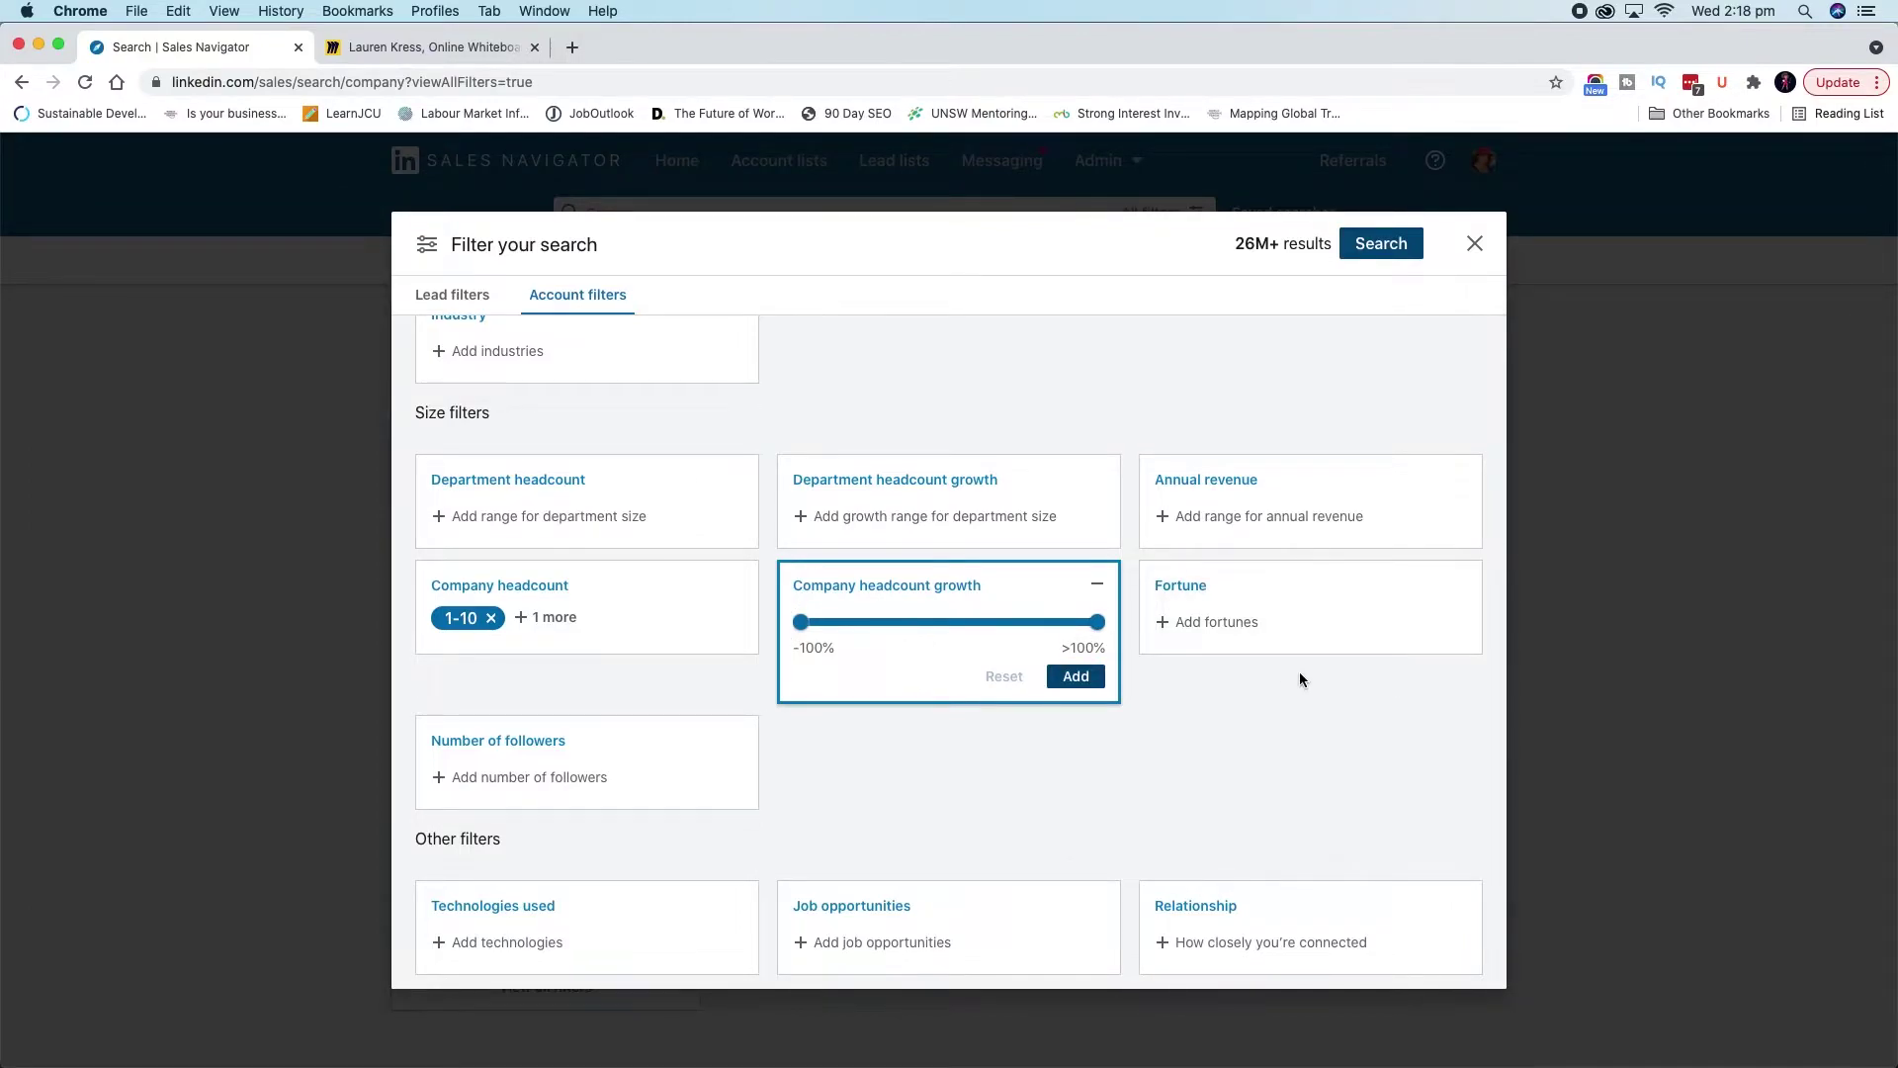
left_click(1201, 623)
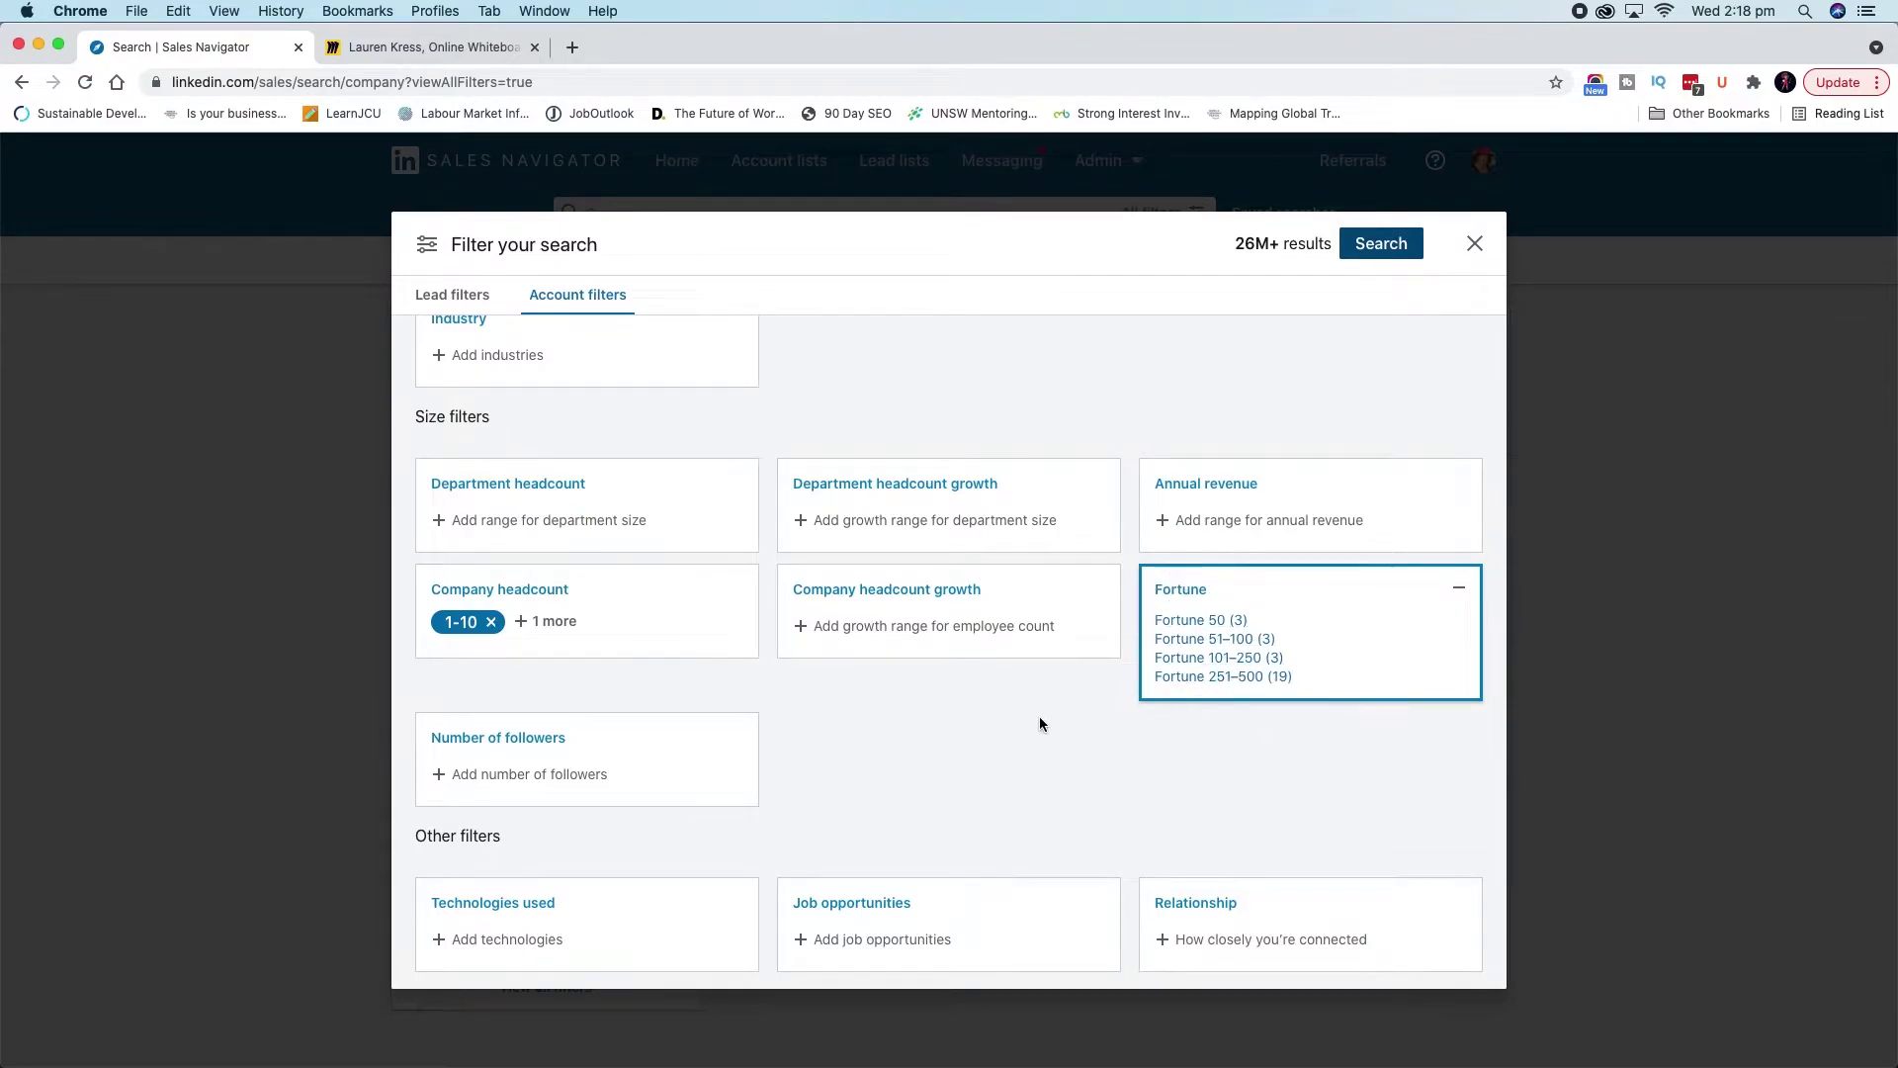
scroll(781, 715, "down", 1)
left_click(508, 728)
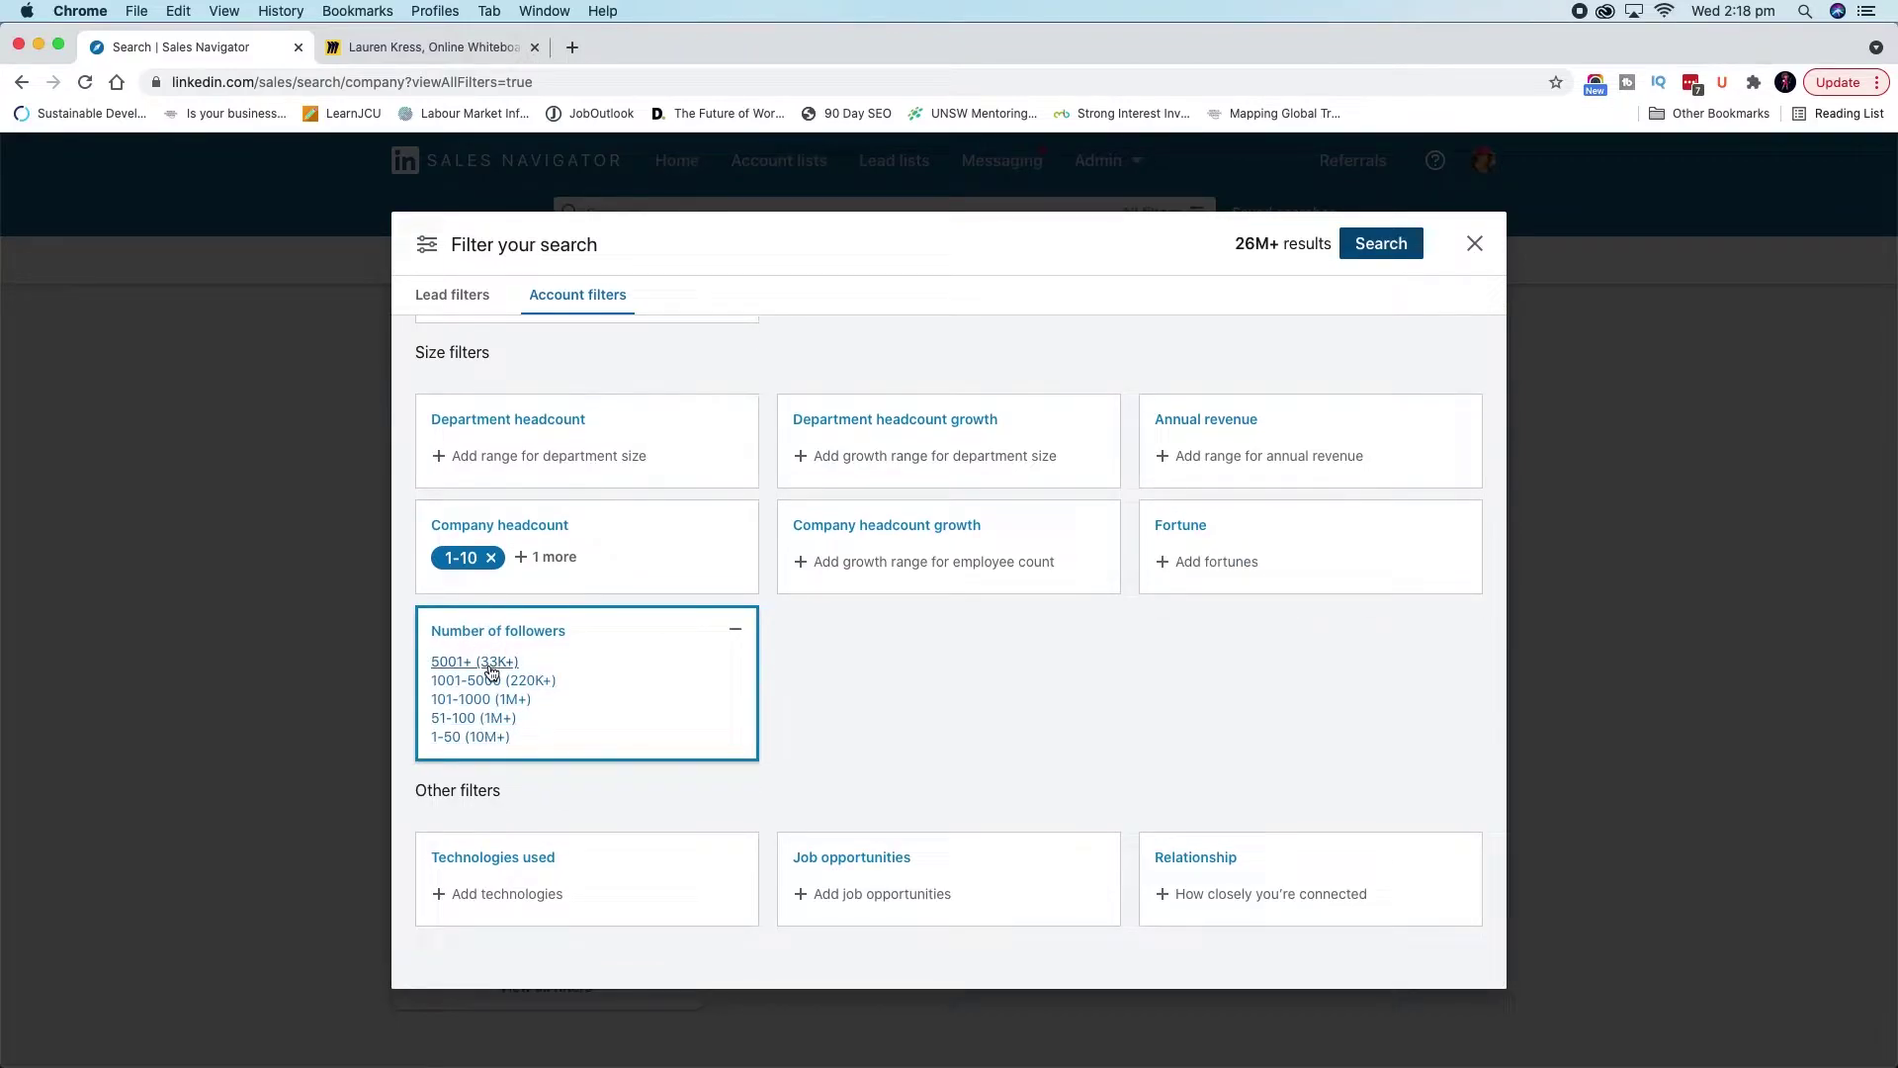
left_click(845, 703)
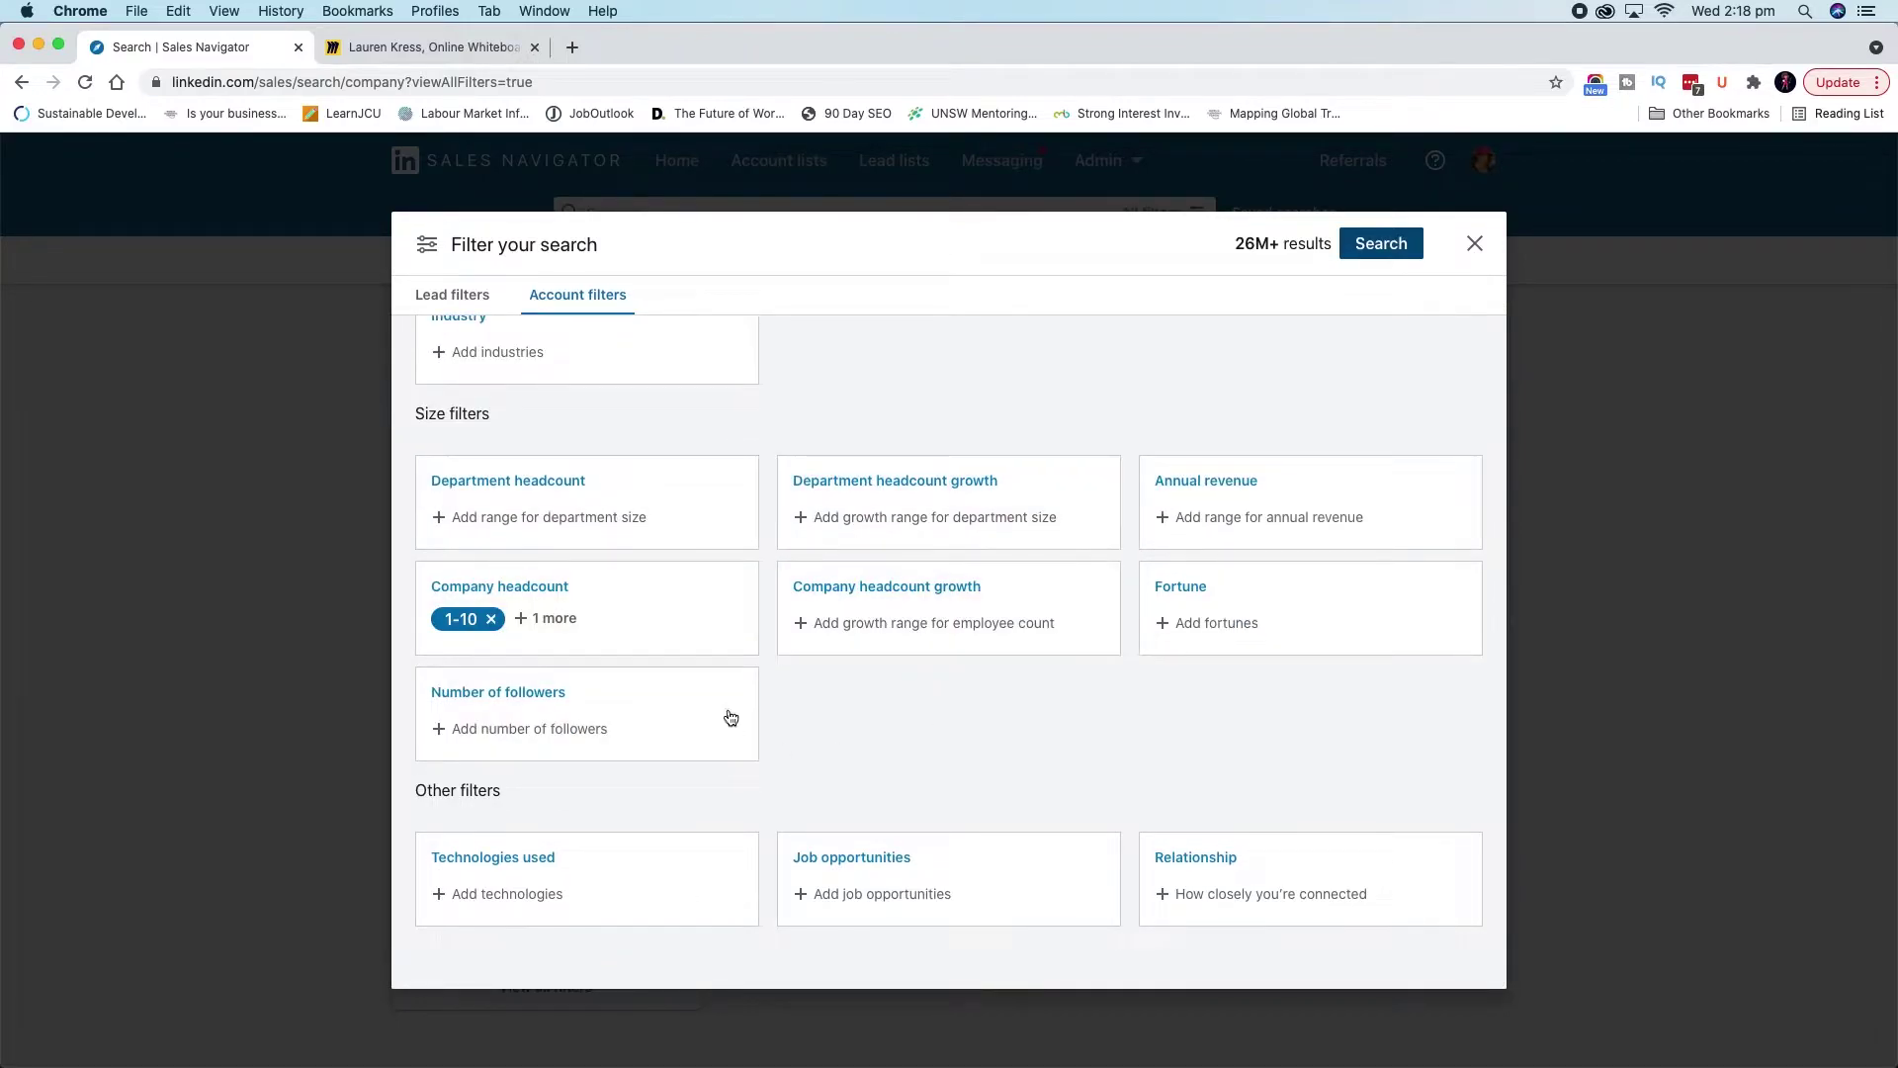
Filter the account geography by postal code, choosing 2000, Millers Point, New South Wales, Australia
scroll(816, 606, "up", 5)
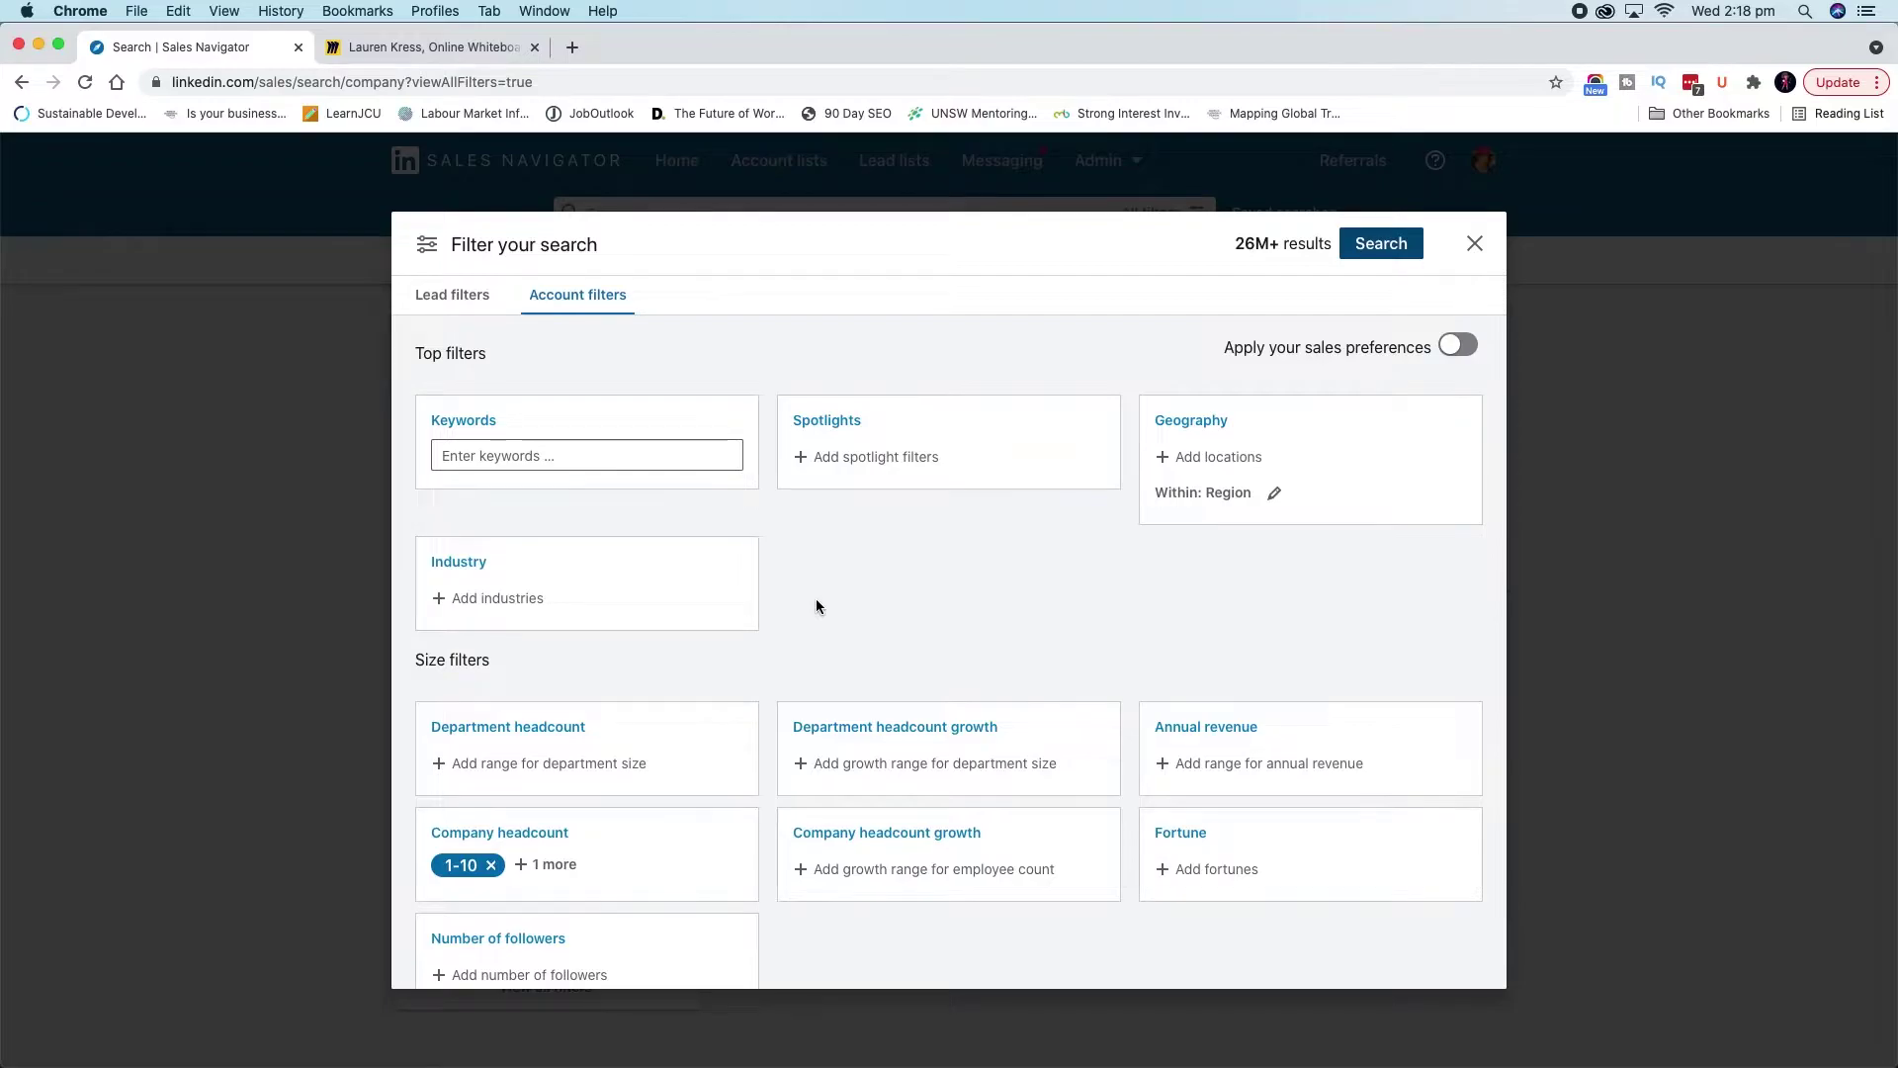
left_click(1200, 466)
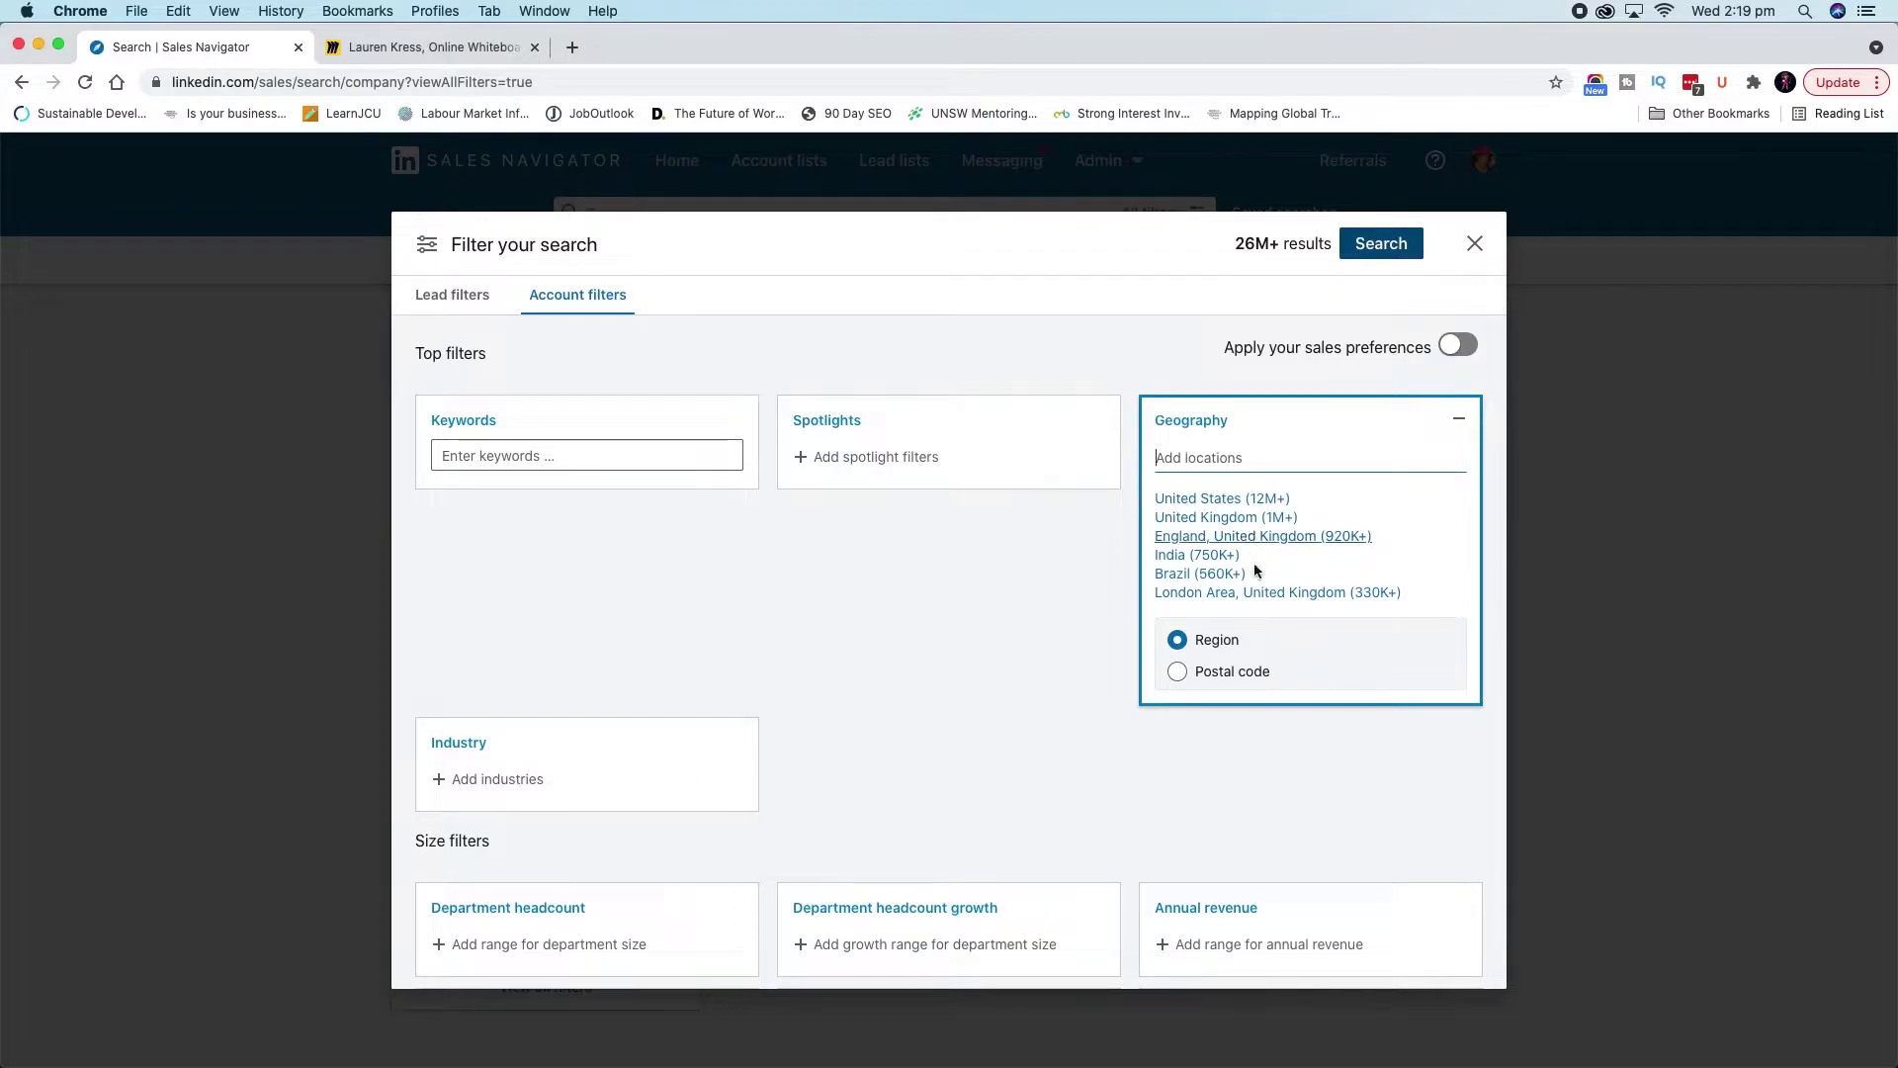
left_click(1178, 676)
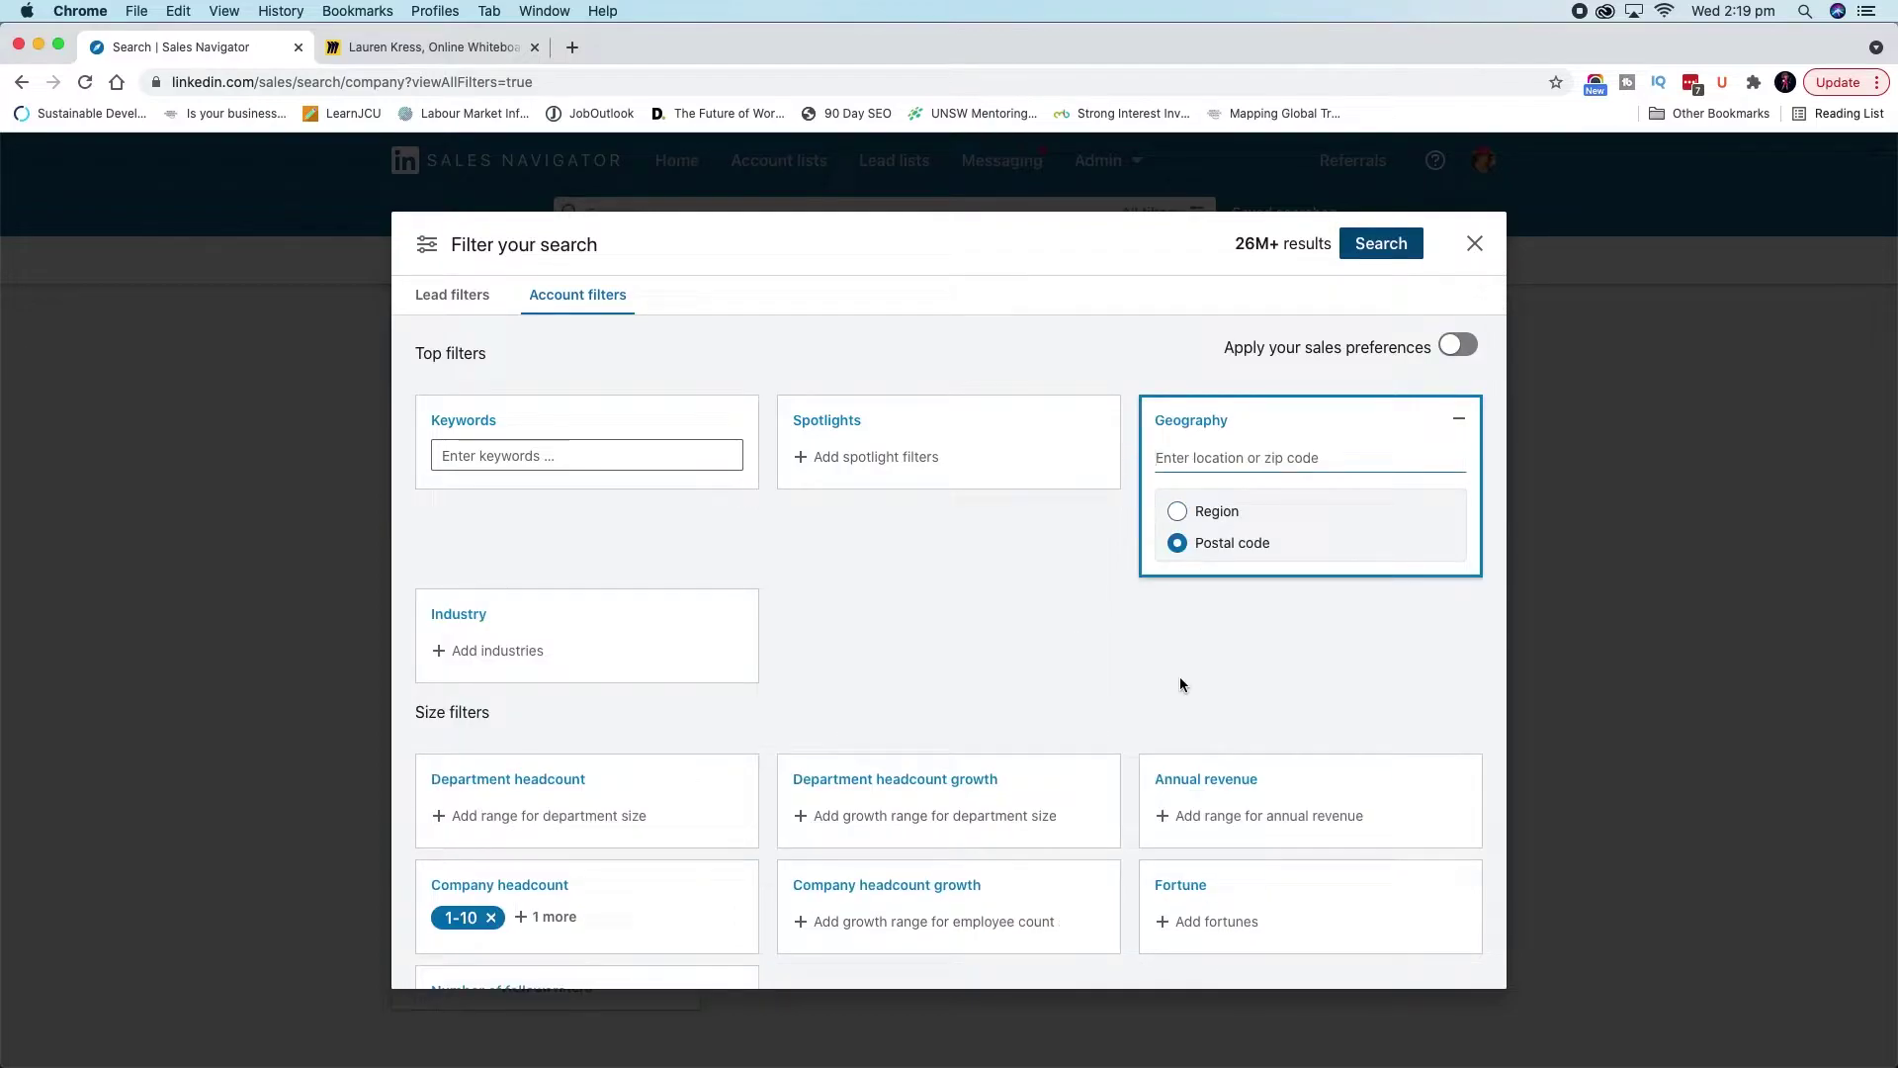
type("2000")
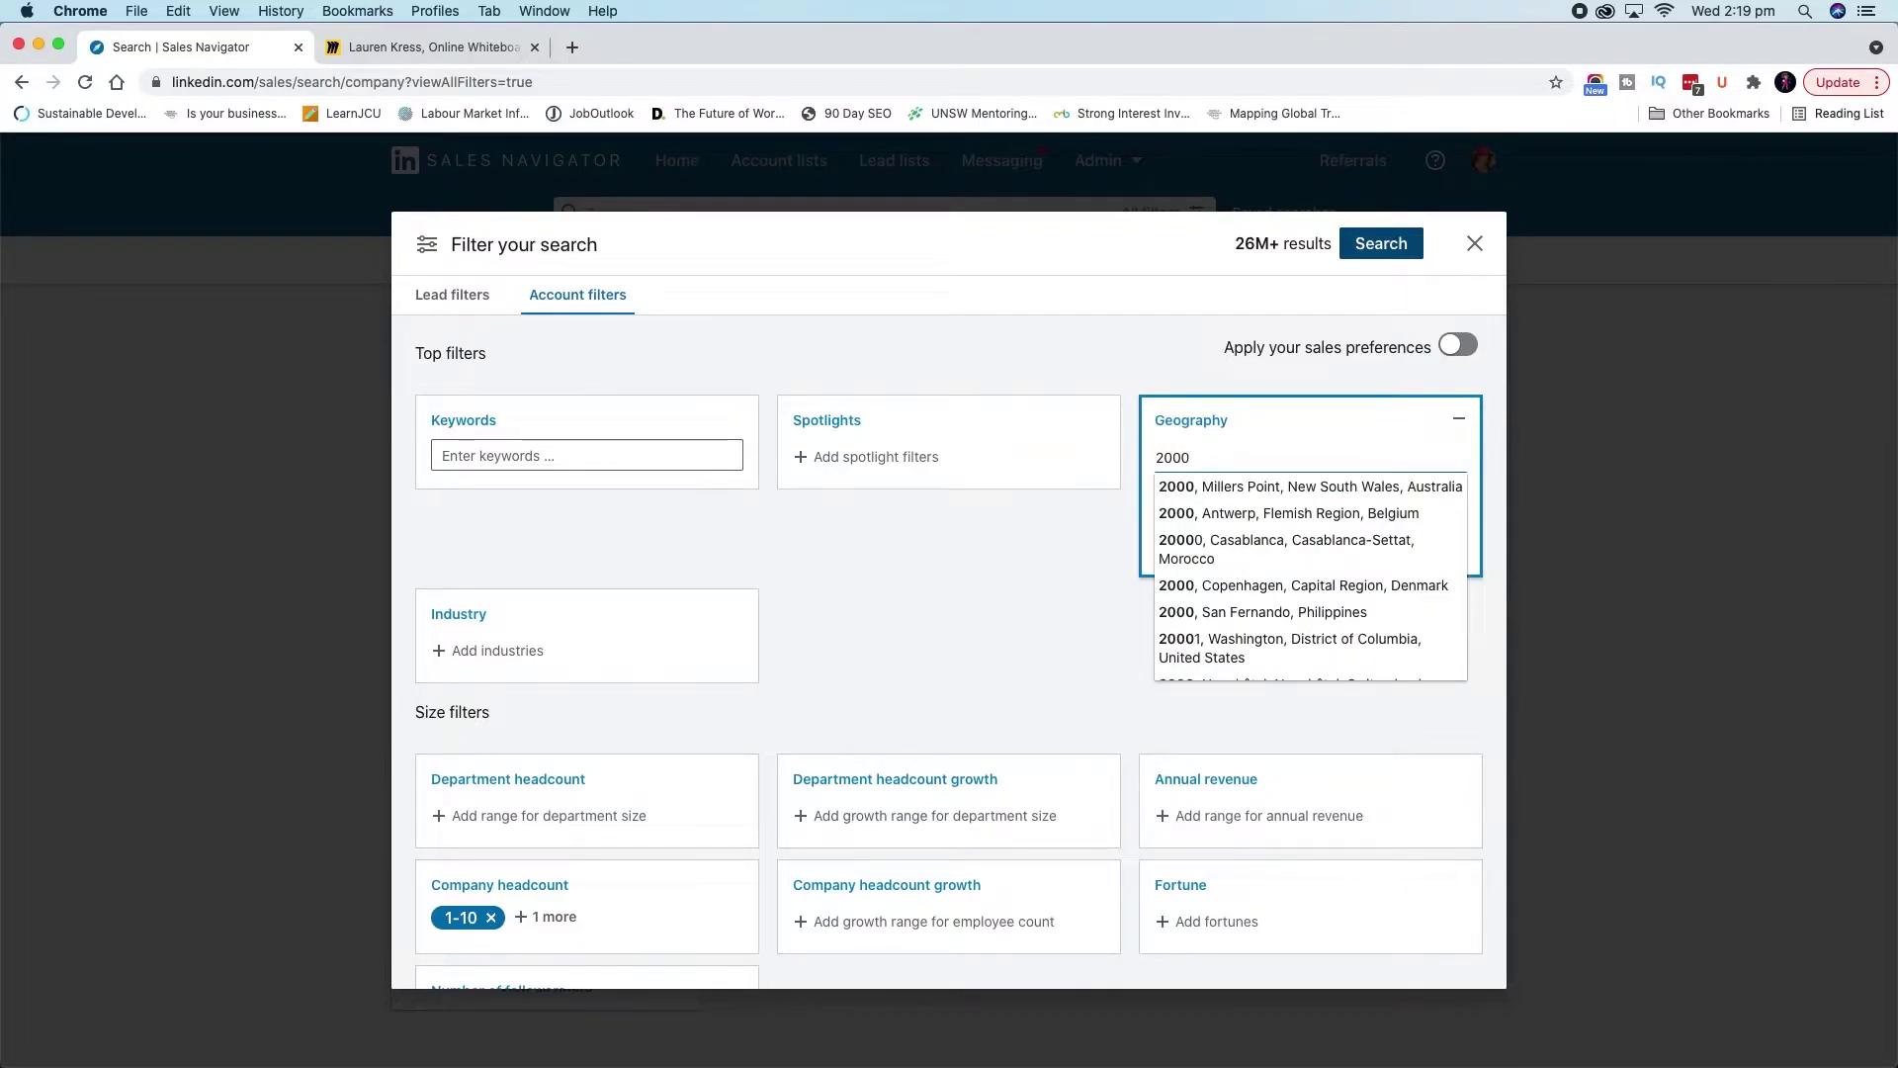
left_click(1253, 486)
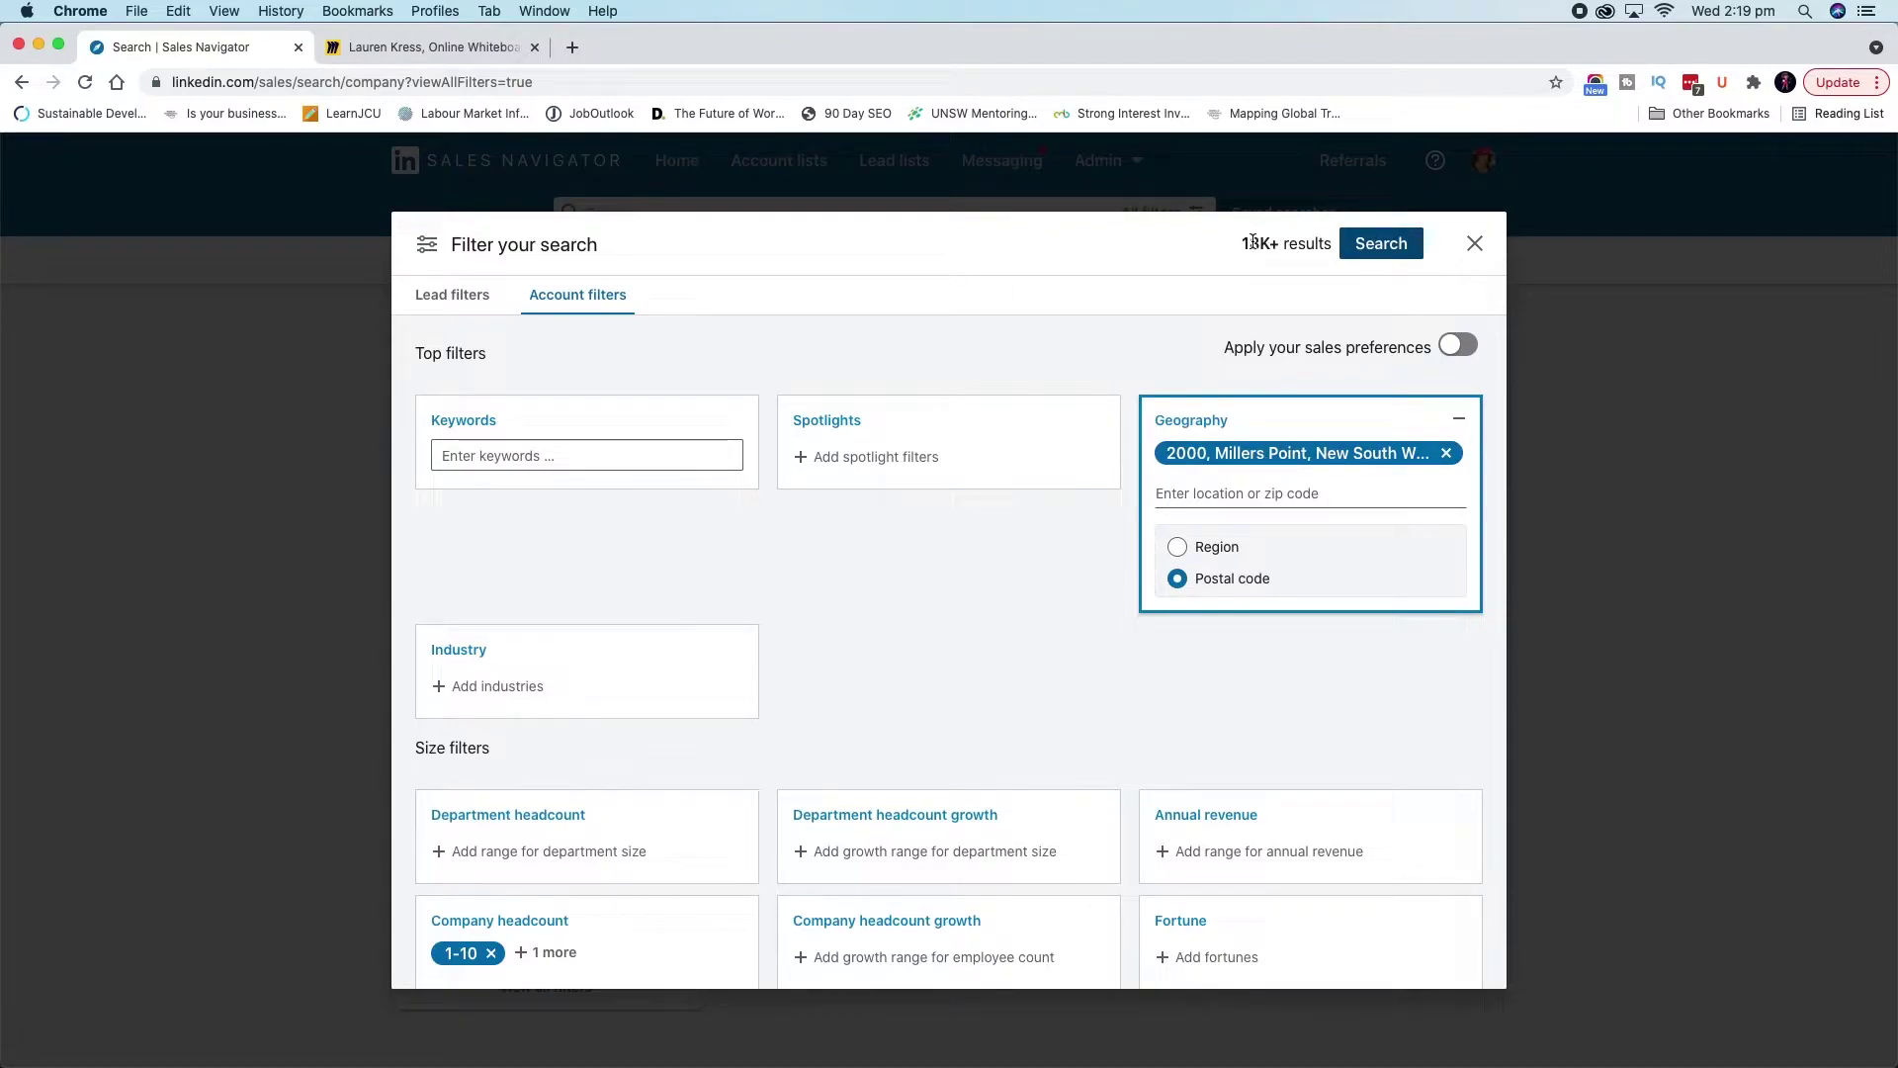
Review the account filters set so far and collapse the Geography filter
scroll(527, 860, "down", 3)
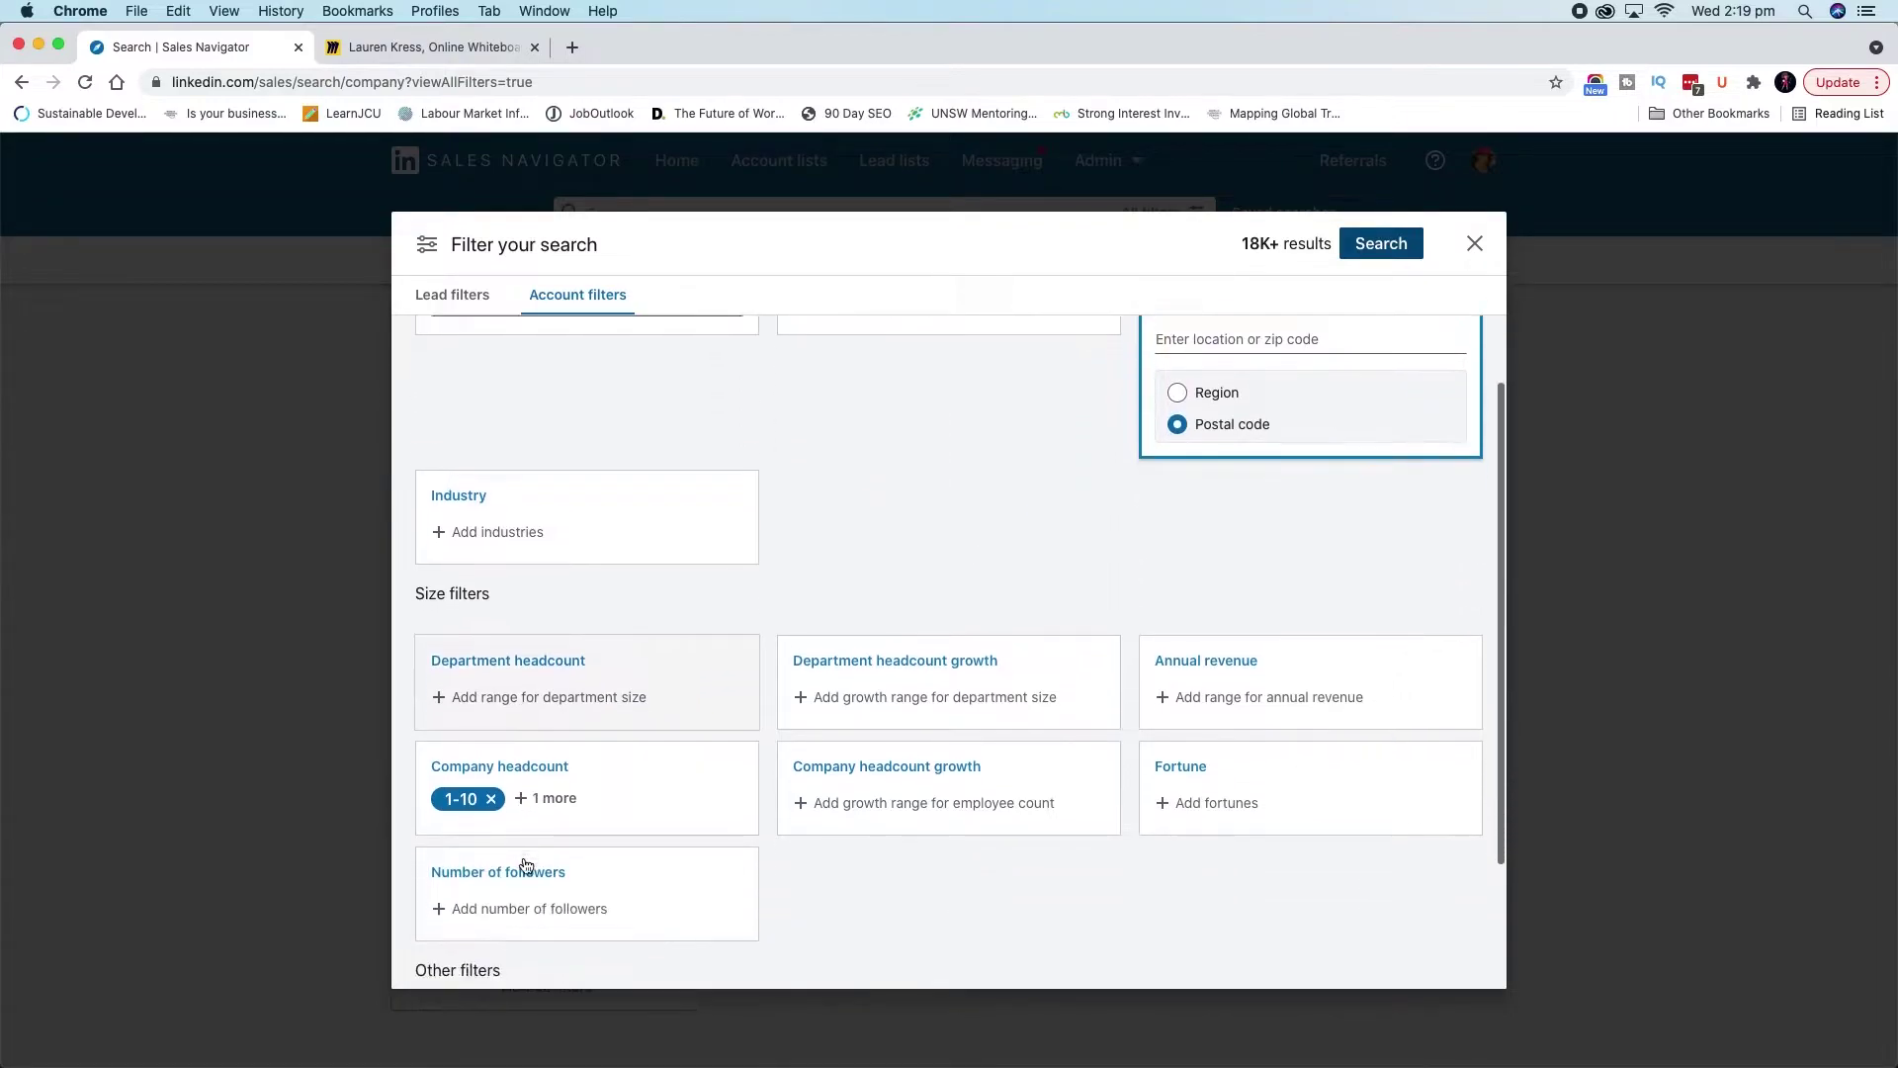
scroll(527, 866, "down", 1)
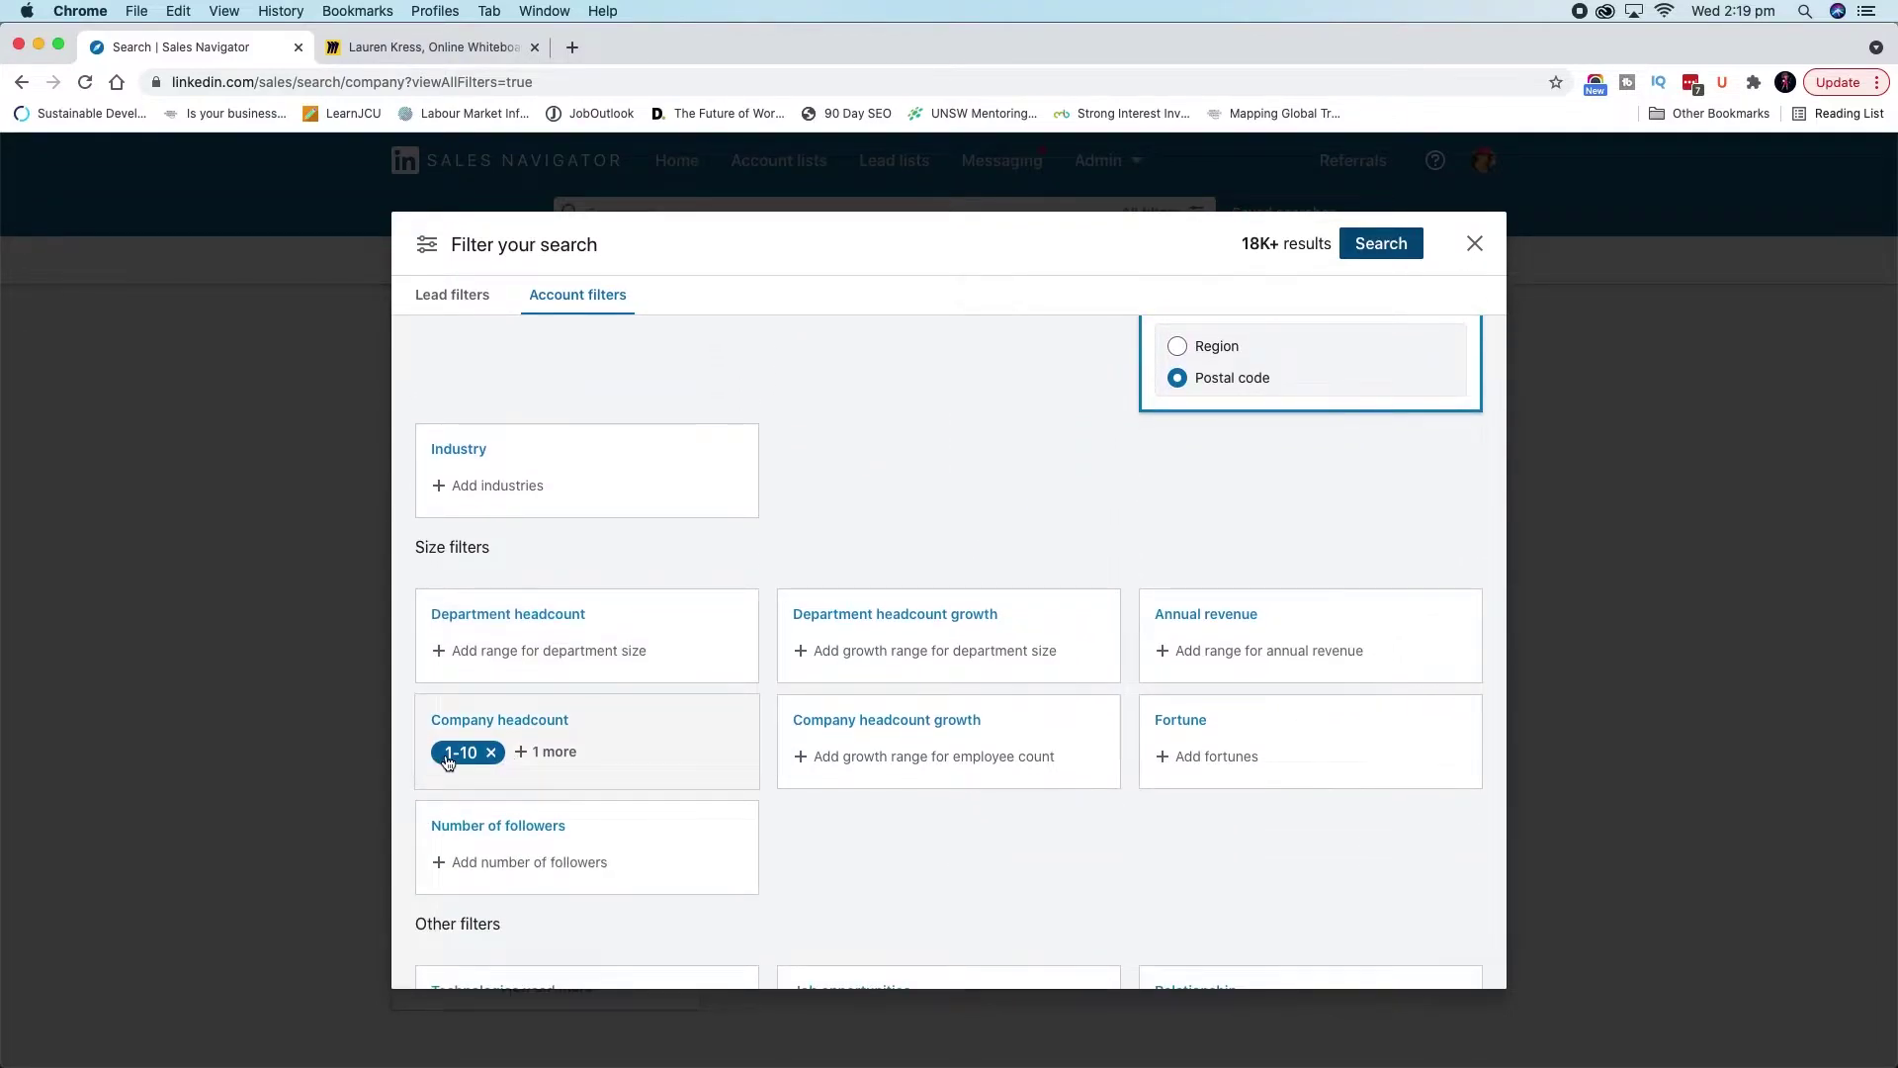
scroll(759, 645, "up", 3)
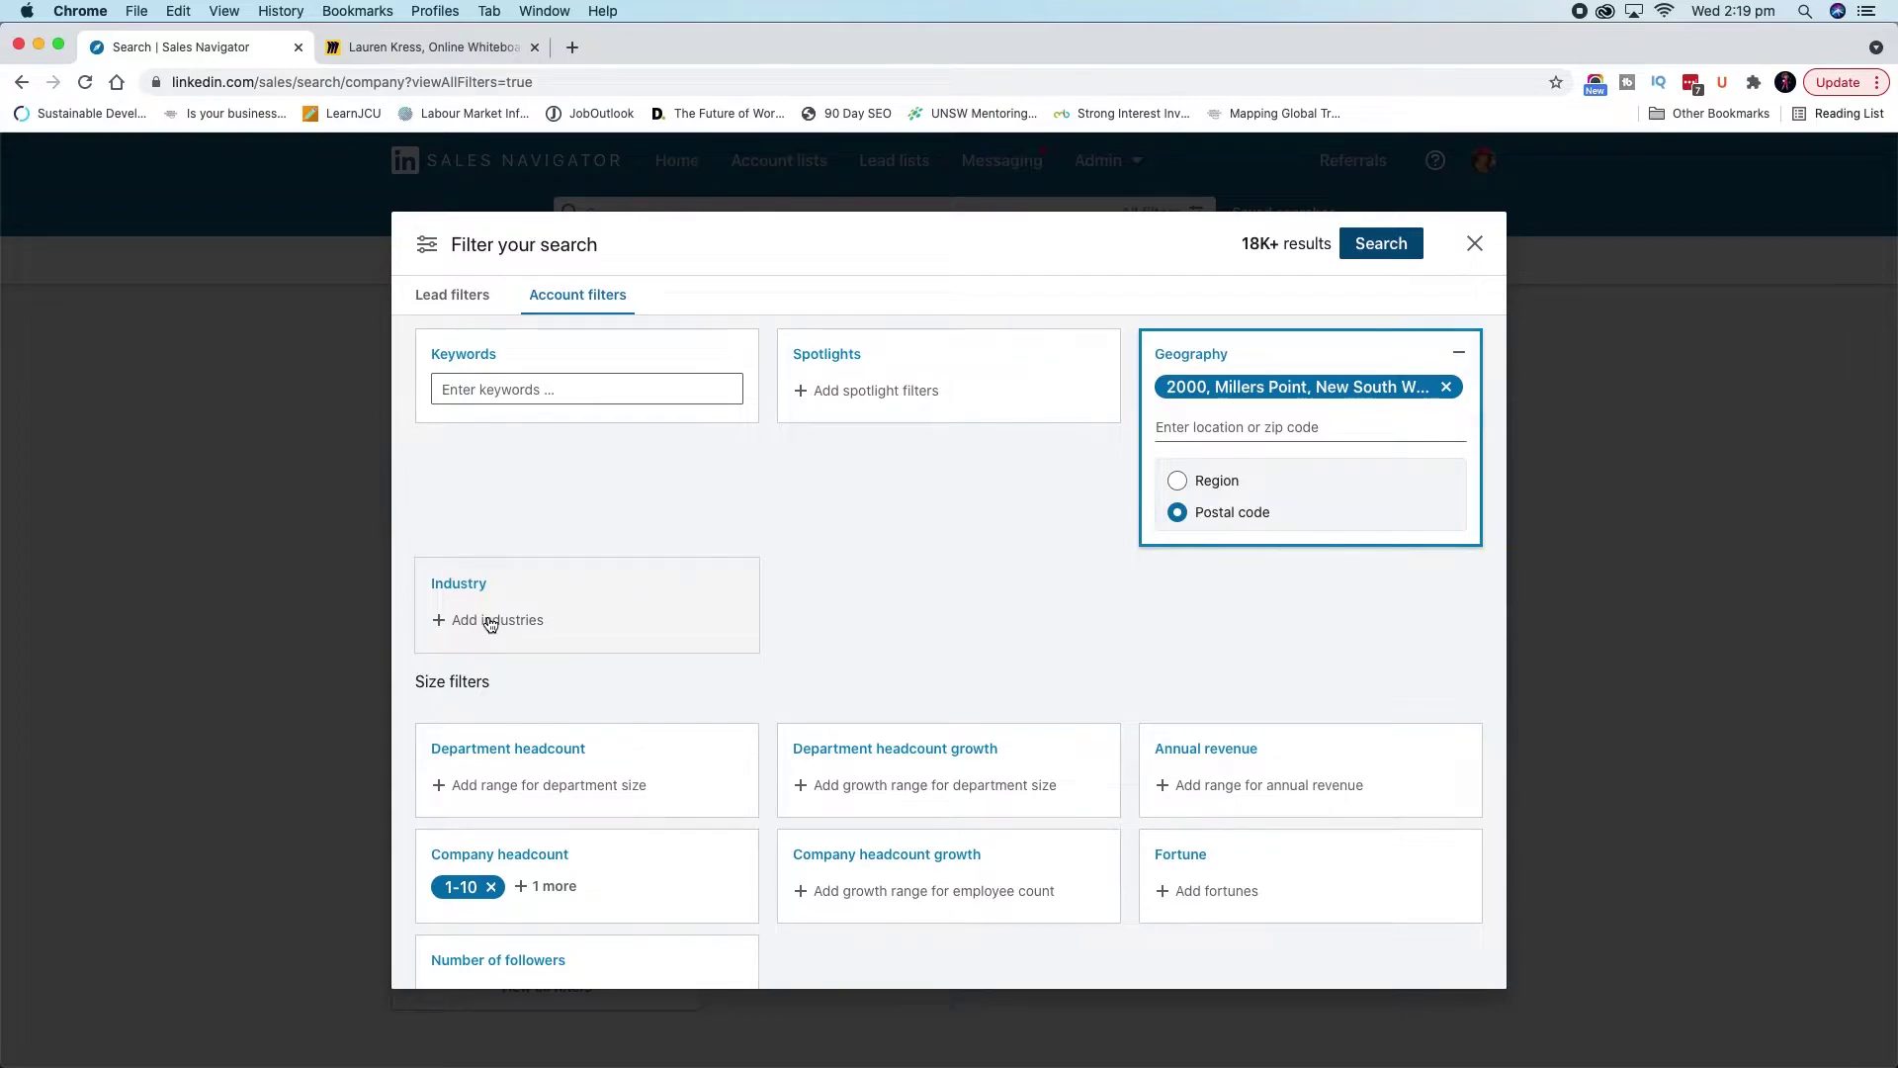
left_click(1175, 506)
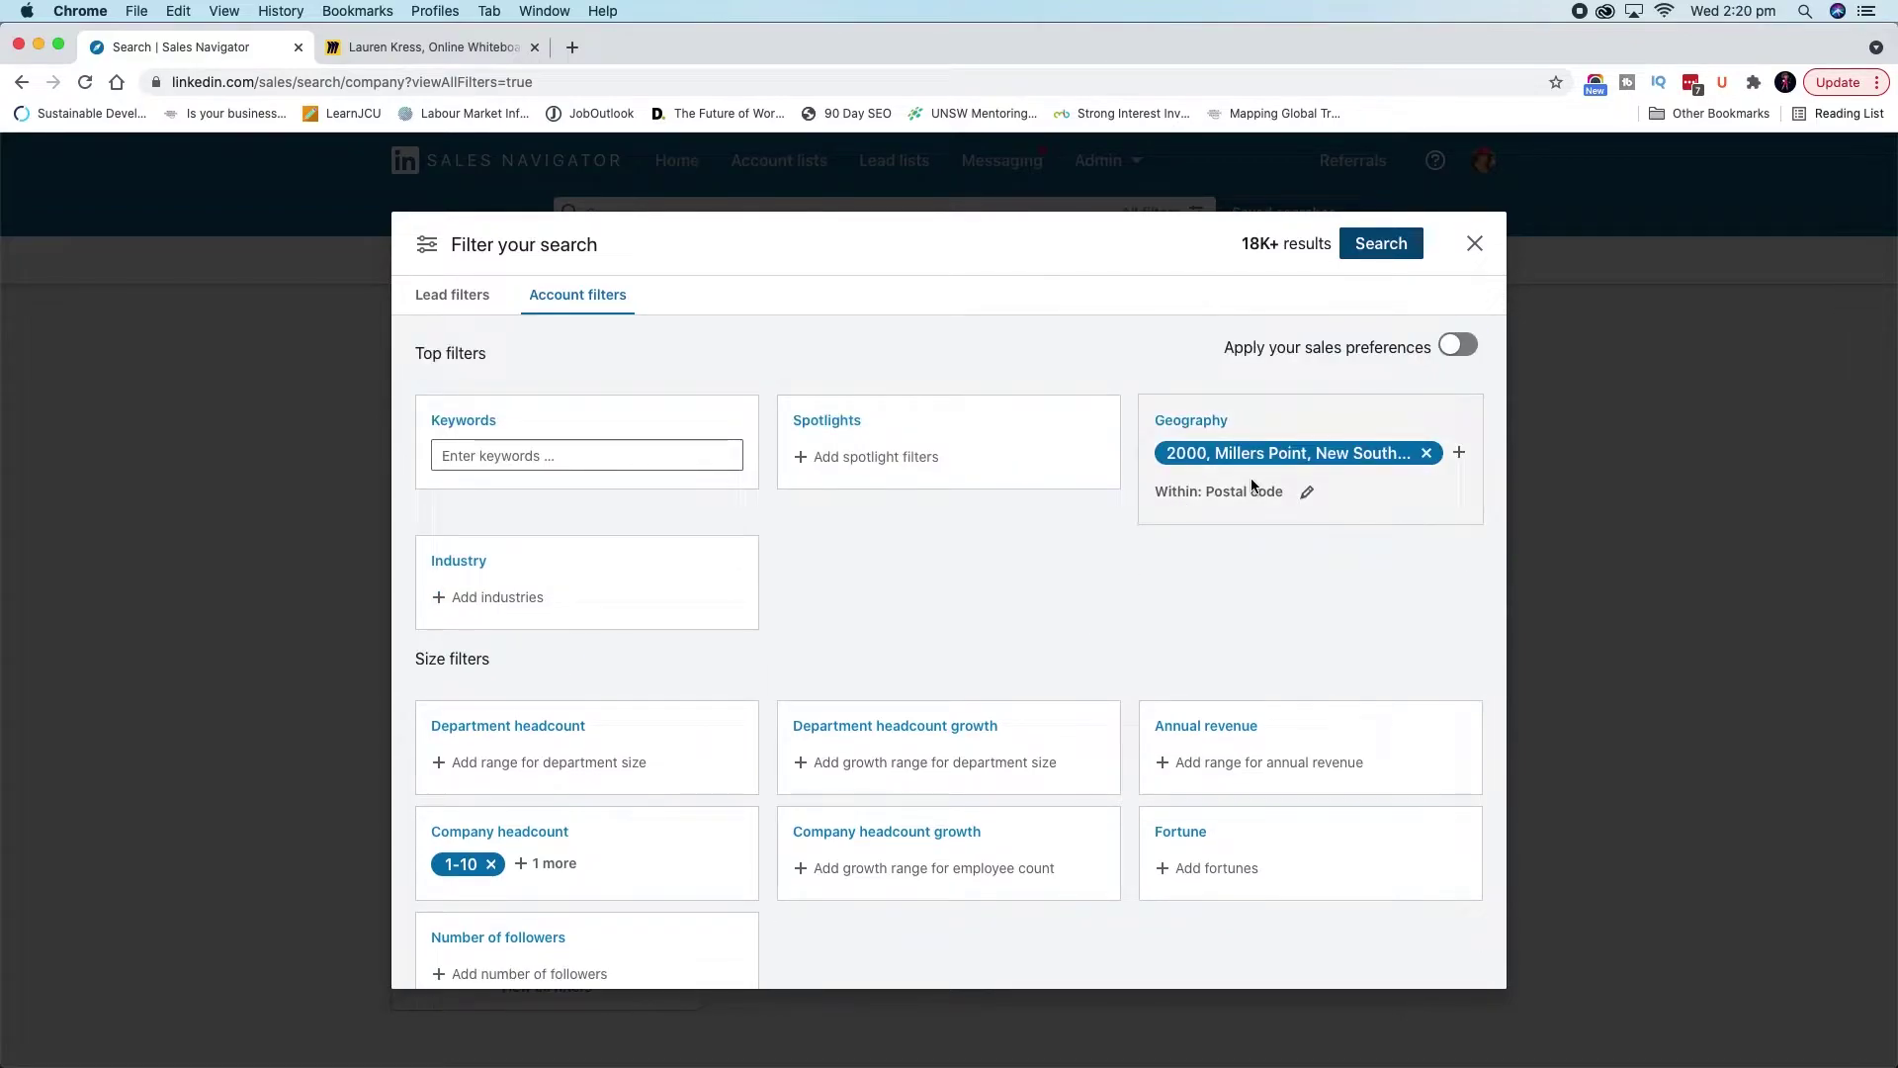
Filter the accounts by industry, including Management Consulting and Professional Training & Coaching
left_click(467, 597)
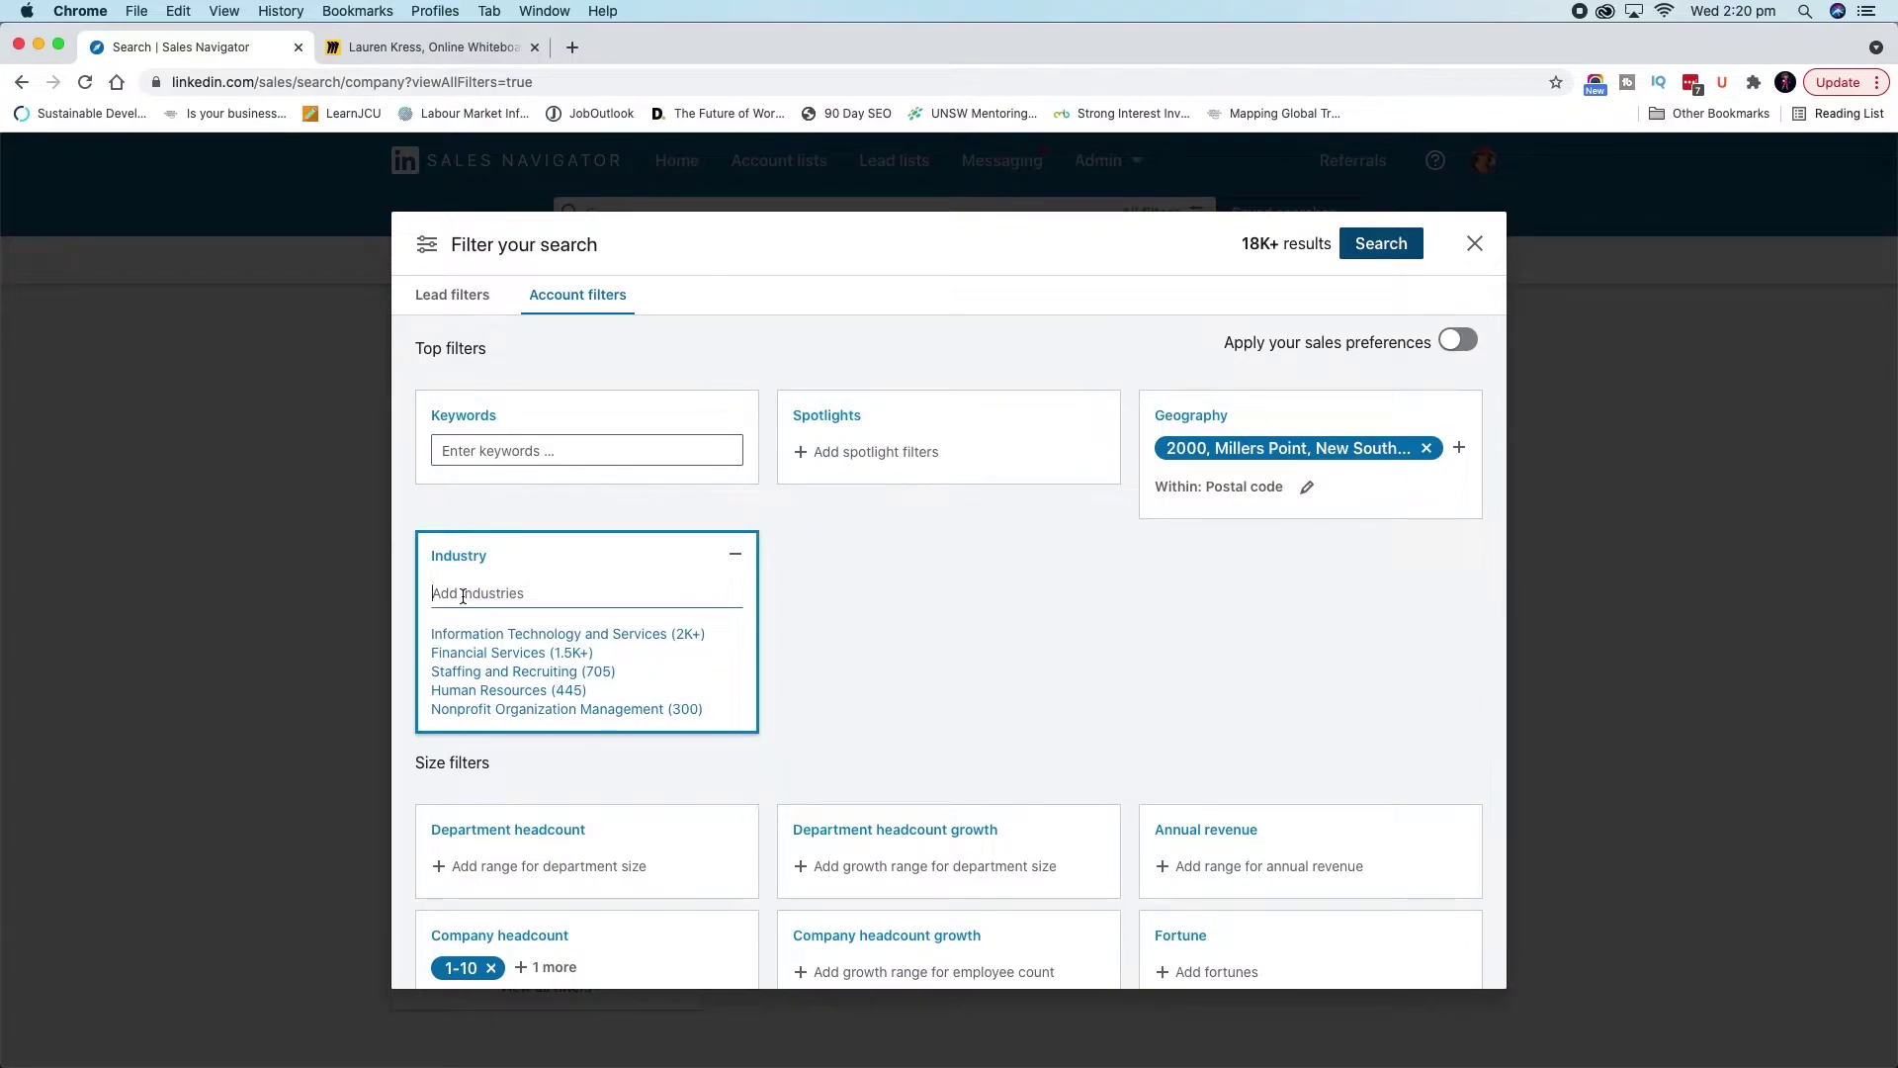
type("manage")
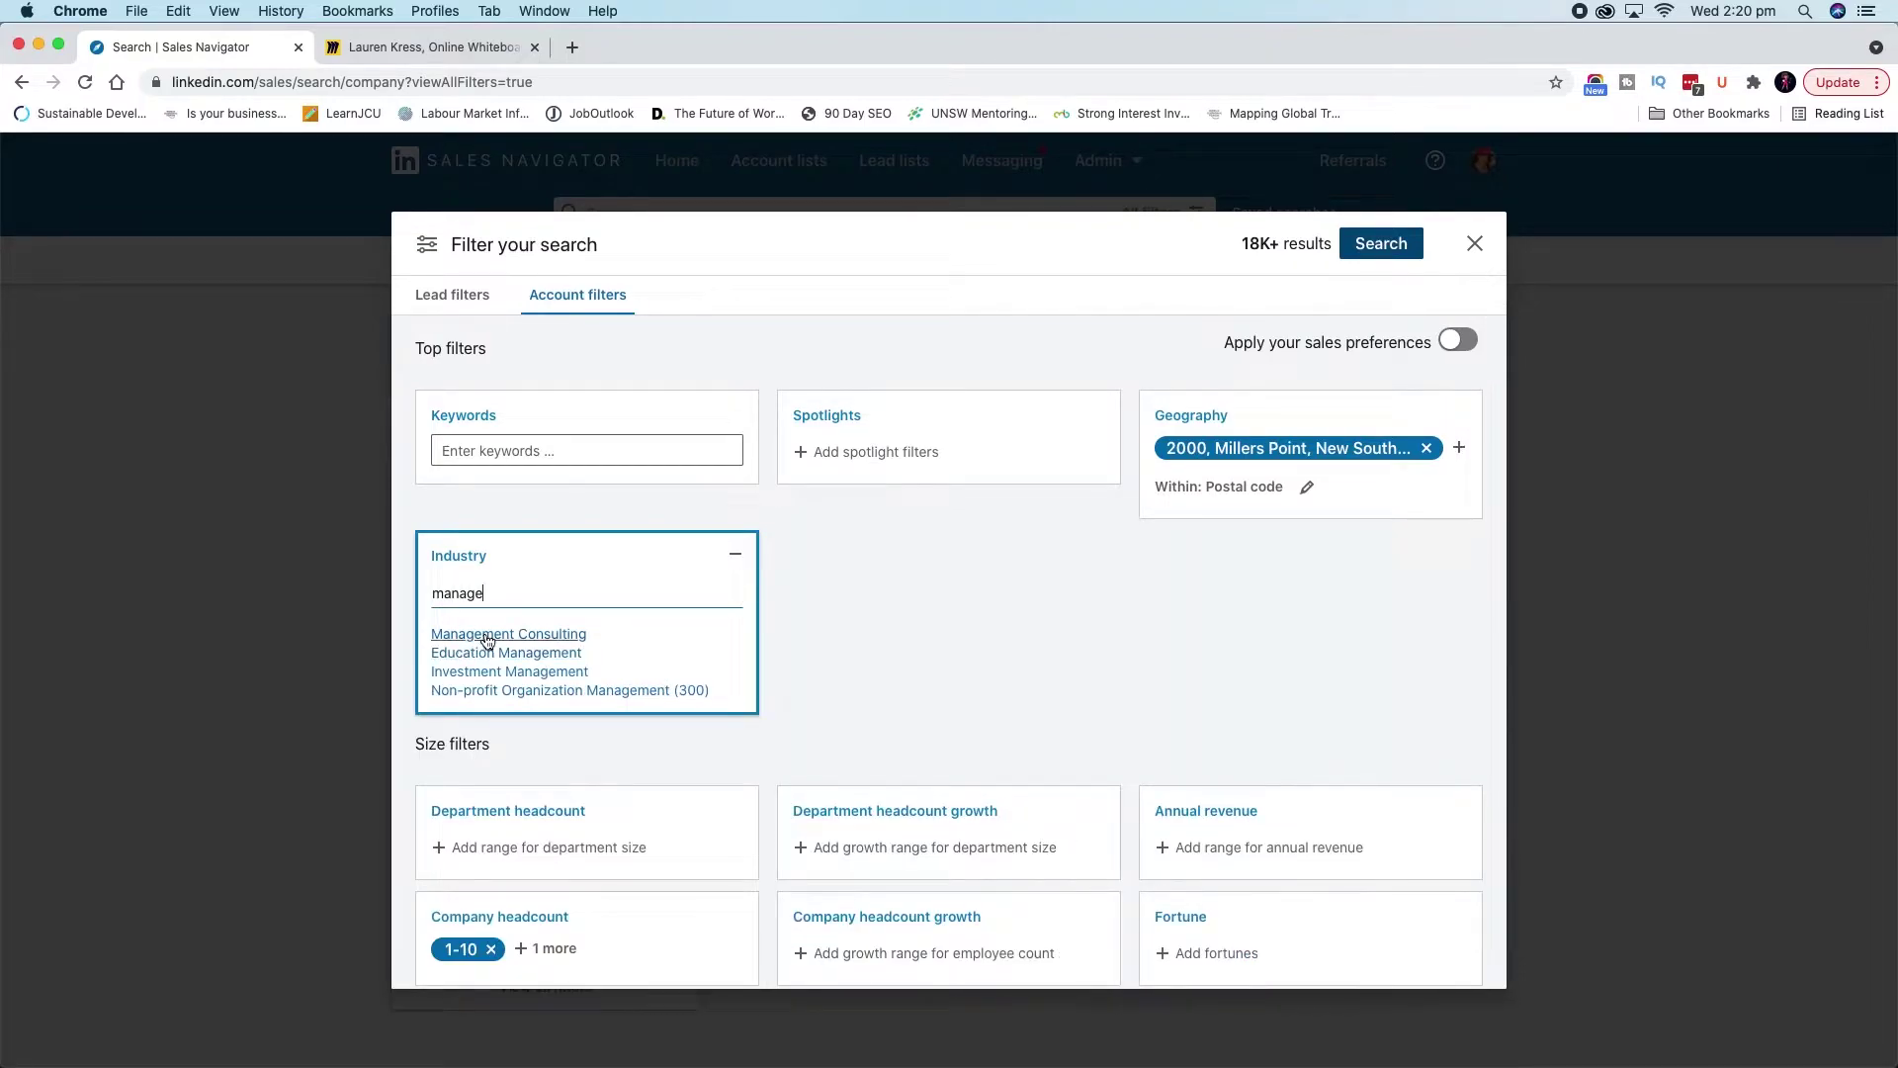
left_click(484, 634)
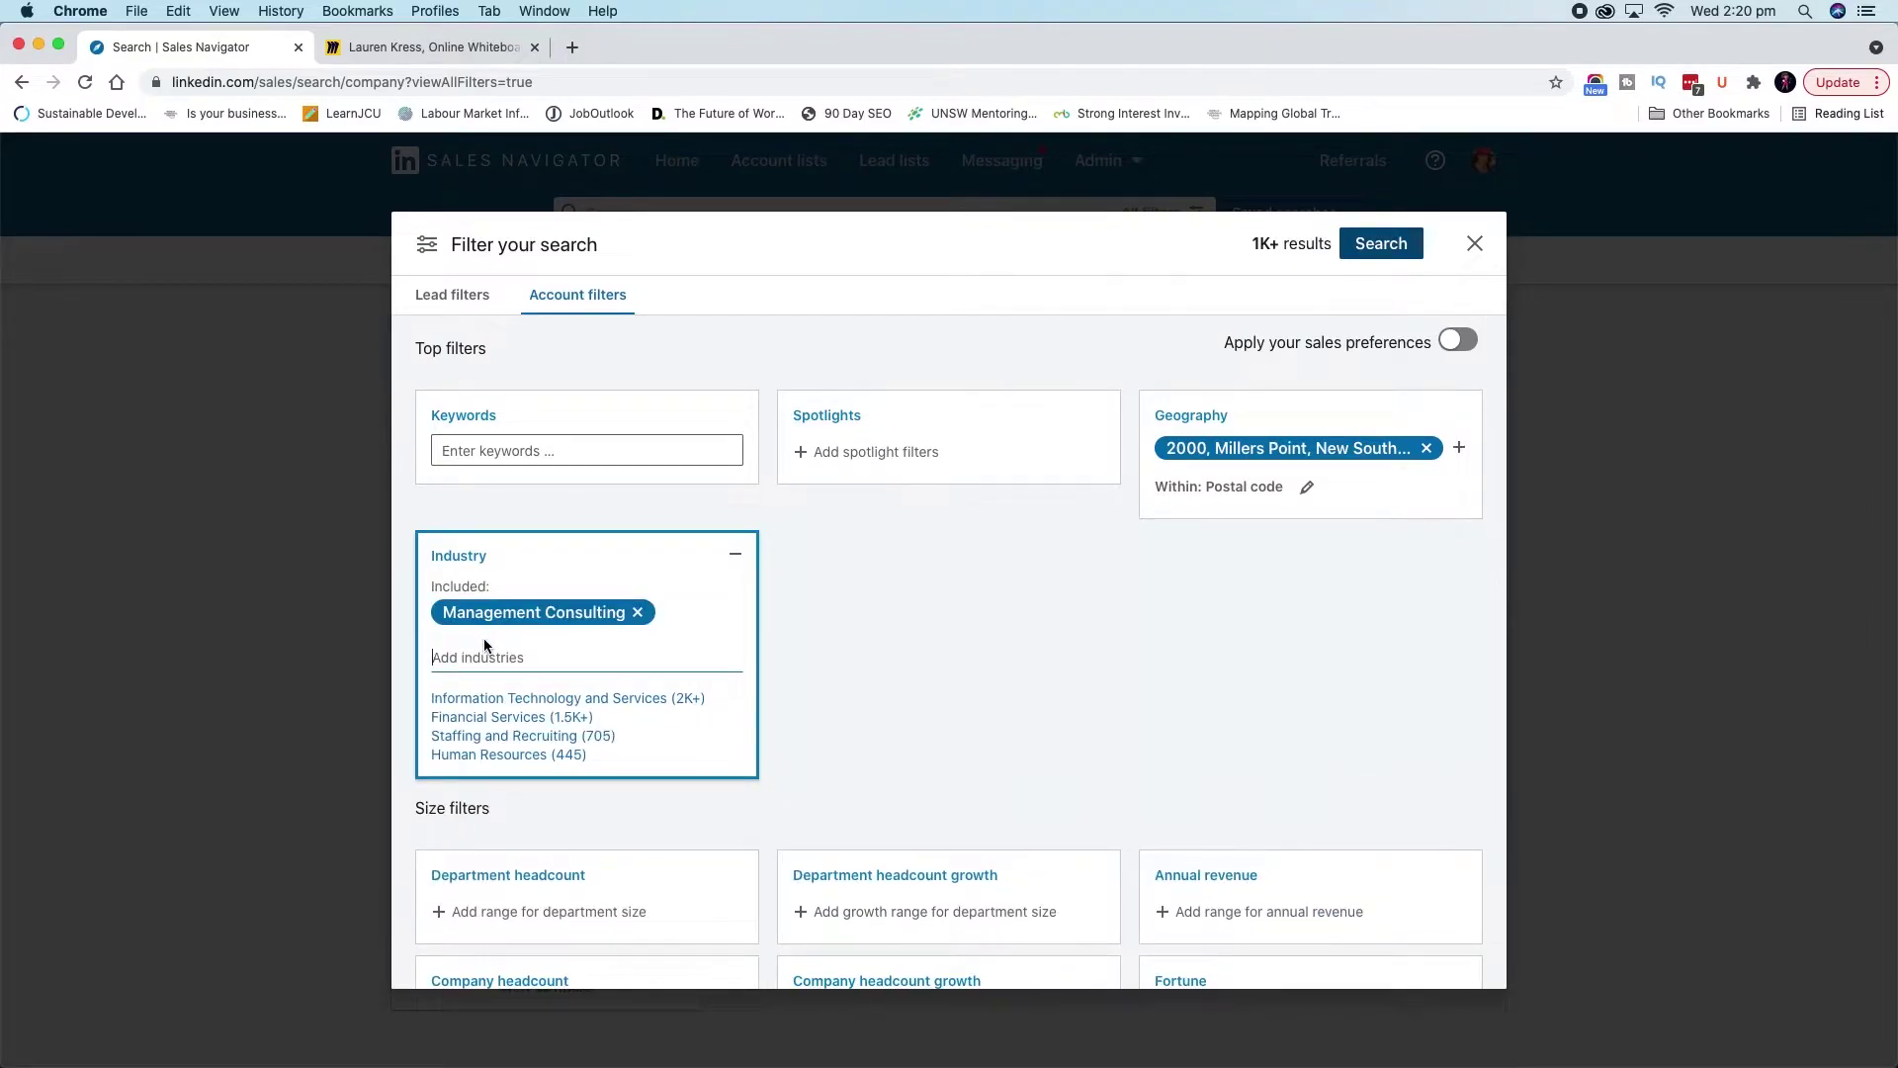
type("pro")
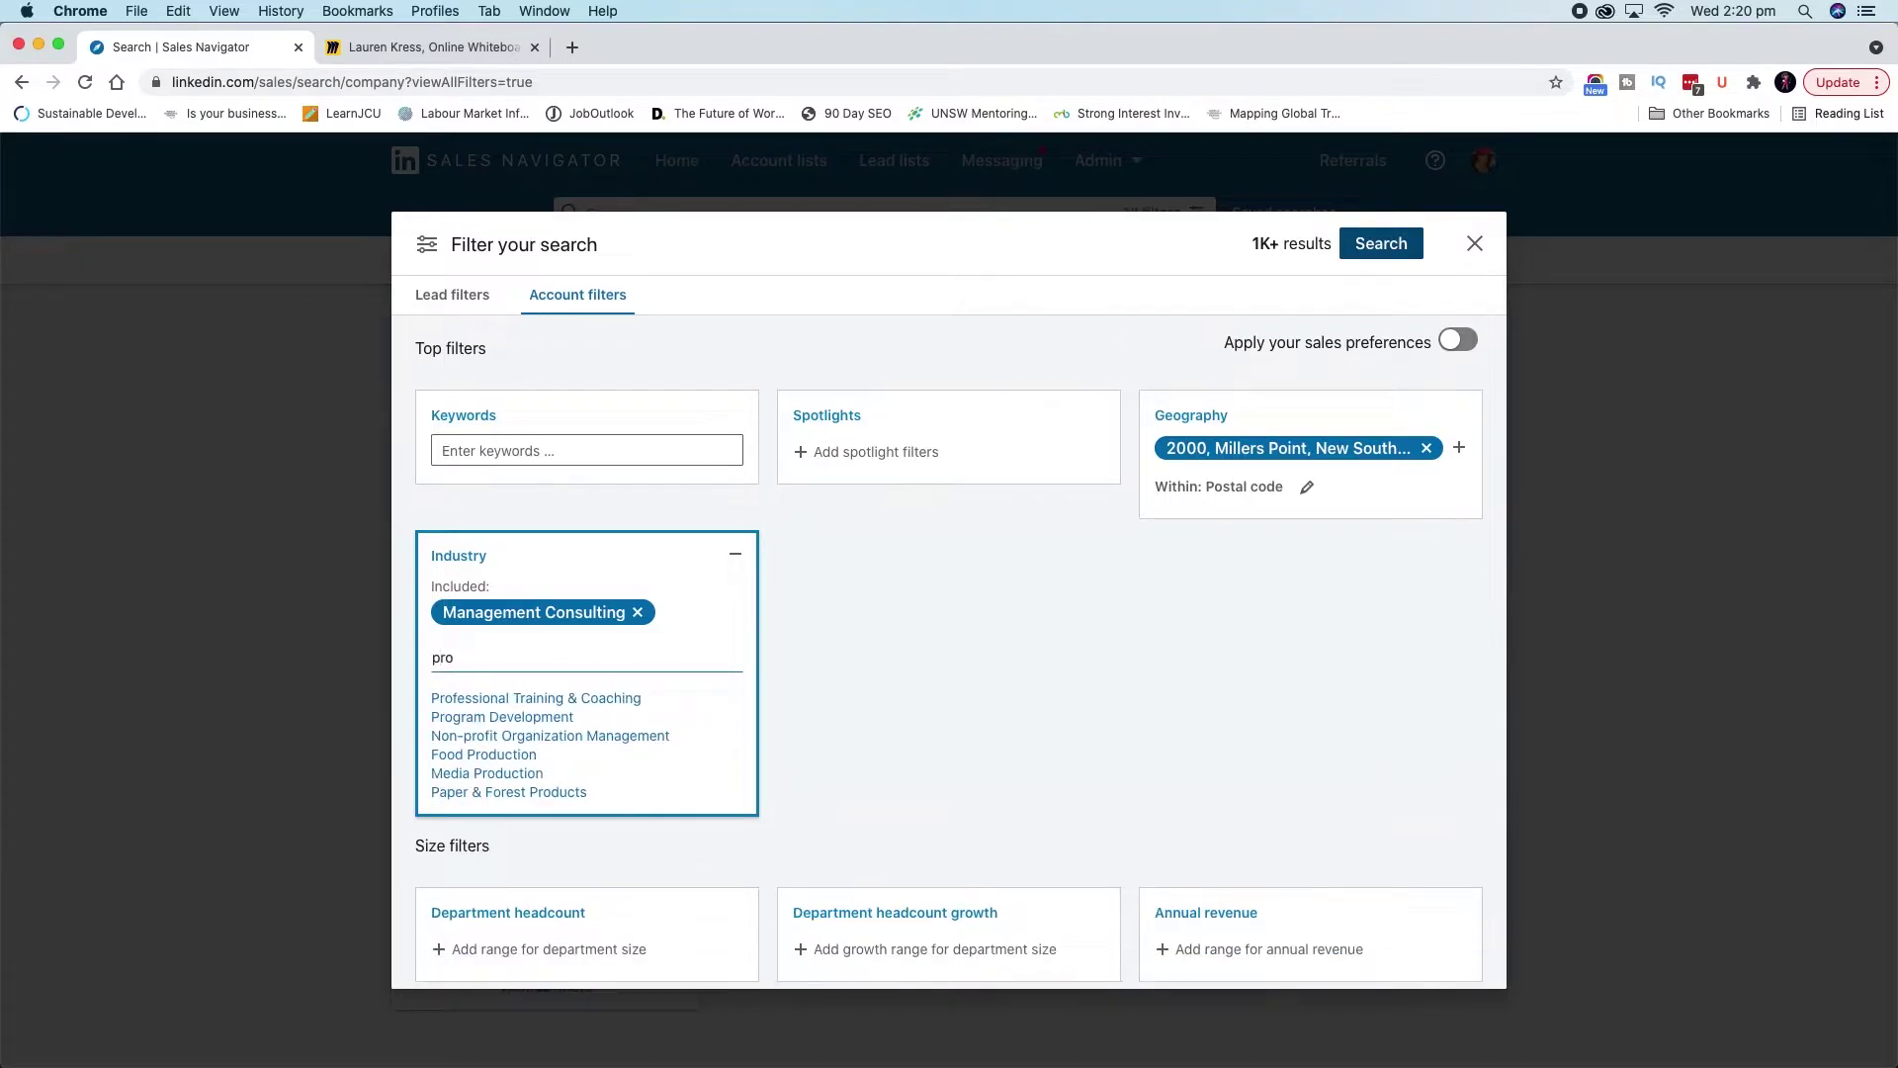
left_click(540, 700)
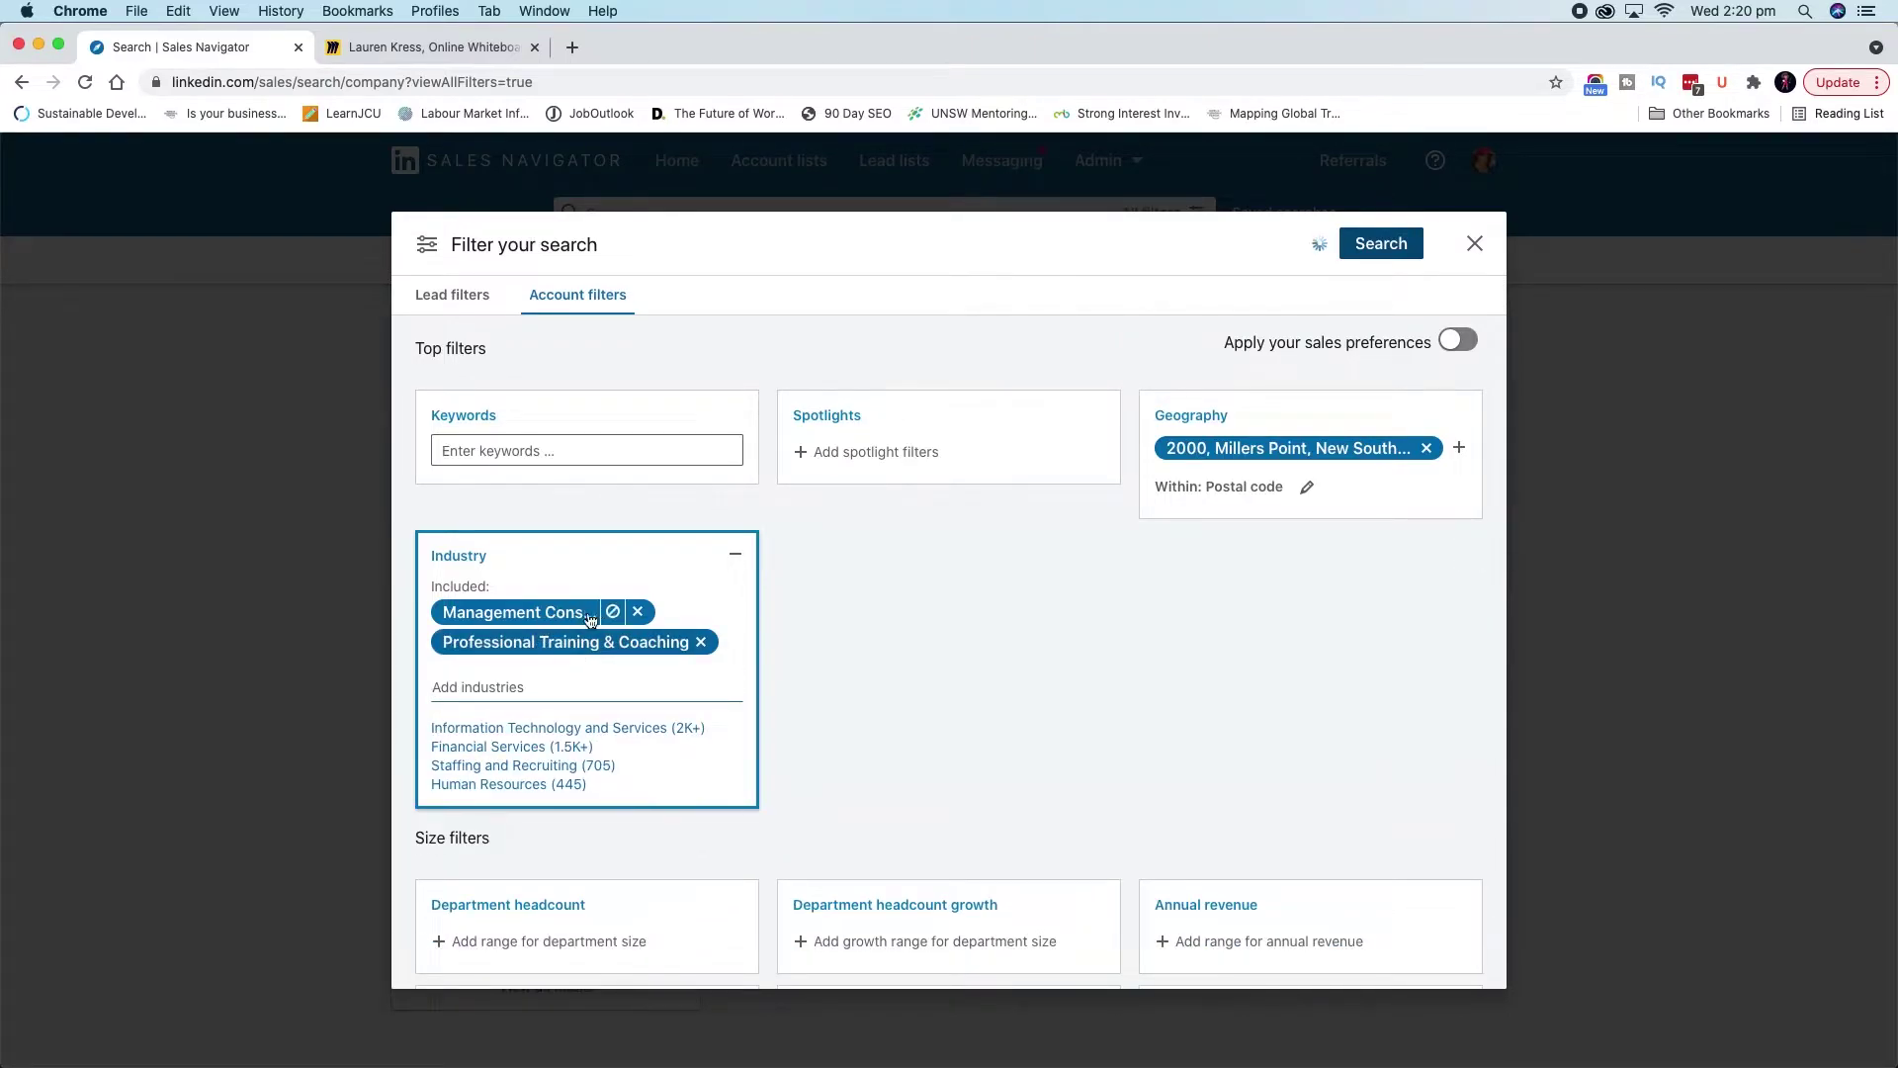
Add the Information Technology and Services and Financial Services industries to the filter and run the account search
scroll(553, 636, "down", 1)
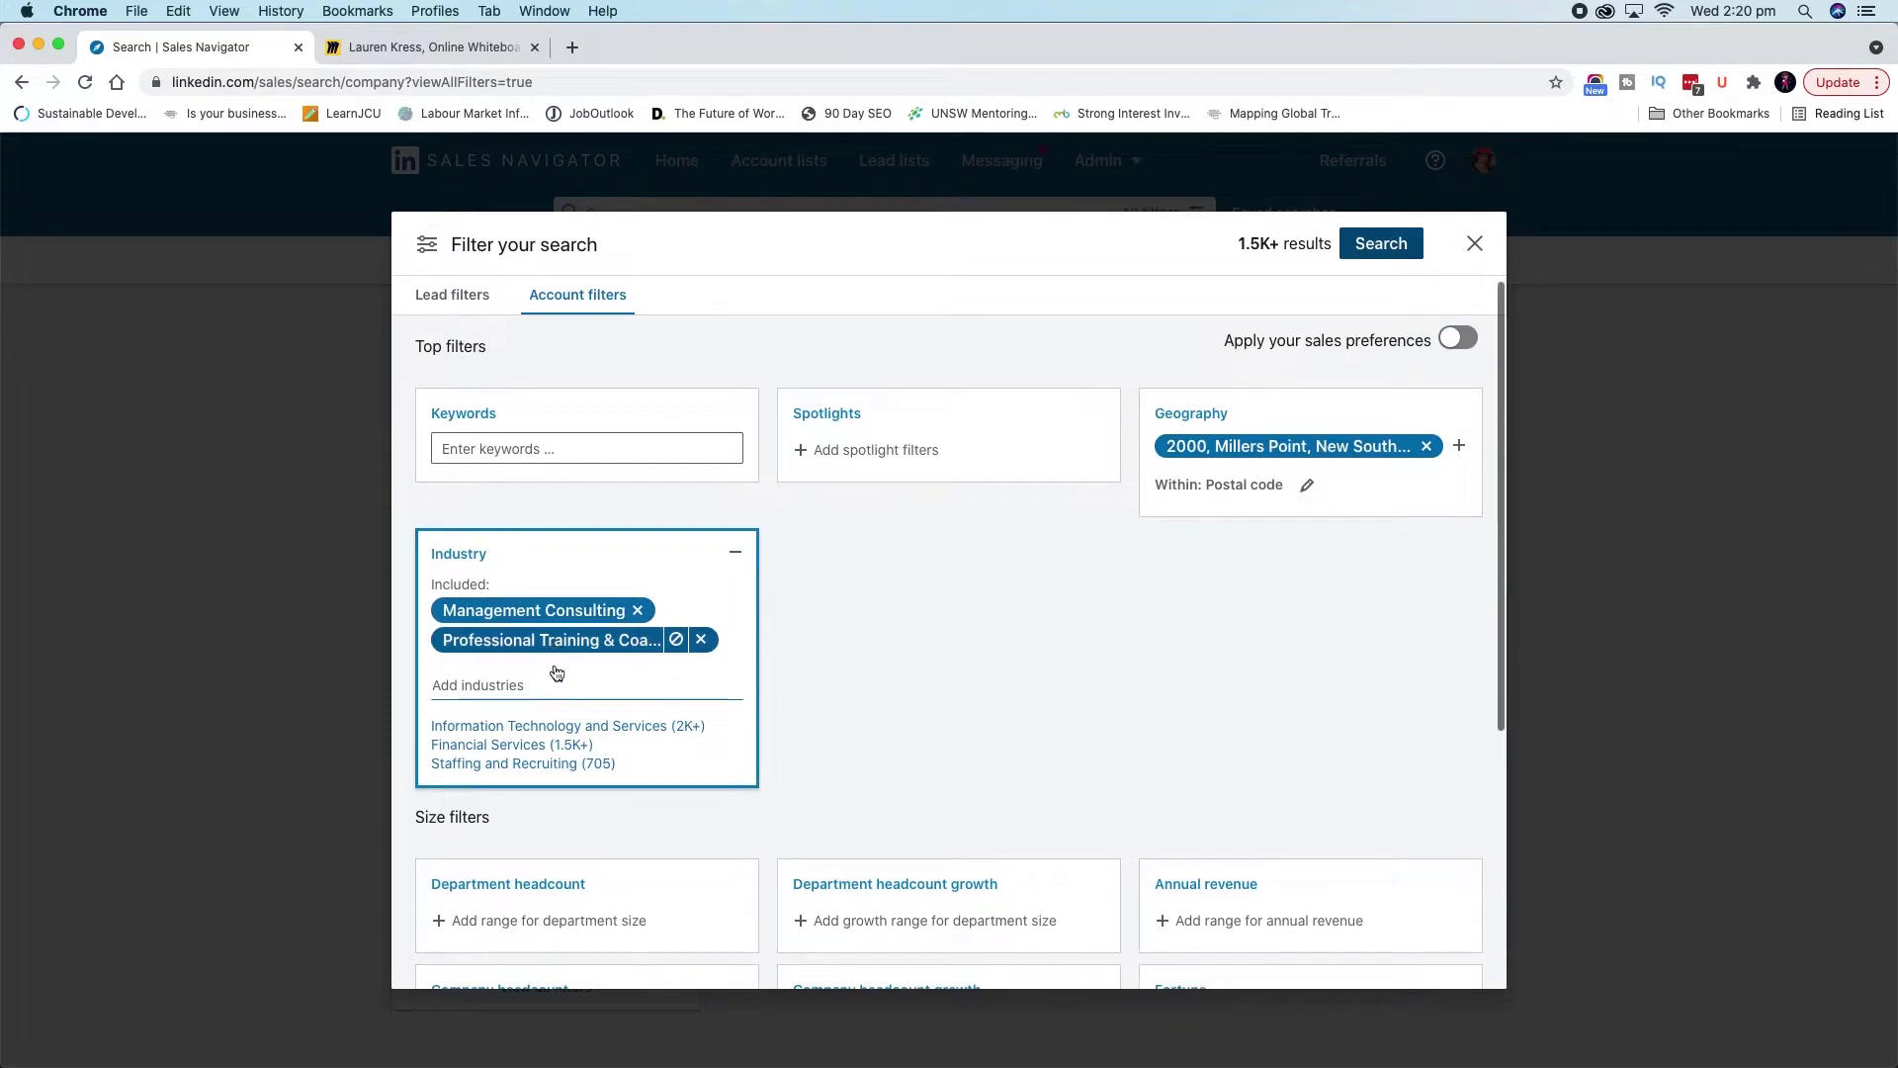
scroll(525, 697, "down", 1)
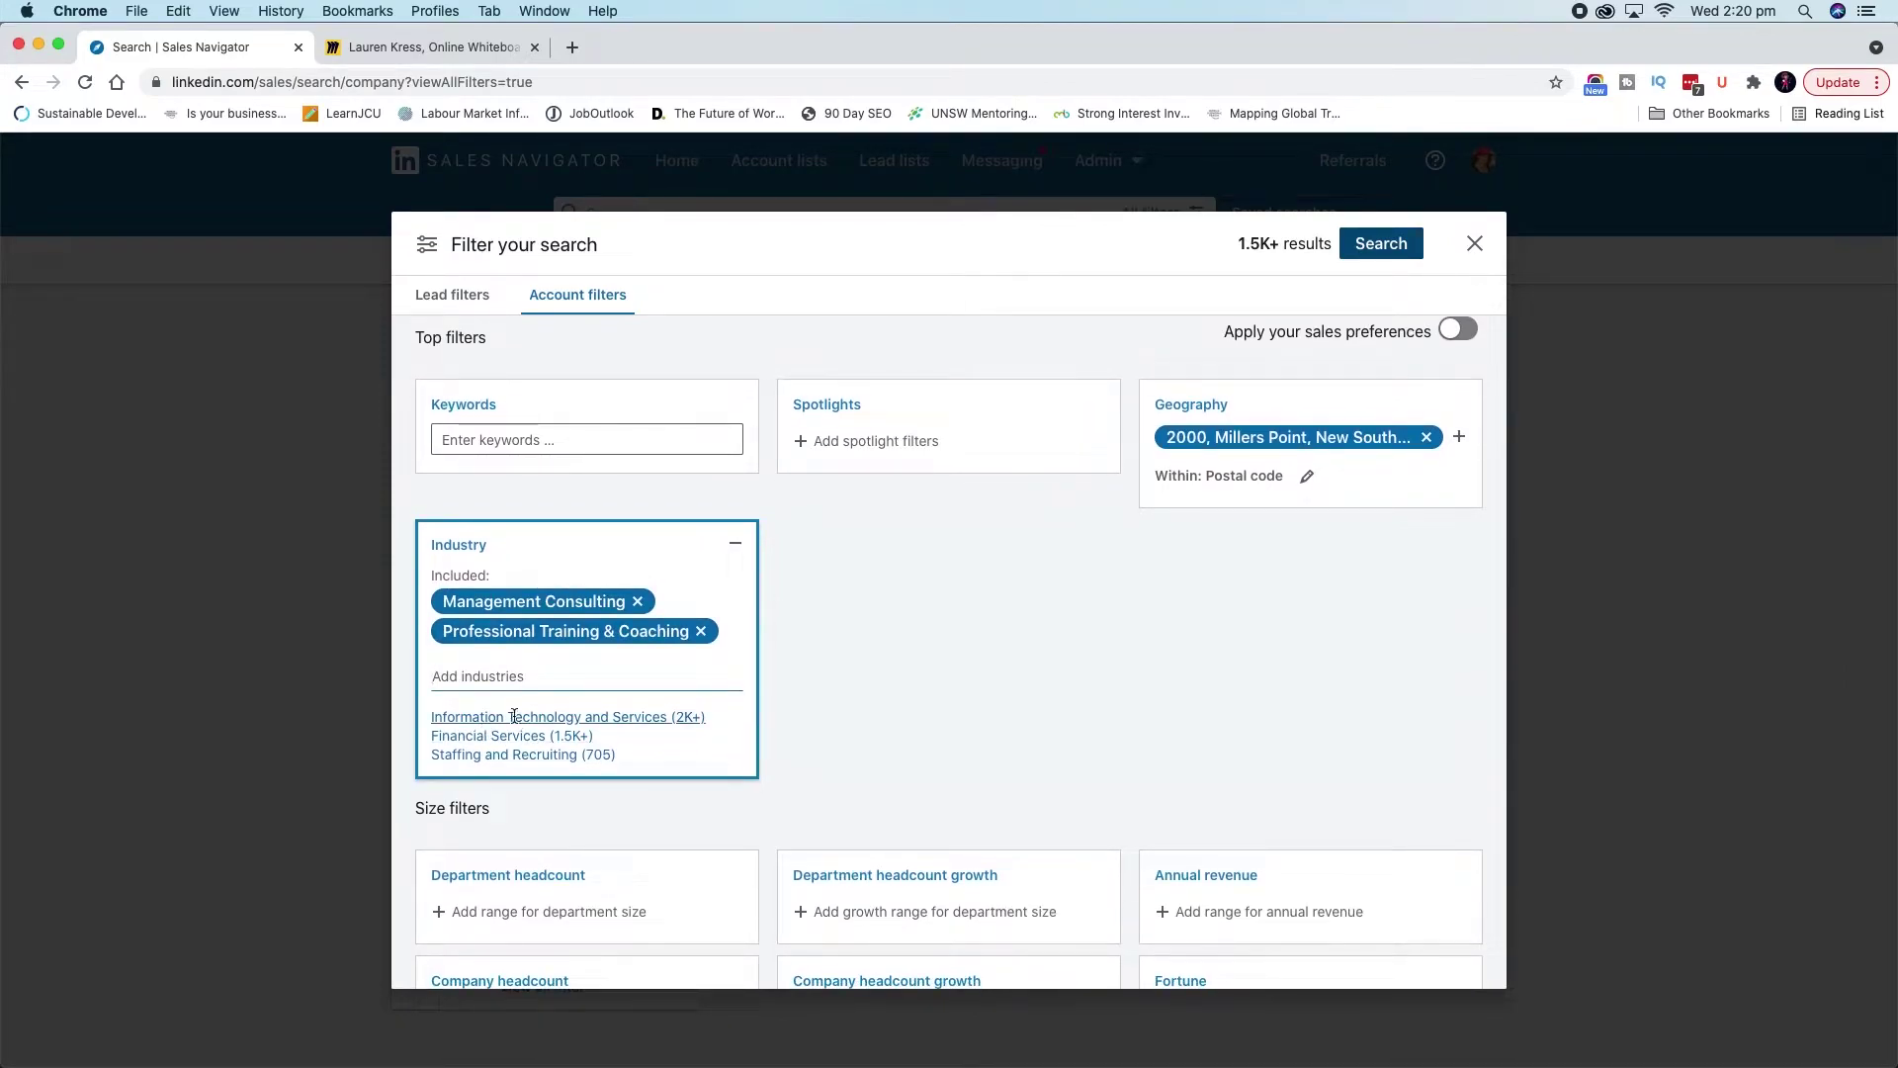
left_click(484, 730)
left_click(487, 749)
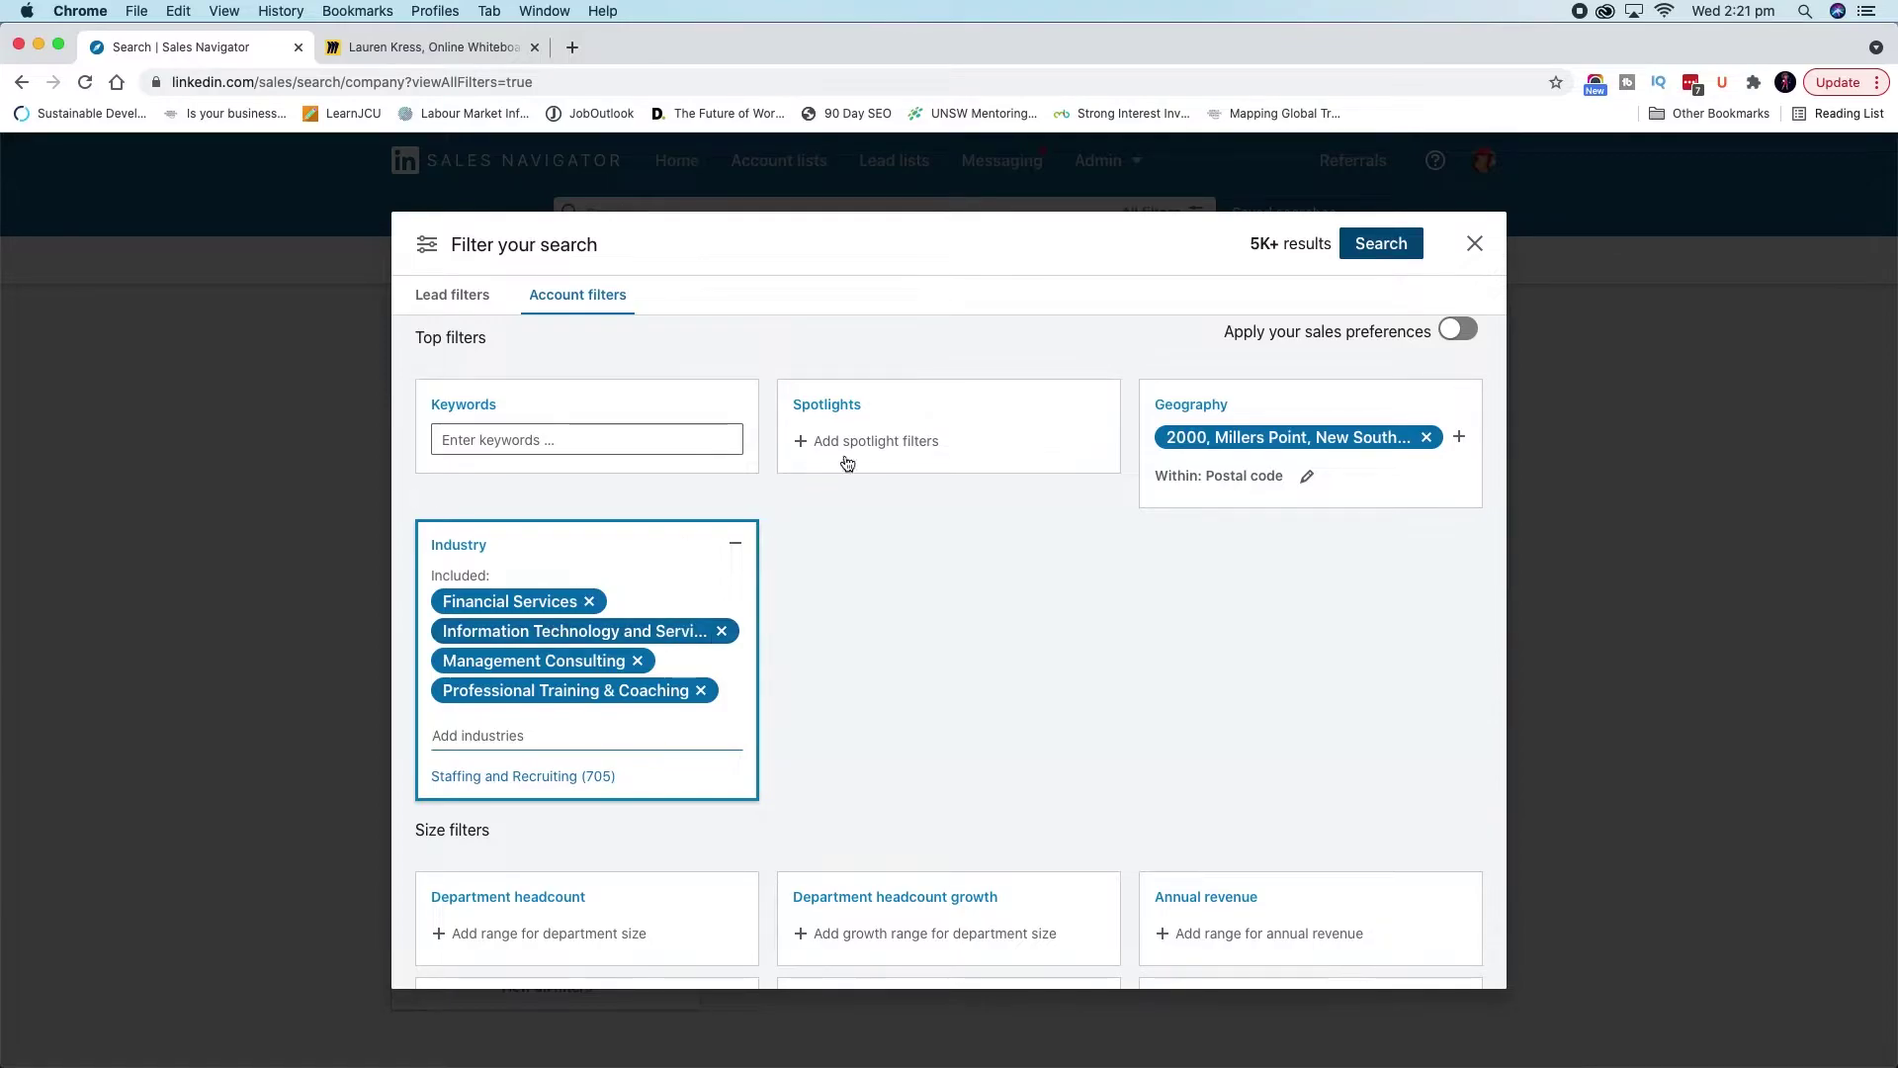
left_click(1385, 249)
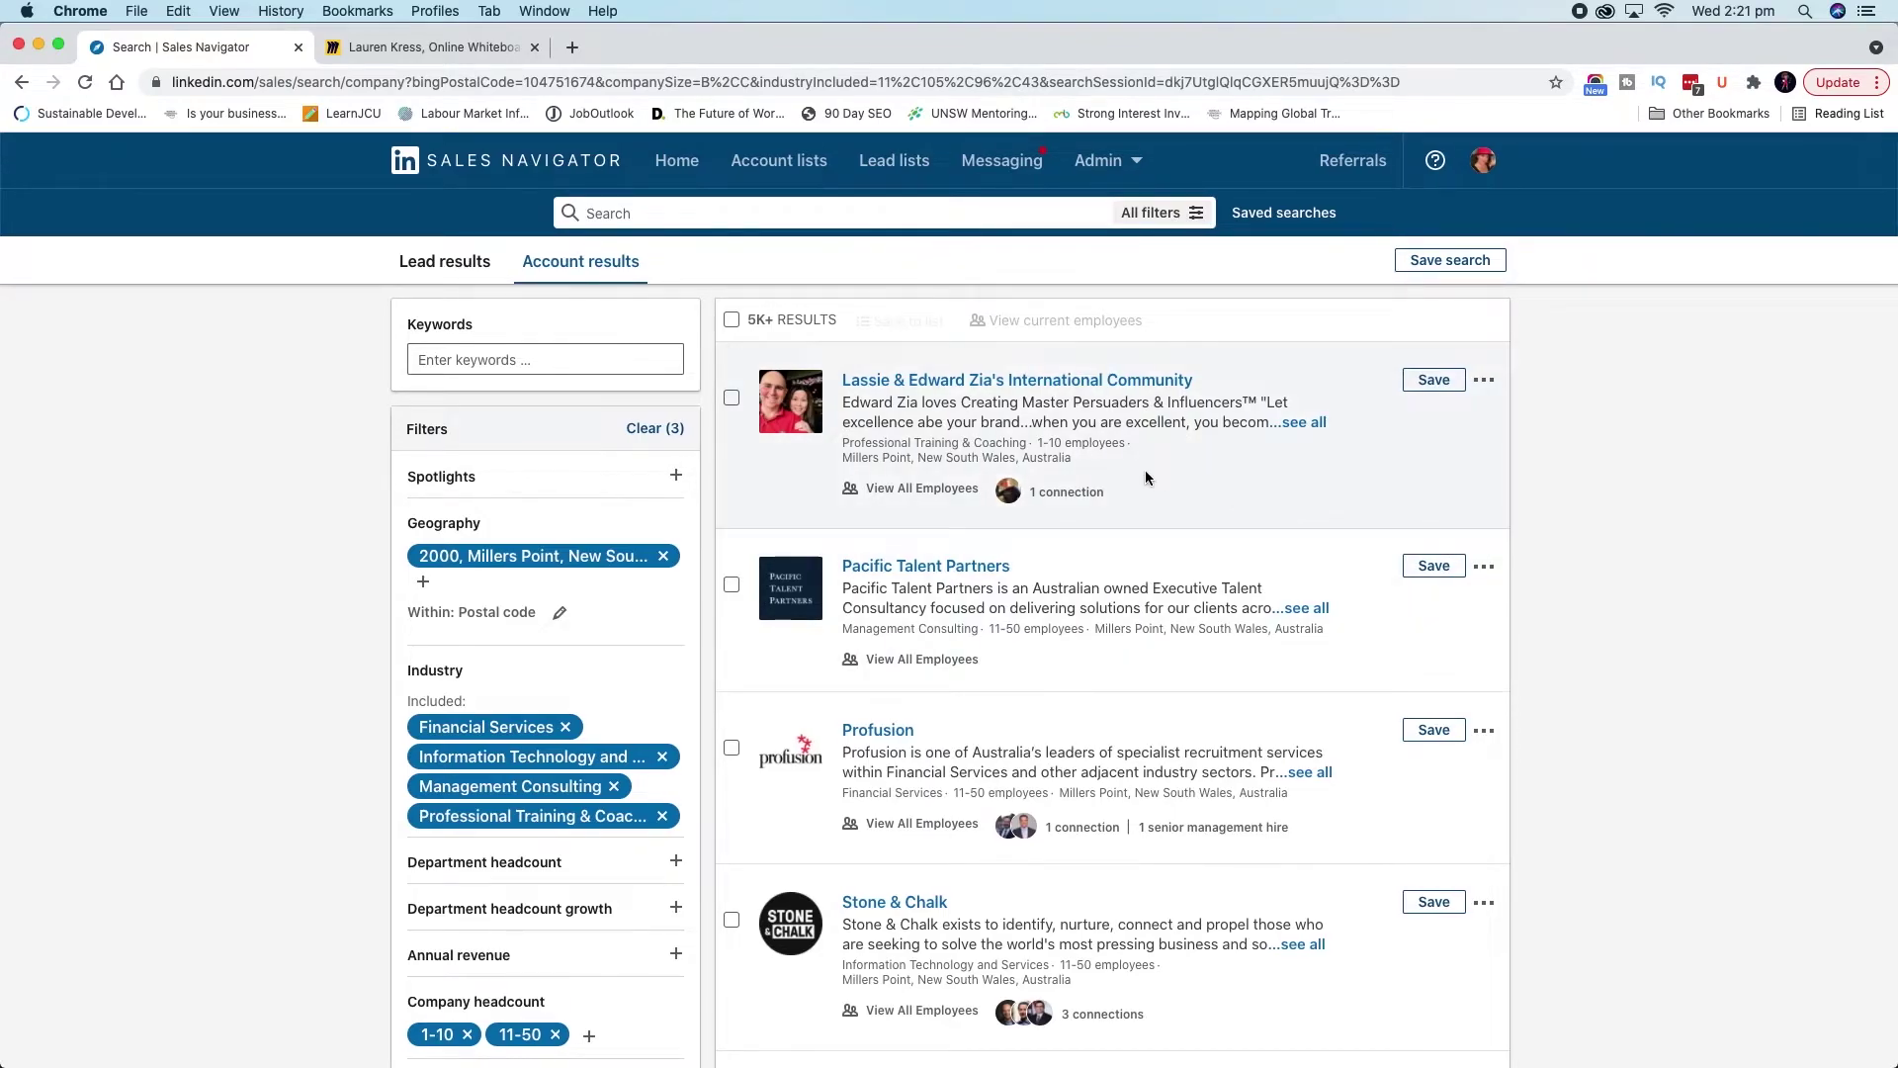
Review the account search results together with the filters applied to them
scroll(986, 445, "down", 1)
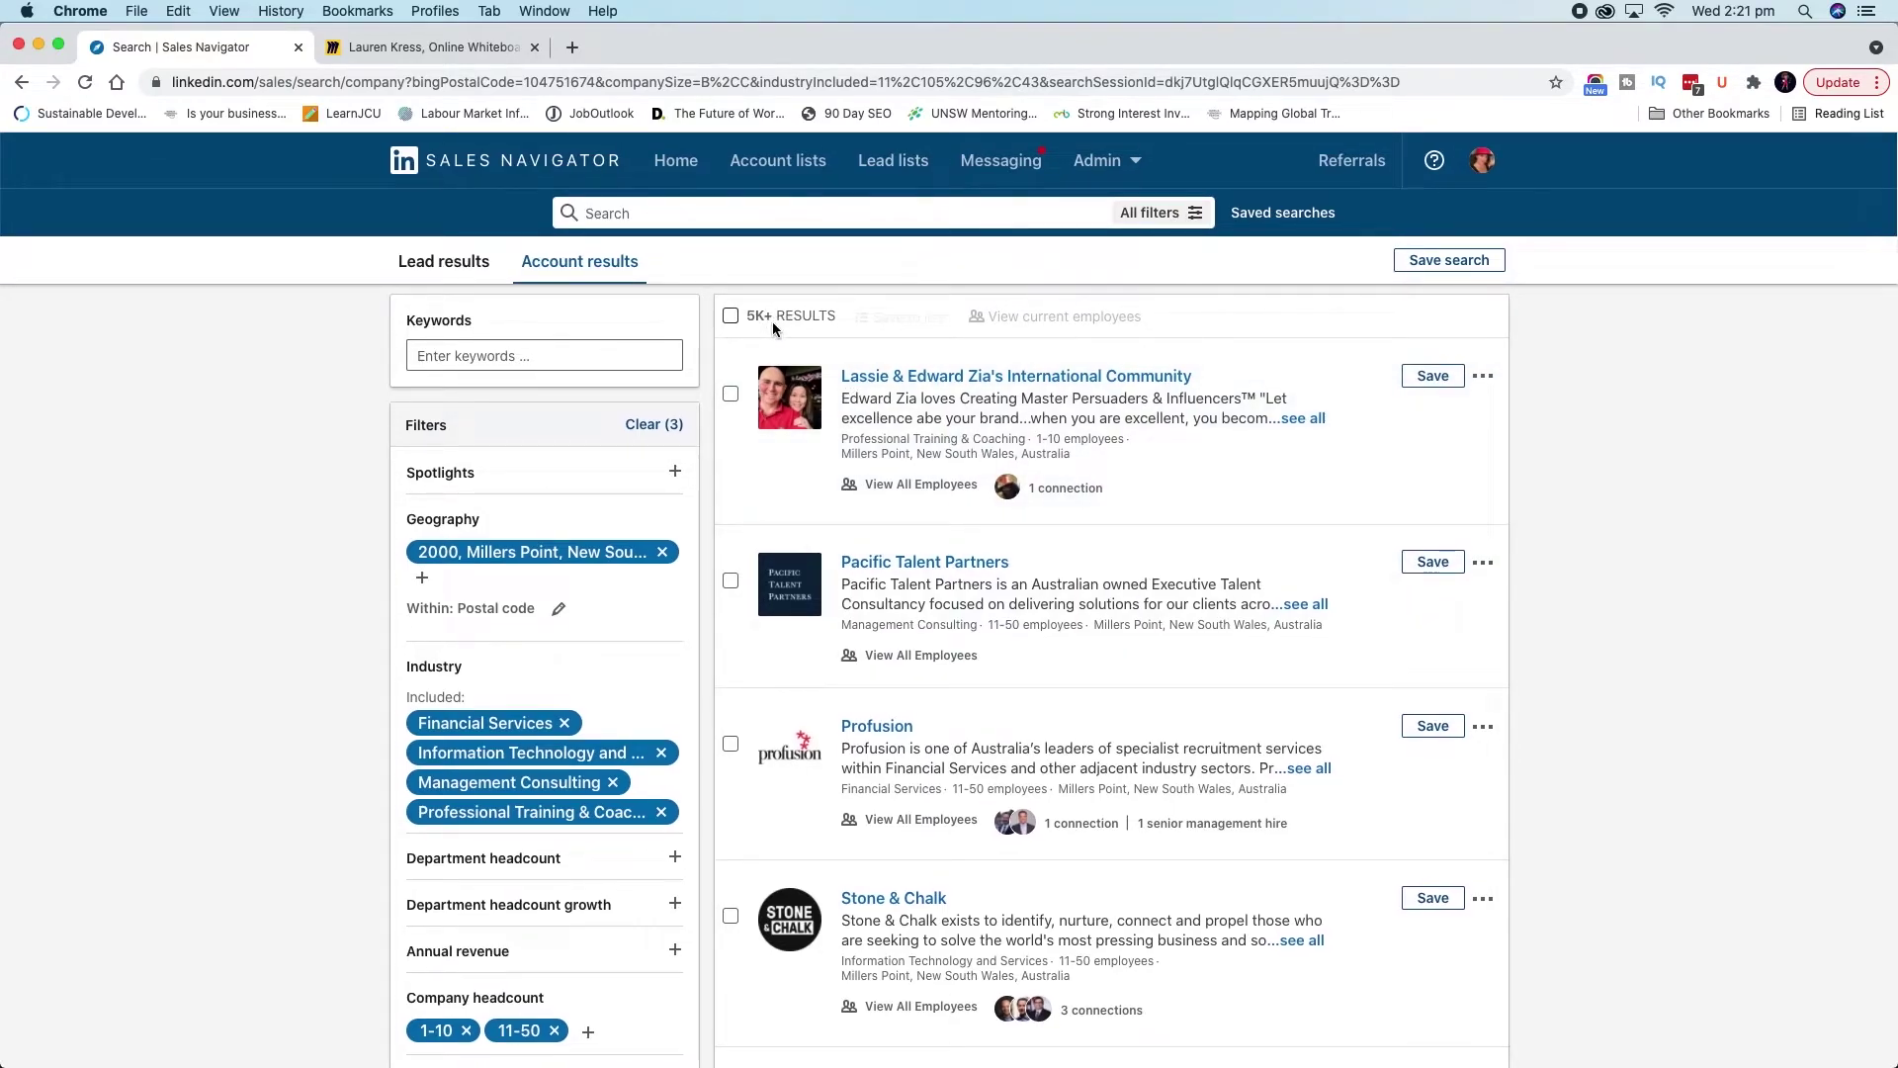
scroll(773, 330, "up", 1)
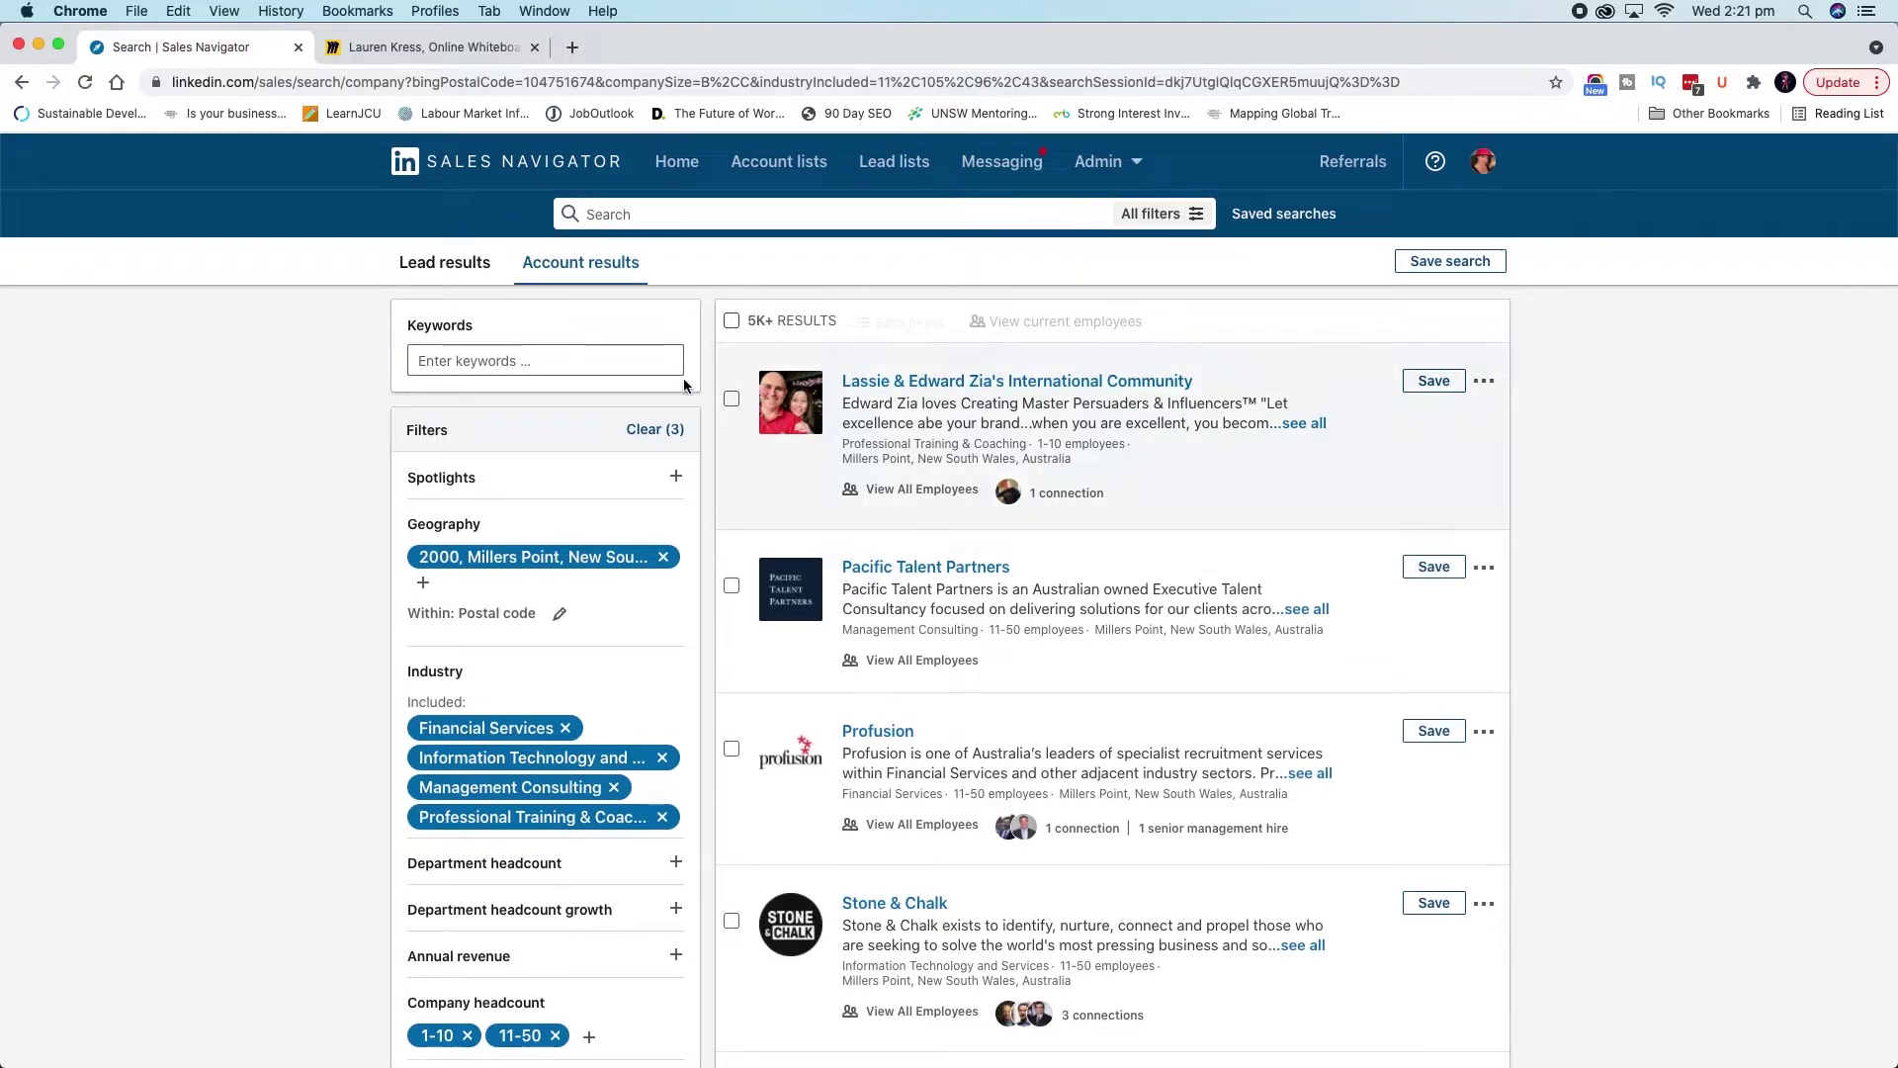
scroll(598, 403, "down", 5)
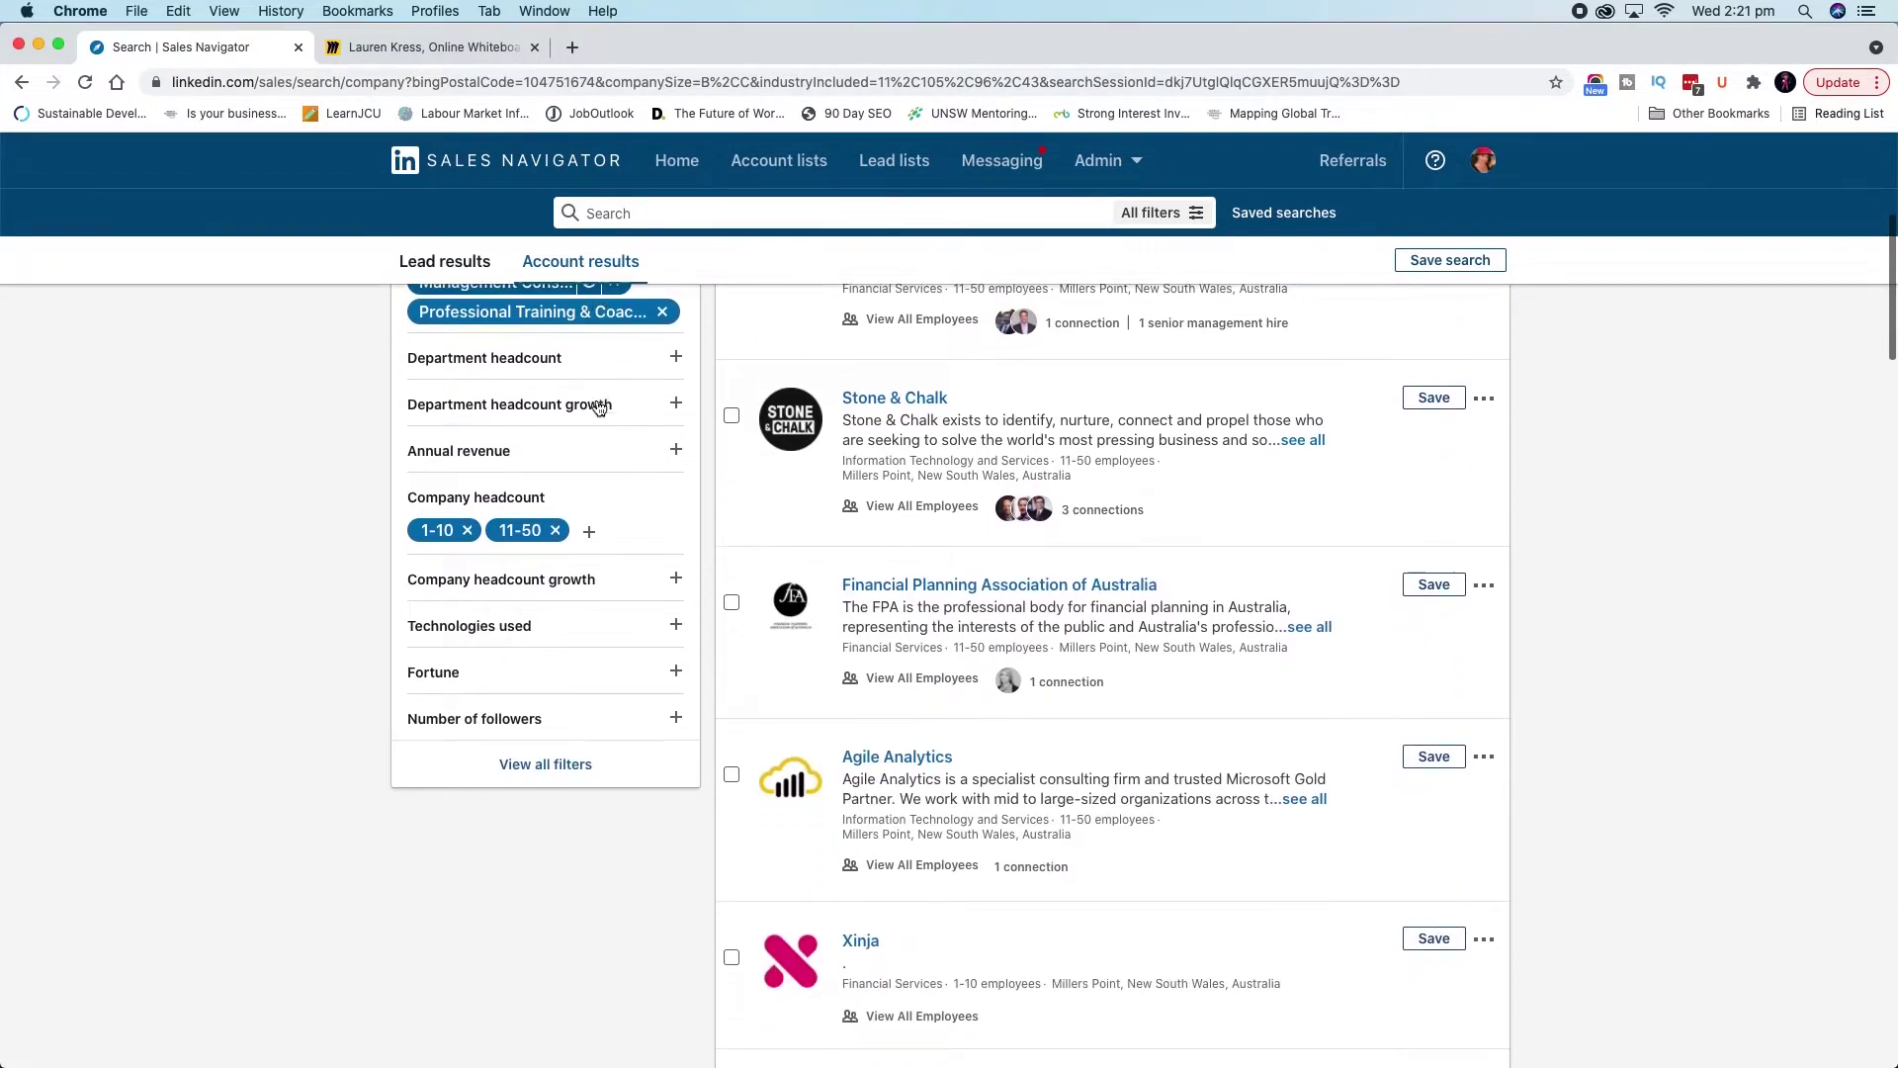
scroll(599, 408, "down", 2)
scroll(600, 408, "up", 7)
scroll(599, 408, "down", 1)
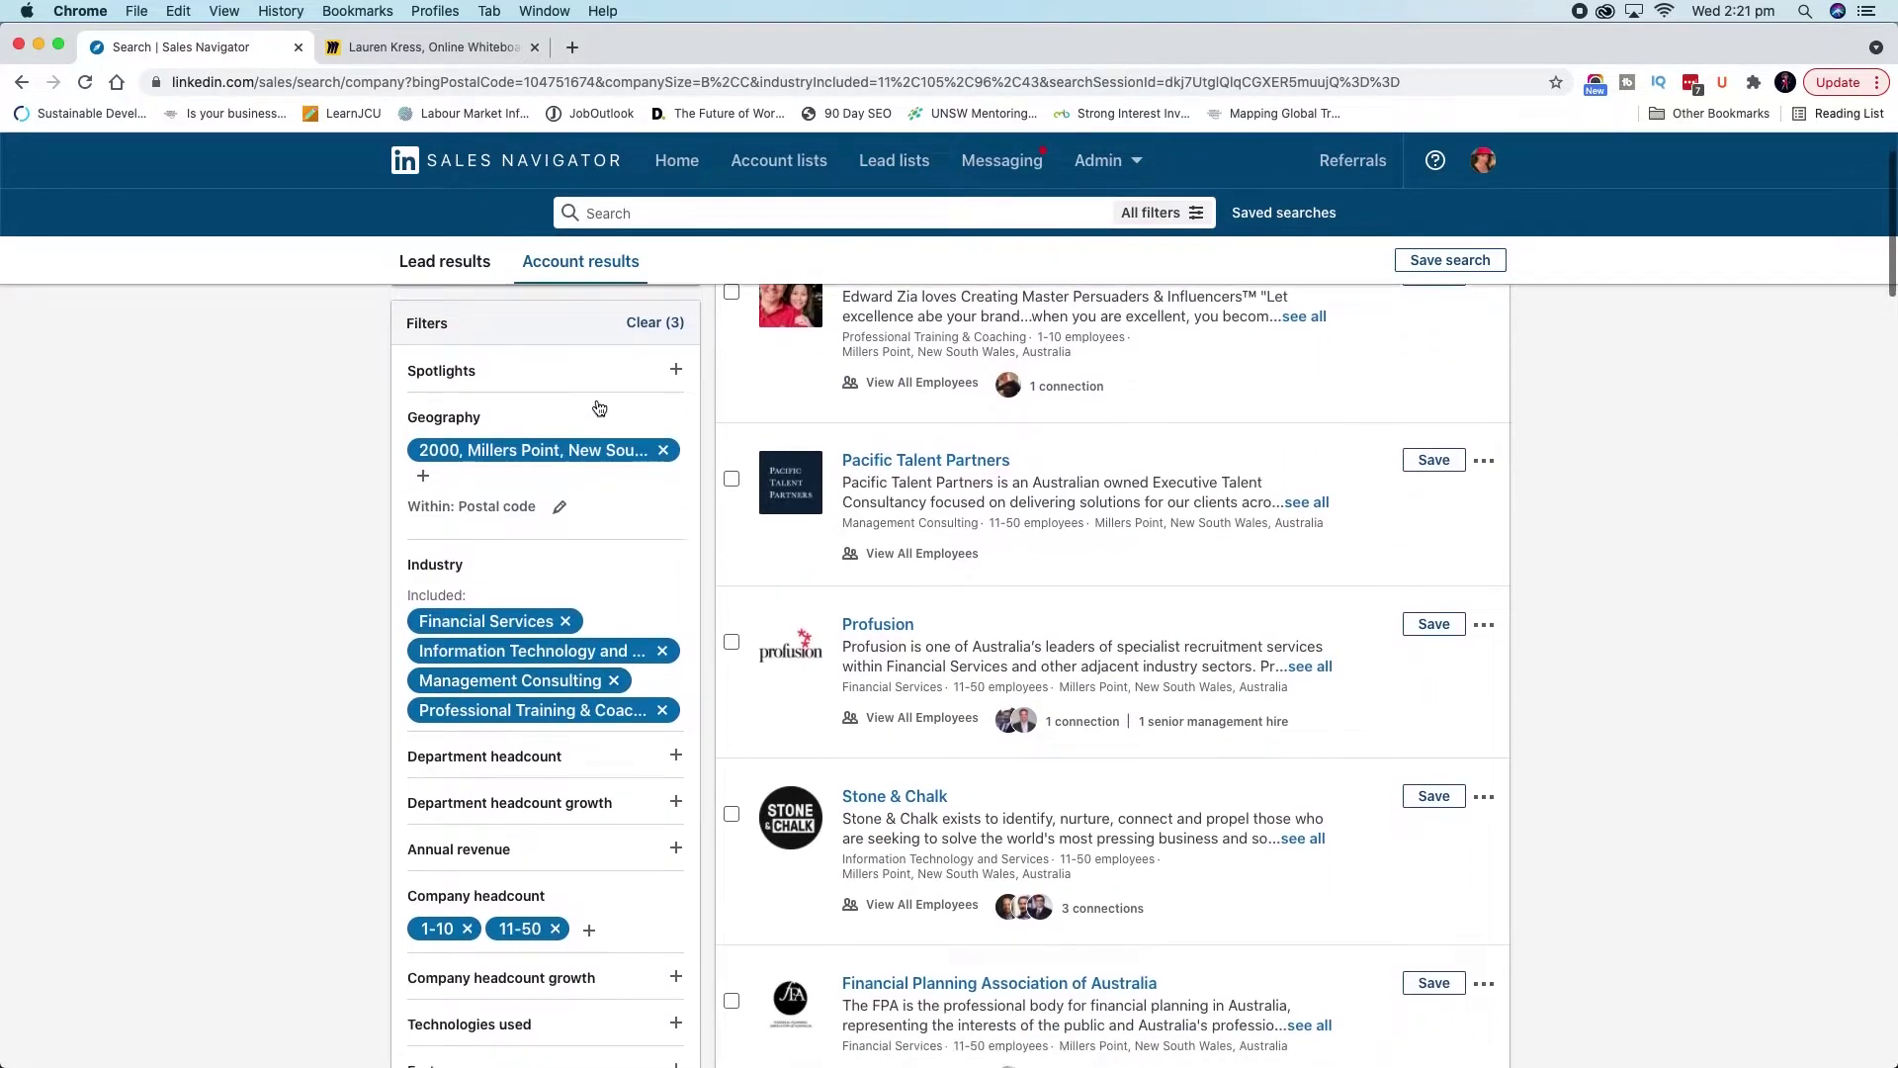
scroll(599, 408, "down", 3)
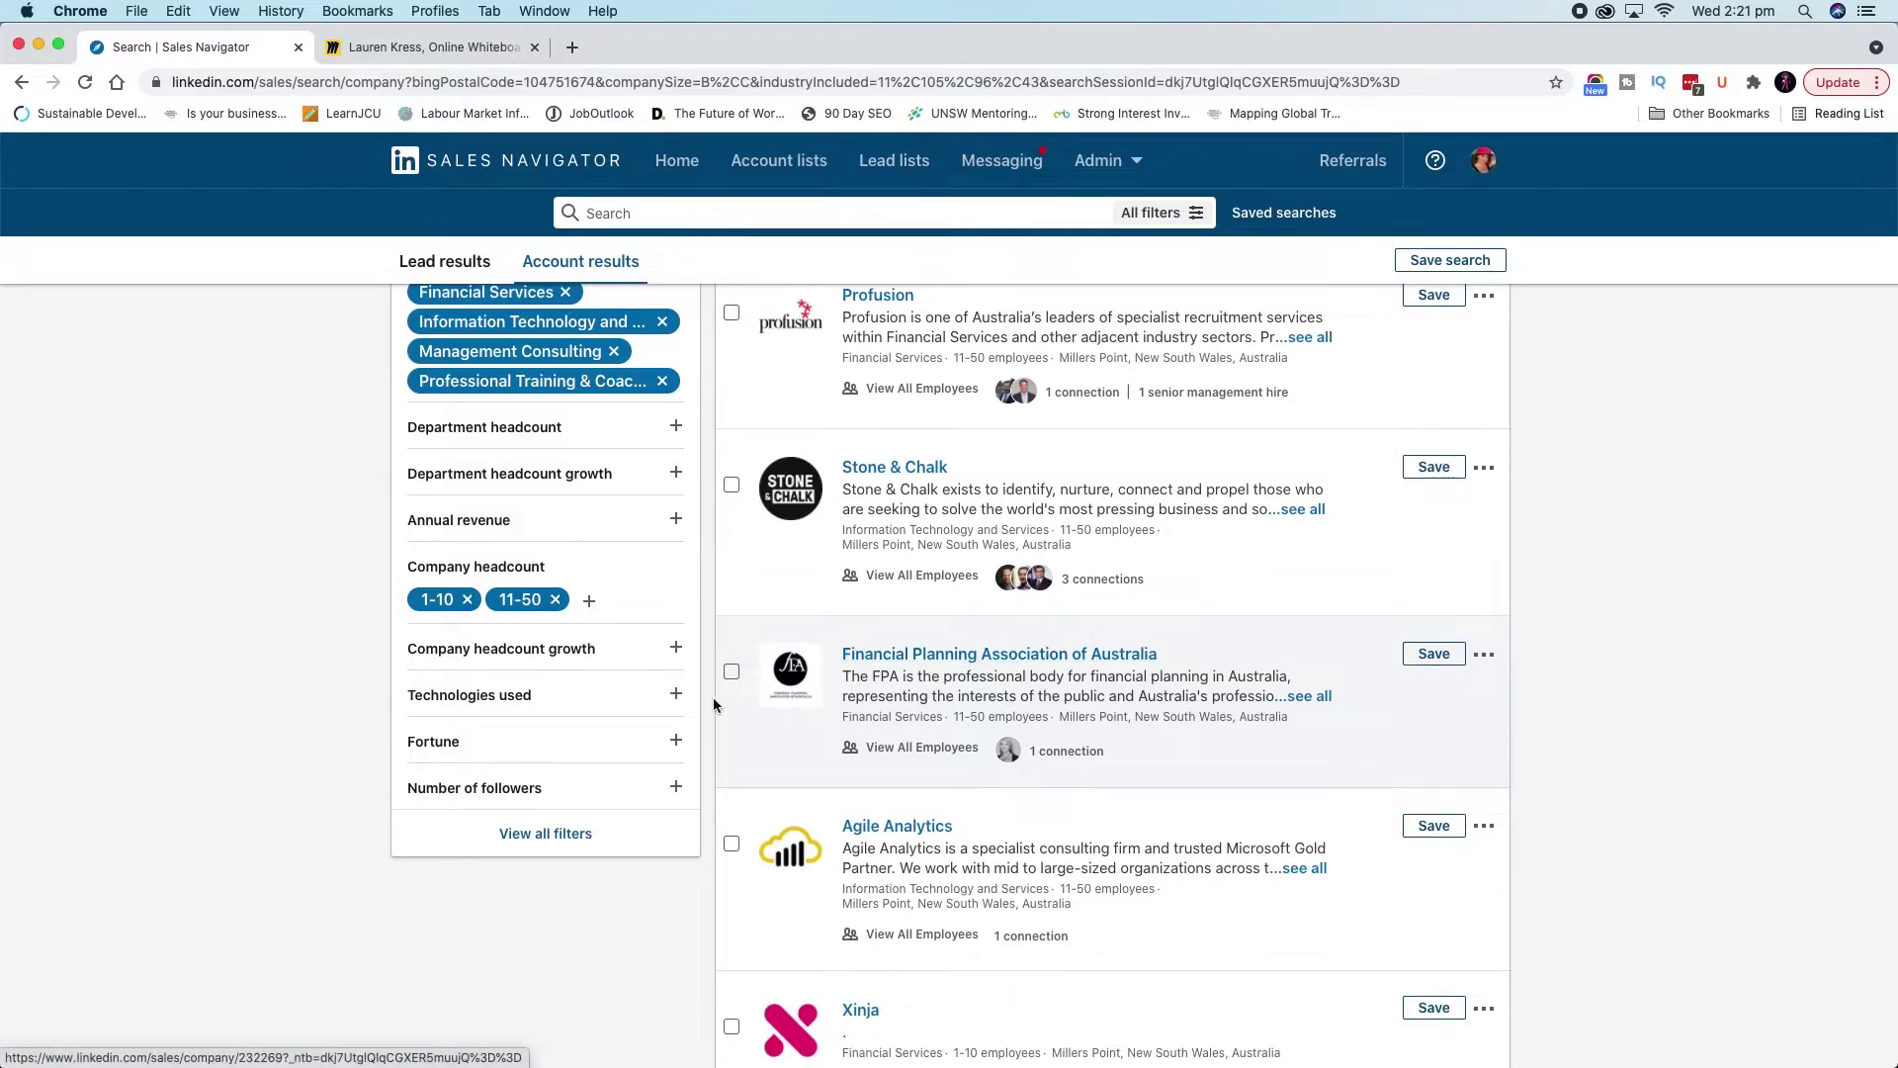
Examine the suggested options of the Technologies used filter without choosing any
left_click(675, 693)
scroll(594, 668, "down", 2)
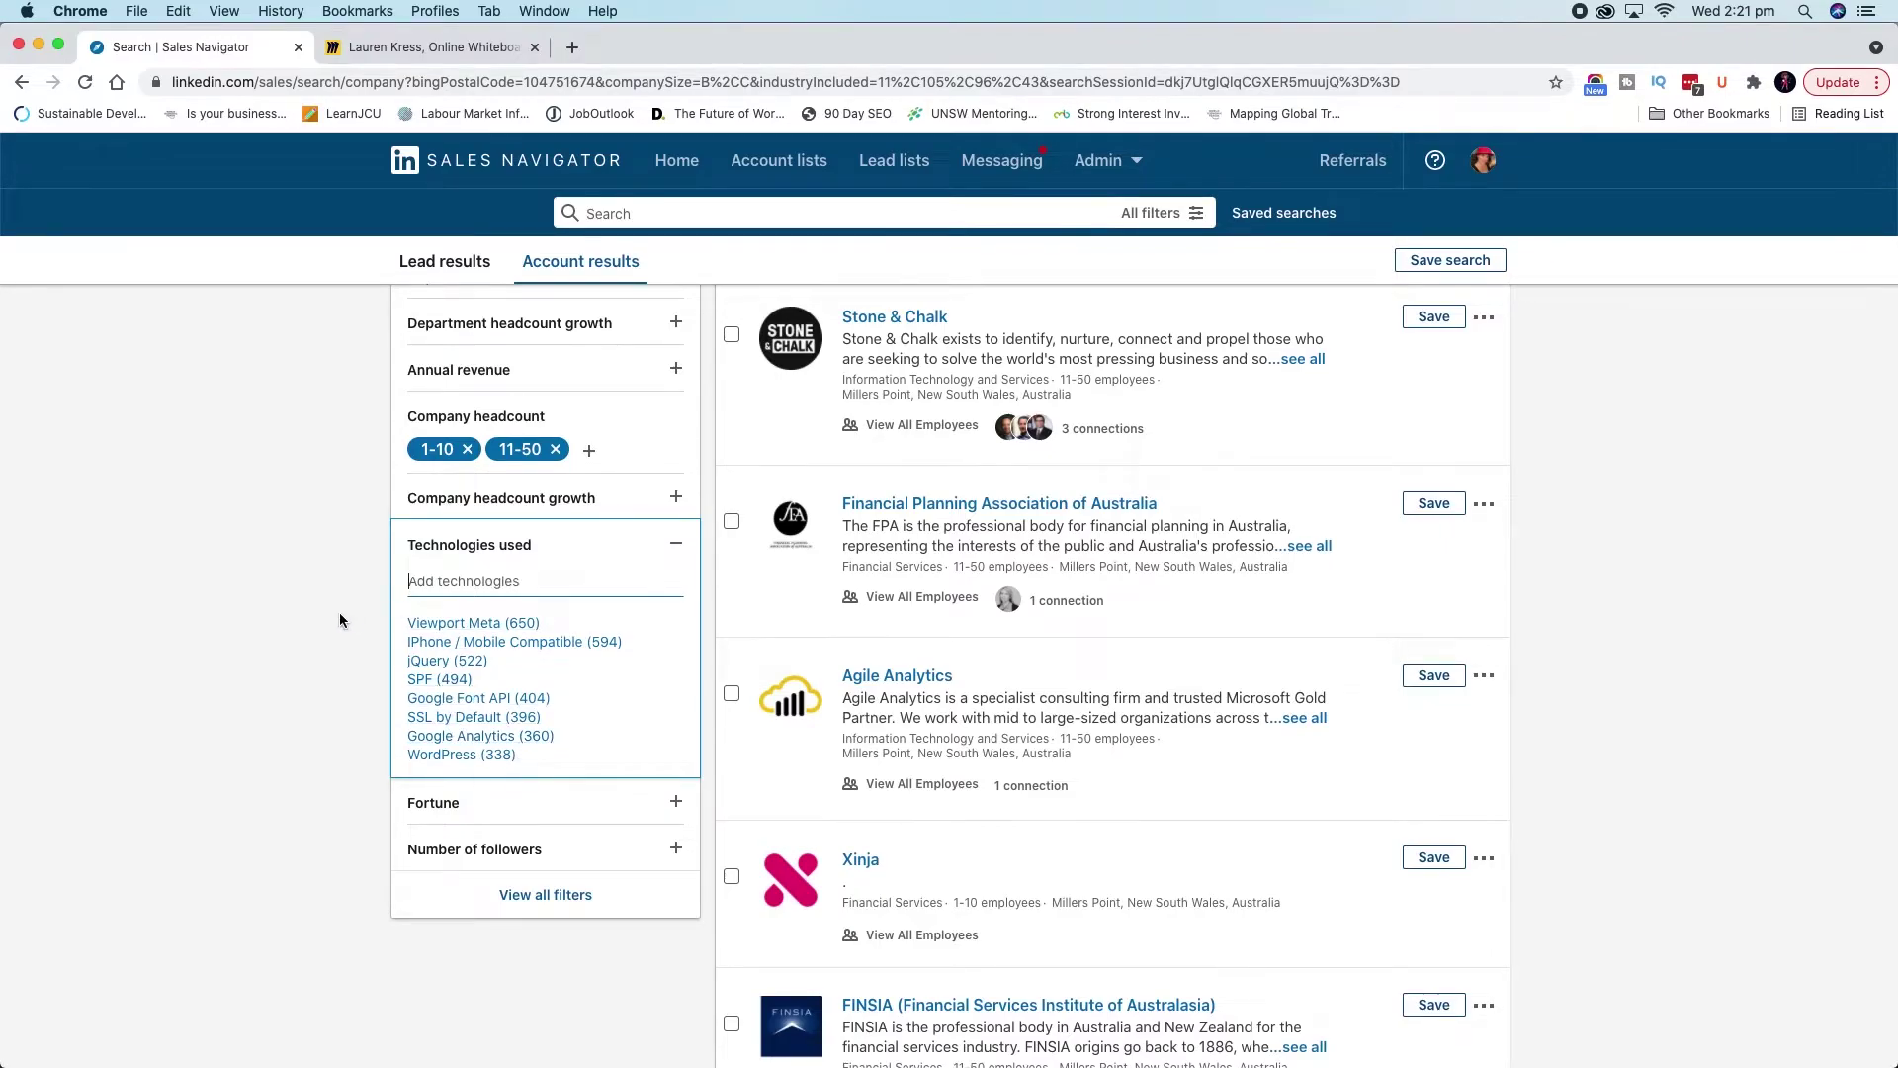
scroll(340, 613, "up", 6)
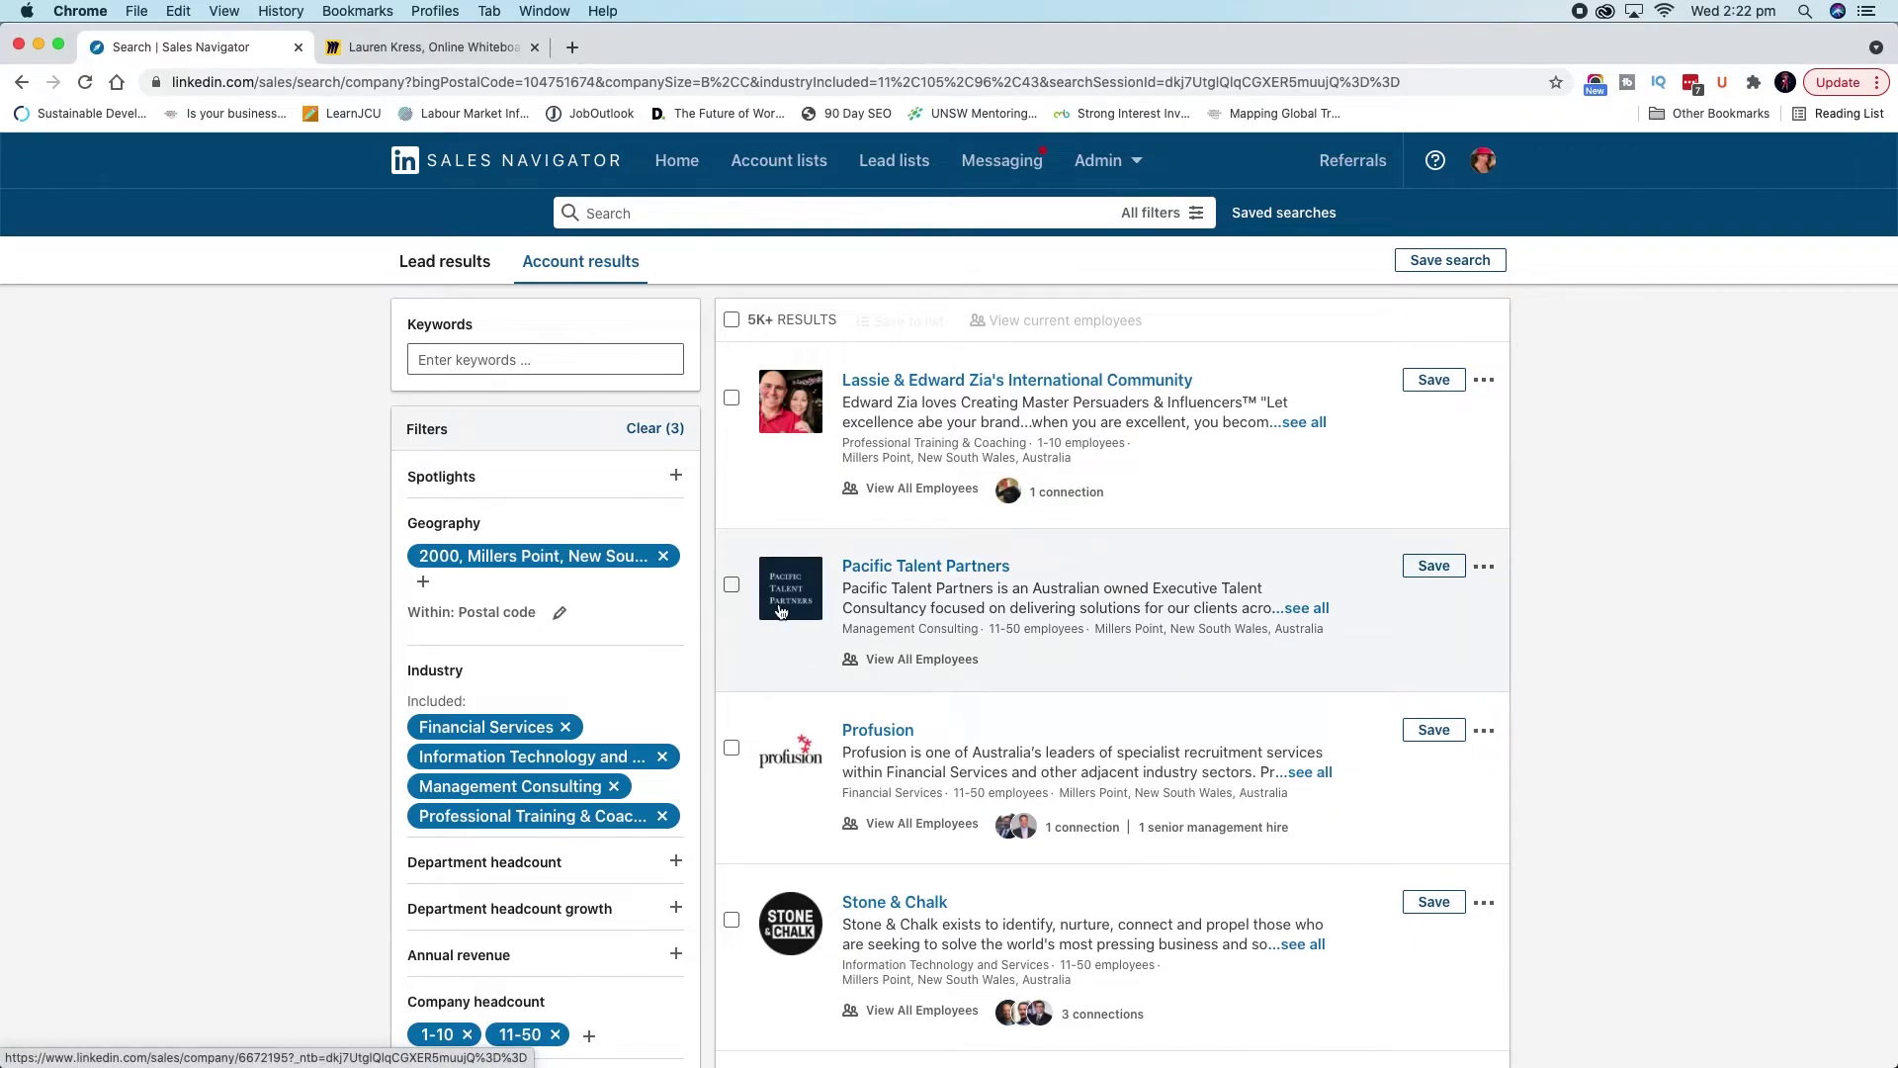
Switch from the account results to the lead results and review the filters carried over to them
left_click(461, 273)
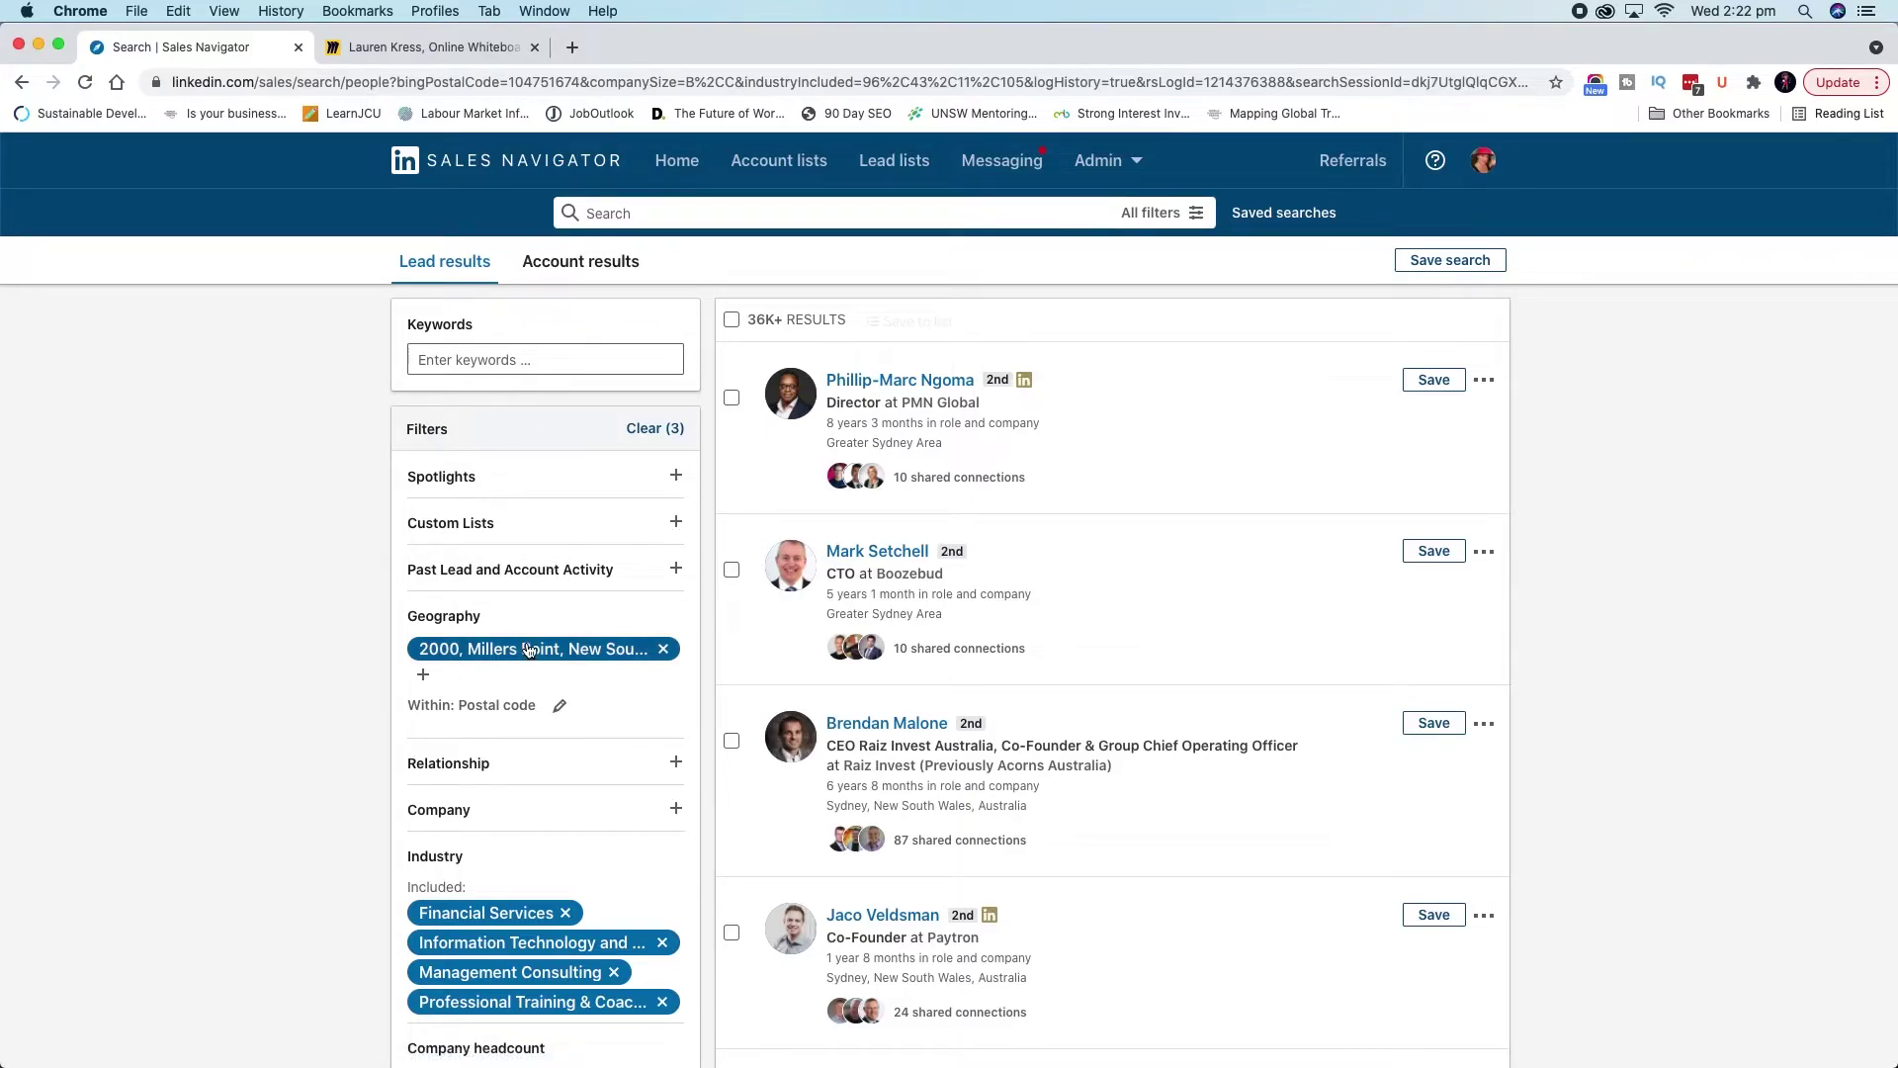
scroll(508, 669, "down", 5)
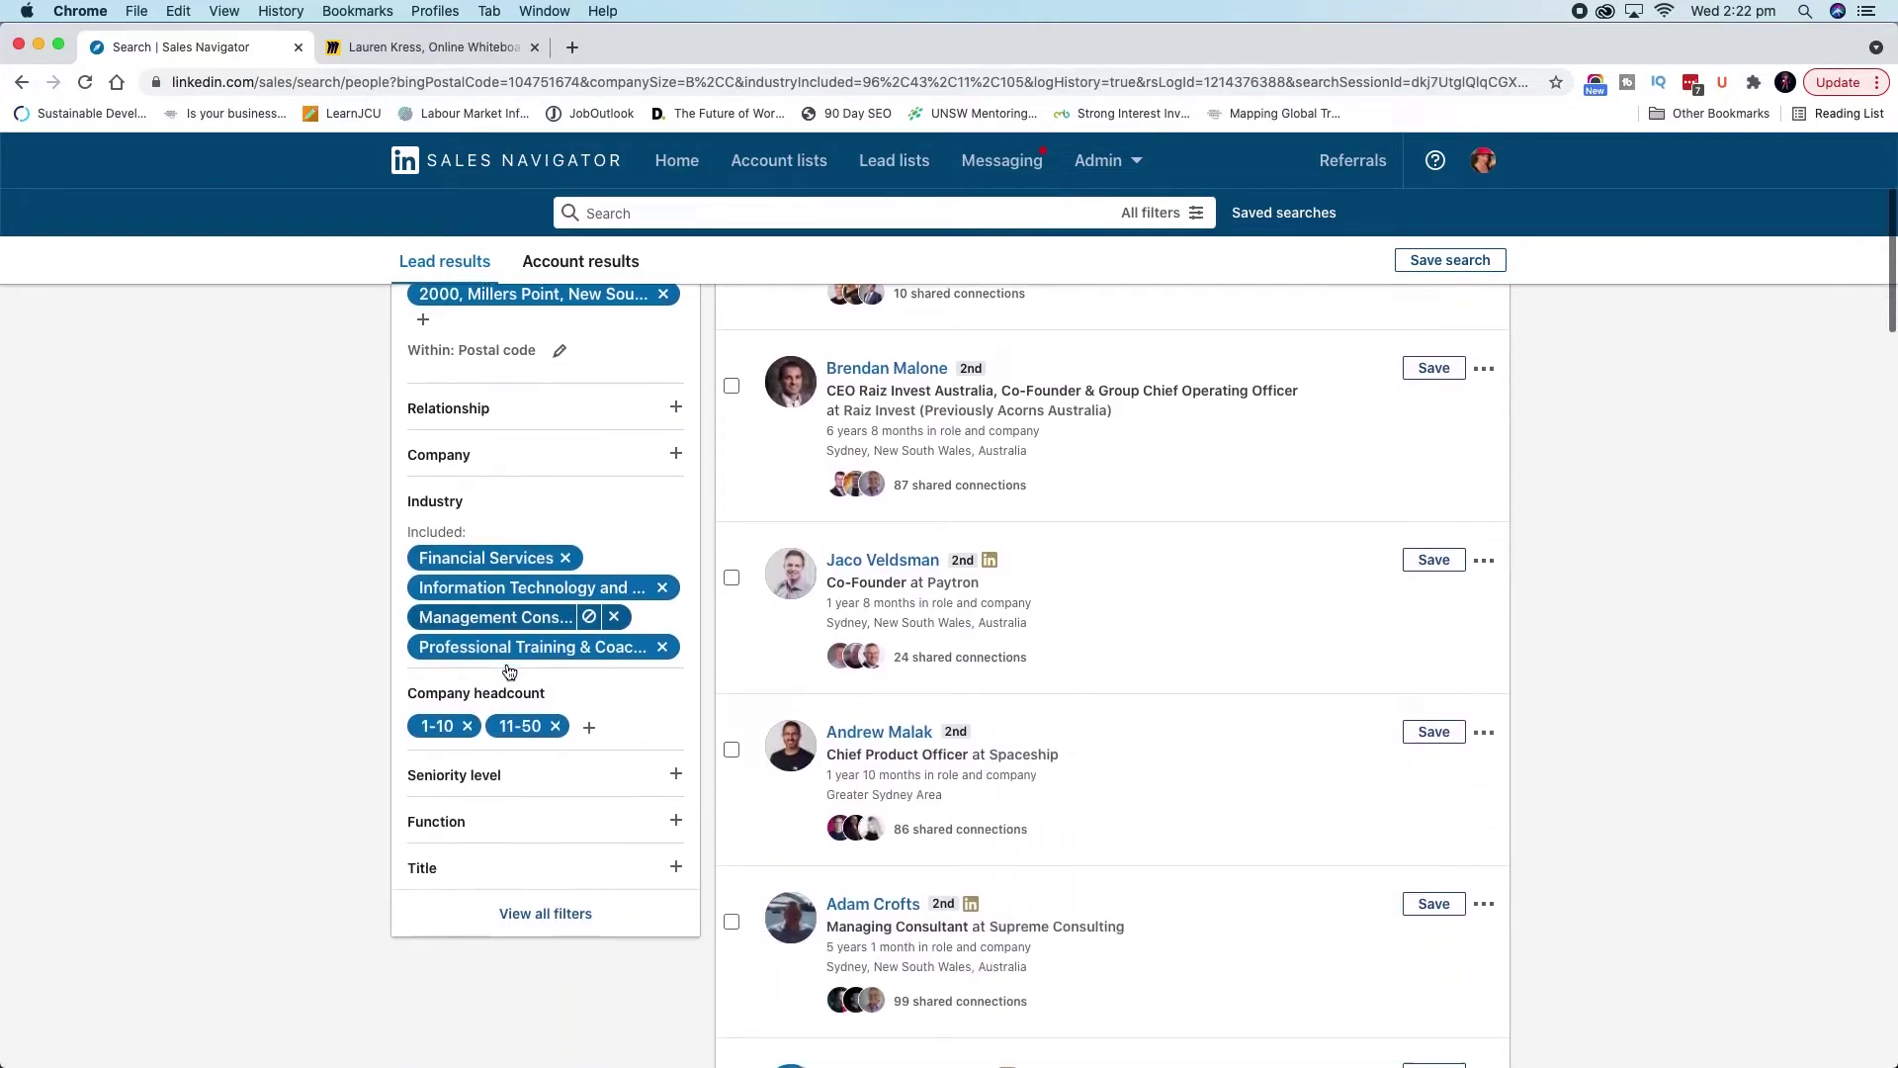
scroll(435, 495, "up", 4)
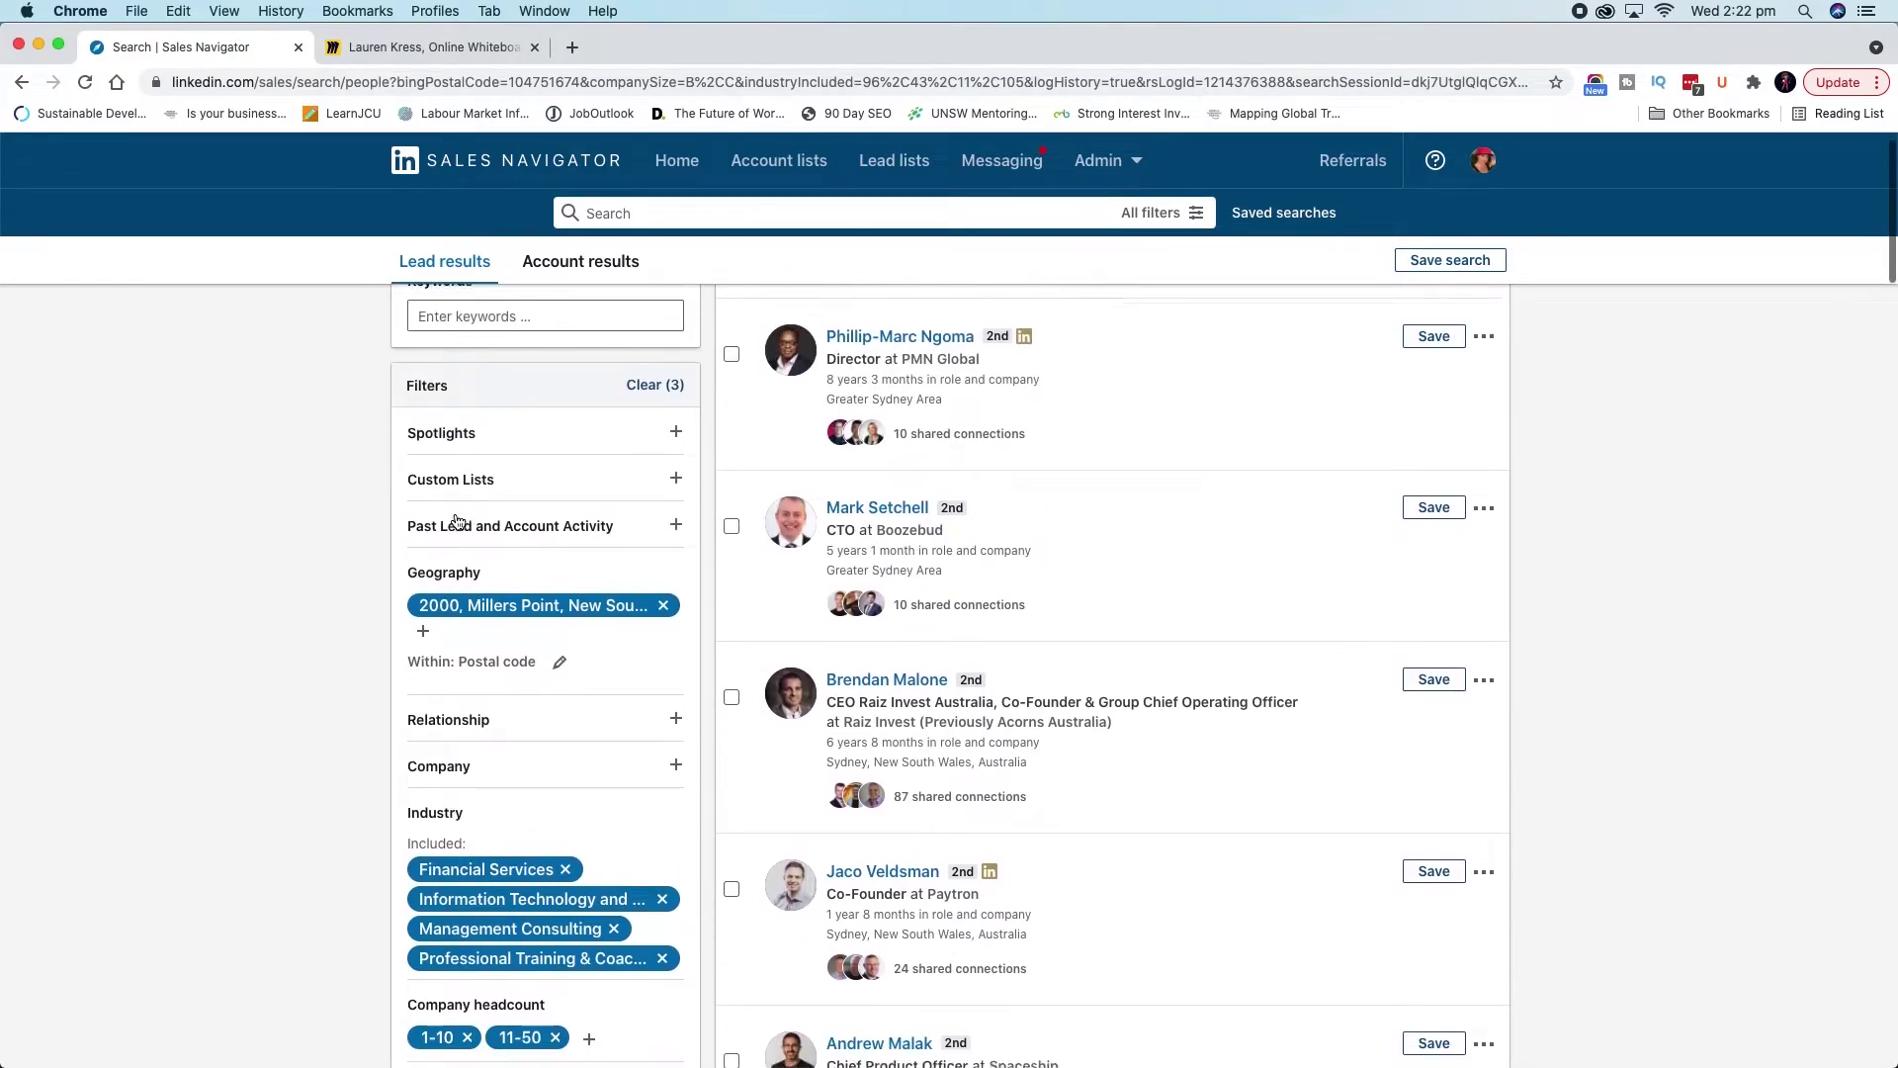
scroll(456, 522, "down", 6)
scroll(457, 494, "up", 7)
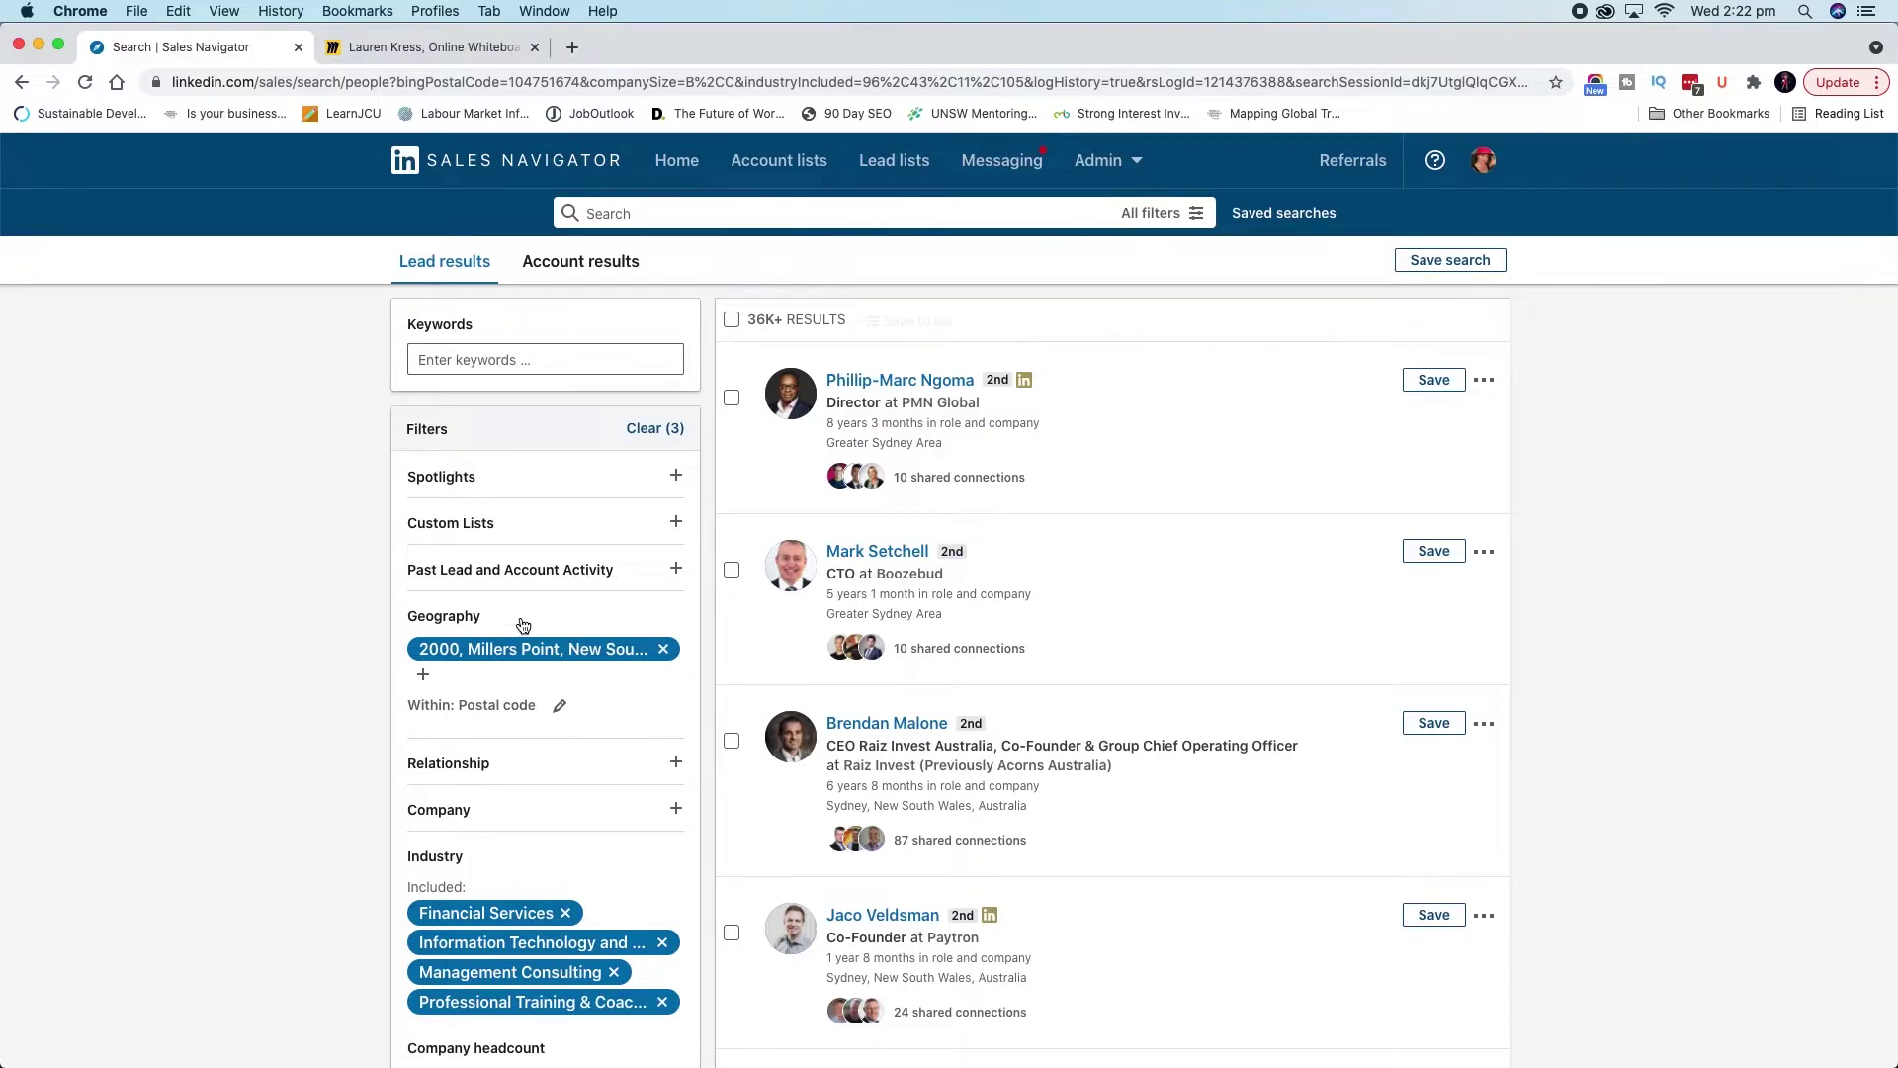
scroll(521, 623, "down", 5)
scroll(508, 547, "up", 5)
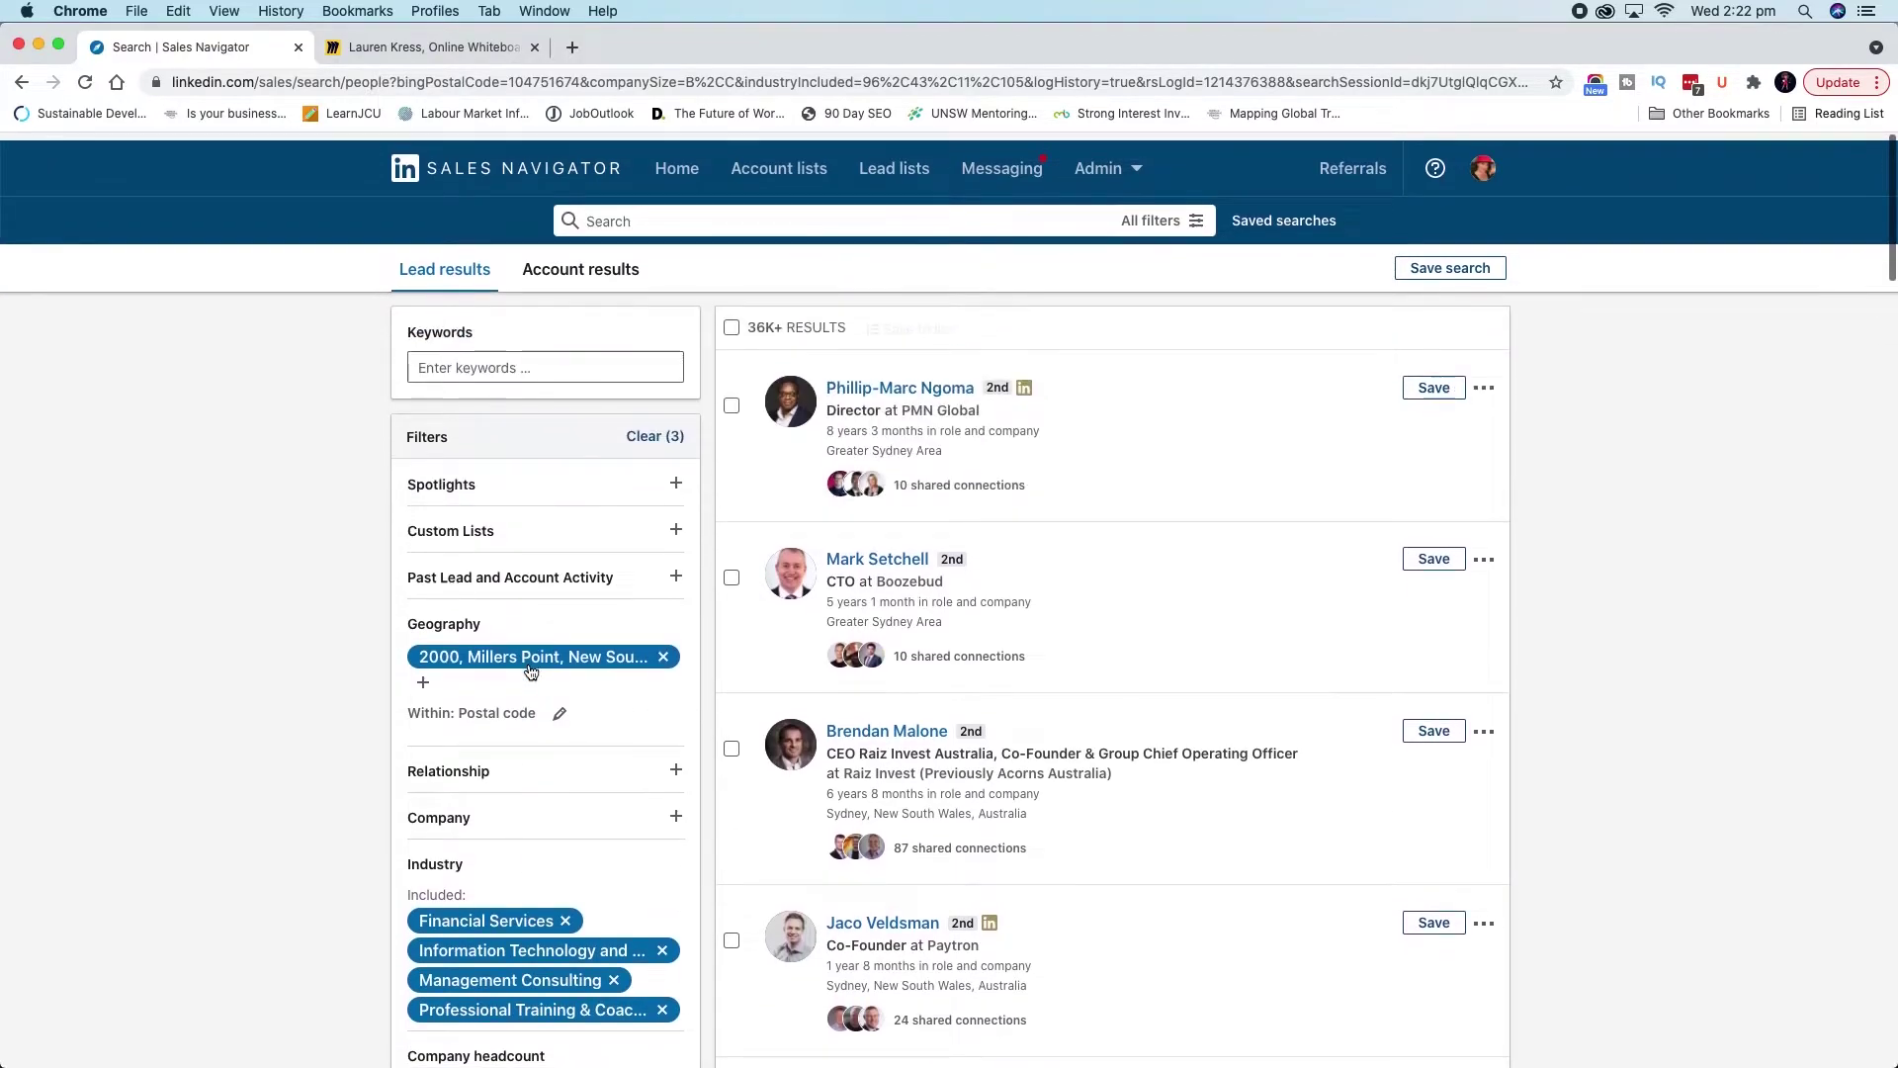
Open the full set of lead filters and limit the relationship to 1st Degree Connections
scroll(539, 722, "down", 8)
left_click(567, 877)
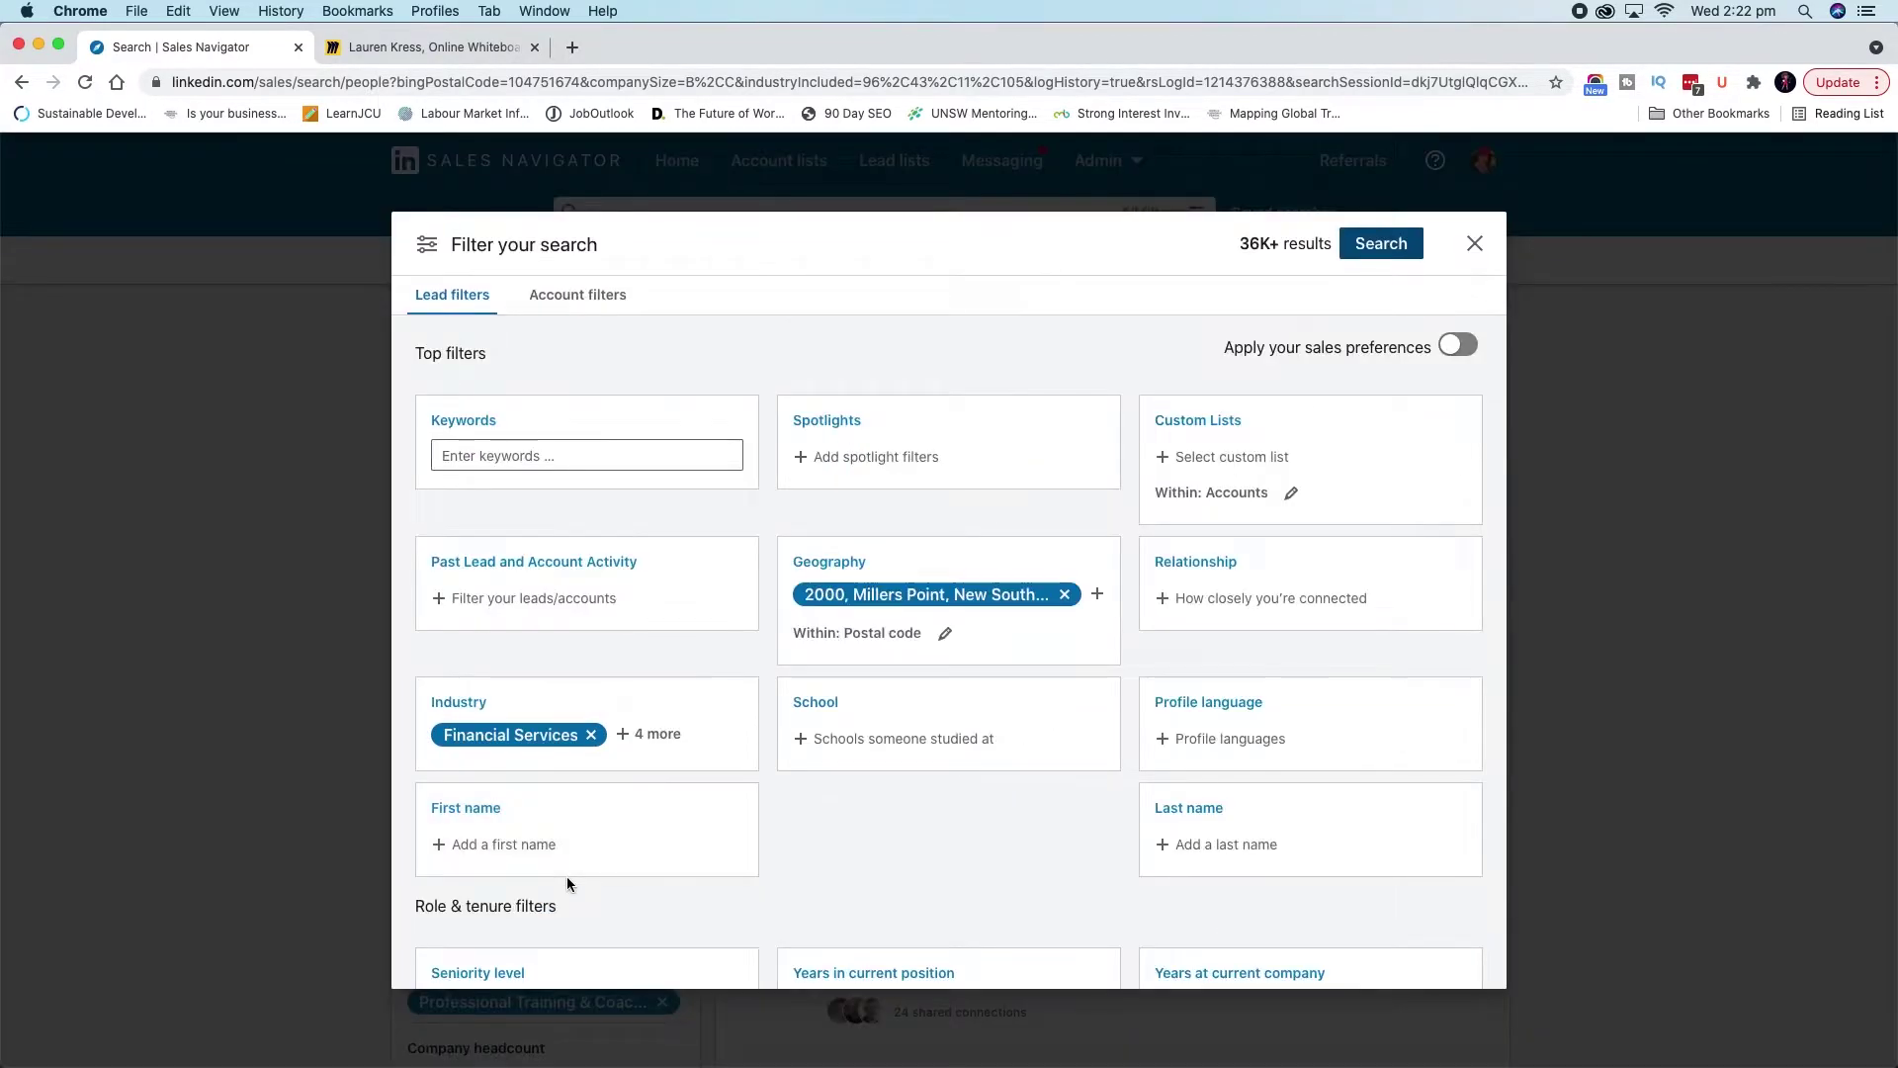
scroll(778, 645, "down", 5)
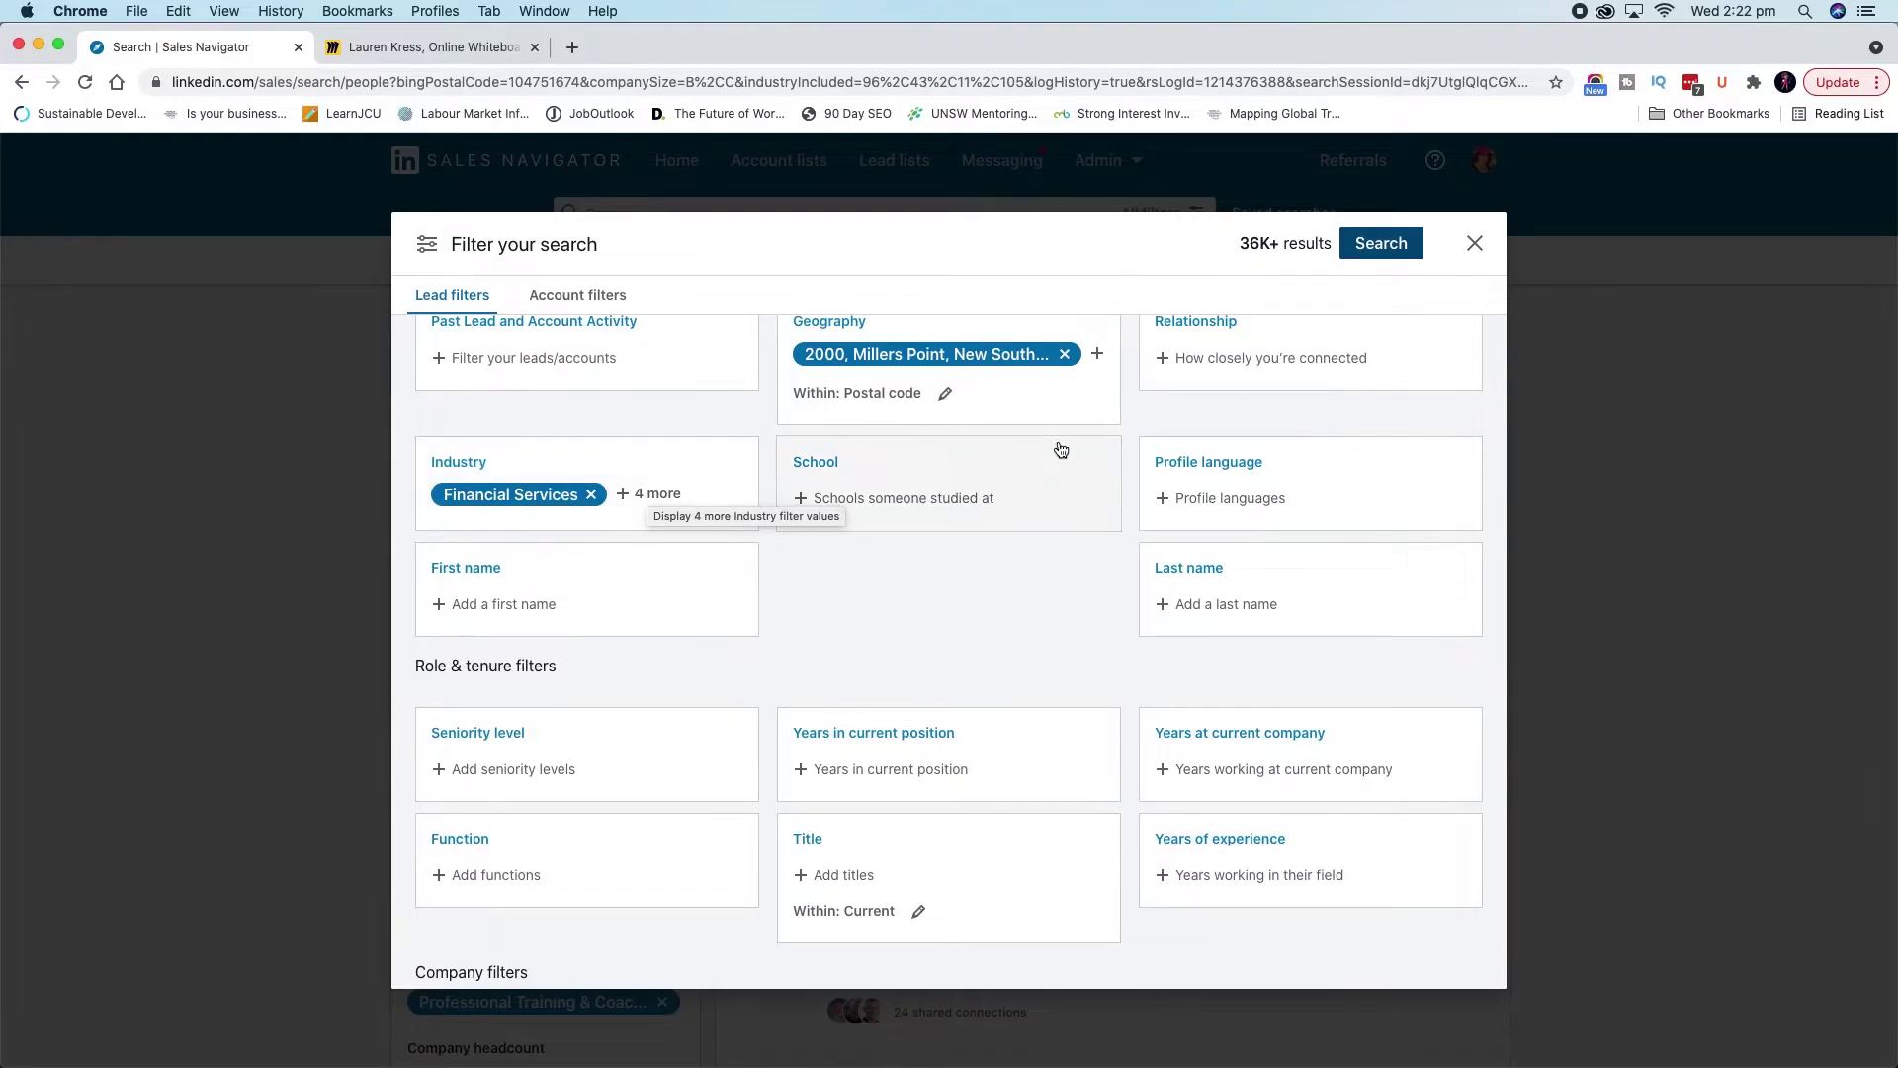
scroll(1253, 425, "up", 3)
left_click(1248, 383)
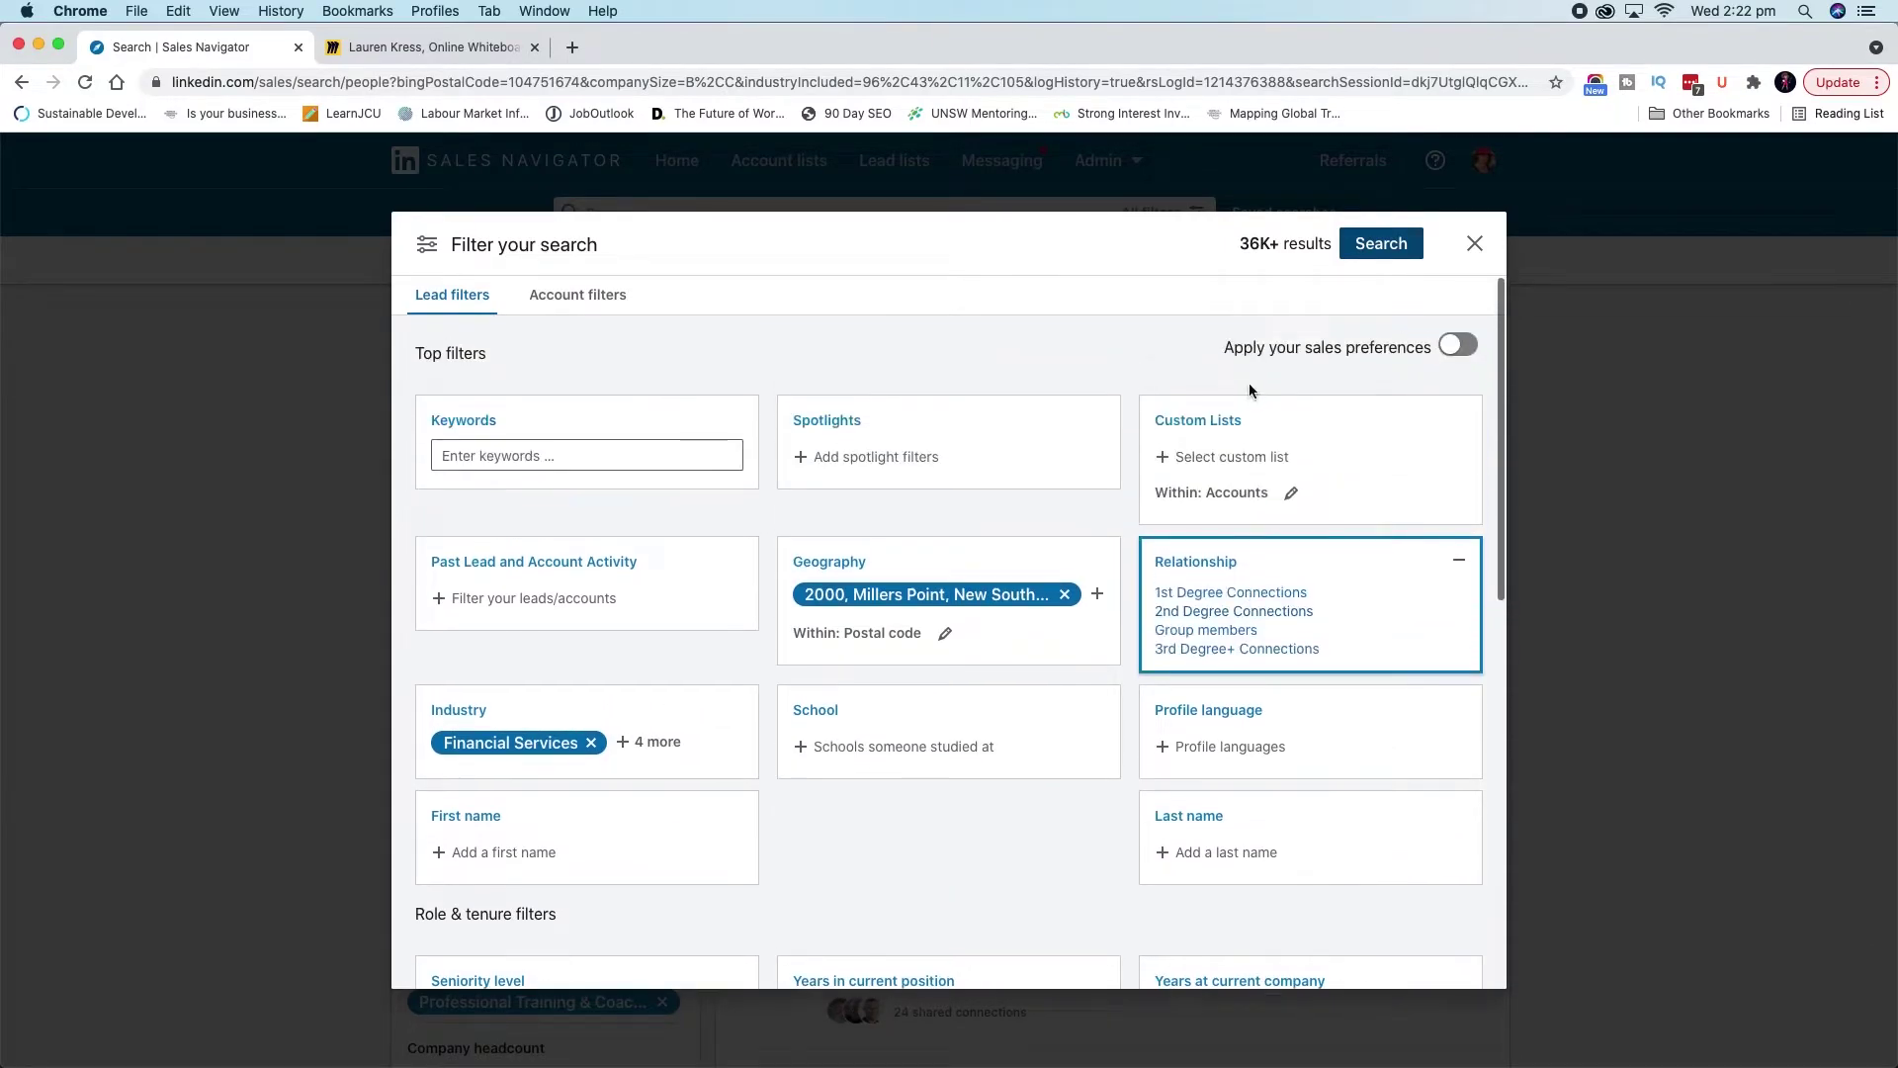
left_click(1229, 593)
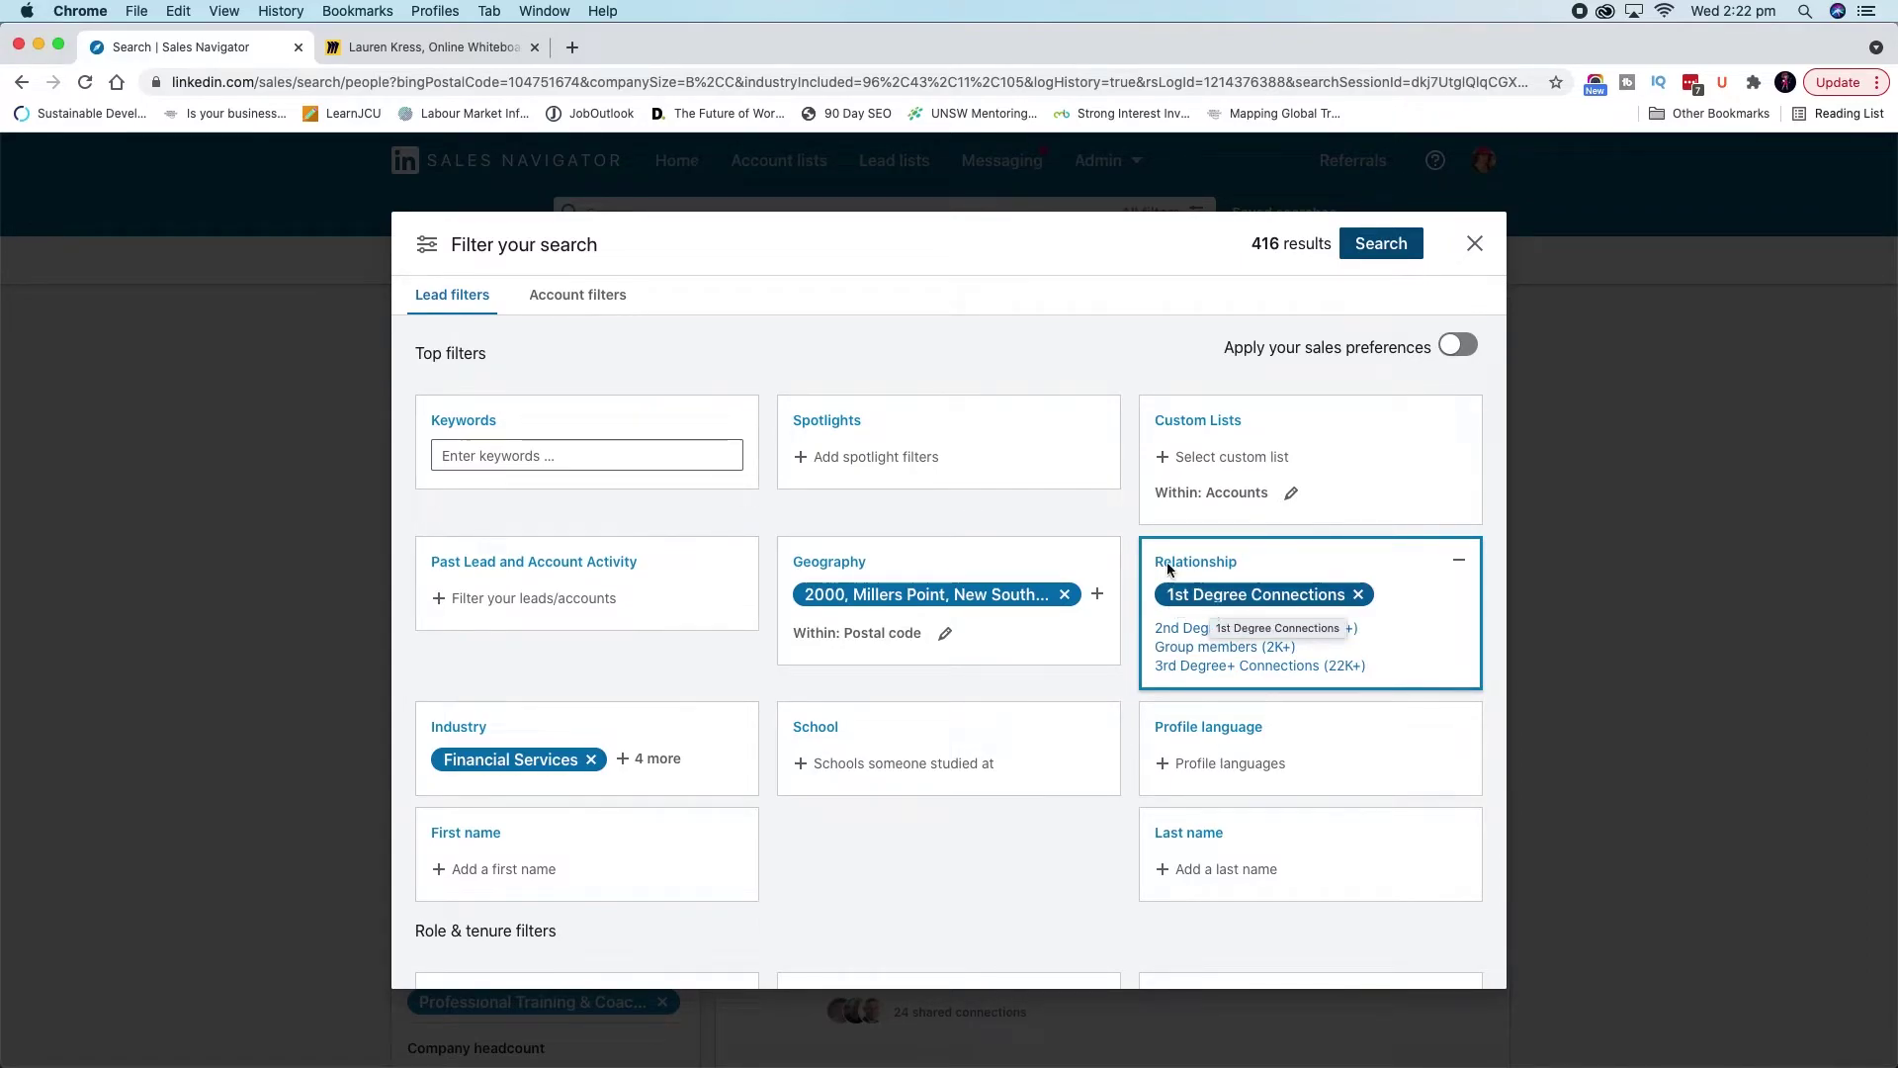
Examine the Past Lead and Account Activity options and the role, tenure, company and other lead filters without choosing any
scroll(621, 473, "down", 4)
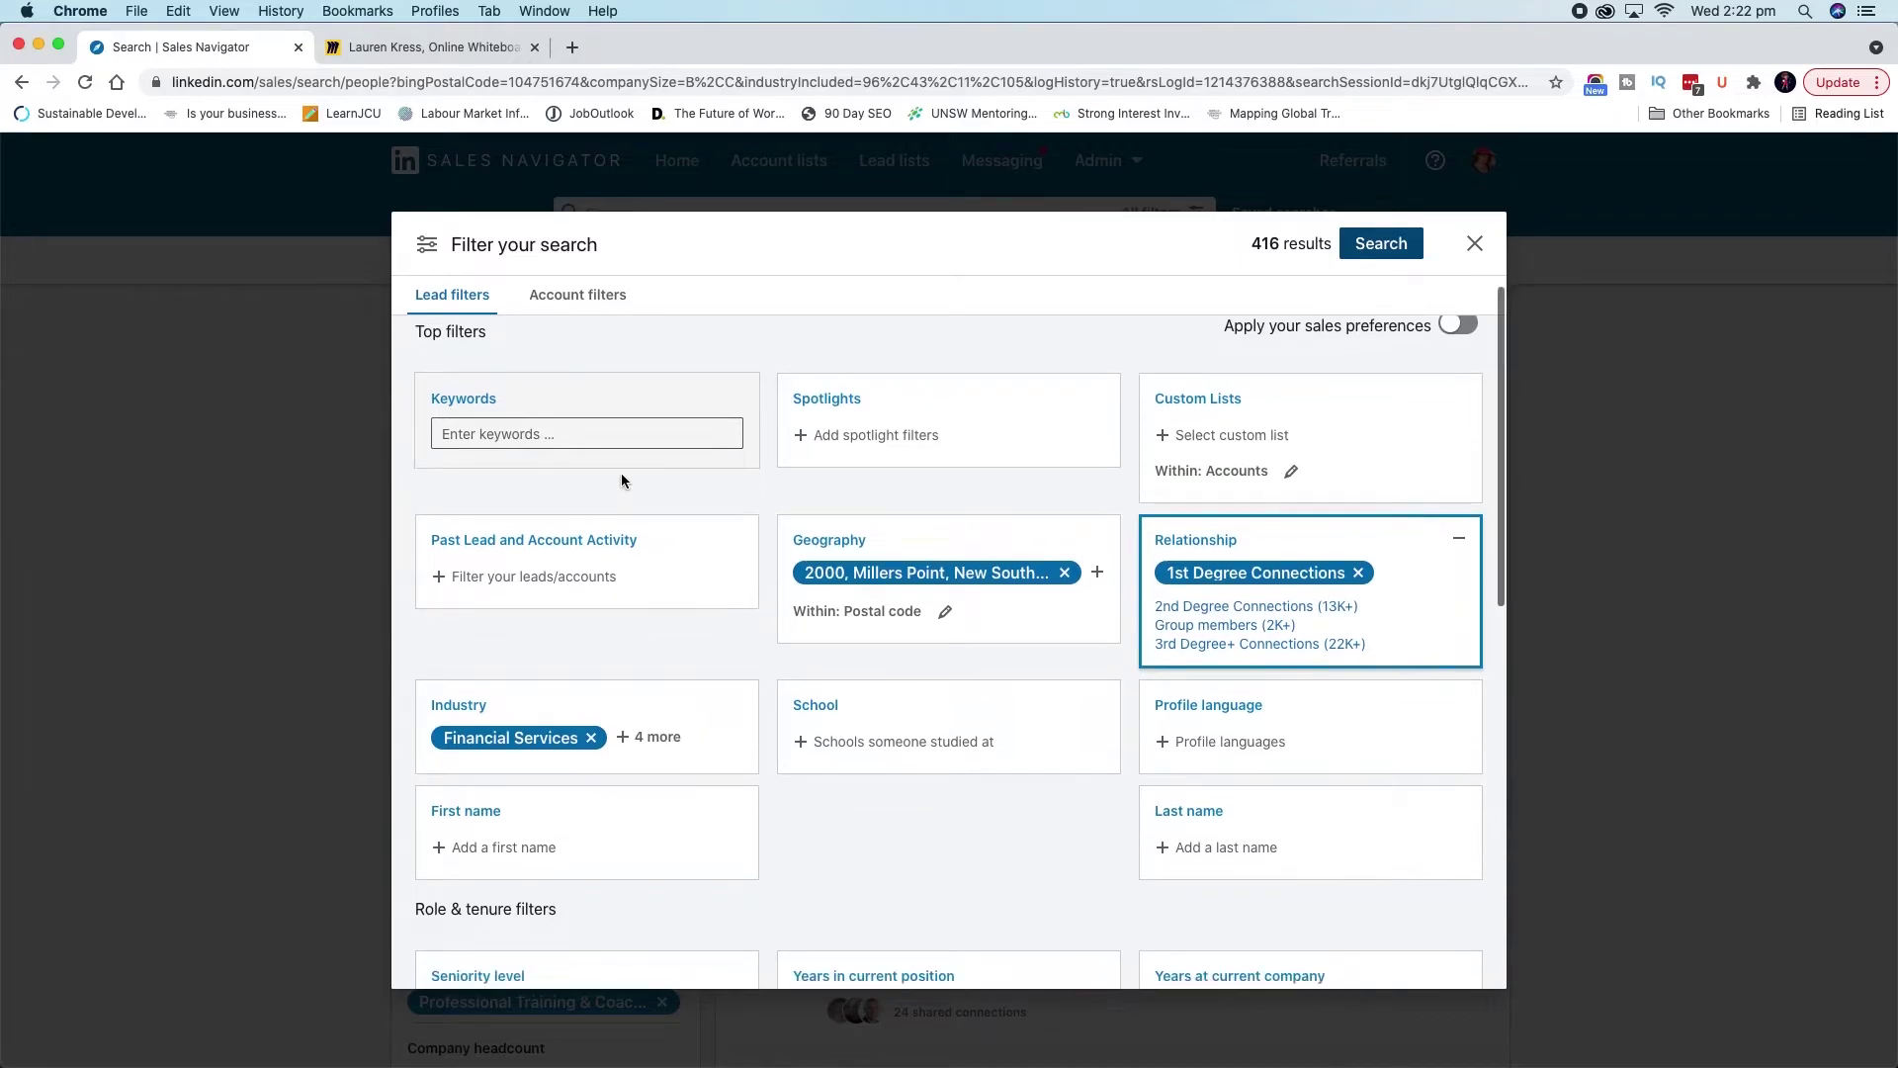
left_click(494, 406)
scroll(494, 399, "up", 4)
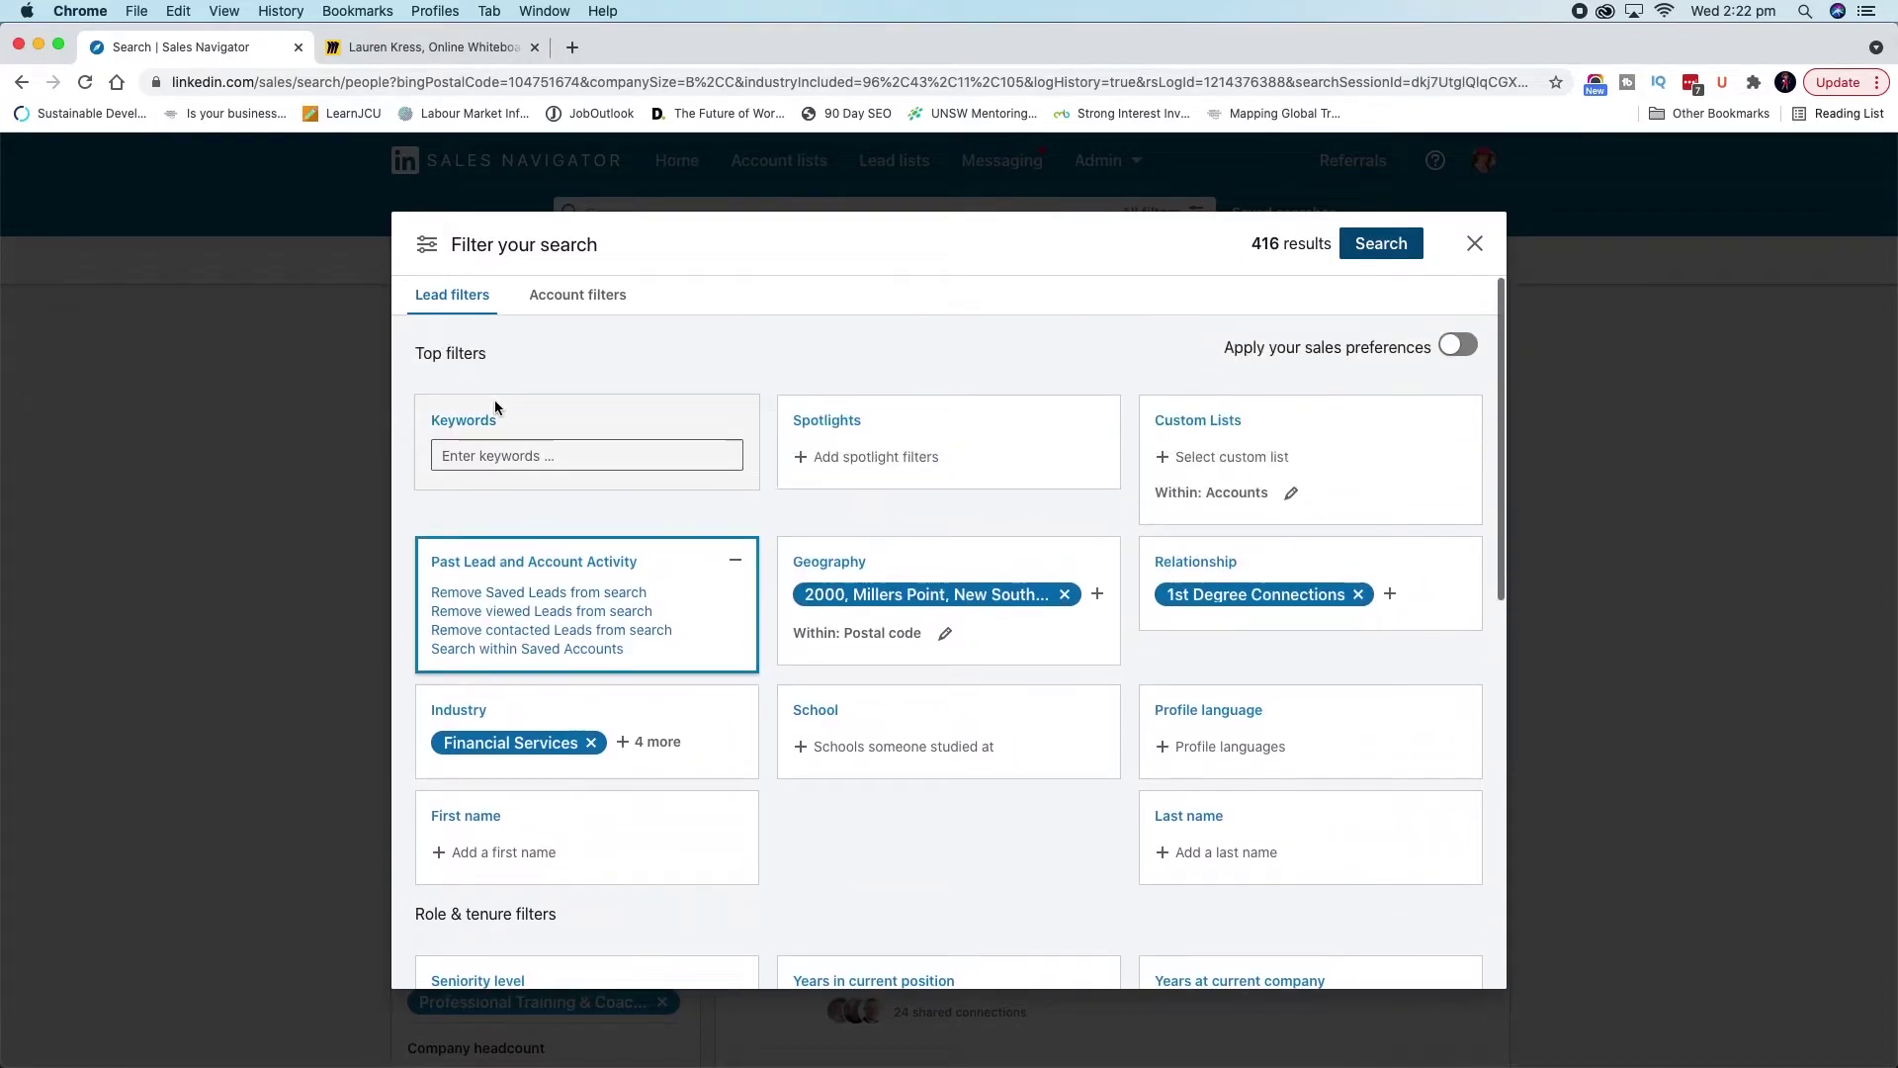
scroll(653, 581, "down", 8)
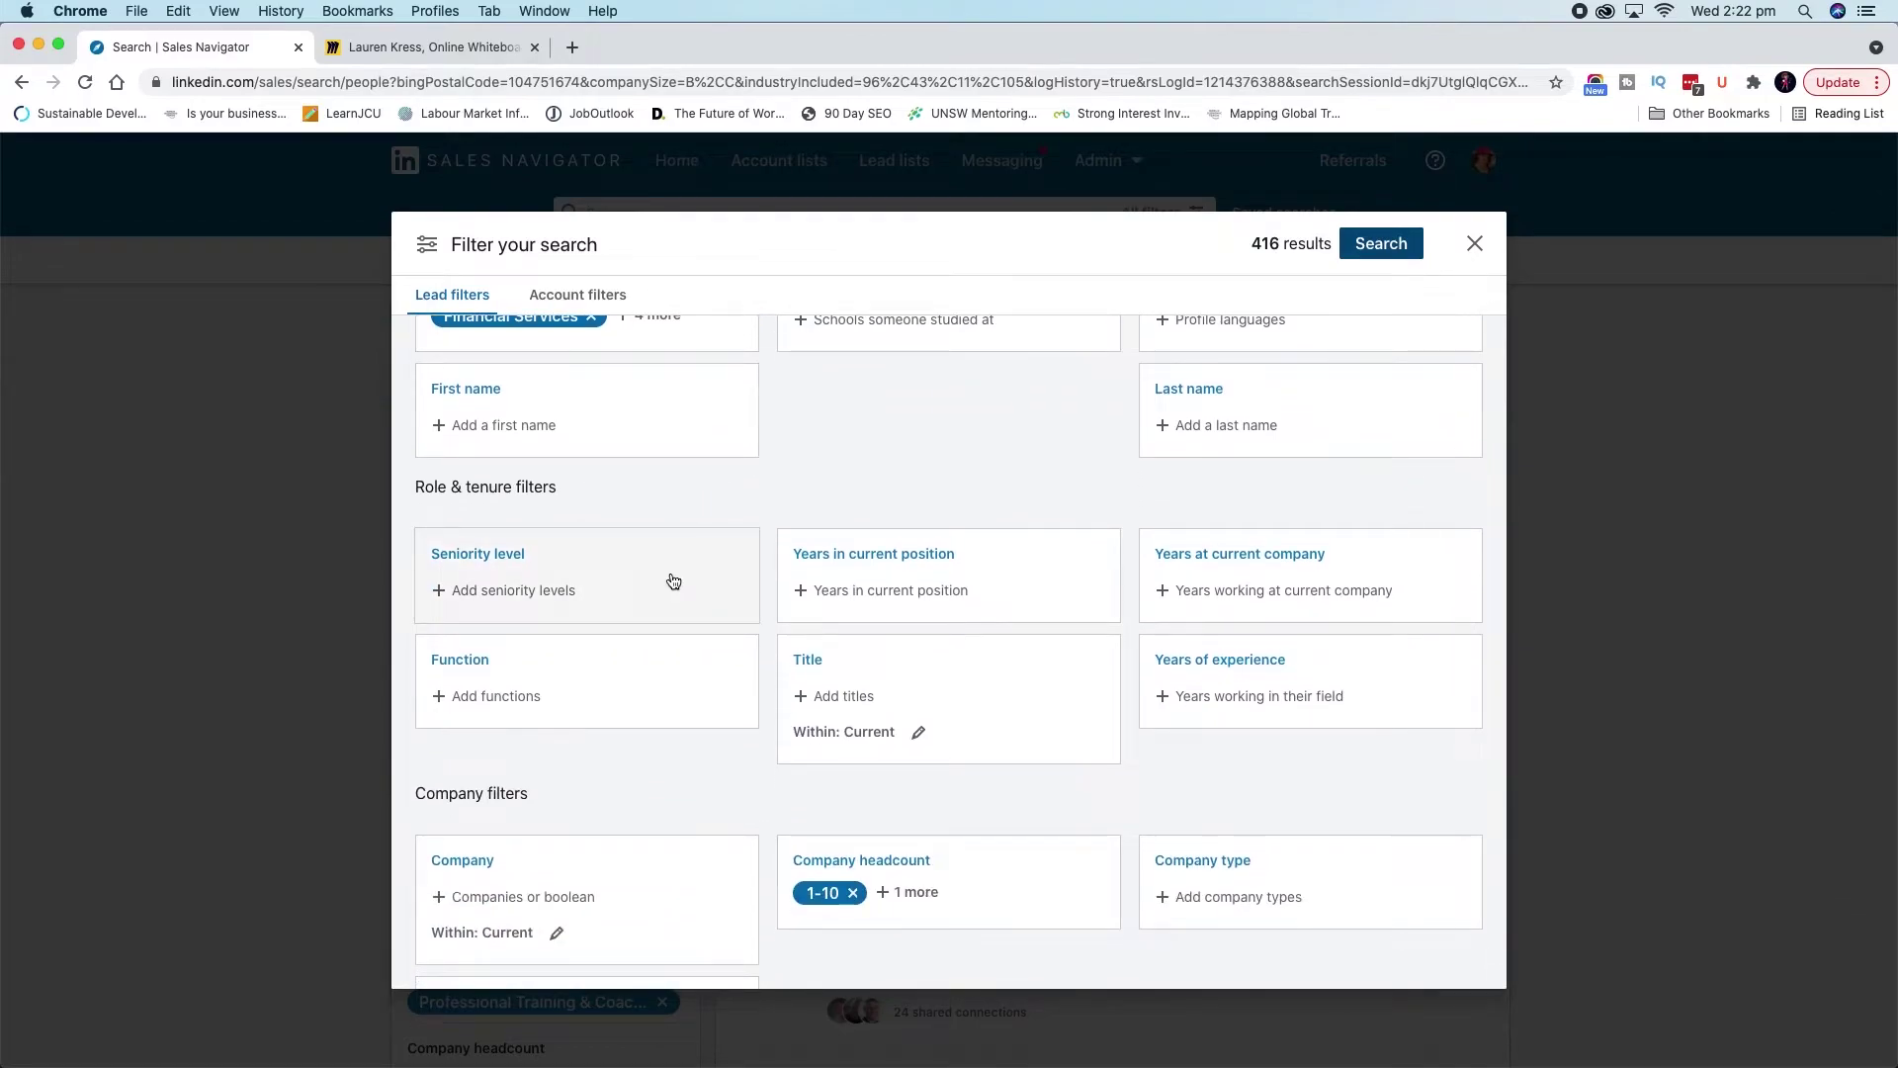
scroll(673, 582, "down", 2)
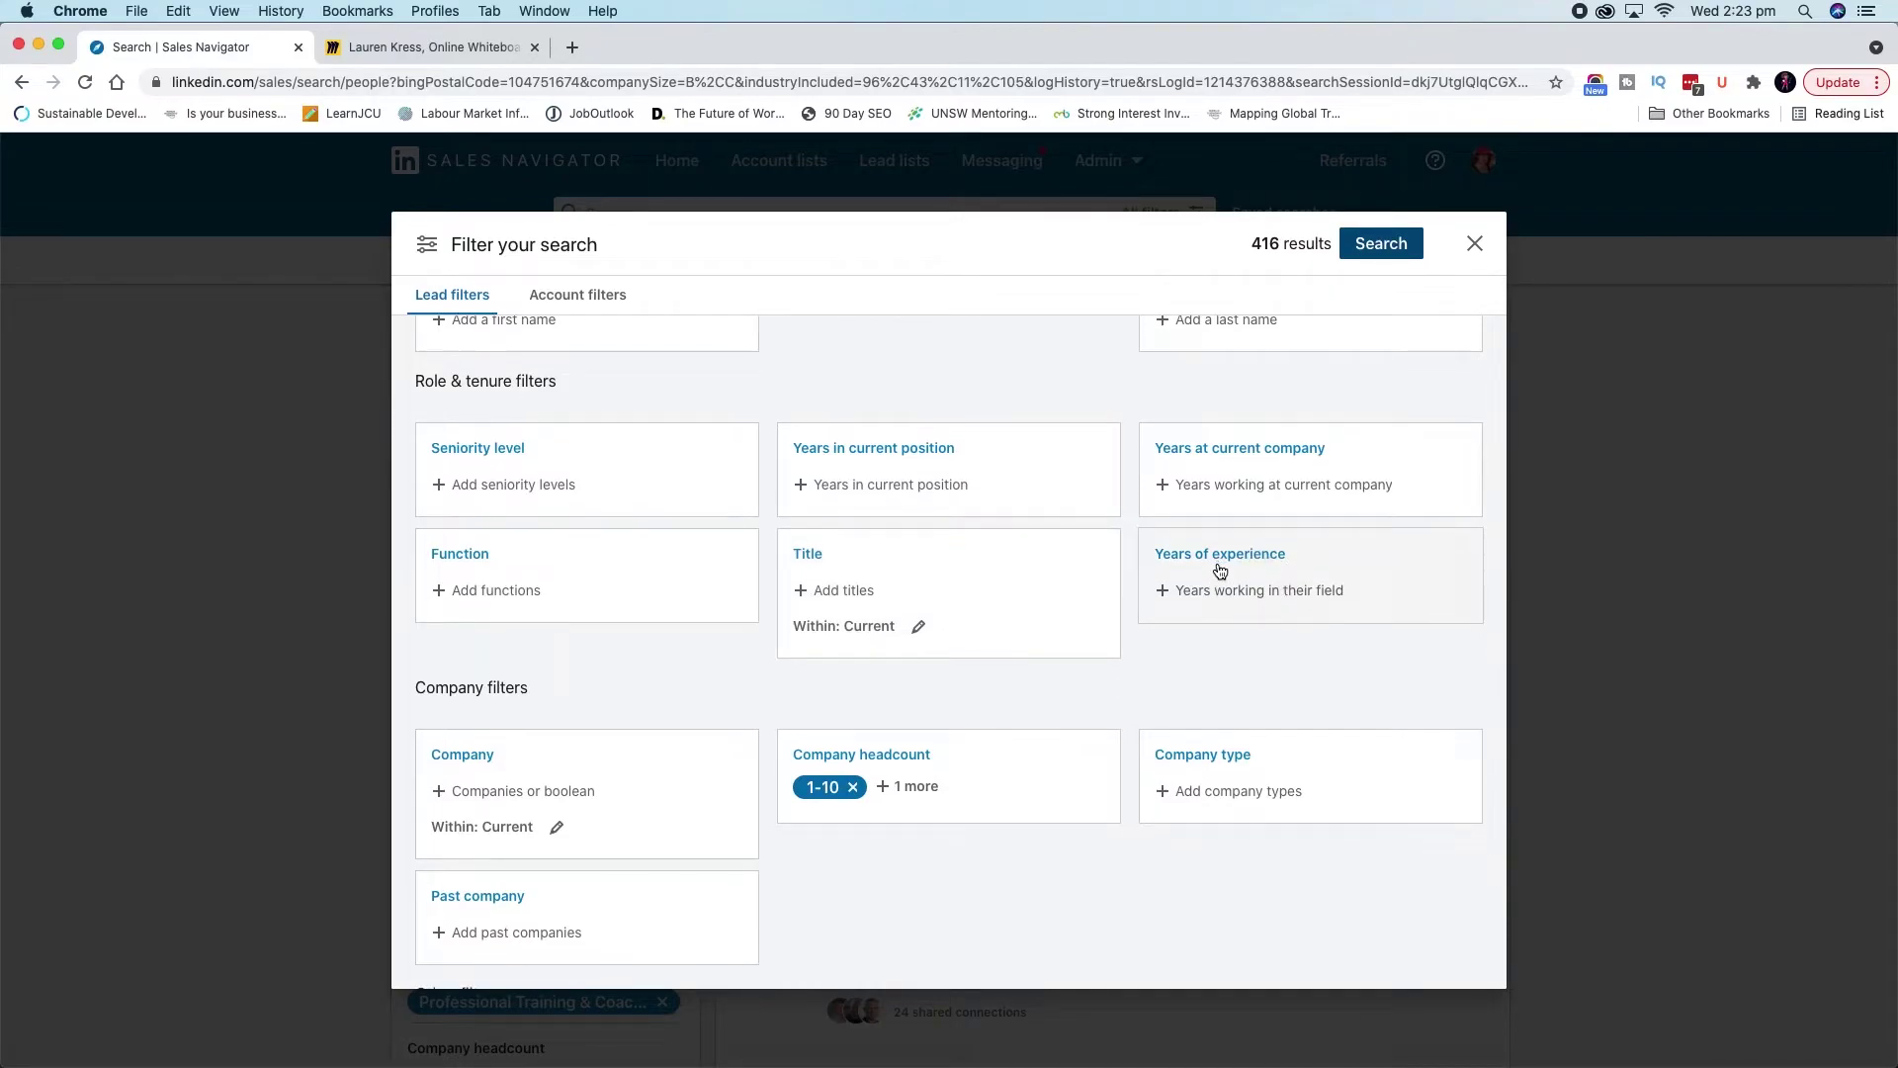
scroll(1220, 570, "down", 3)
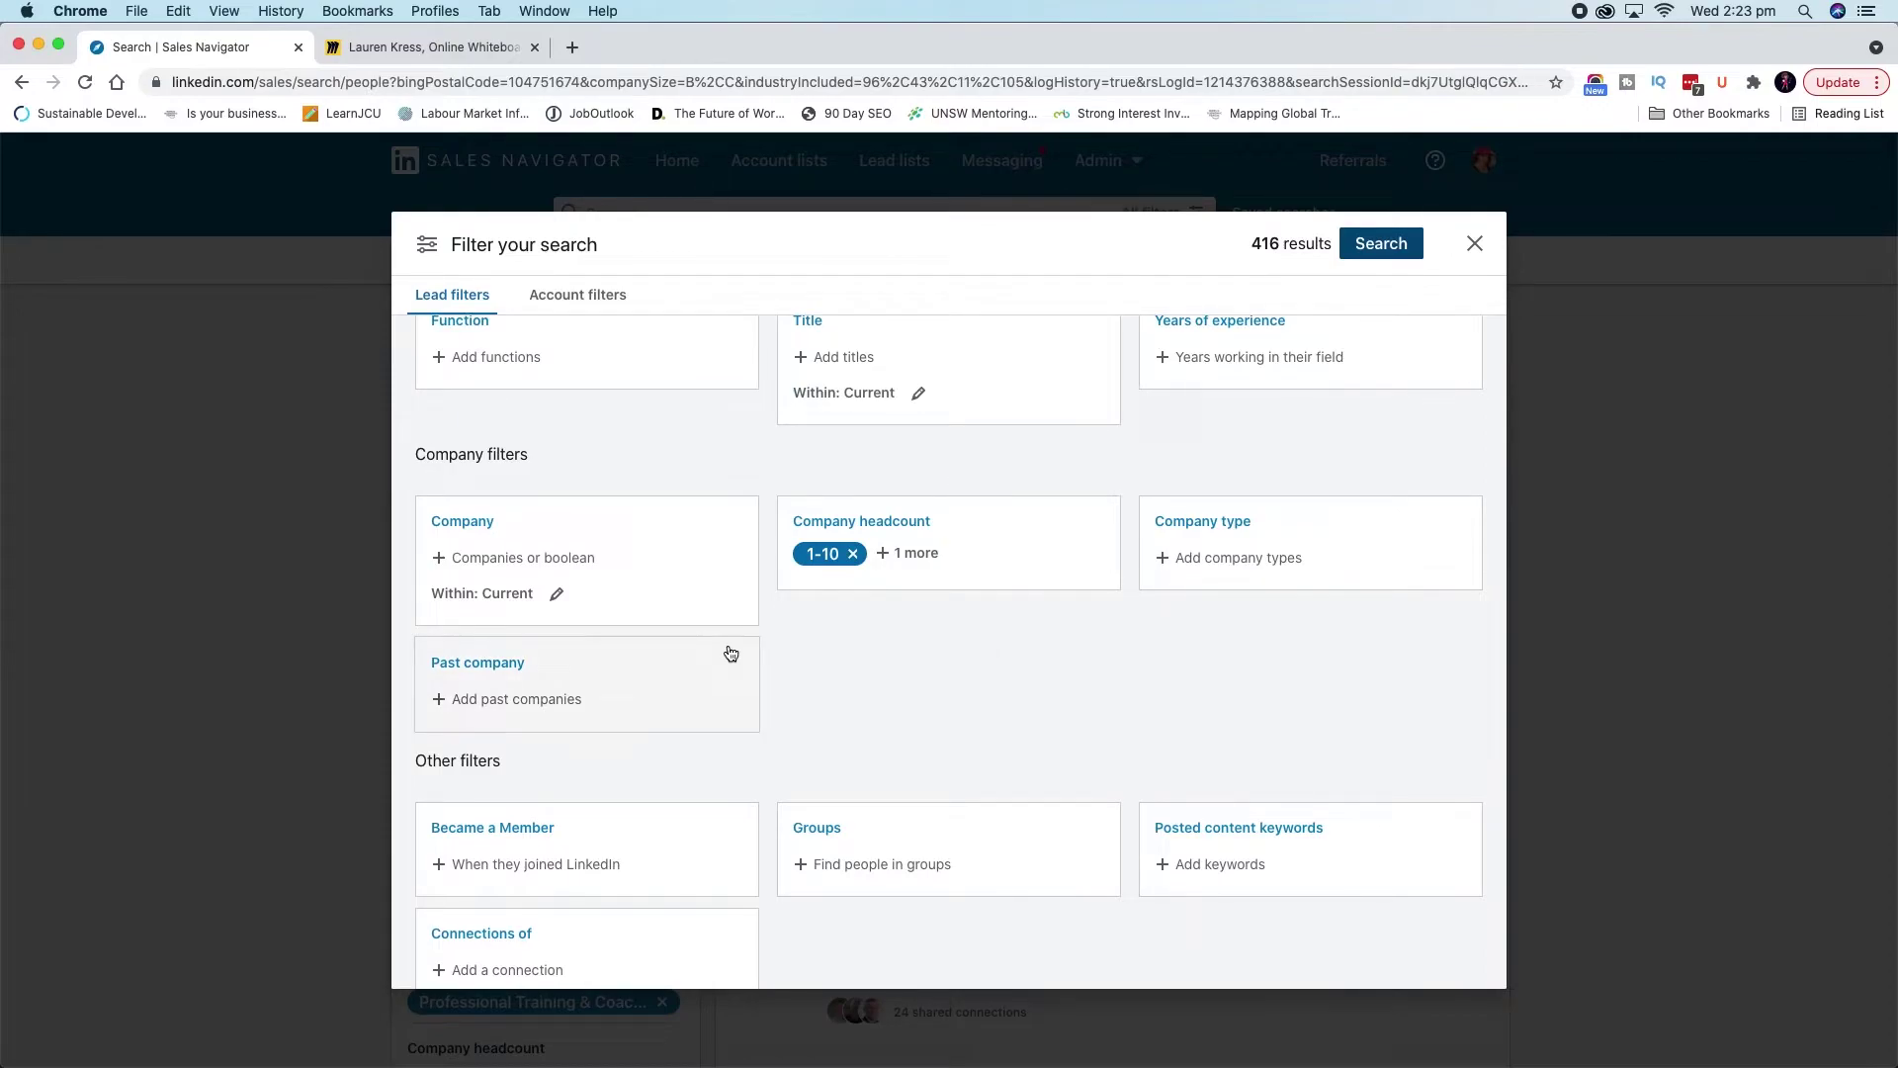
scroll(731, 653, "down", 1)
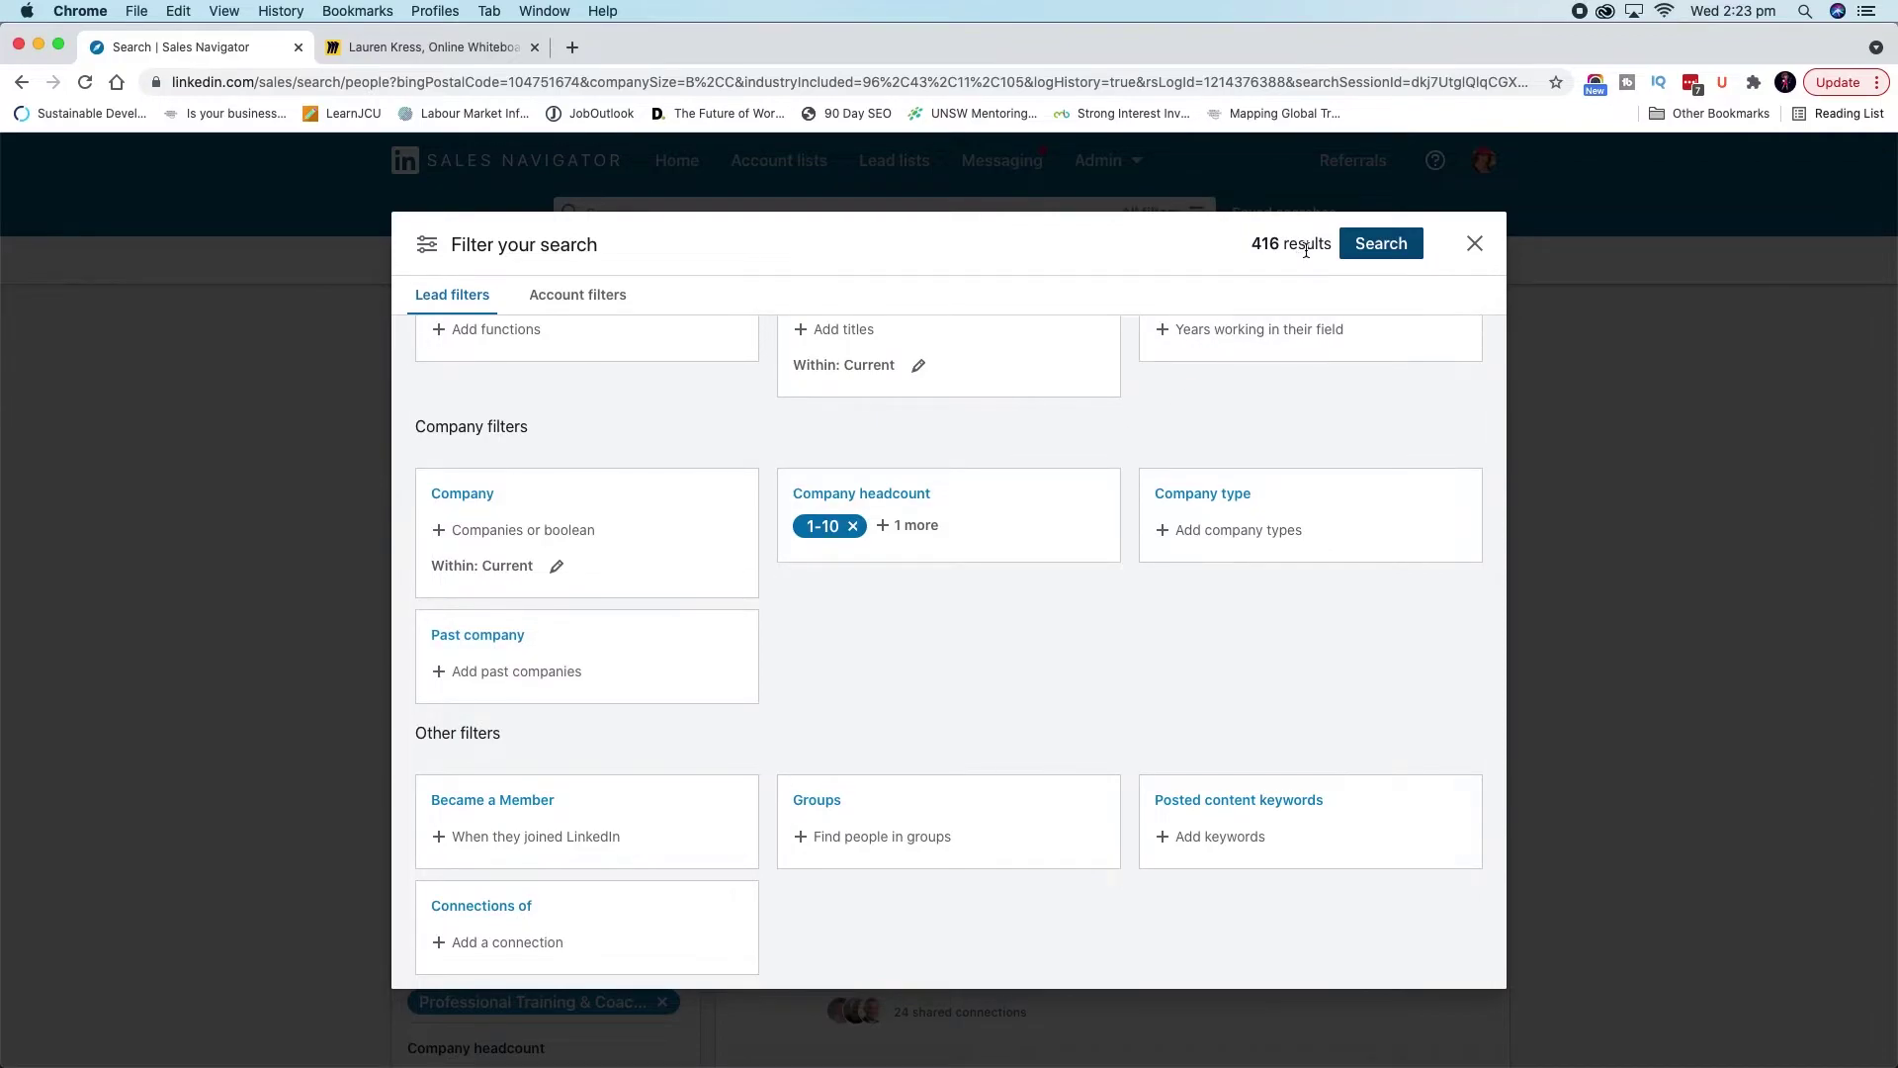
Run the lead search with the chosen filters and look through the listed 1st-degree leads
left_click(1356, 250)
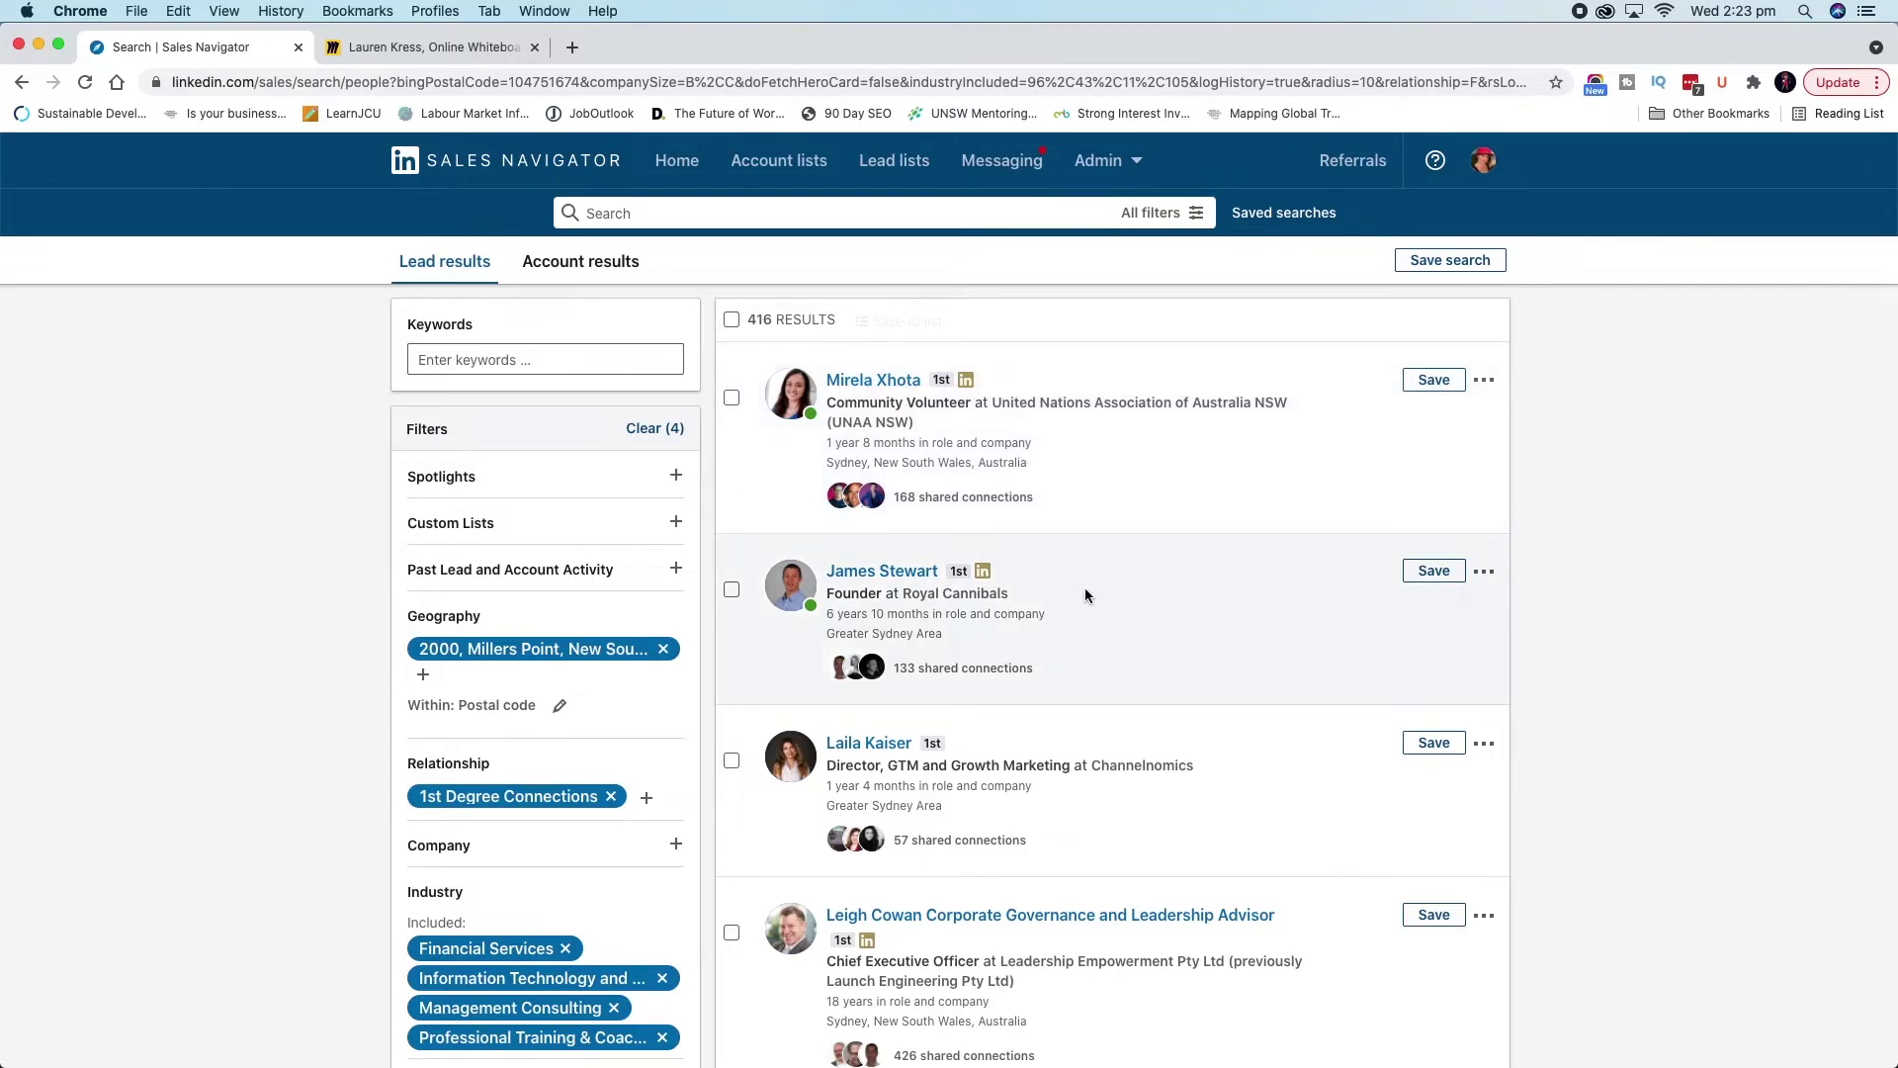
scroll(1084, 594, "down", 3)
scroll(1085, 593, "down", 7)
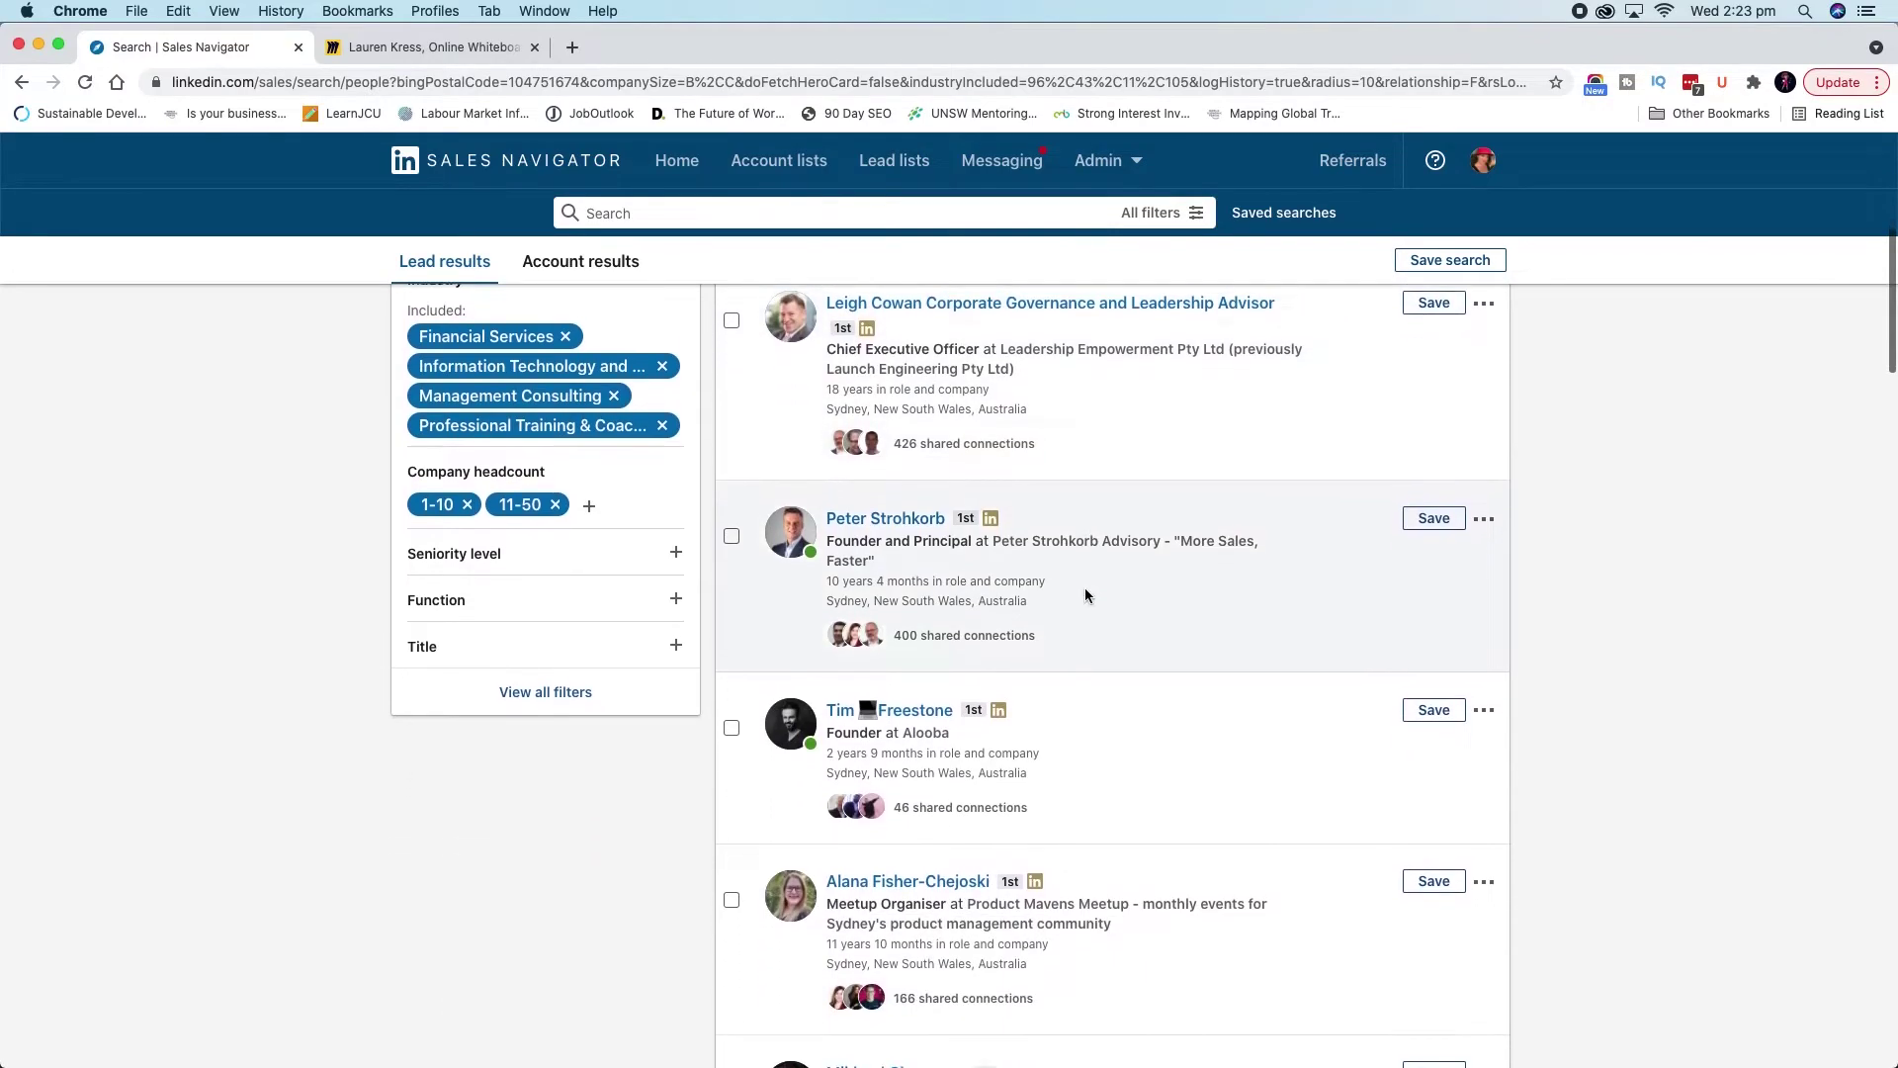
scroll(1085, 594, "down", 8)
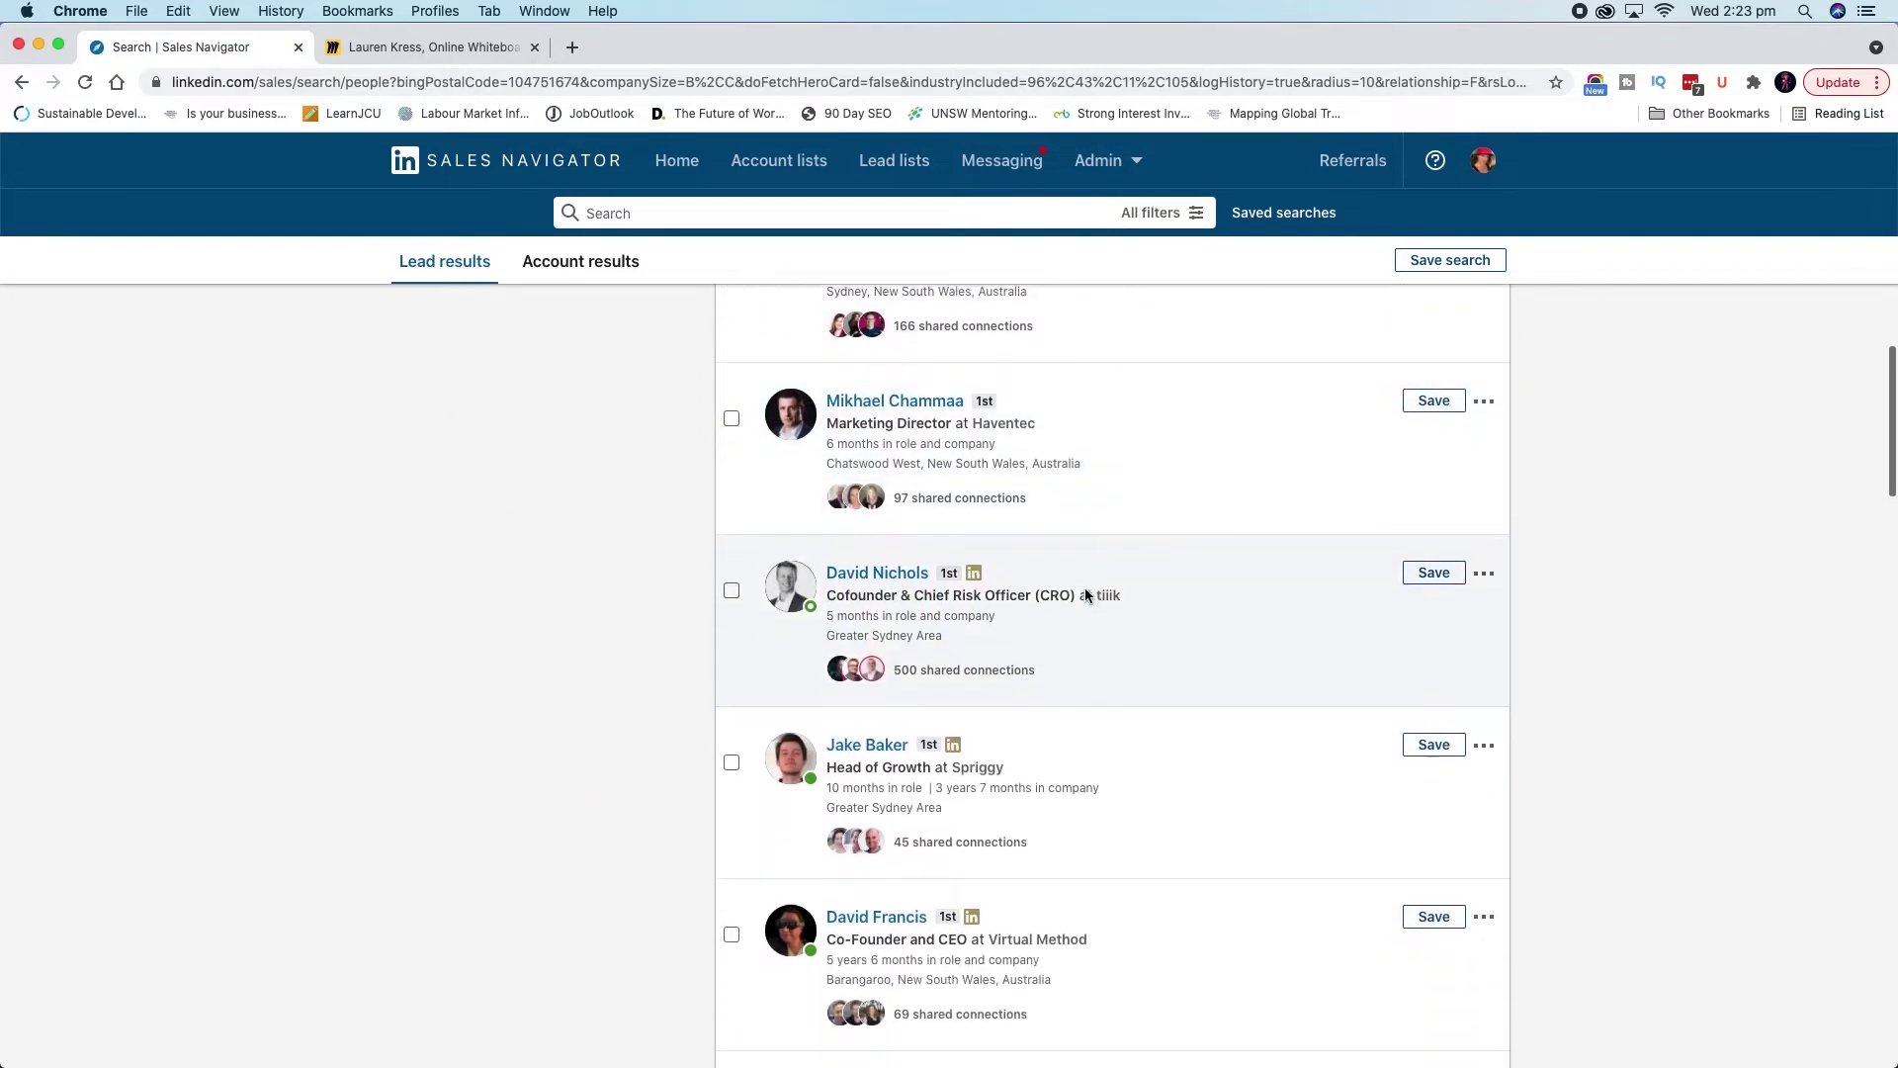
scroll(1086, 594, "up", 1)
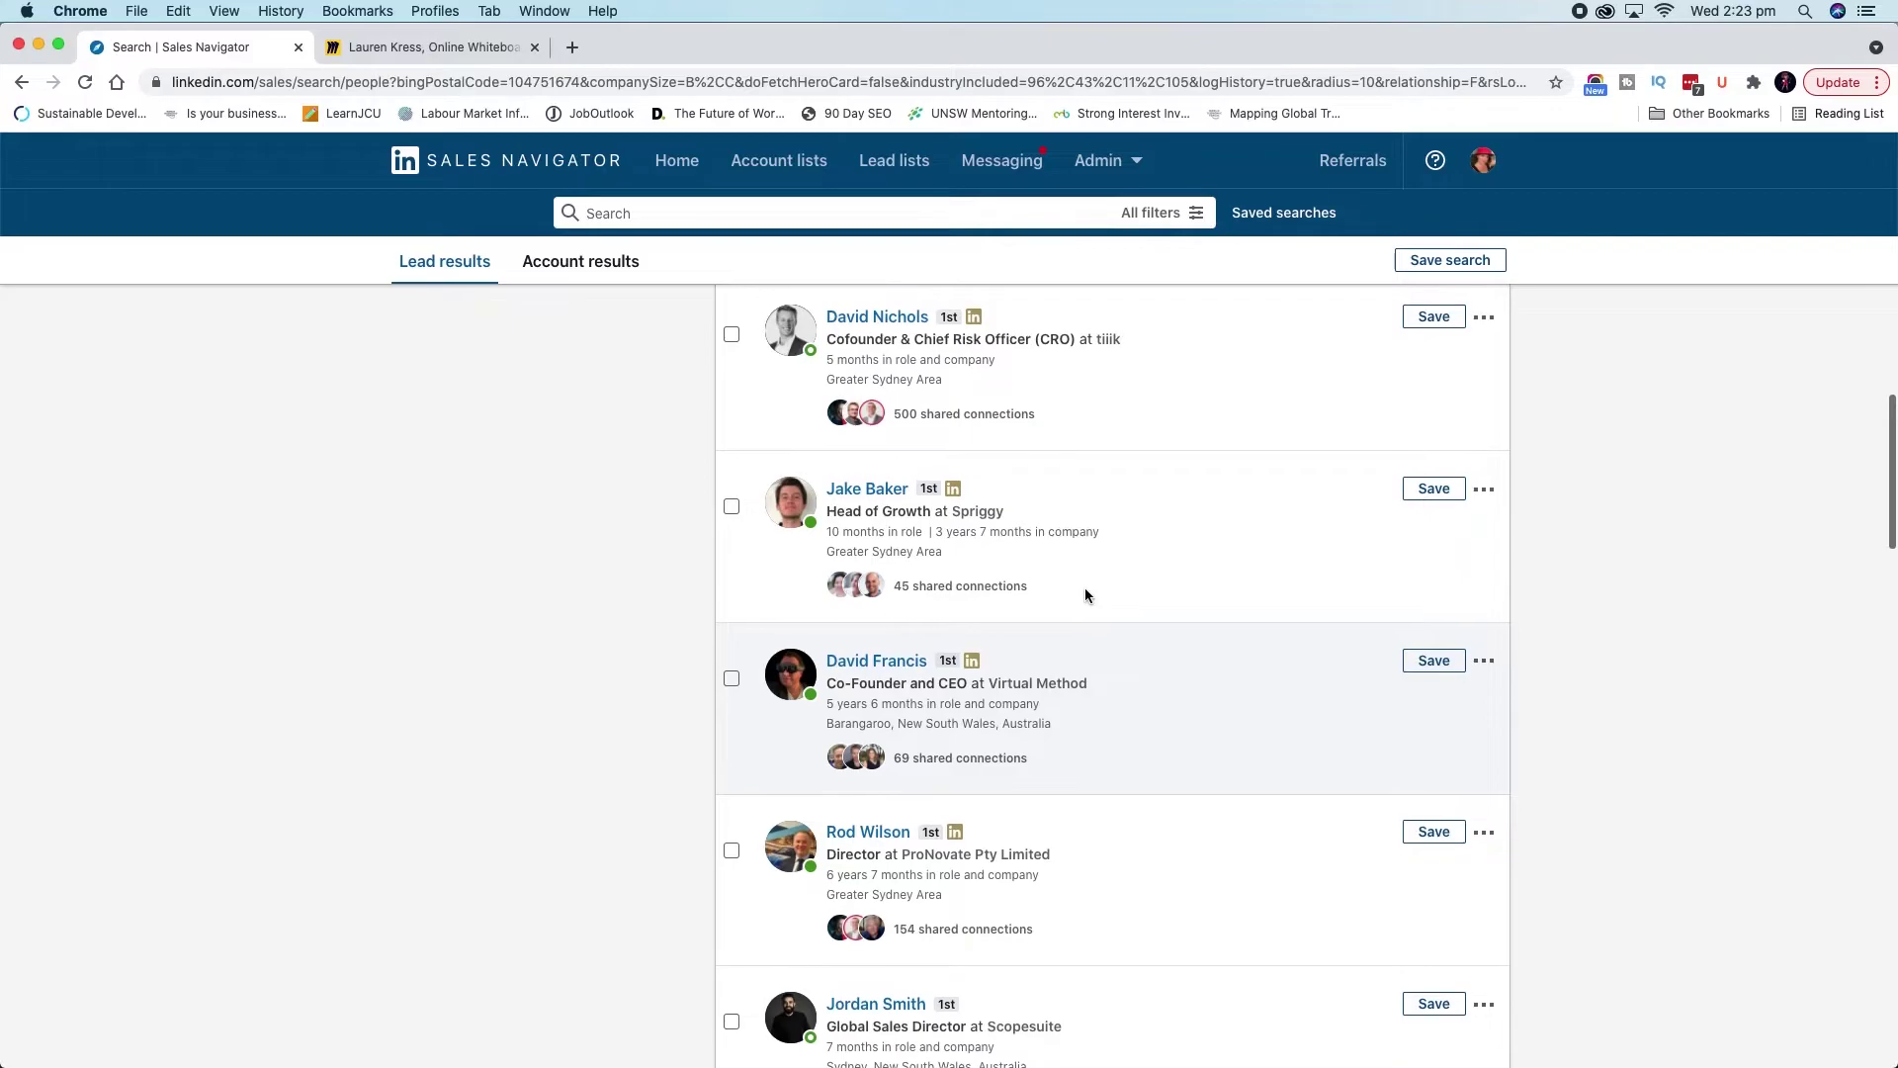
Switch the lead search's Geography filter from postal code to Region and include Australia
scroll(1085, 594, "up", 1)
scroll(1086, 594, "up", 13)
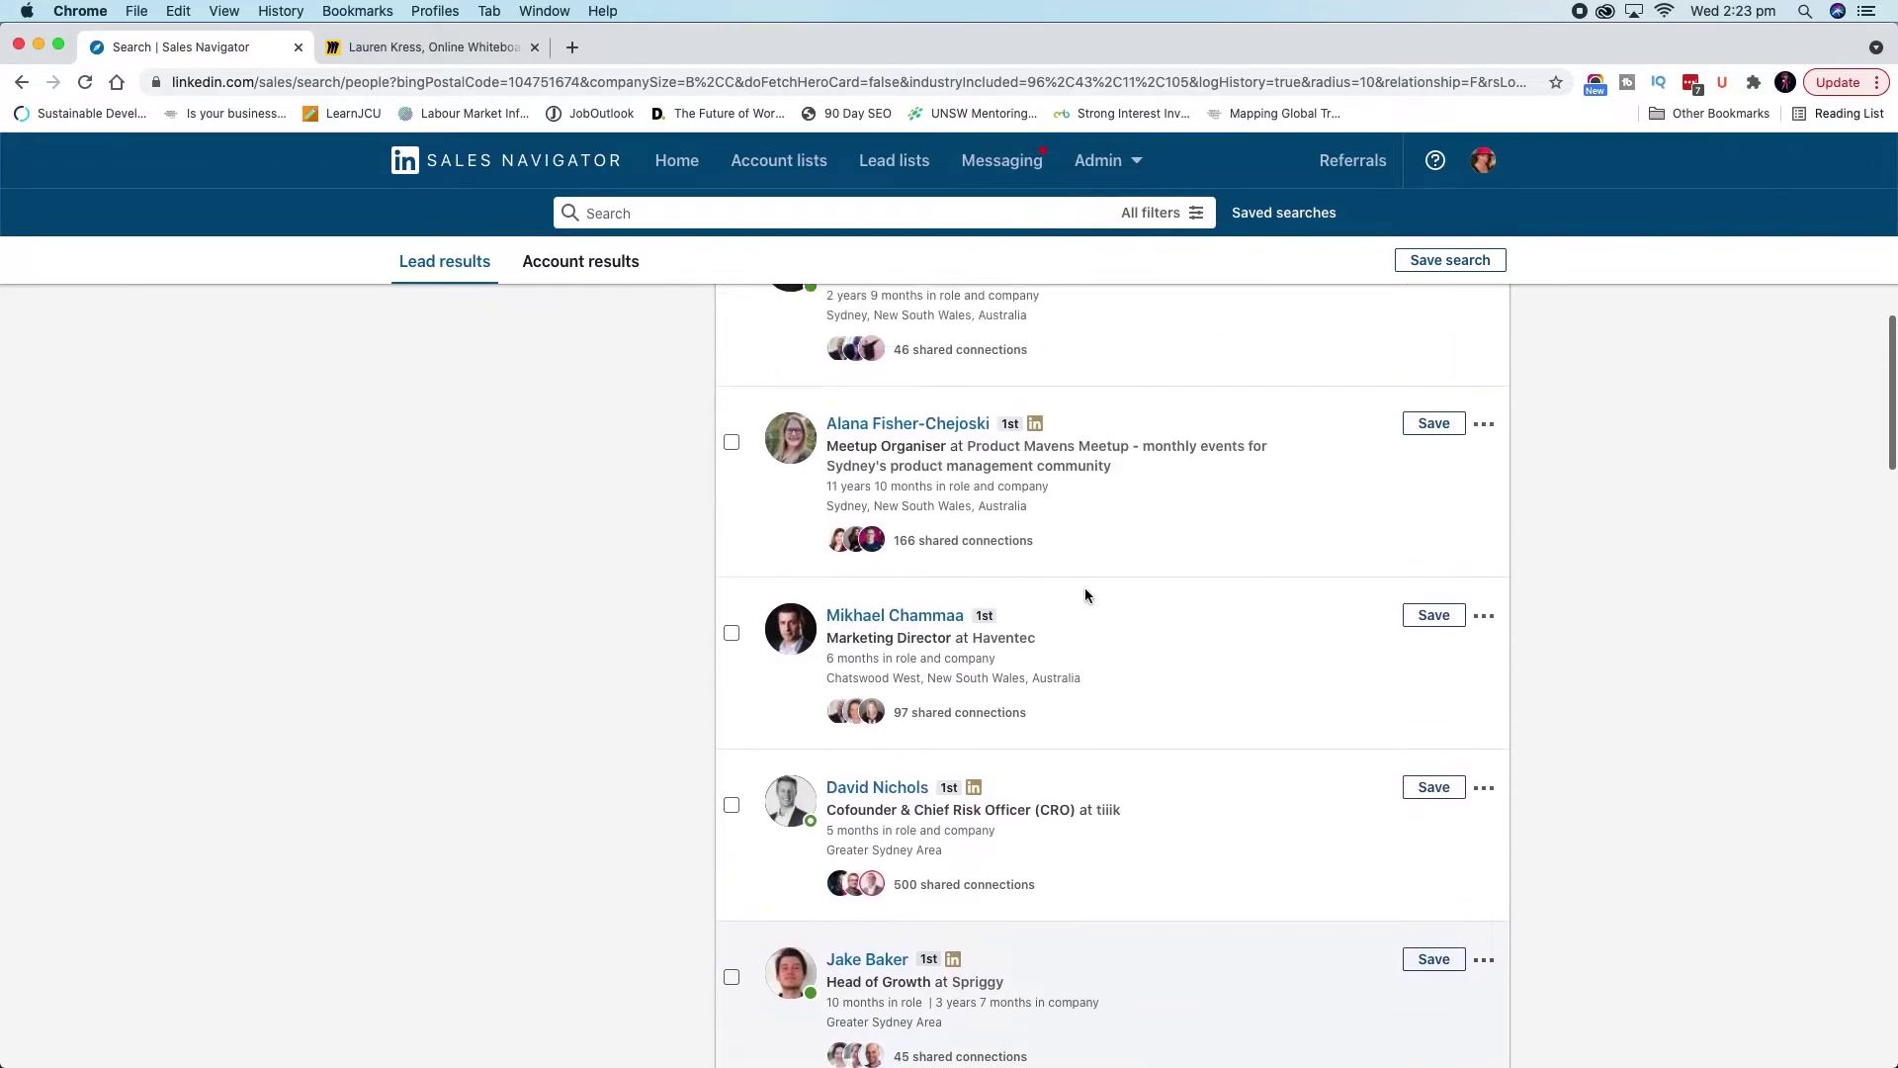
scroll(1086, 594, "down", 1)
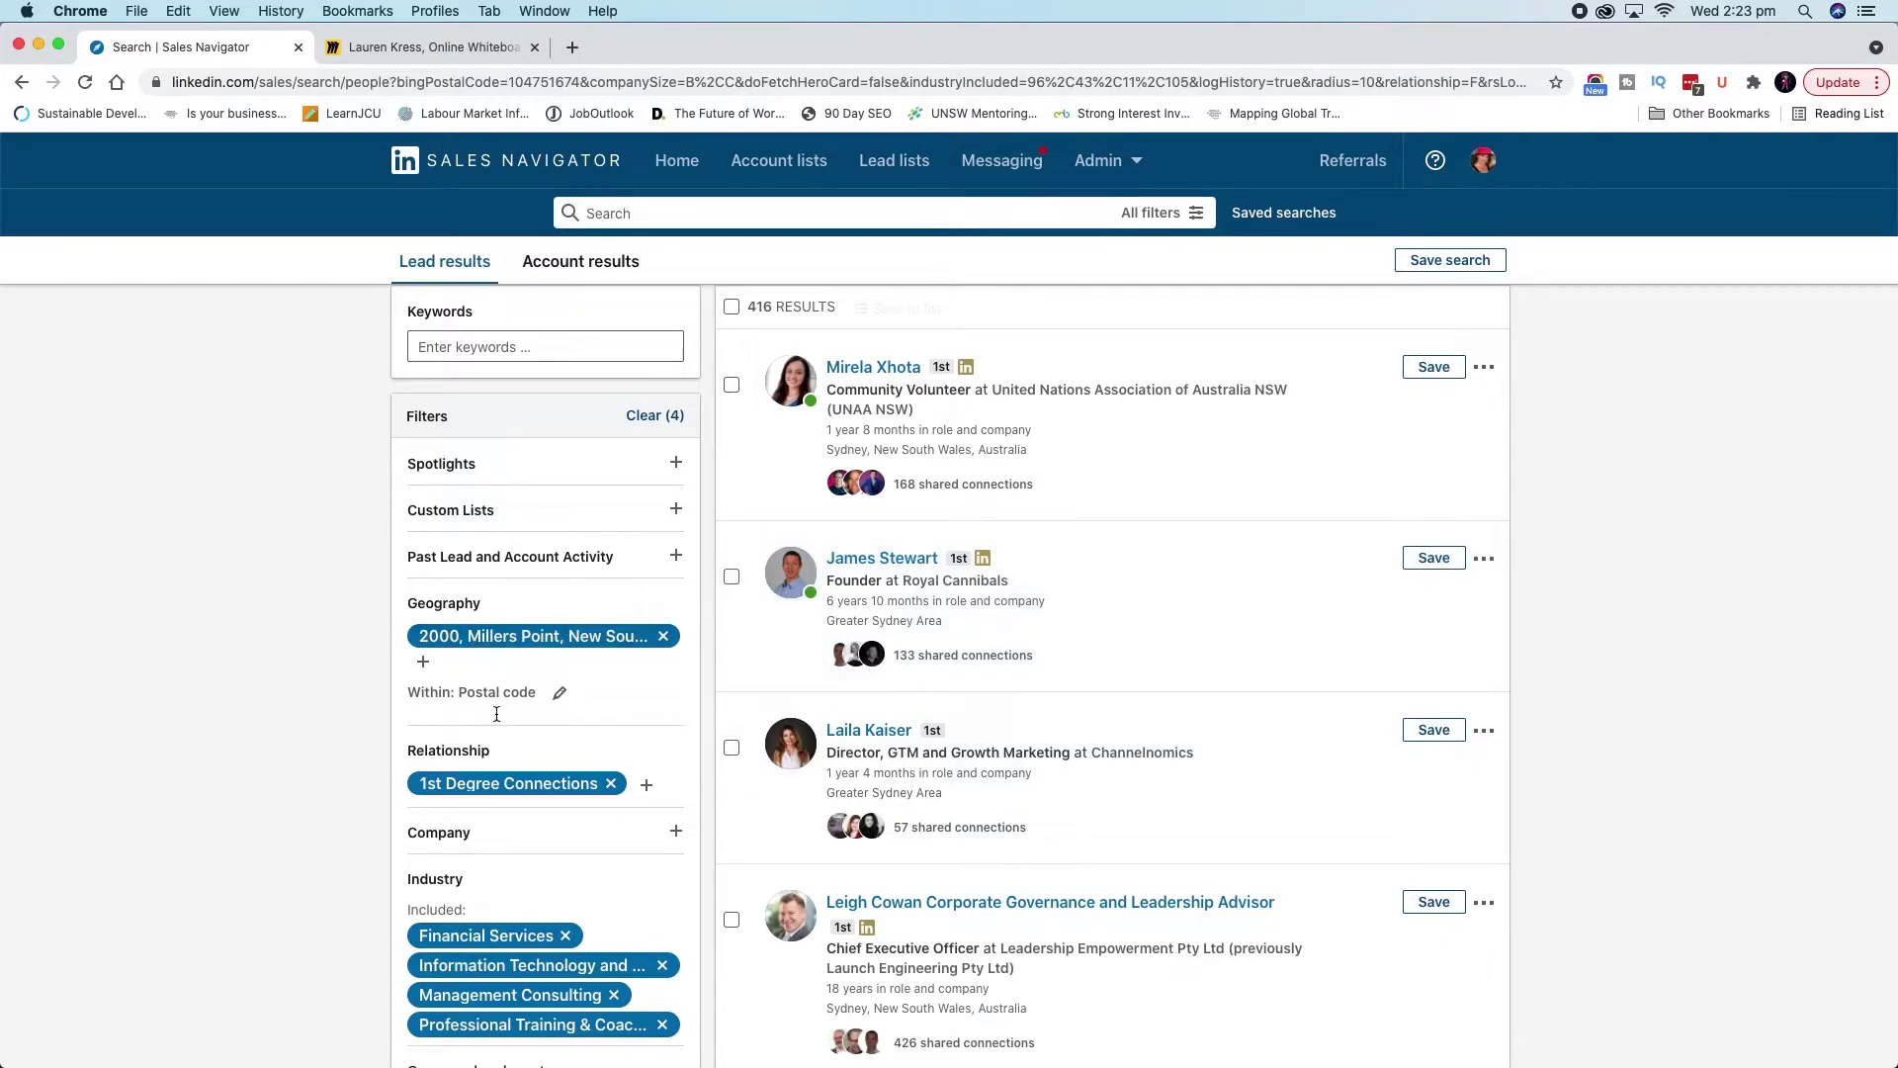
left_click(566, 688)
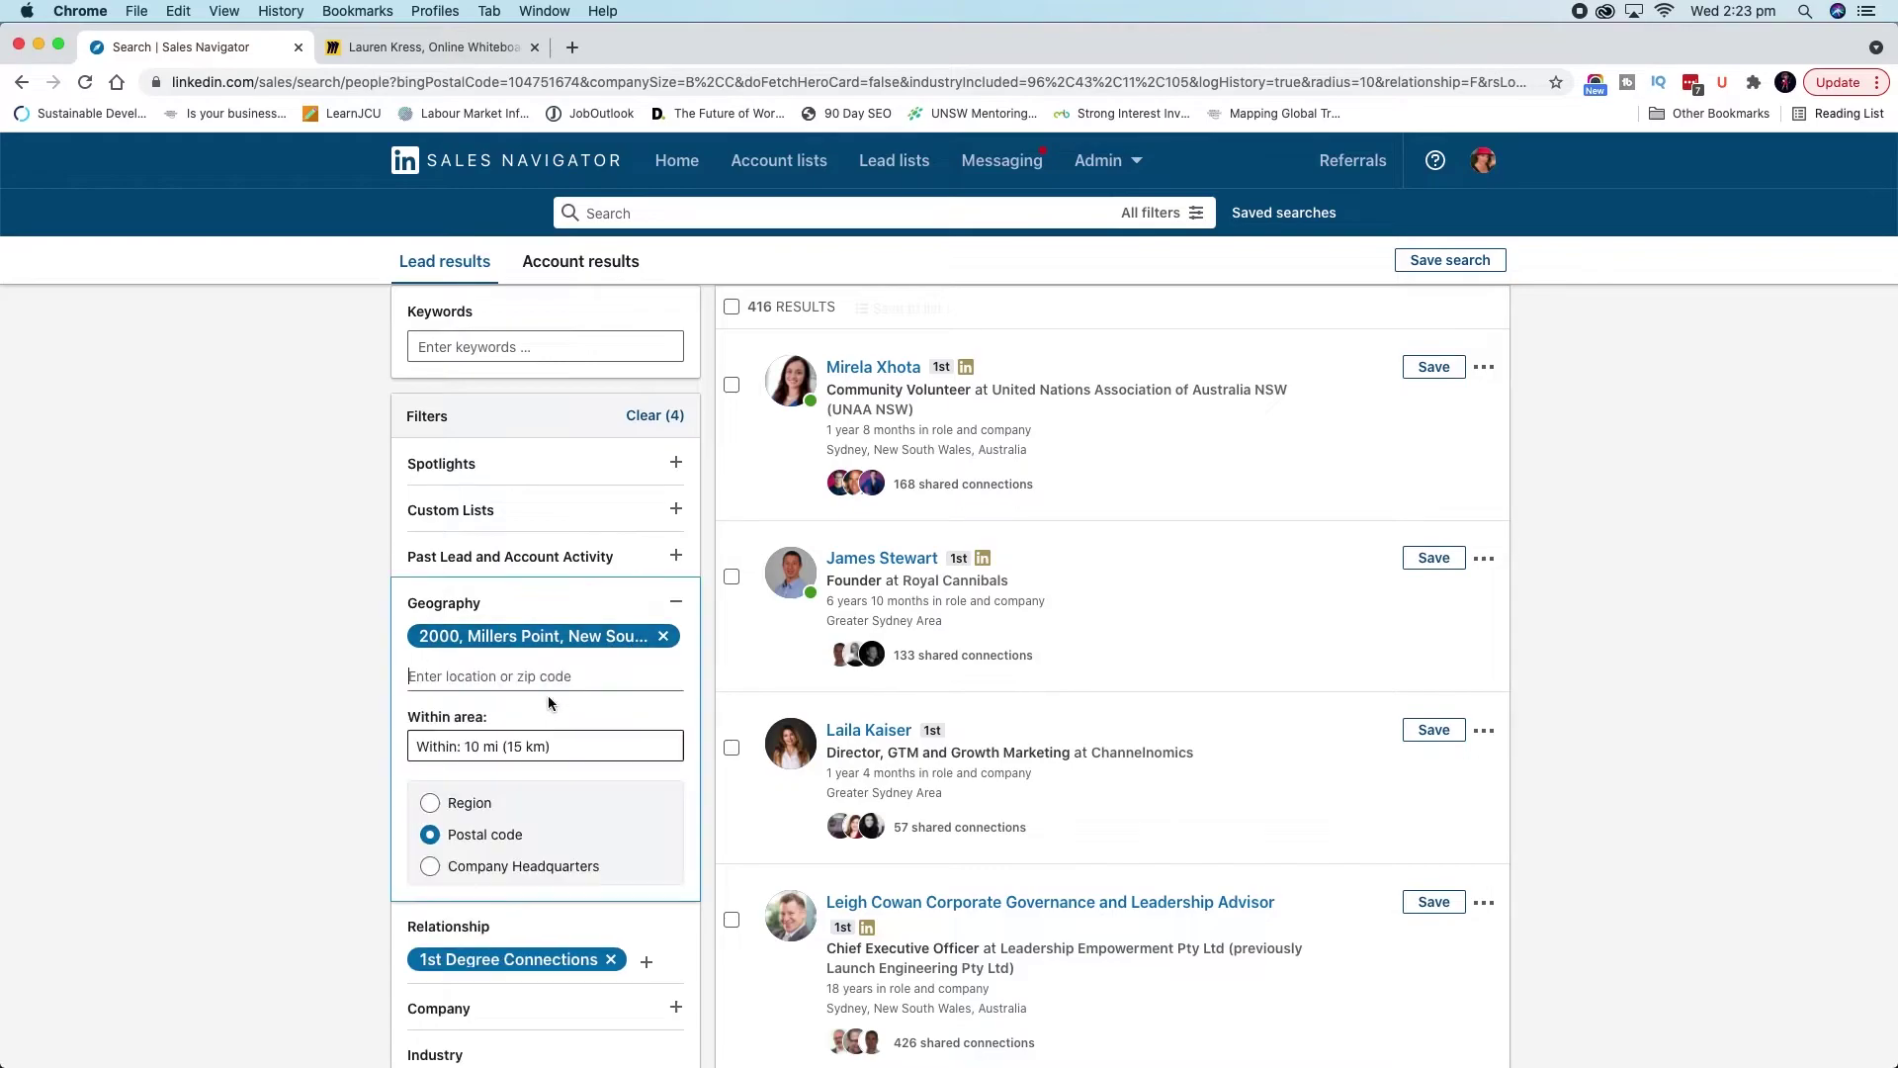
scroll(533, 732, "down", 1)
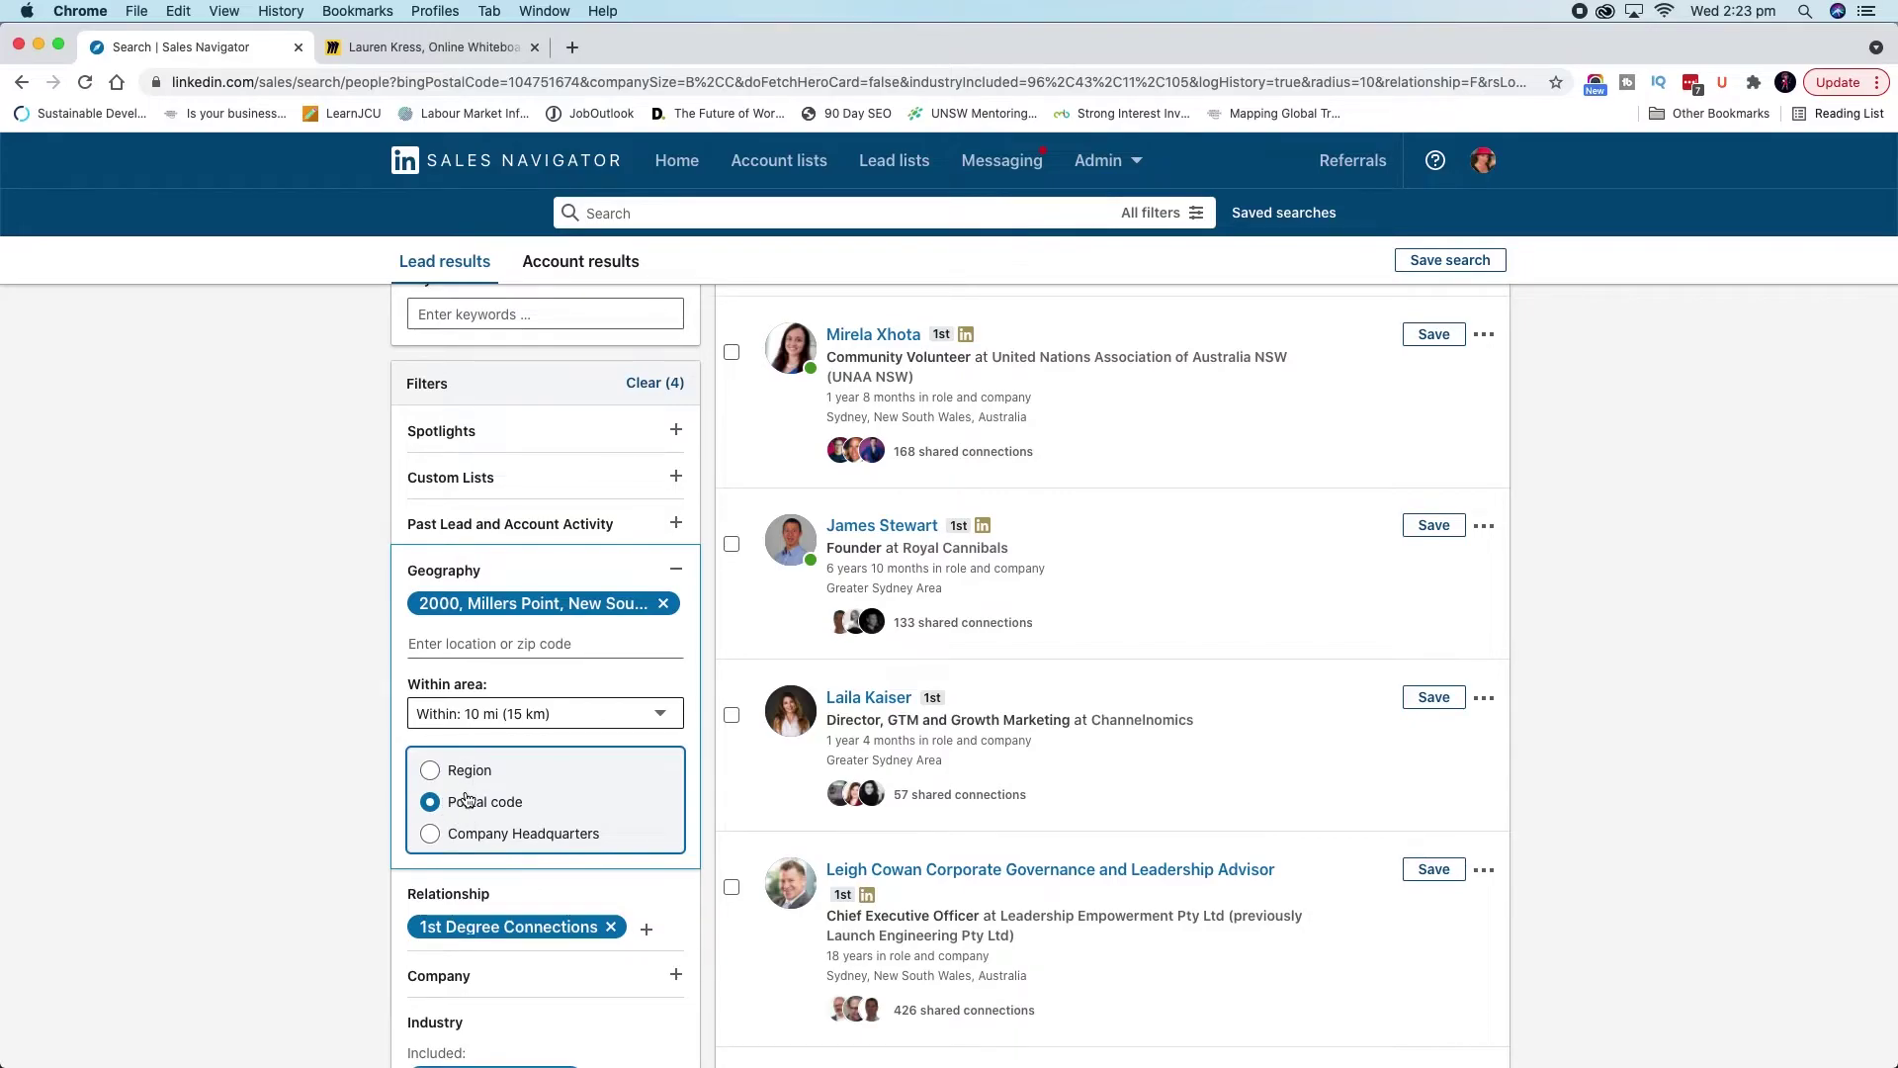
left_click(431, 772)
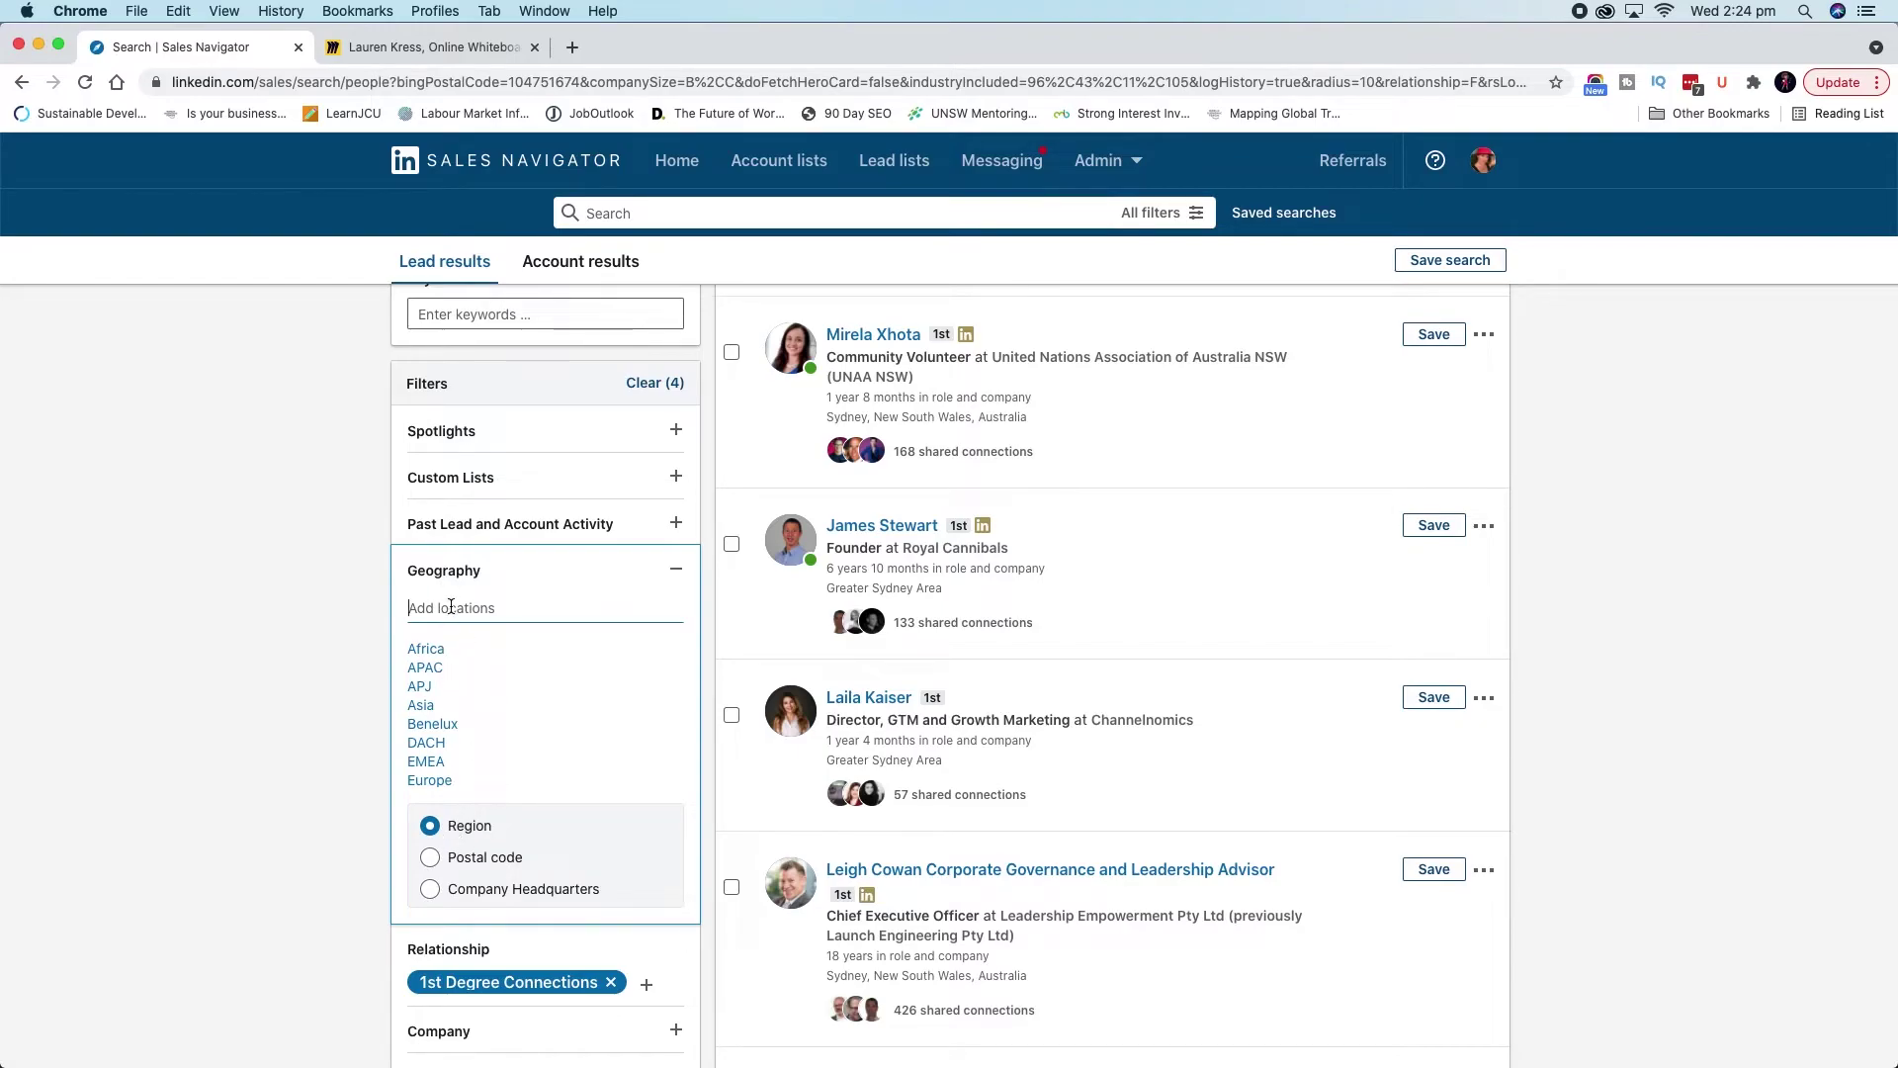
type("austrl")
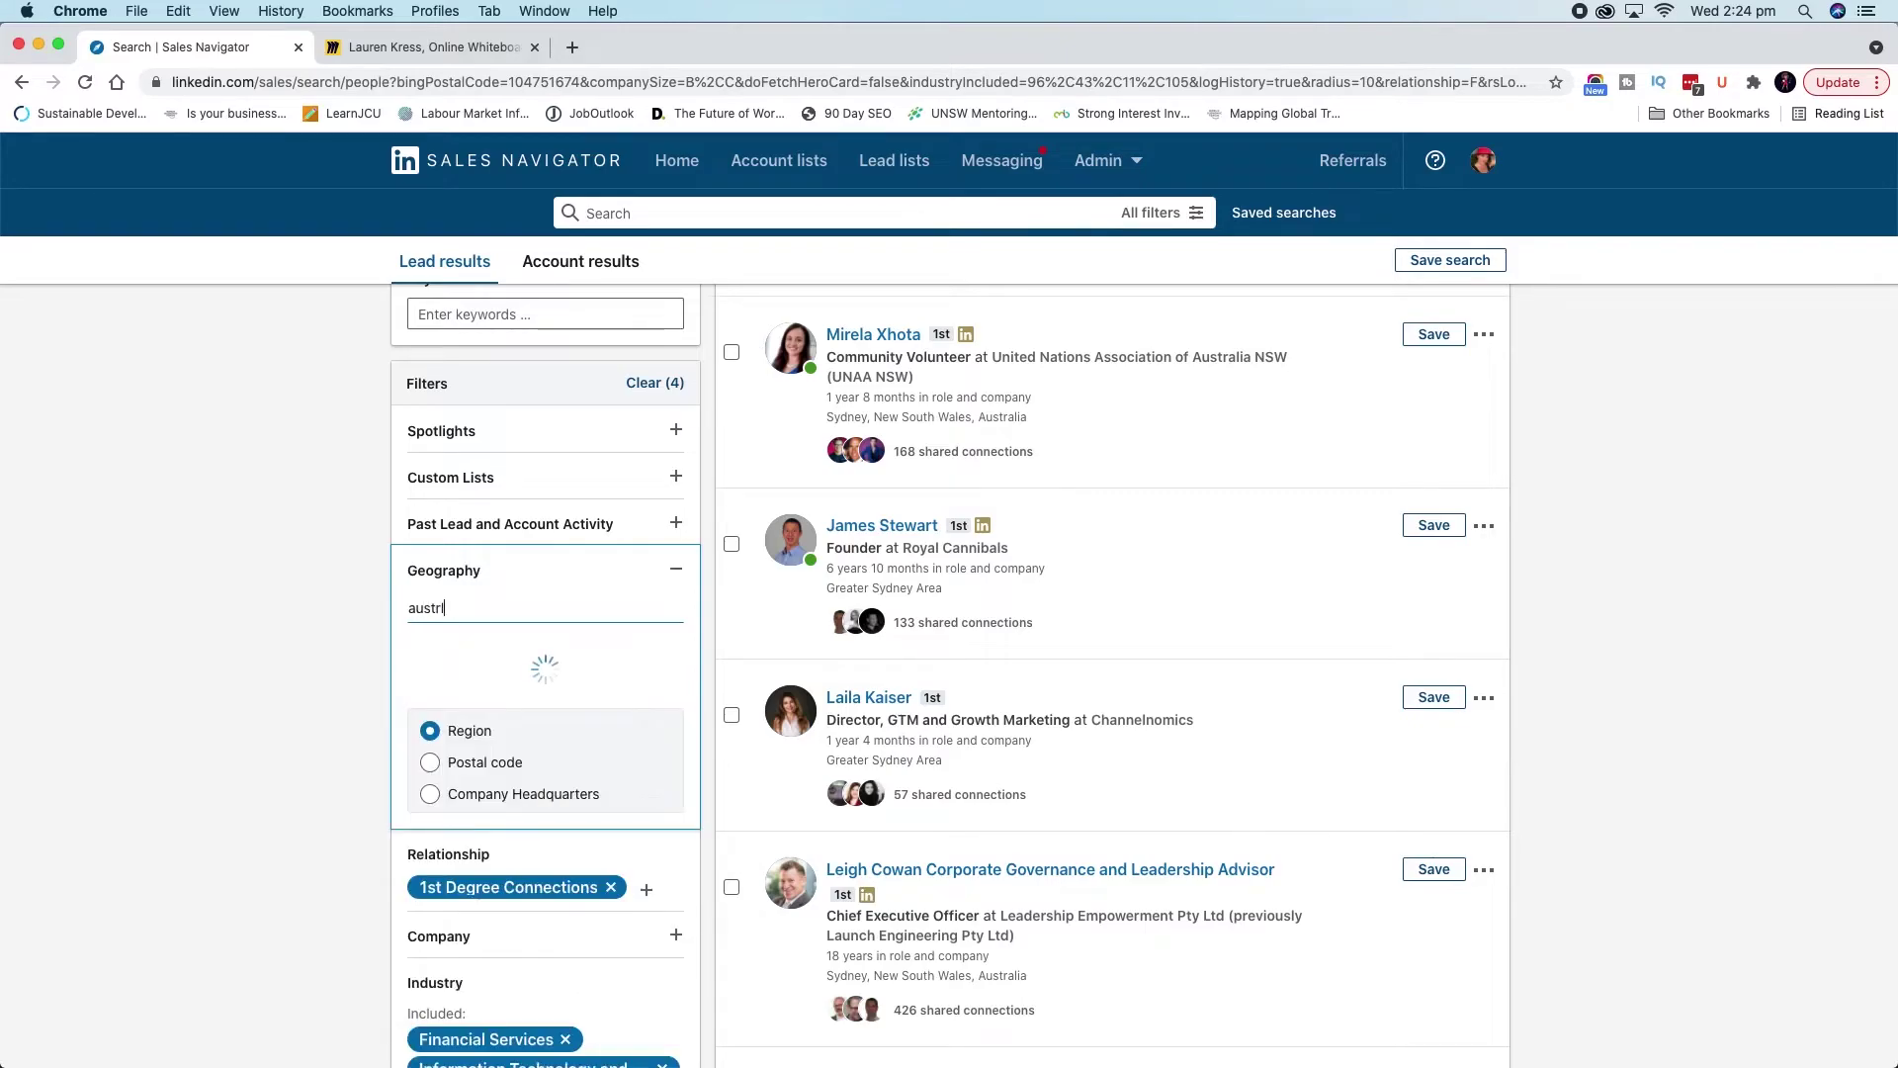
key("BackSpace")
type("al")
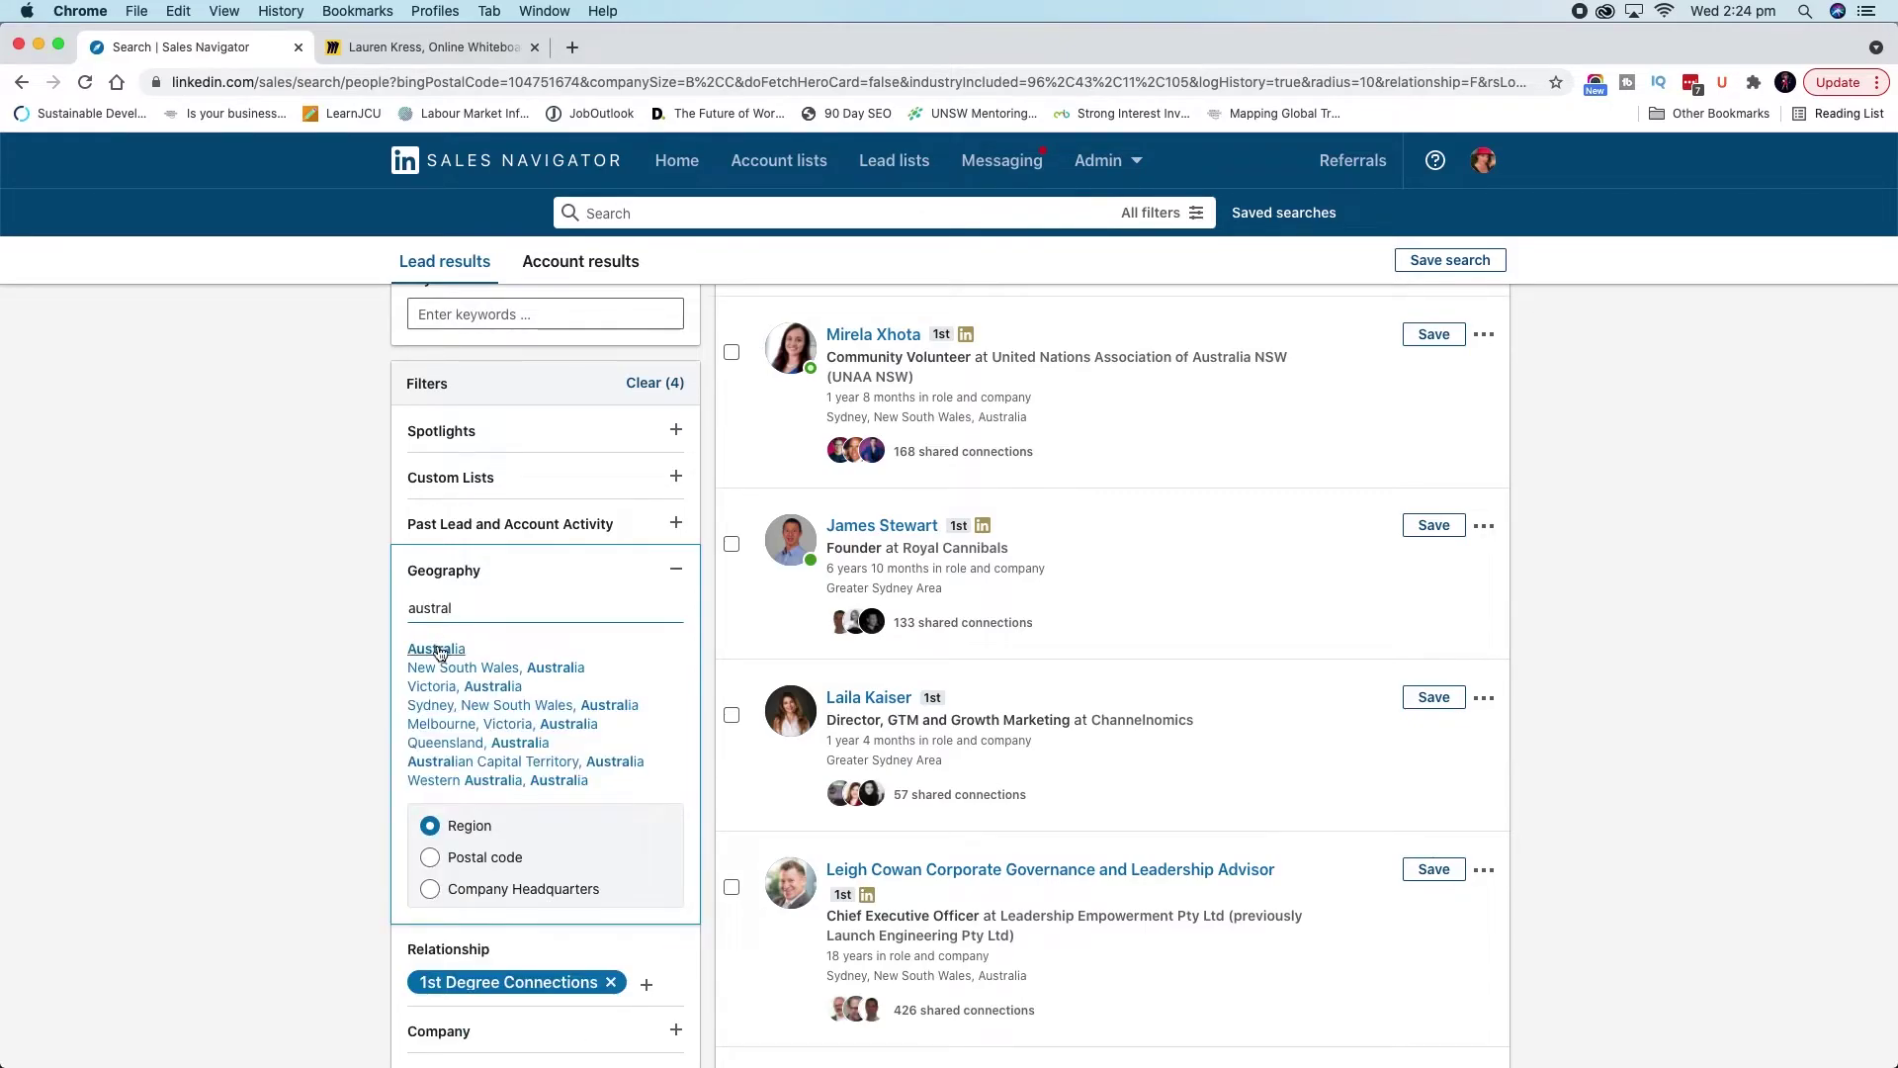
left_click(441, 650)
Add California, United States as a second included region in the Geography filter
type("ca")
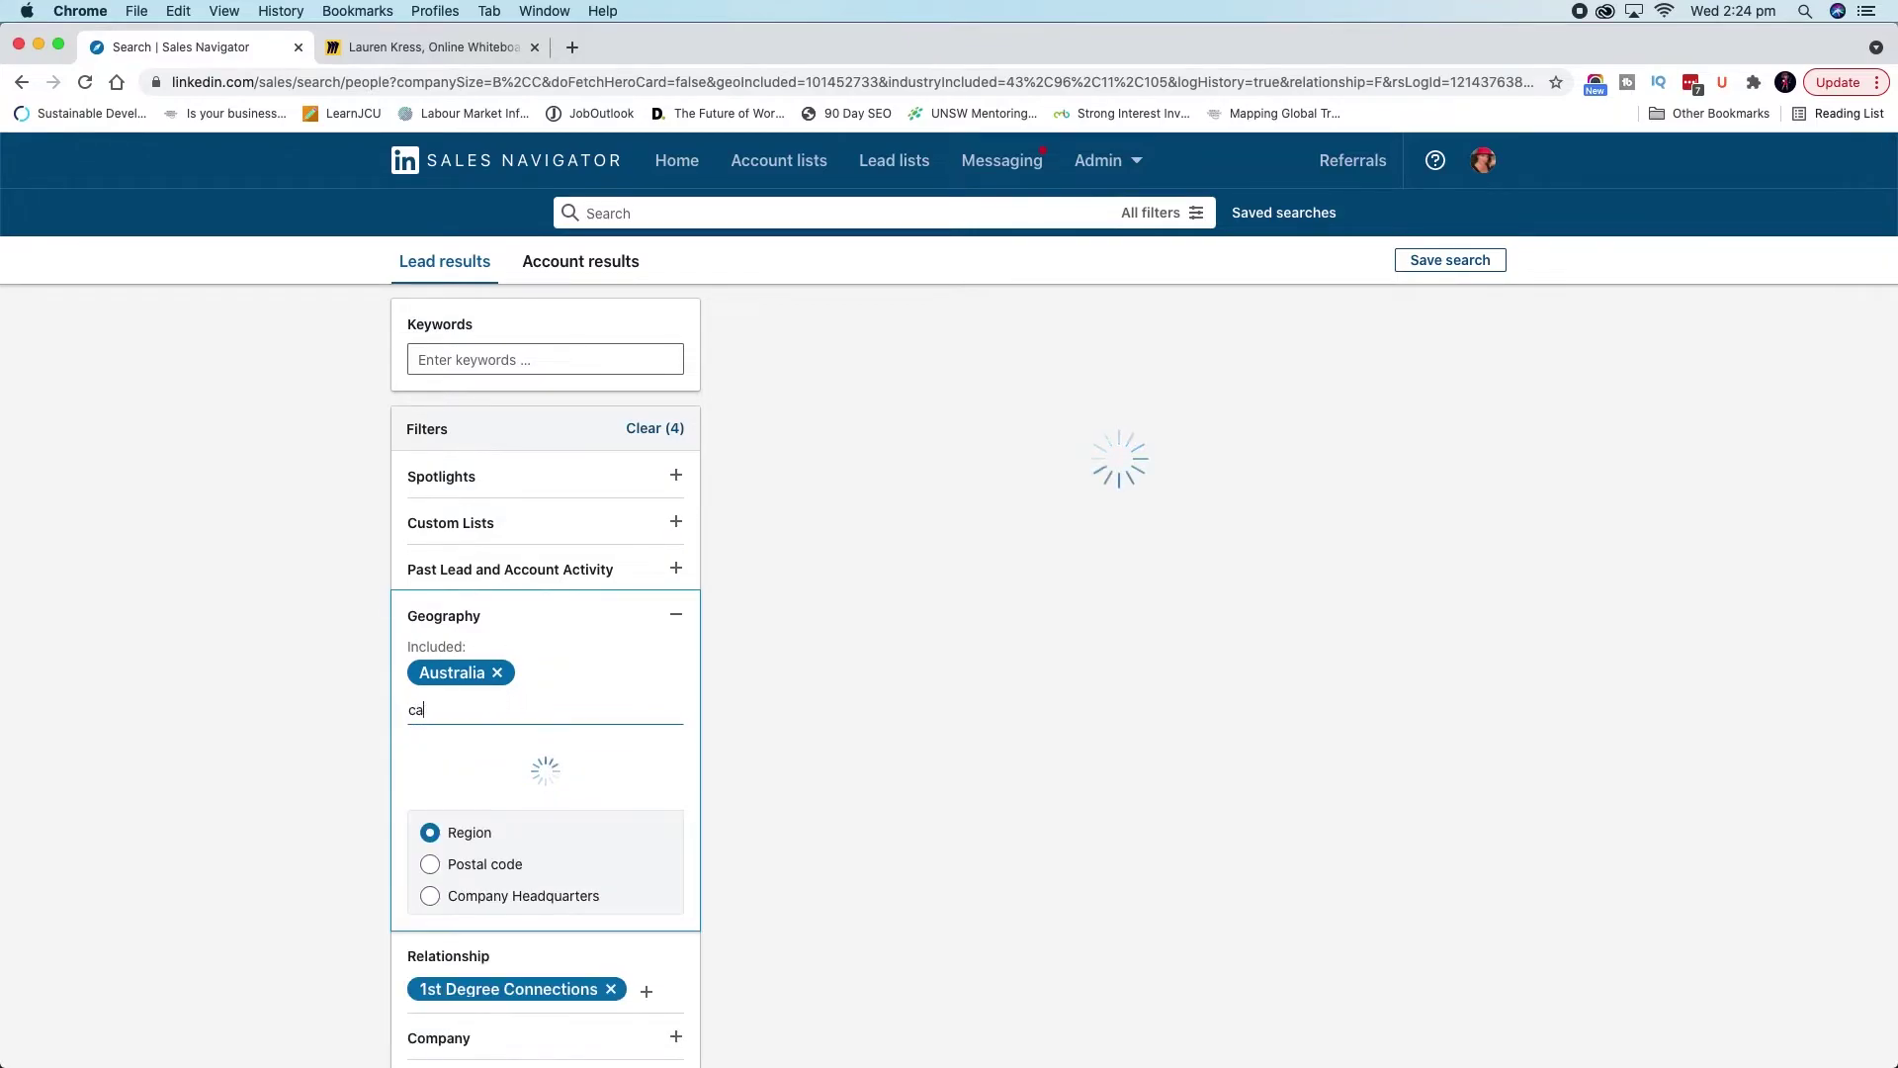
type("lifornia")
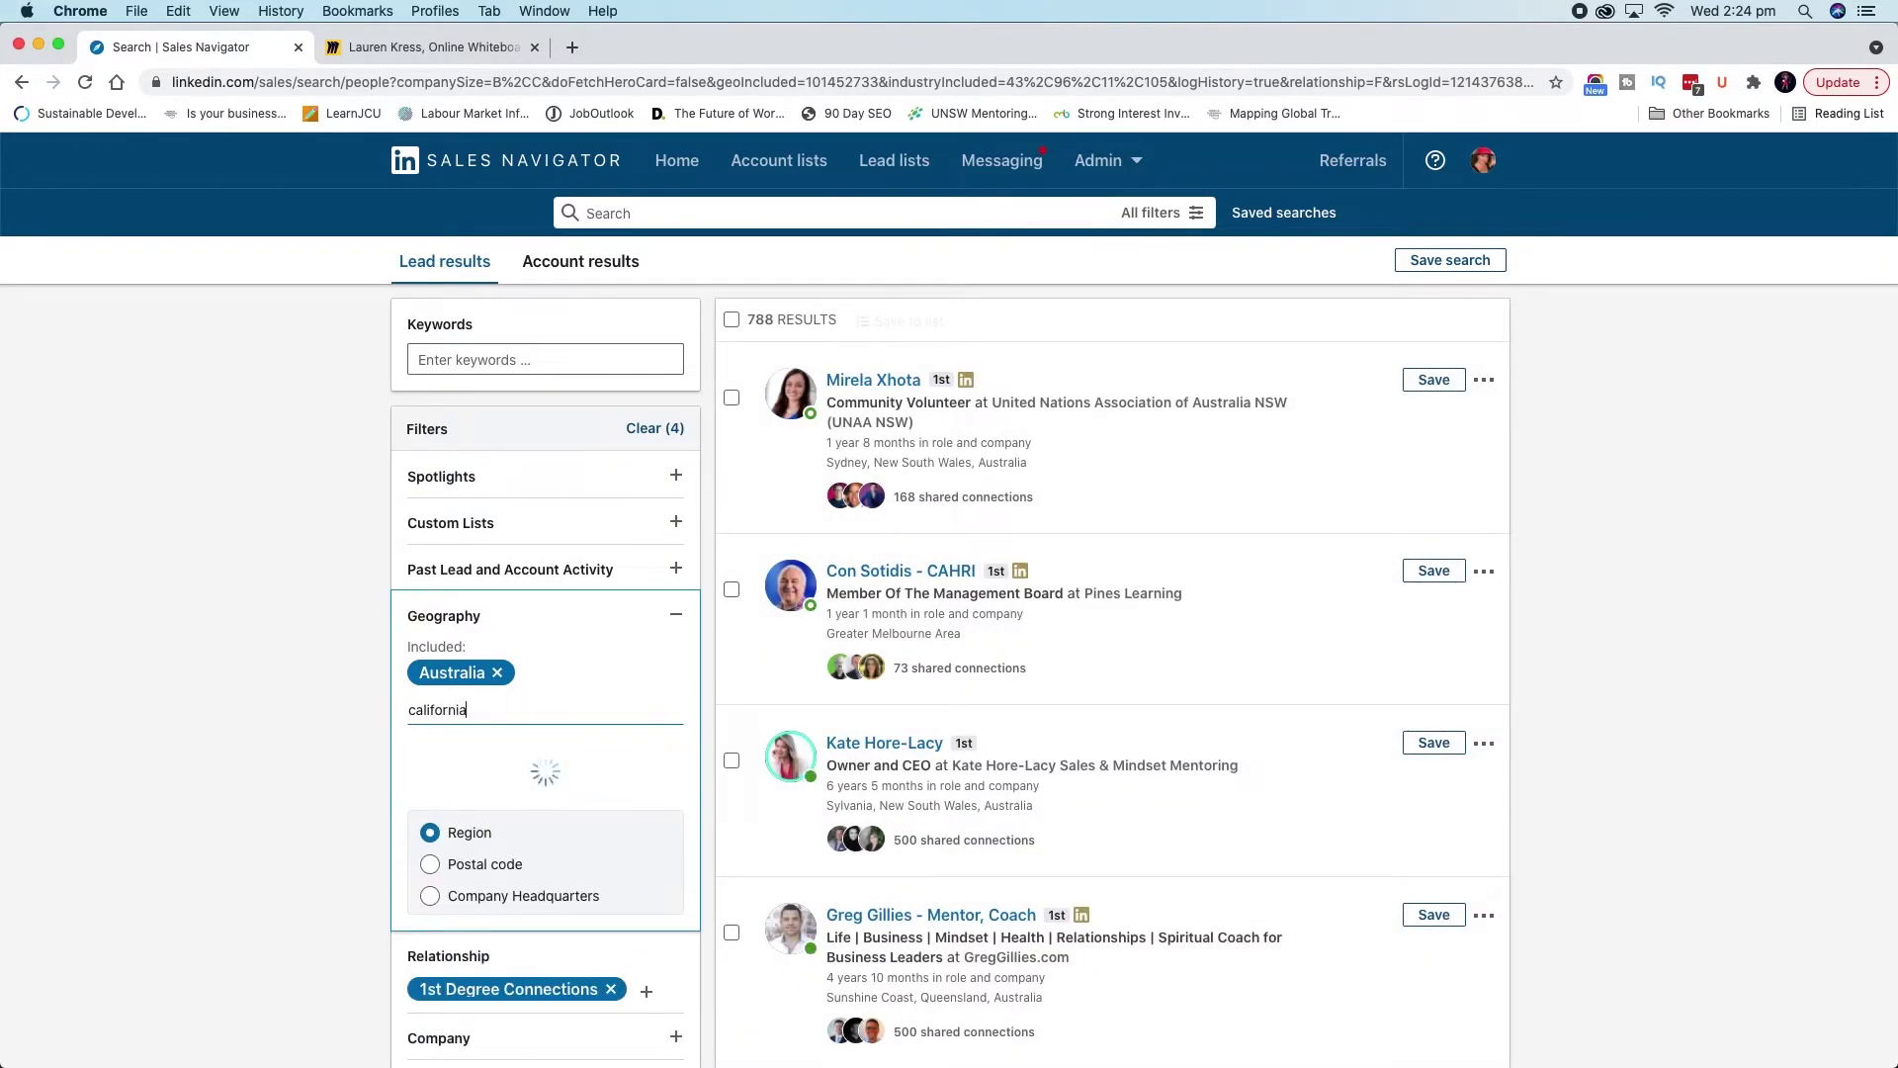
left_click(542, 754)
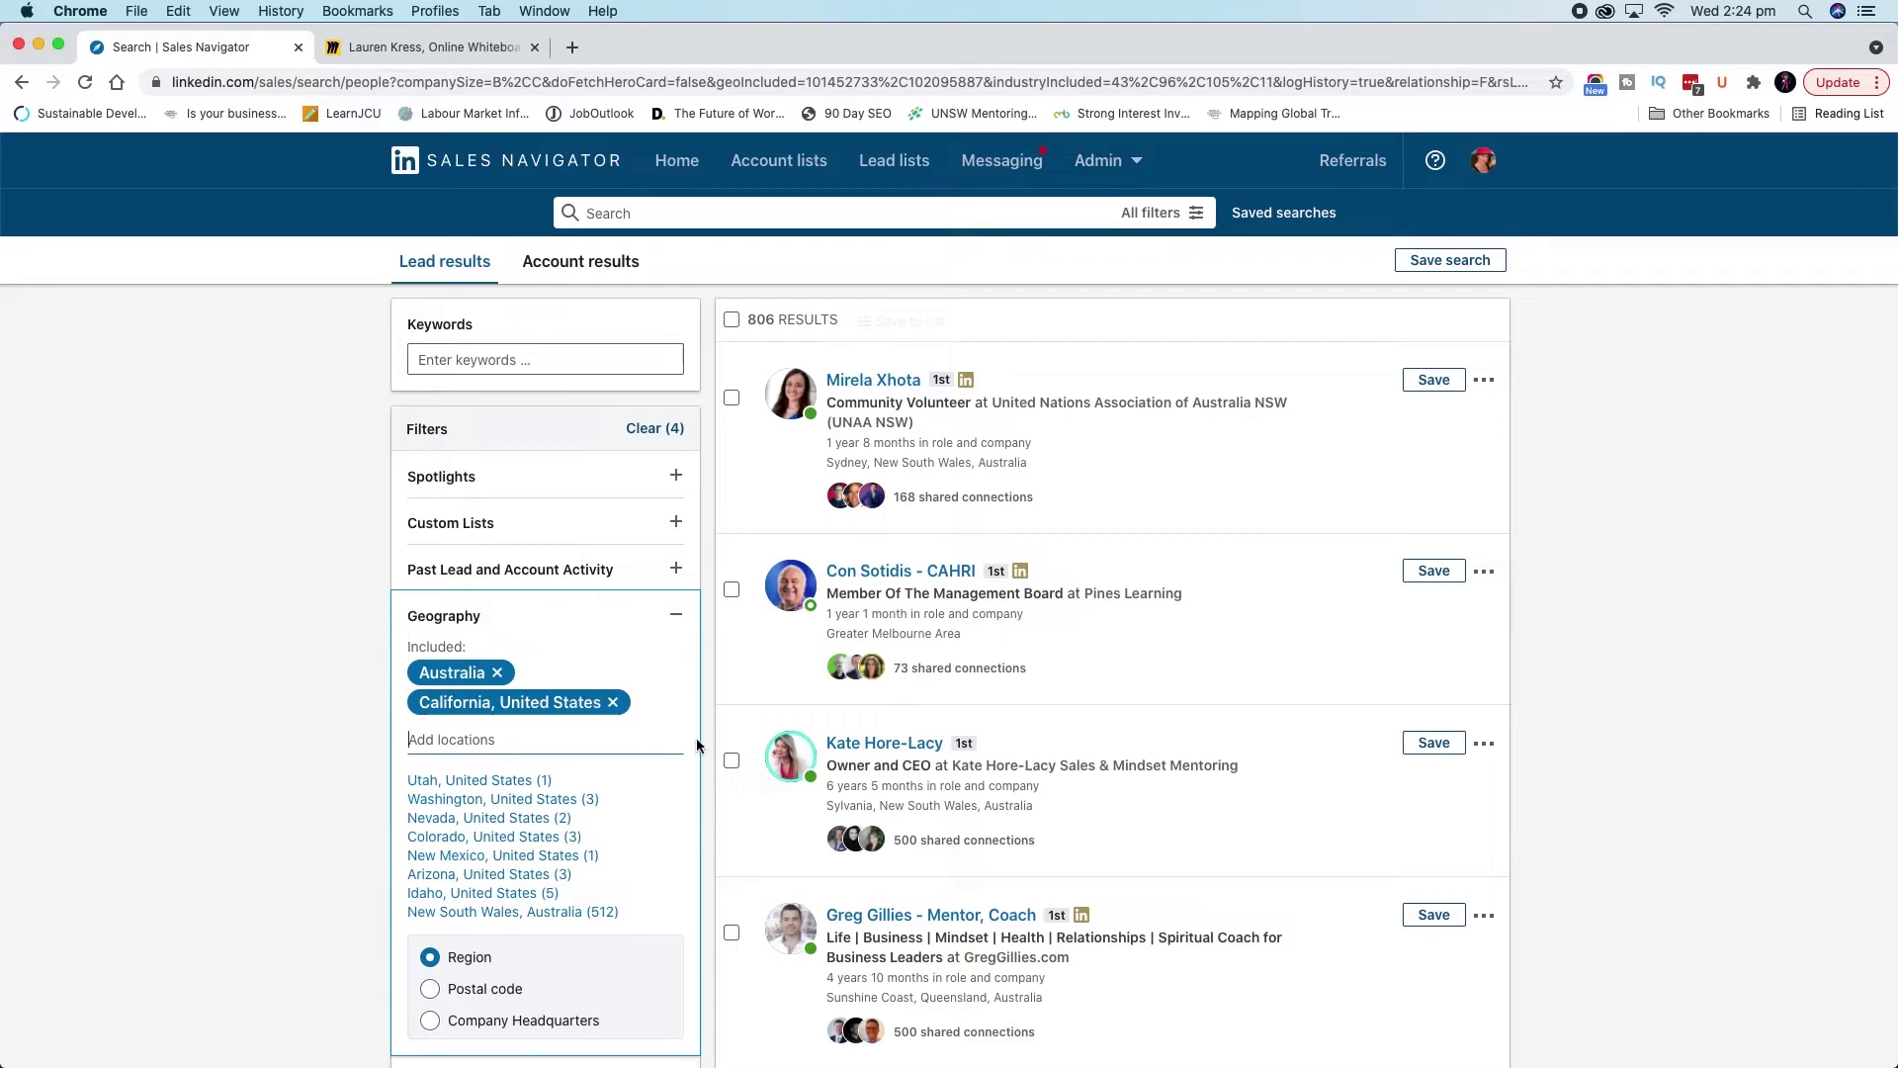
Review the lead results together with the applied geography, relationship, industry and company headcount filters
mouse_move(527, 701)
scroll(752, 593, "down", 2)
scroll(890, 444, "up", 2)
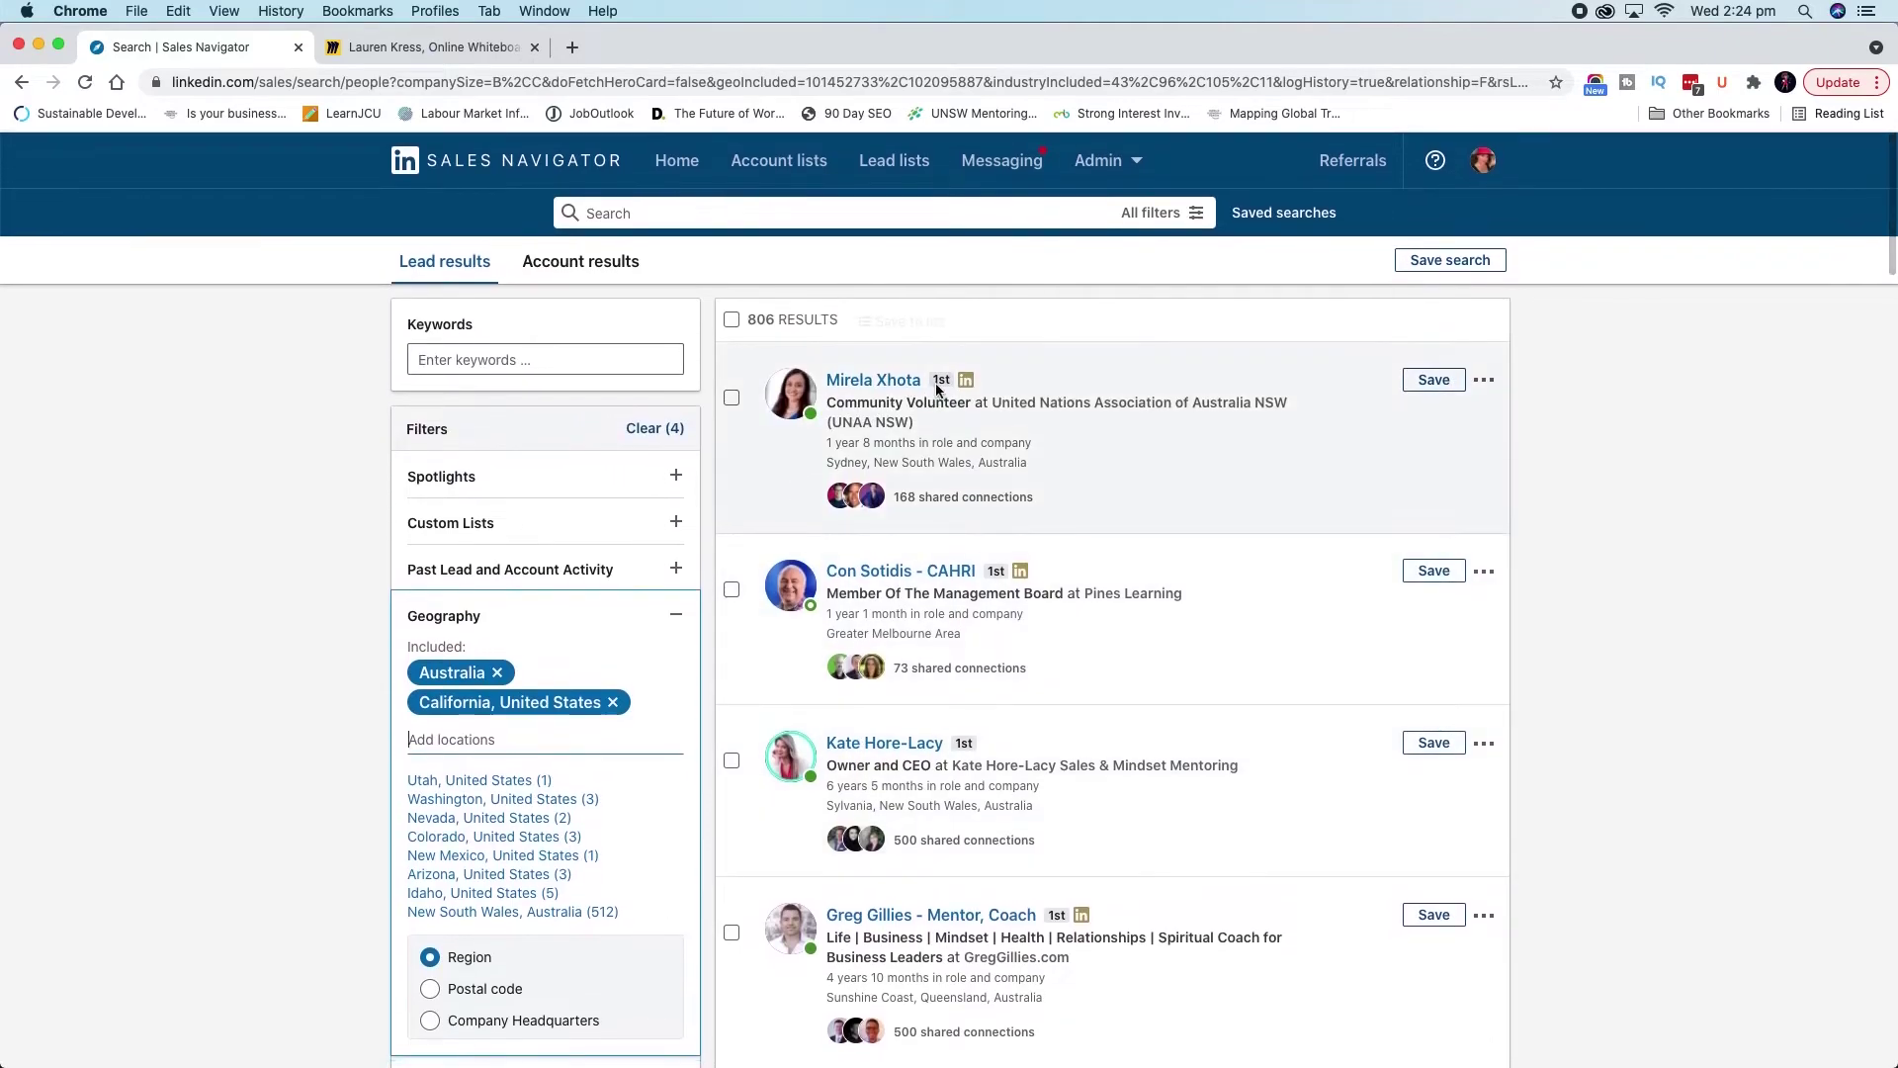
scroll(946, 504, "down", 5)
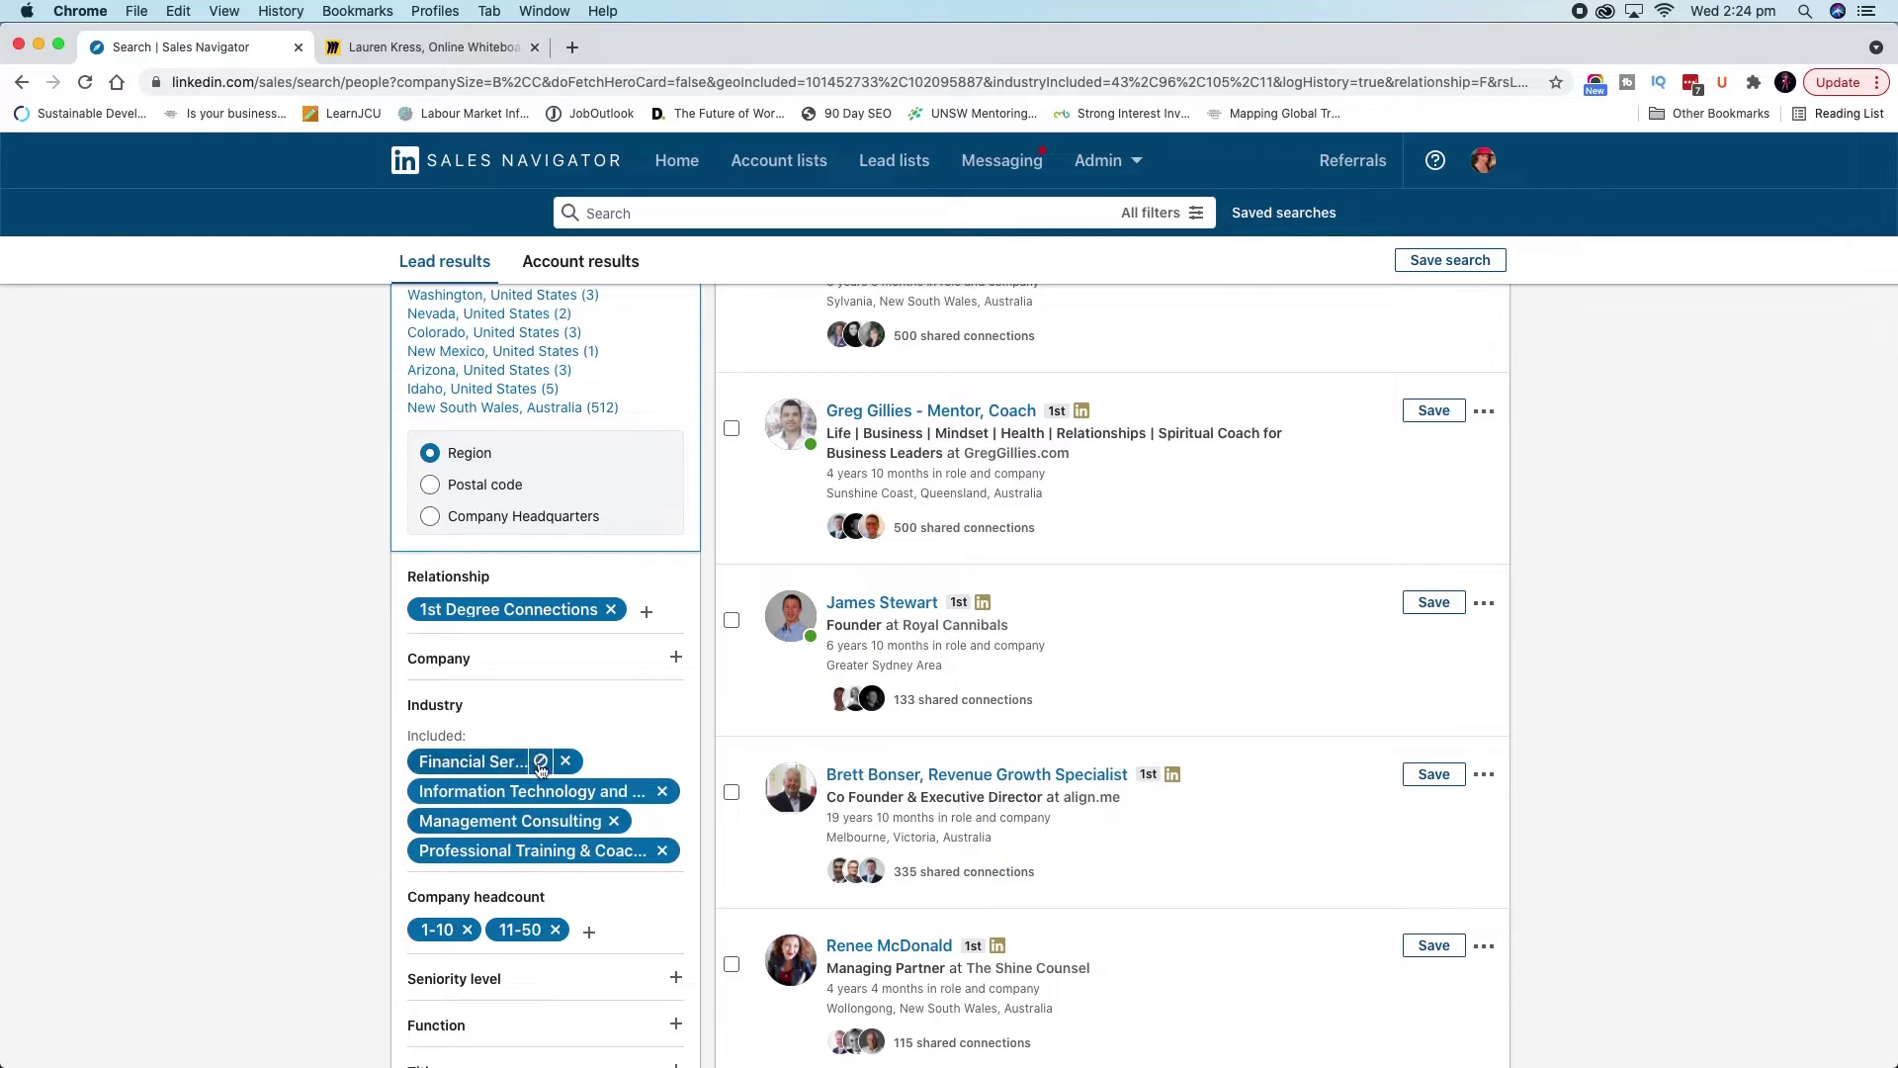
scroll(557, 852, "down", 5)
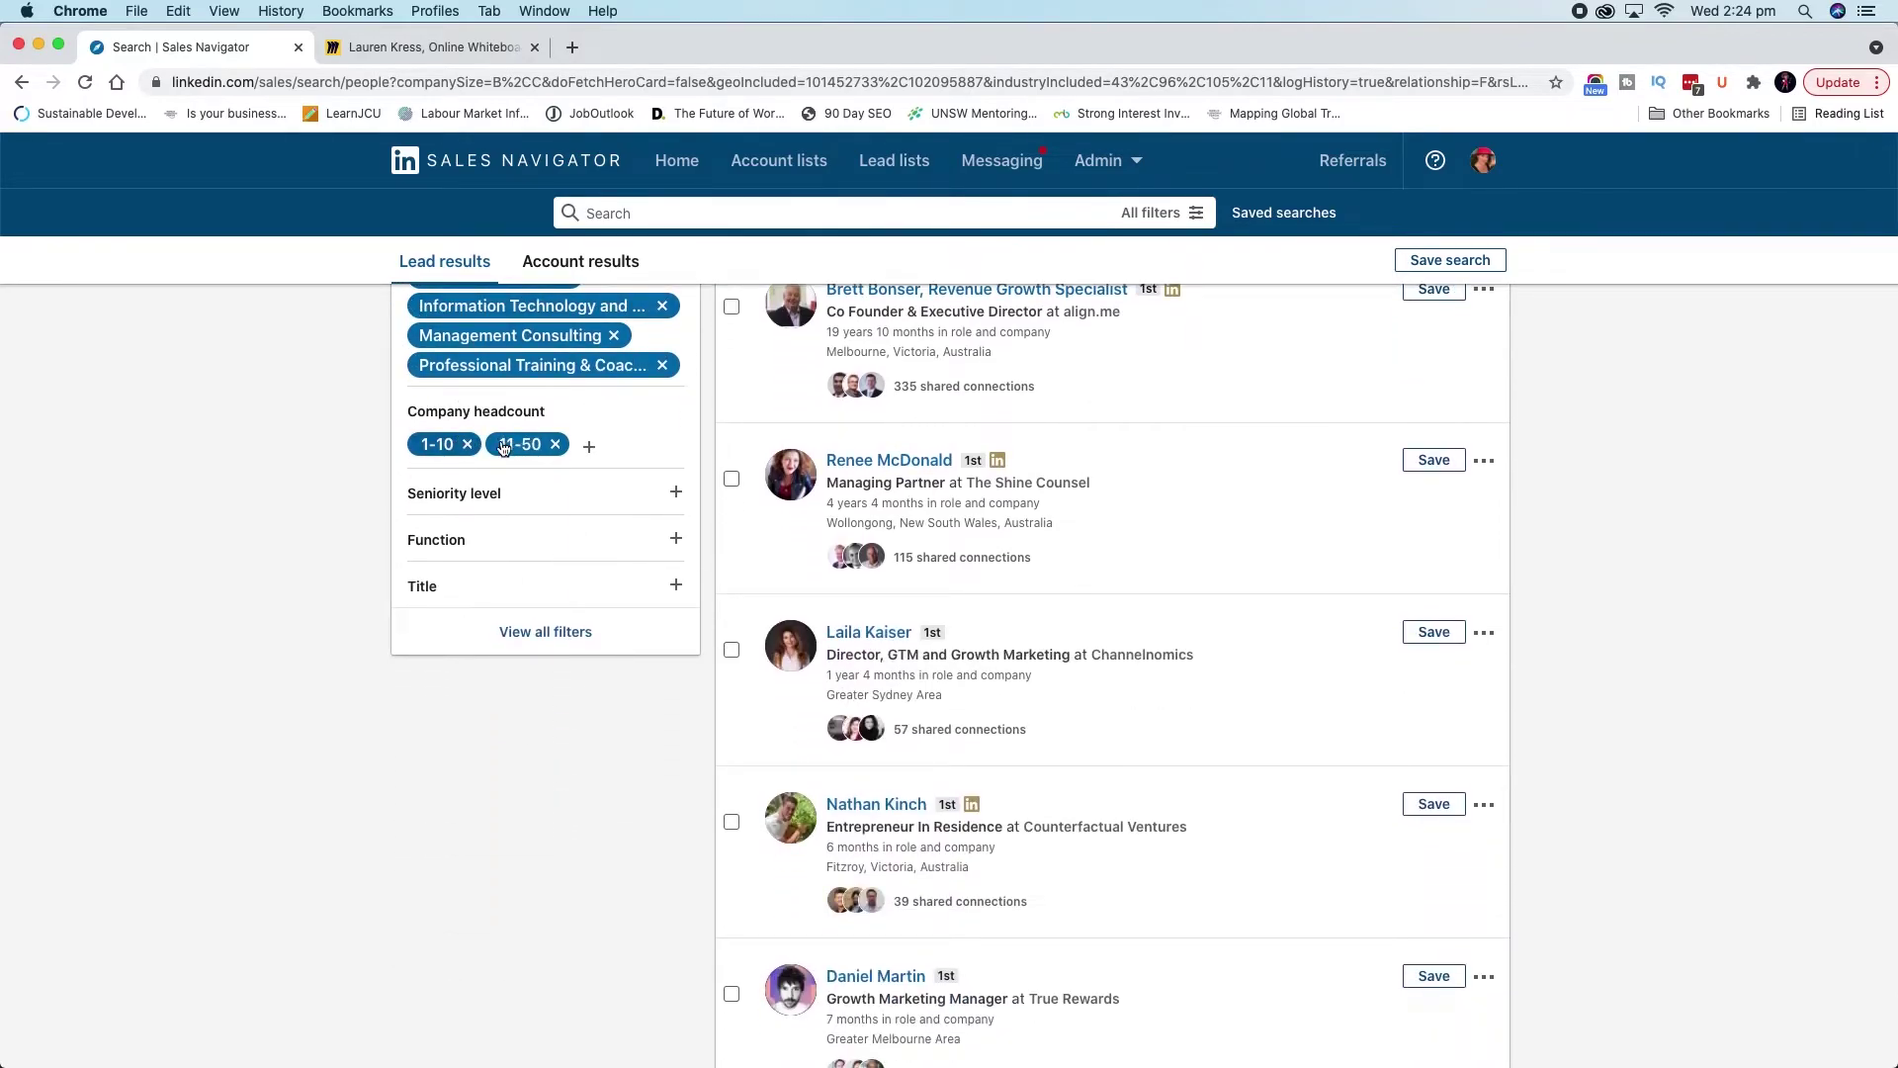
scroll(454, 452, "up", 2)
scroll(453, 450, "up", 5)
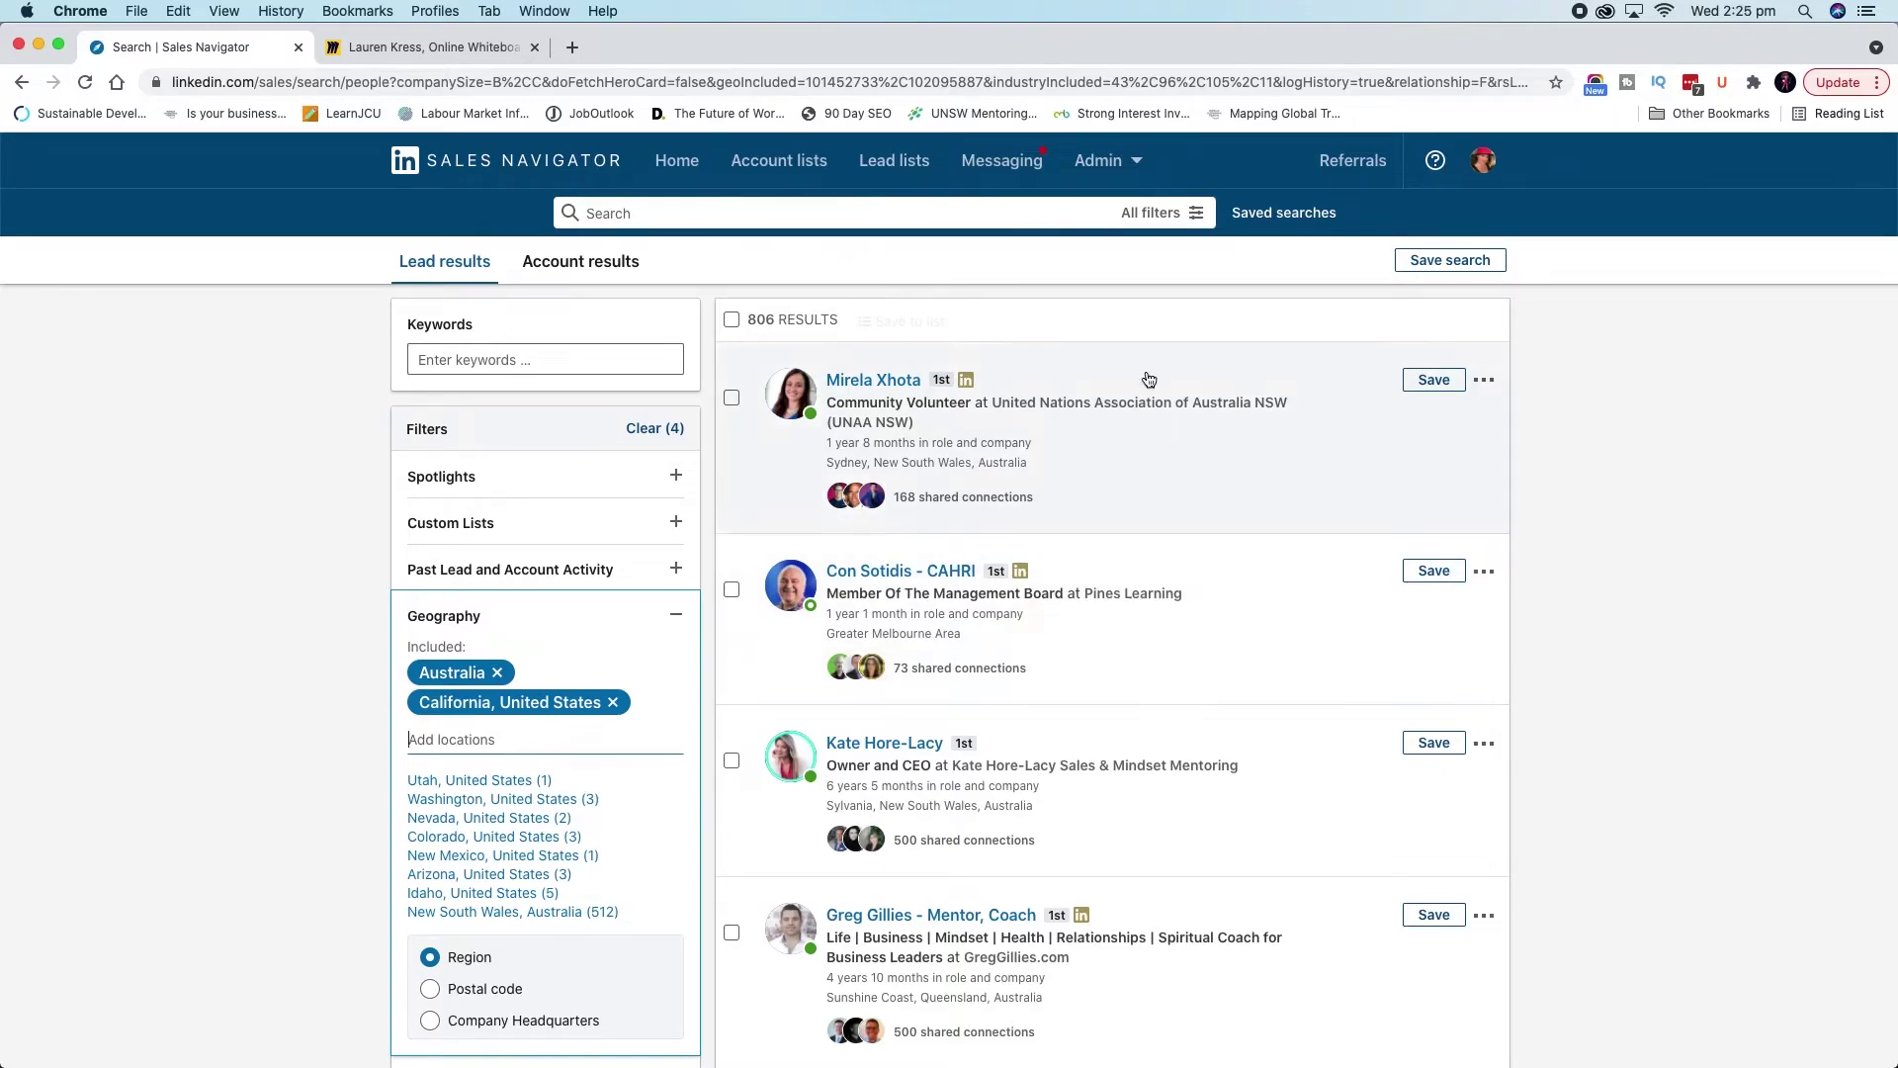
Start saving the current lead search and set its alert frequency to Daily
left_click(1465, 262)
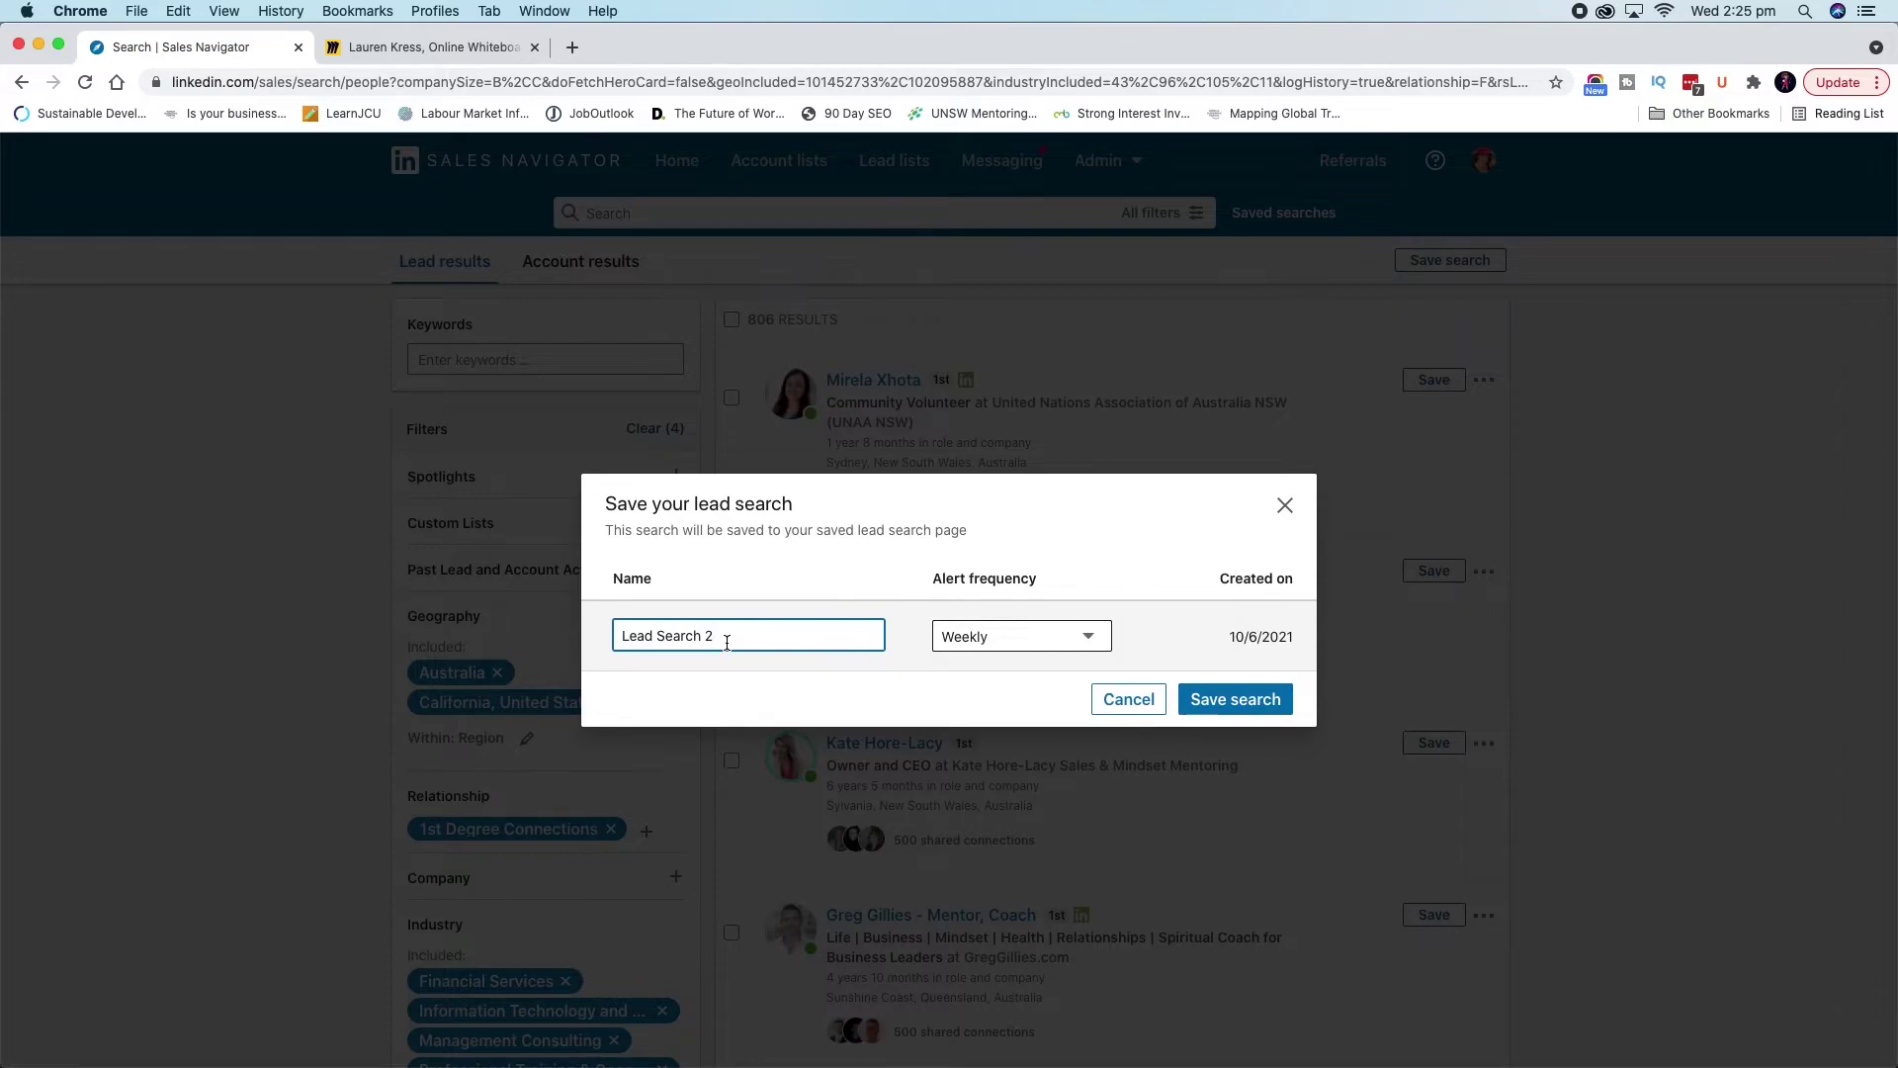
left_click_drag(736, 637, 619, 637)
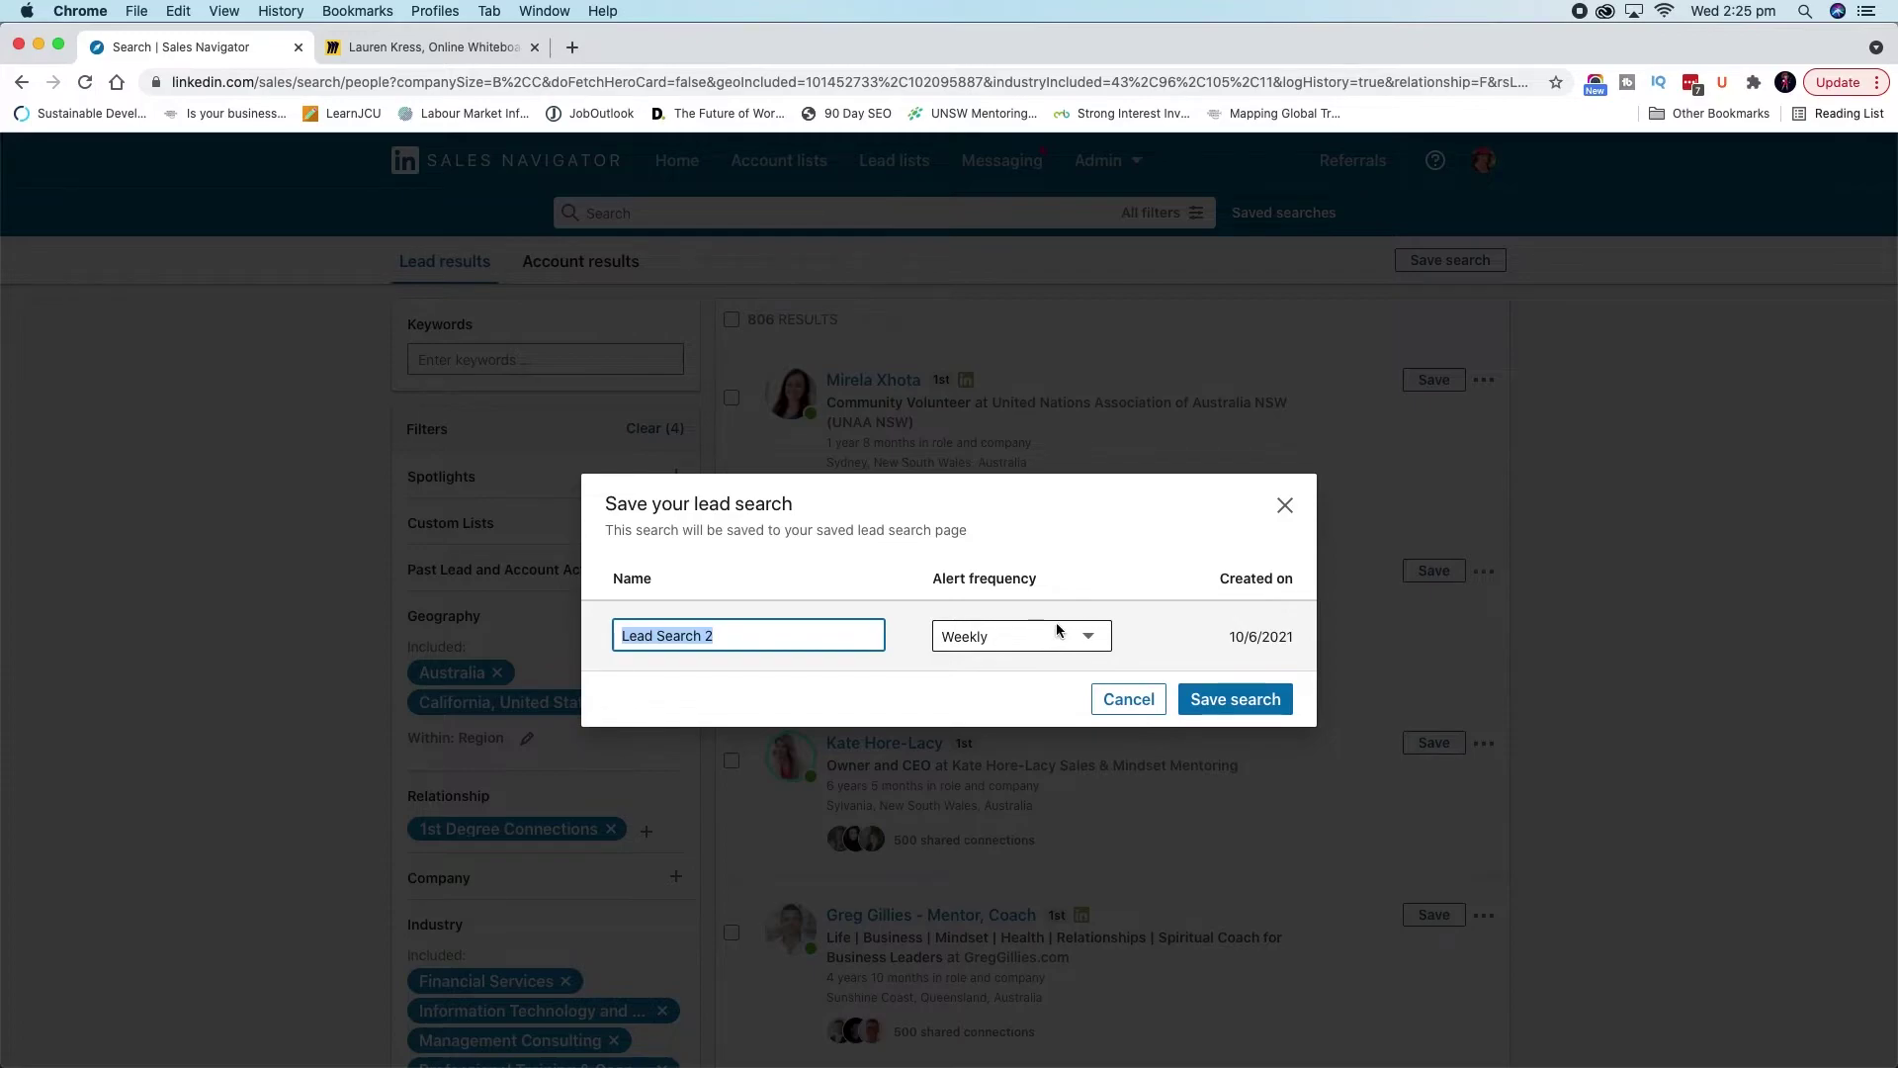
left_click(1080, 641)
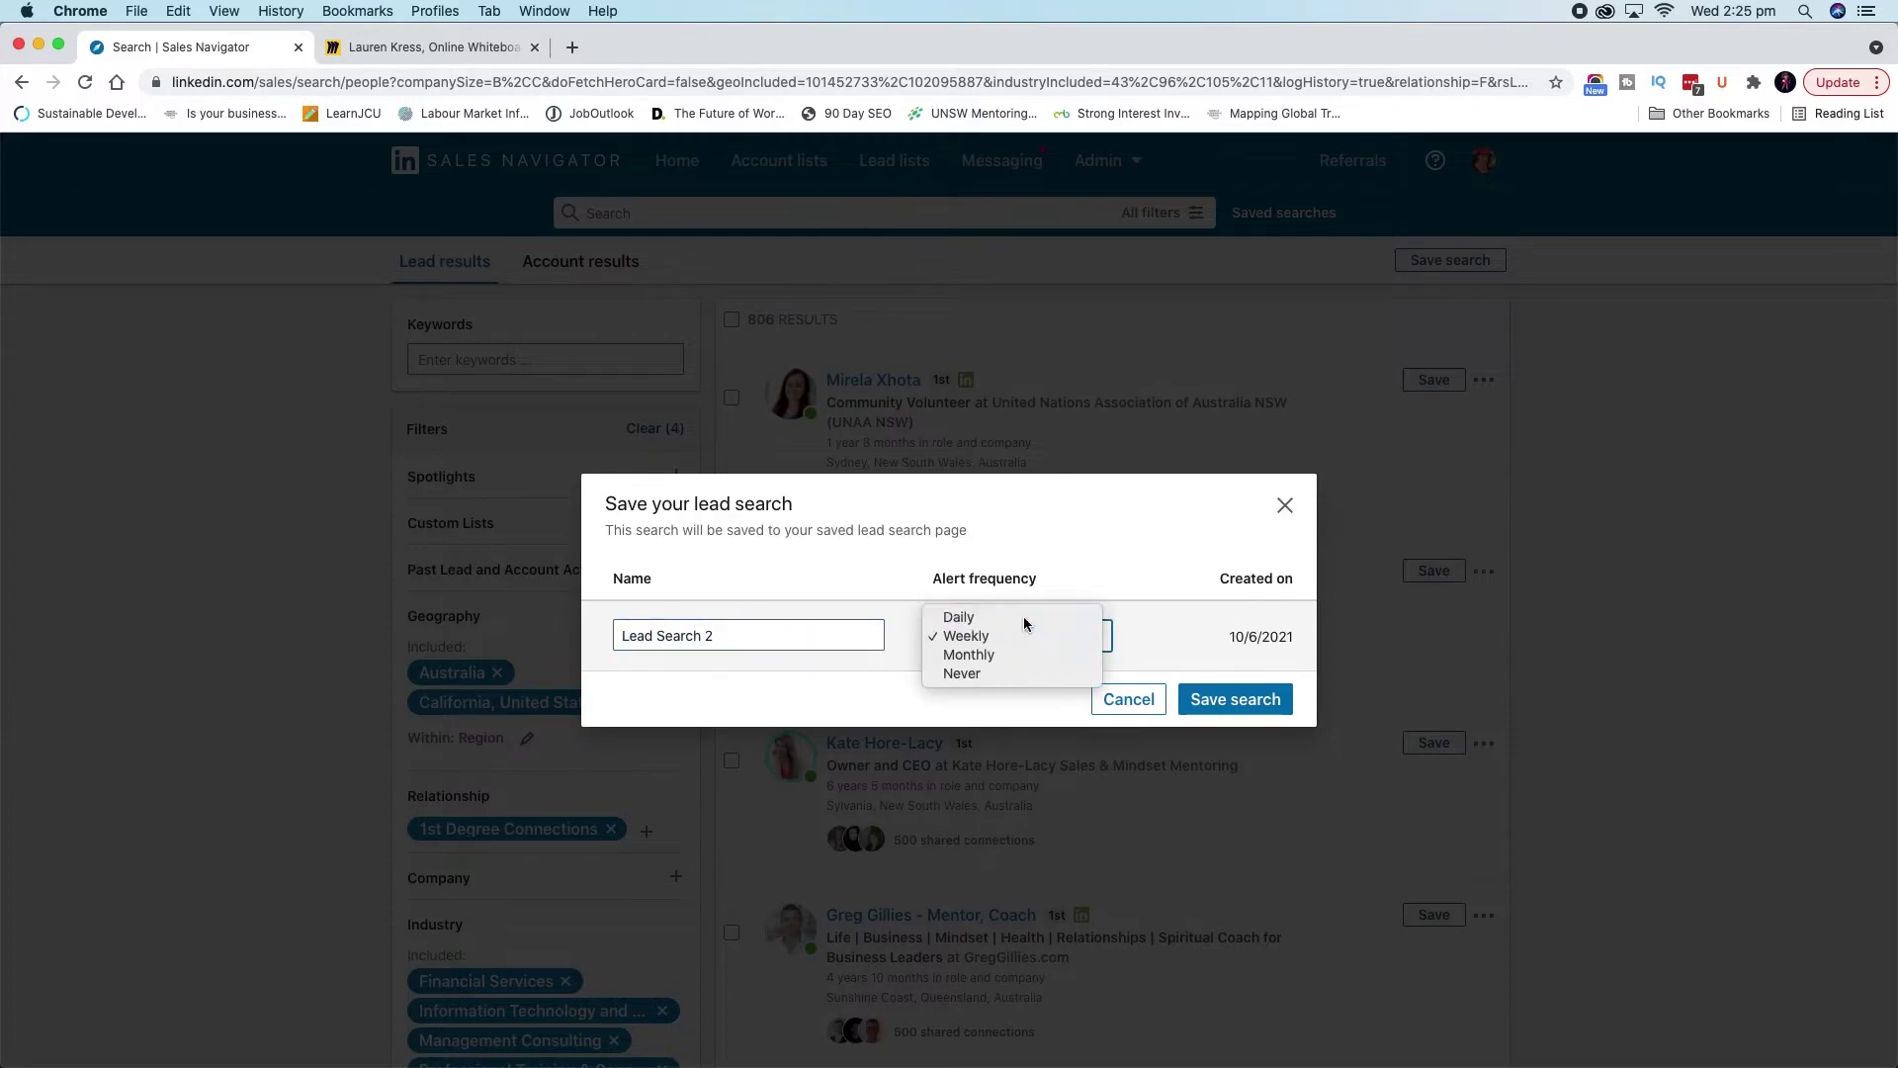
left_click(1024, 616)
left_click(1086, 648)
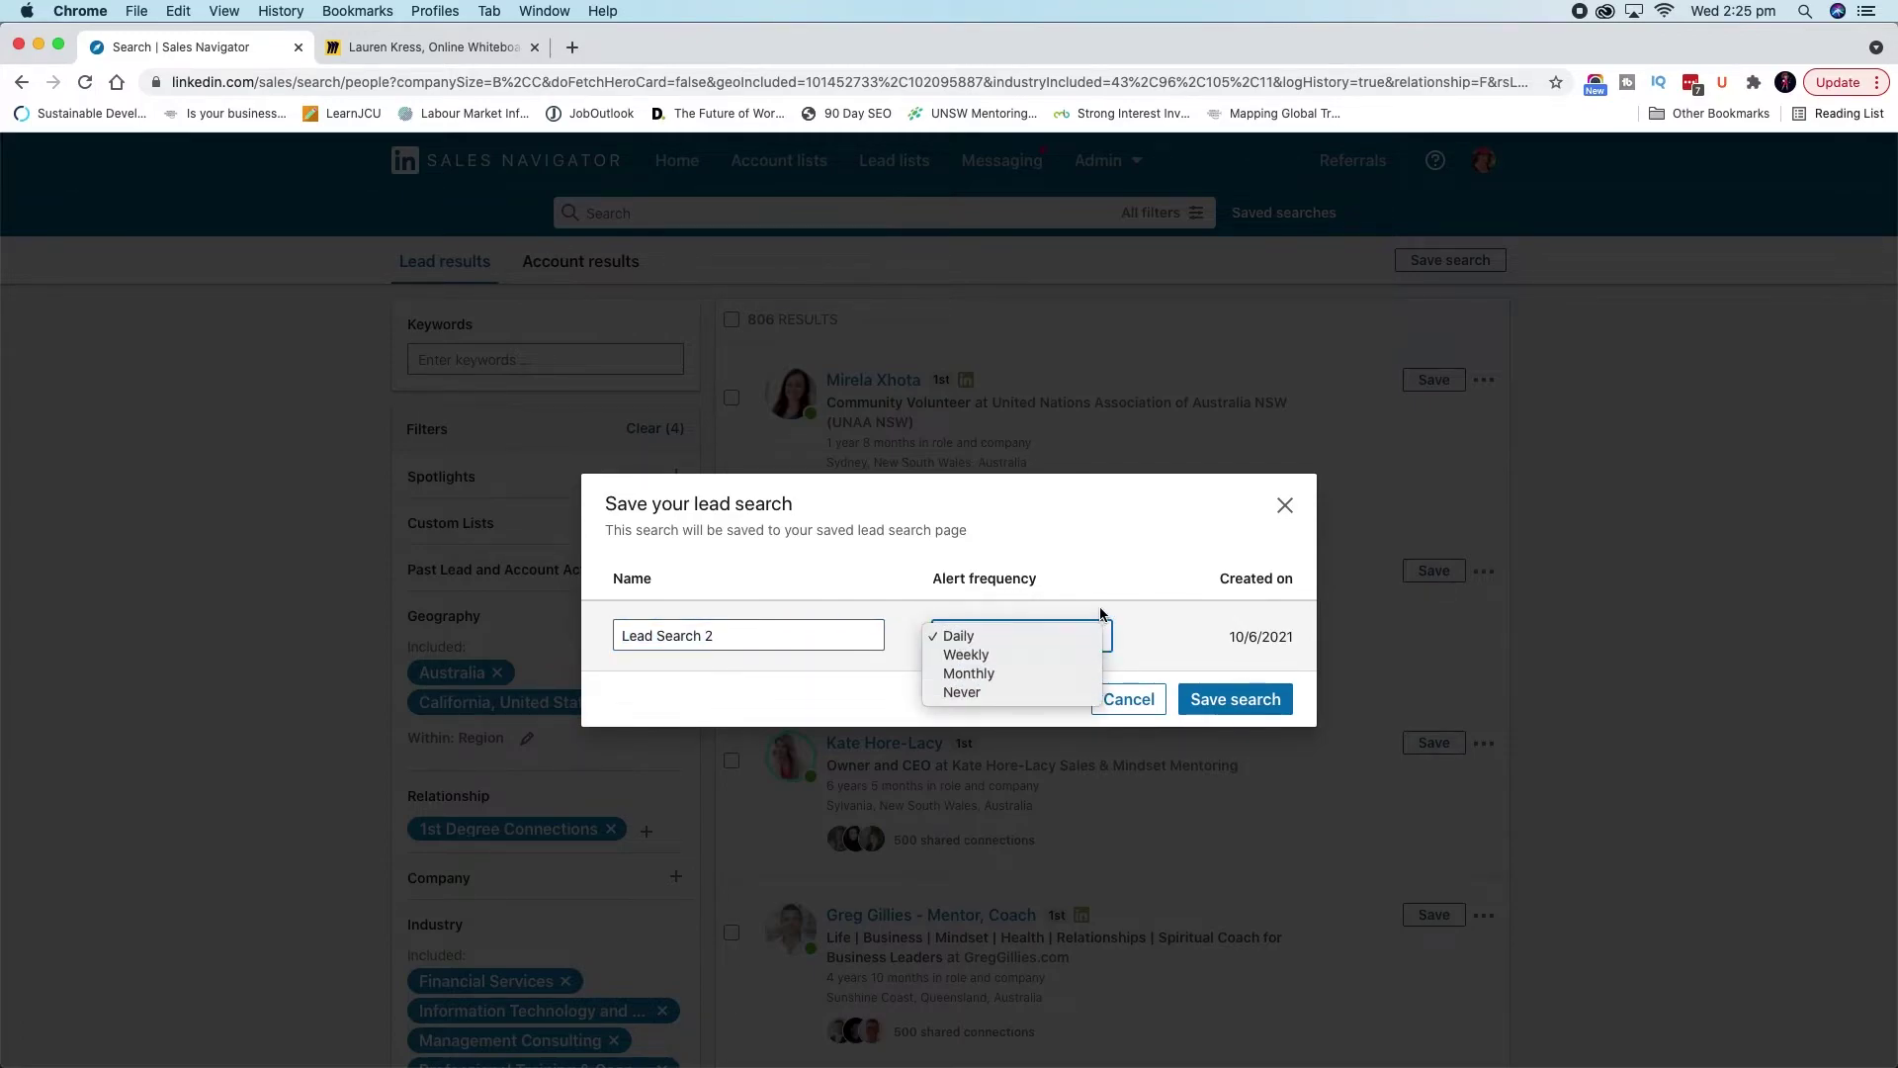
left_click(1099, 607)
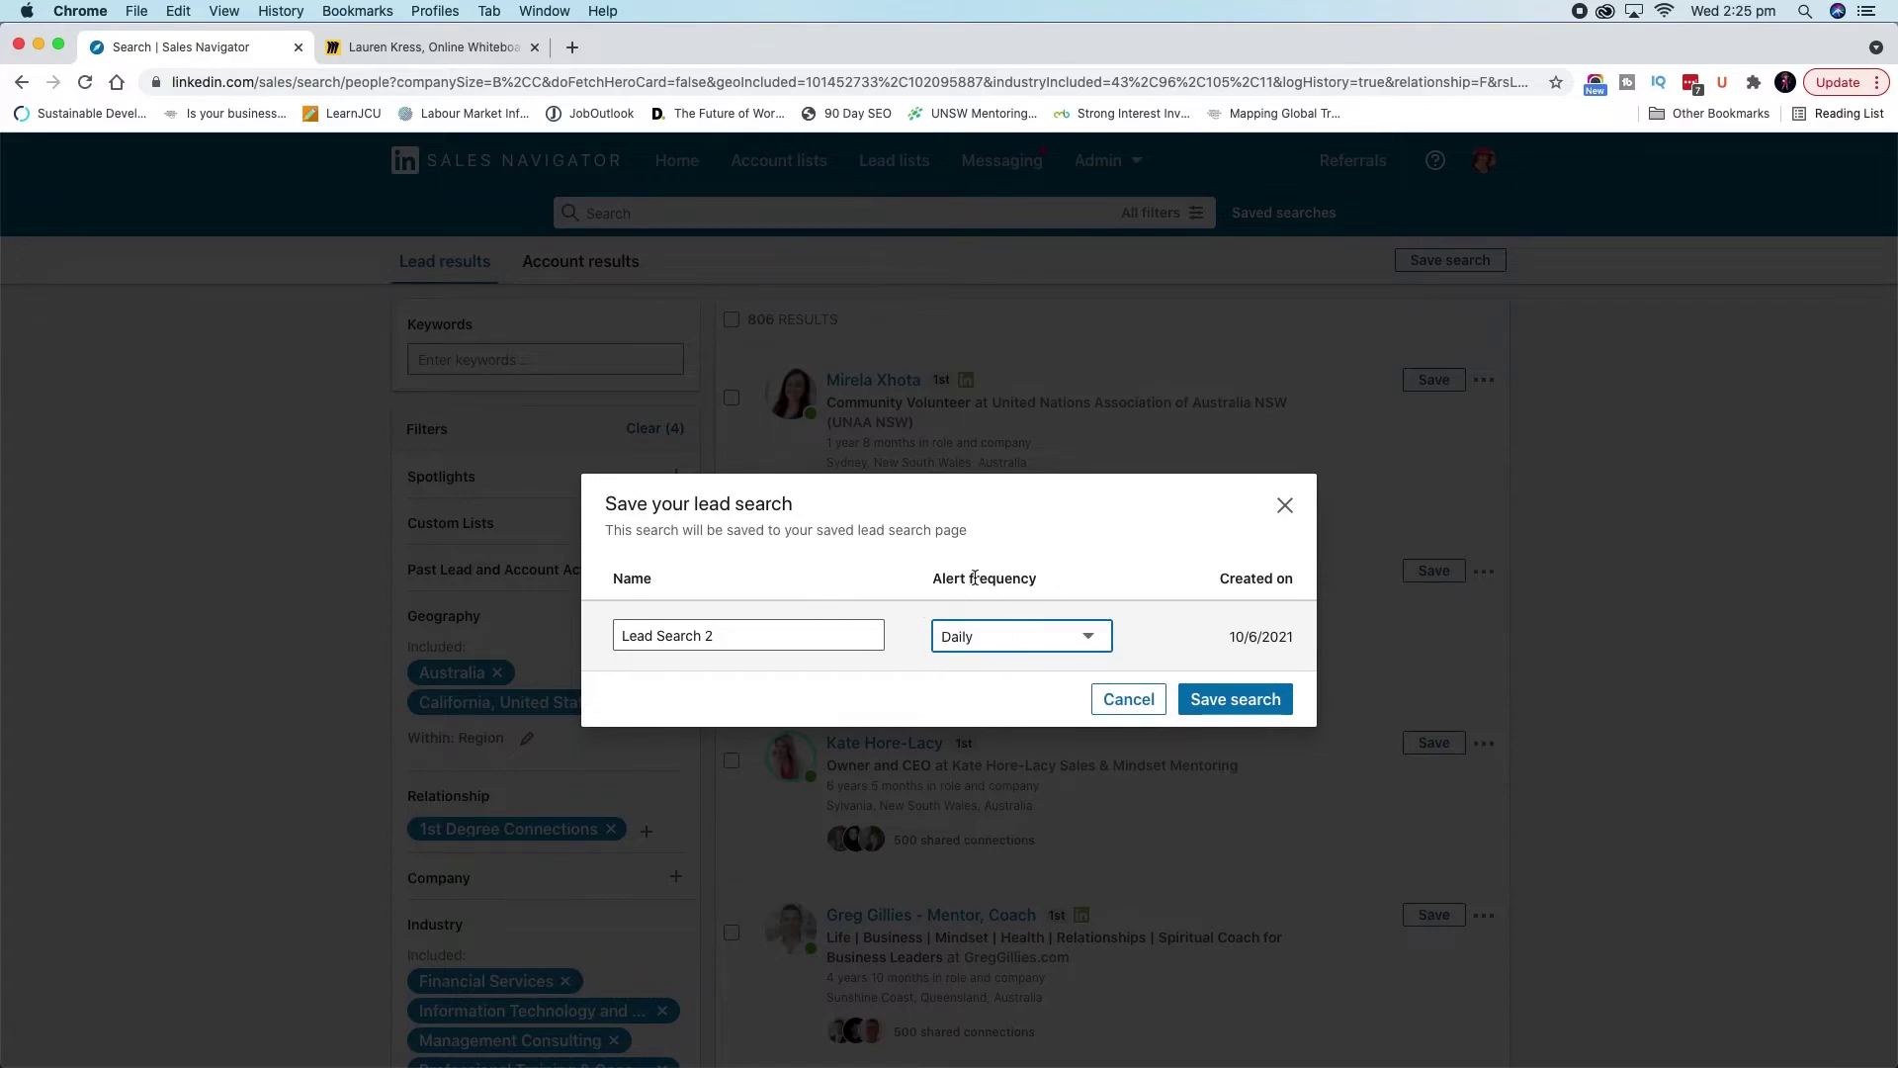
Name the lead search "Pacific Coast service professionals" and save it
left_click(788, 638)
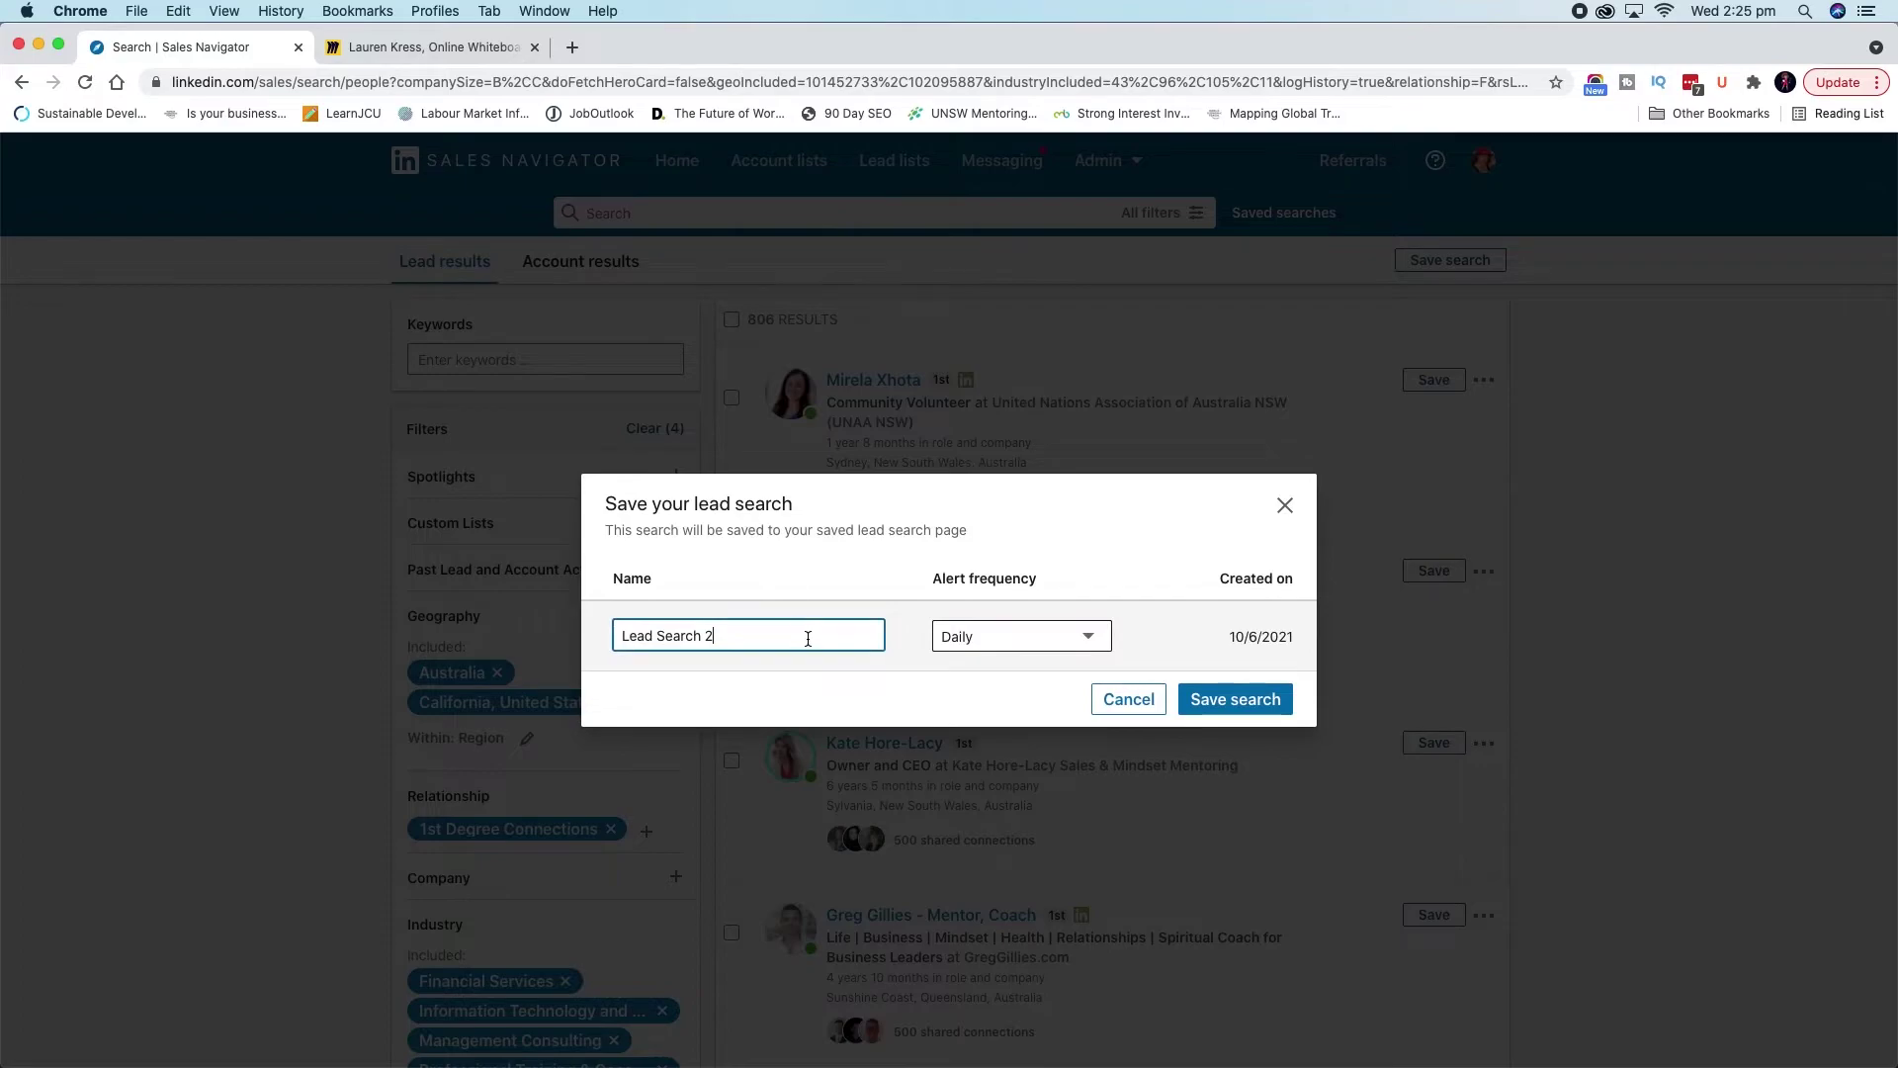
triple_click(668, 636)
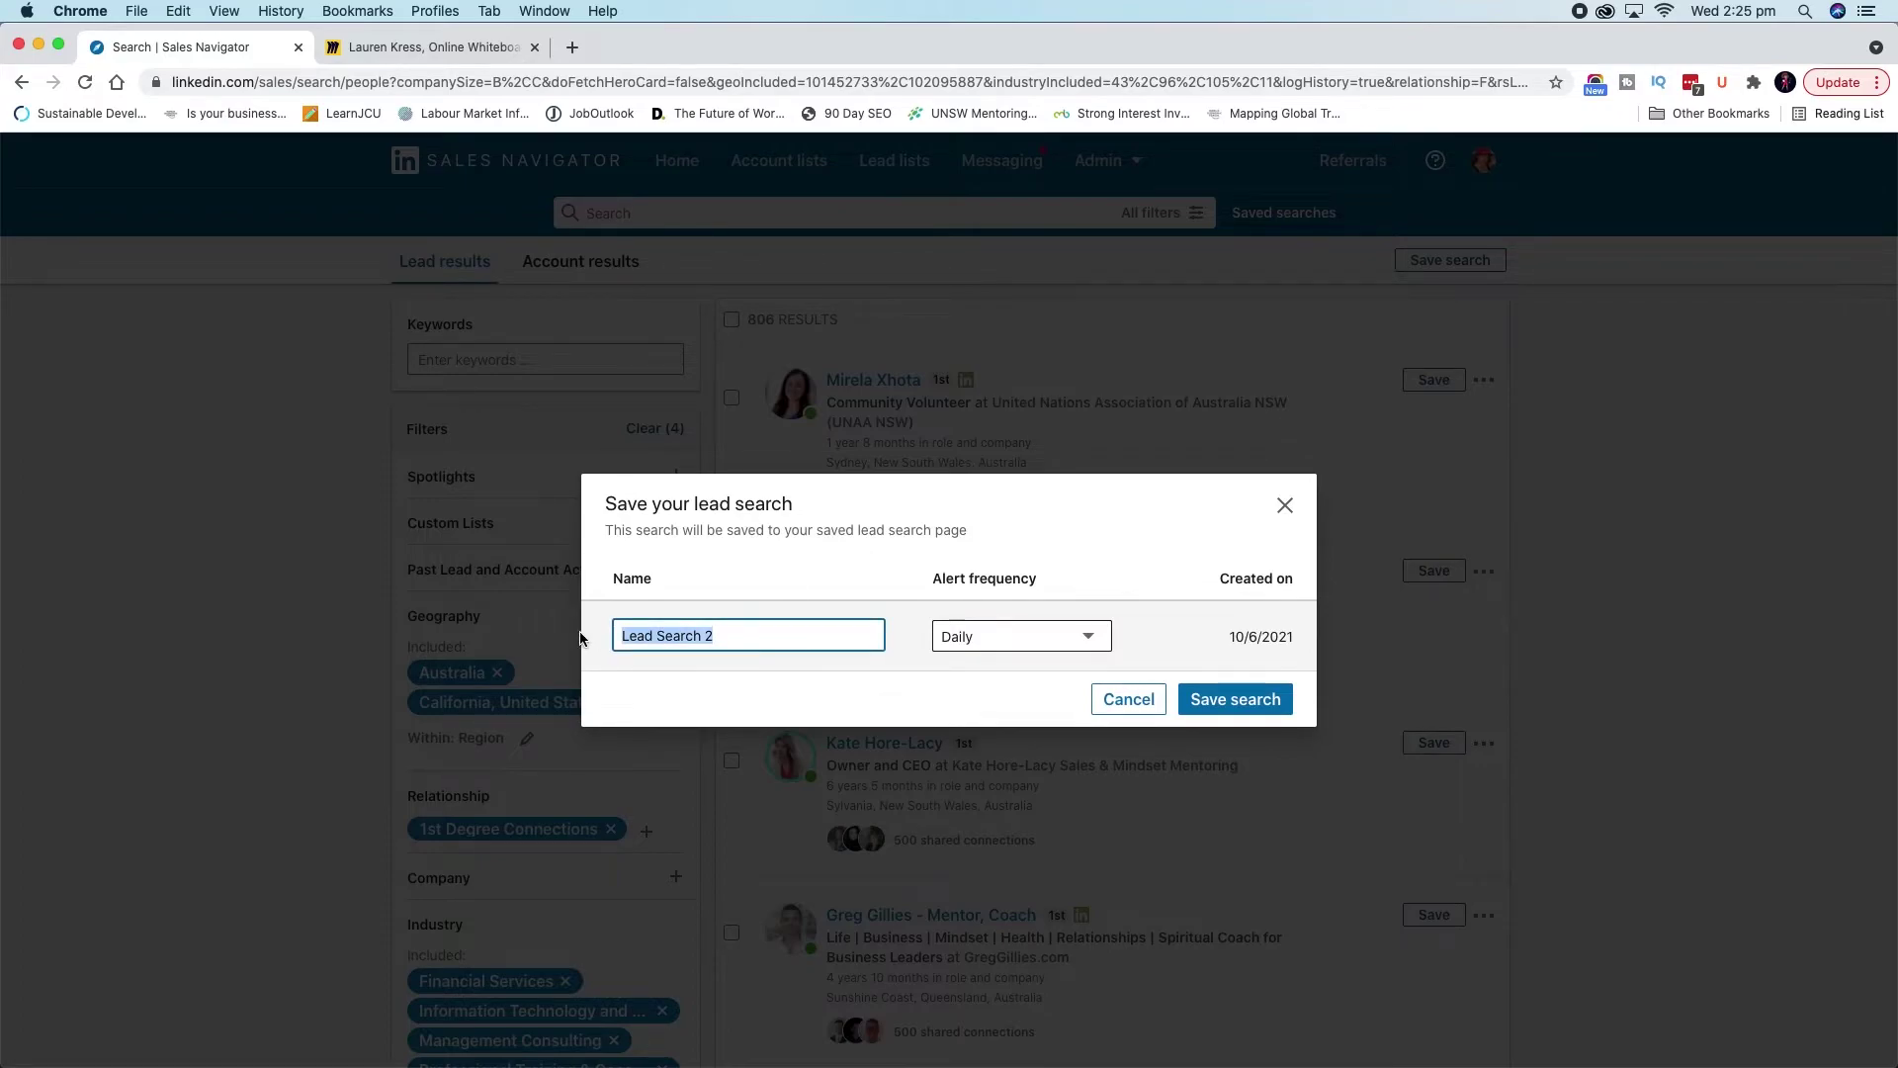
type("Pacific Coast service")
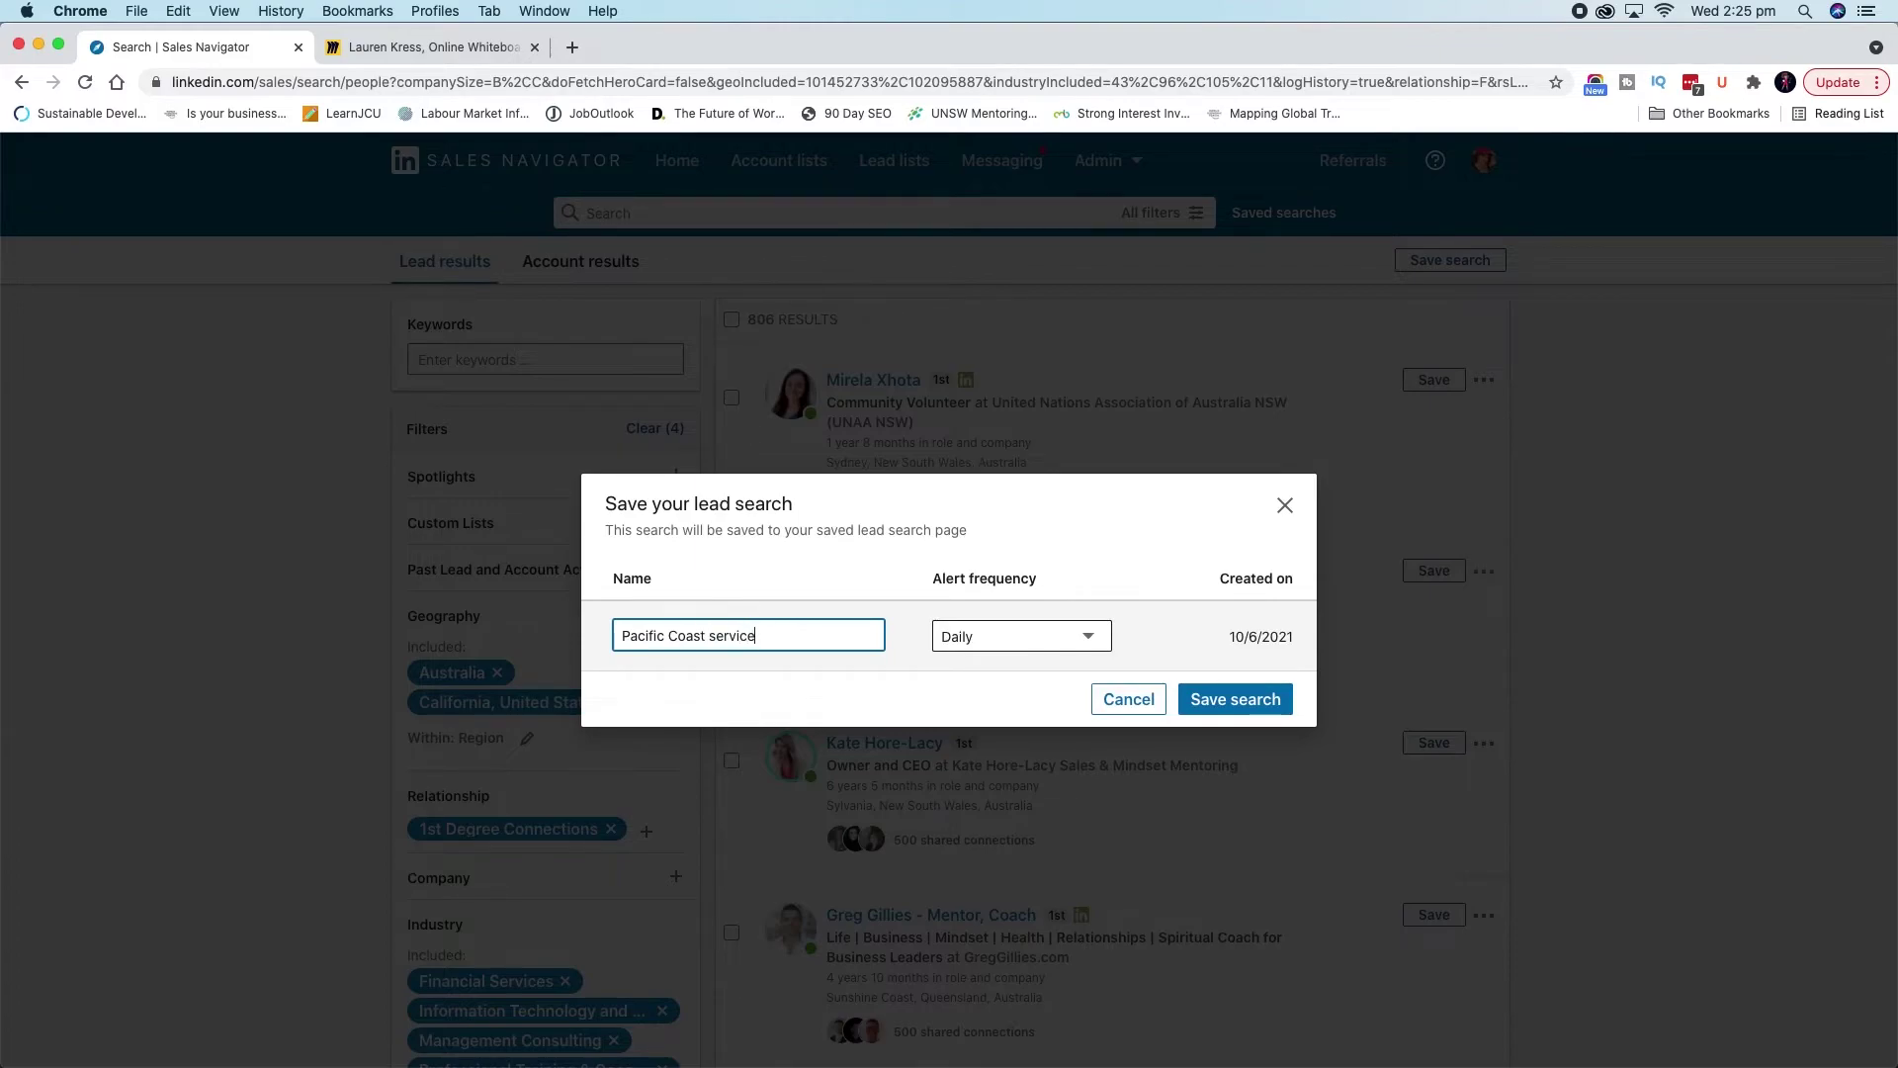
type("businesses")
left_click_drag(835, 636, 762, 636)
type("professionals")
left_click(1247, 704)
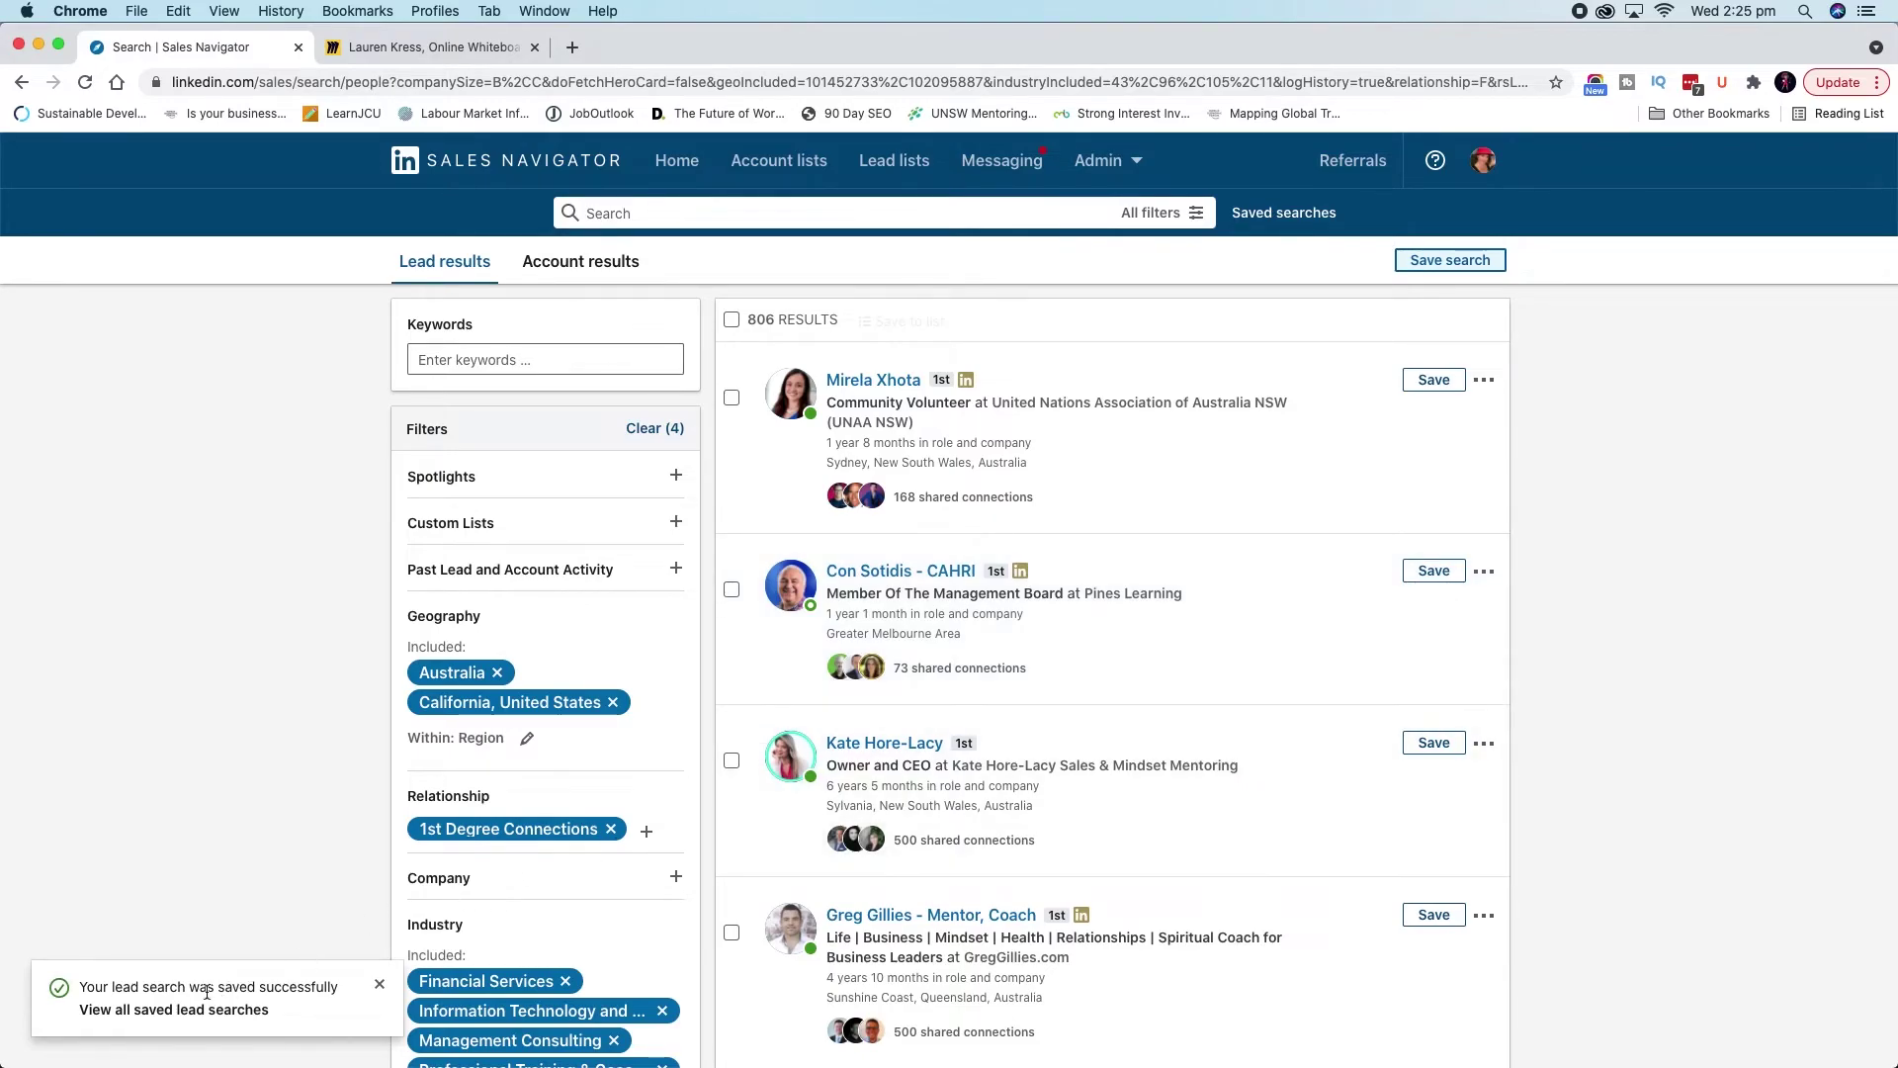
View all saved lead searches and reopen the Pacific Coast service professionals search
left_click(188, 1015)
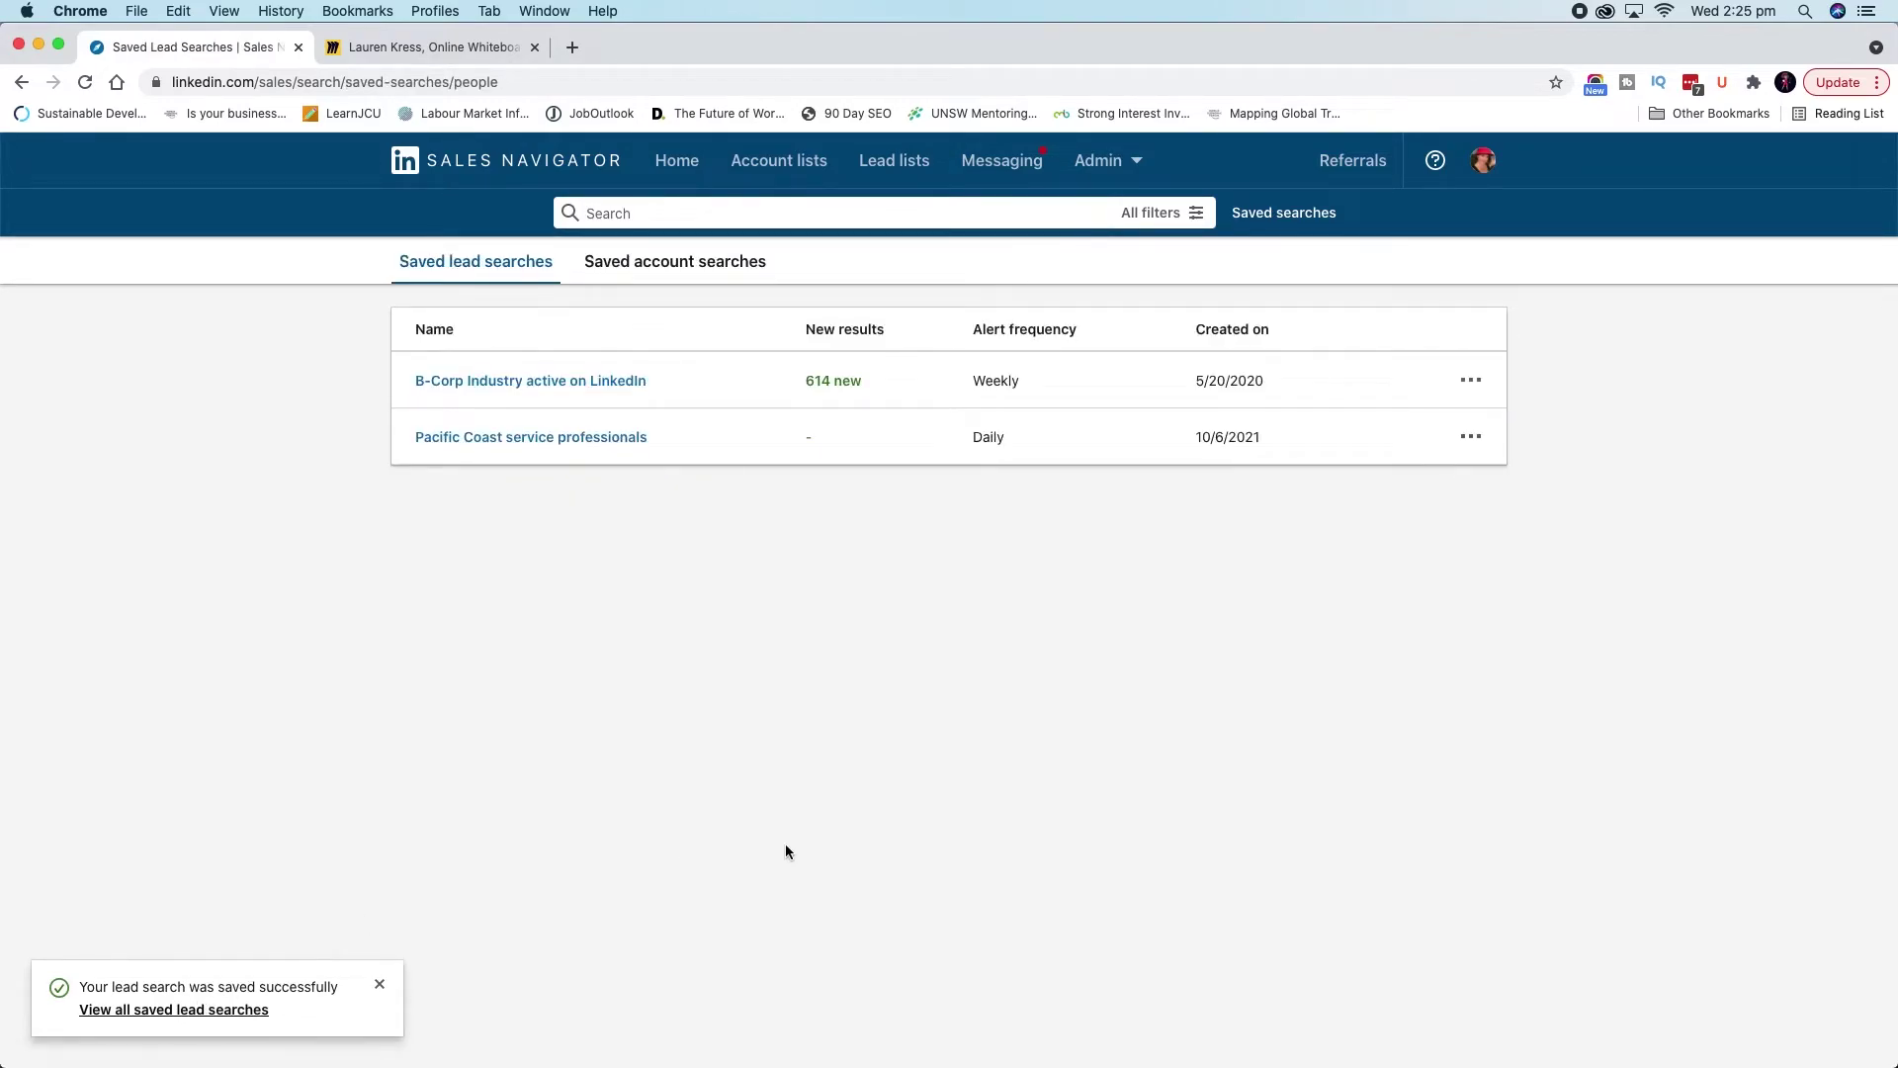
left_click(590, 444)
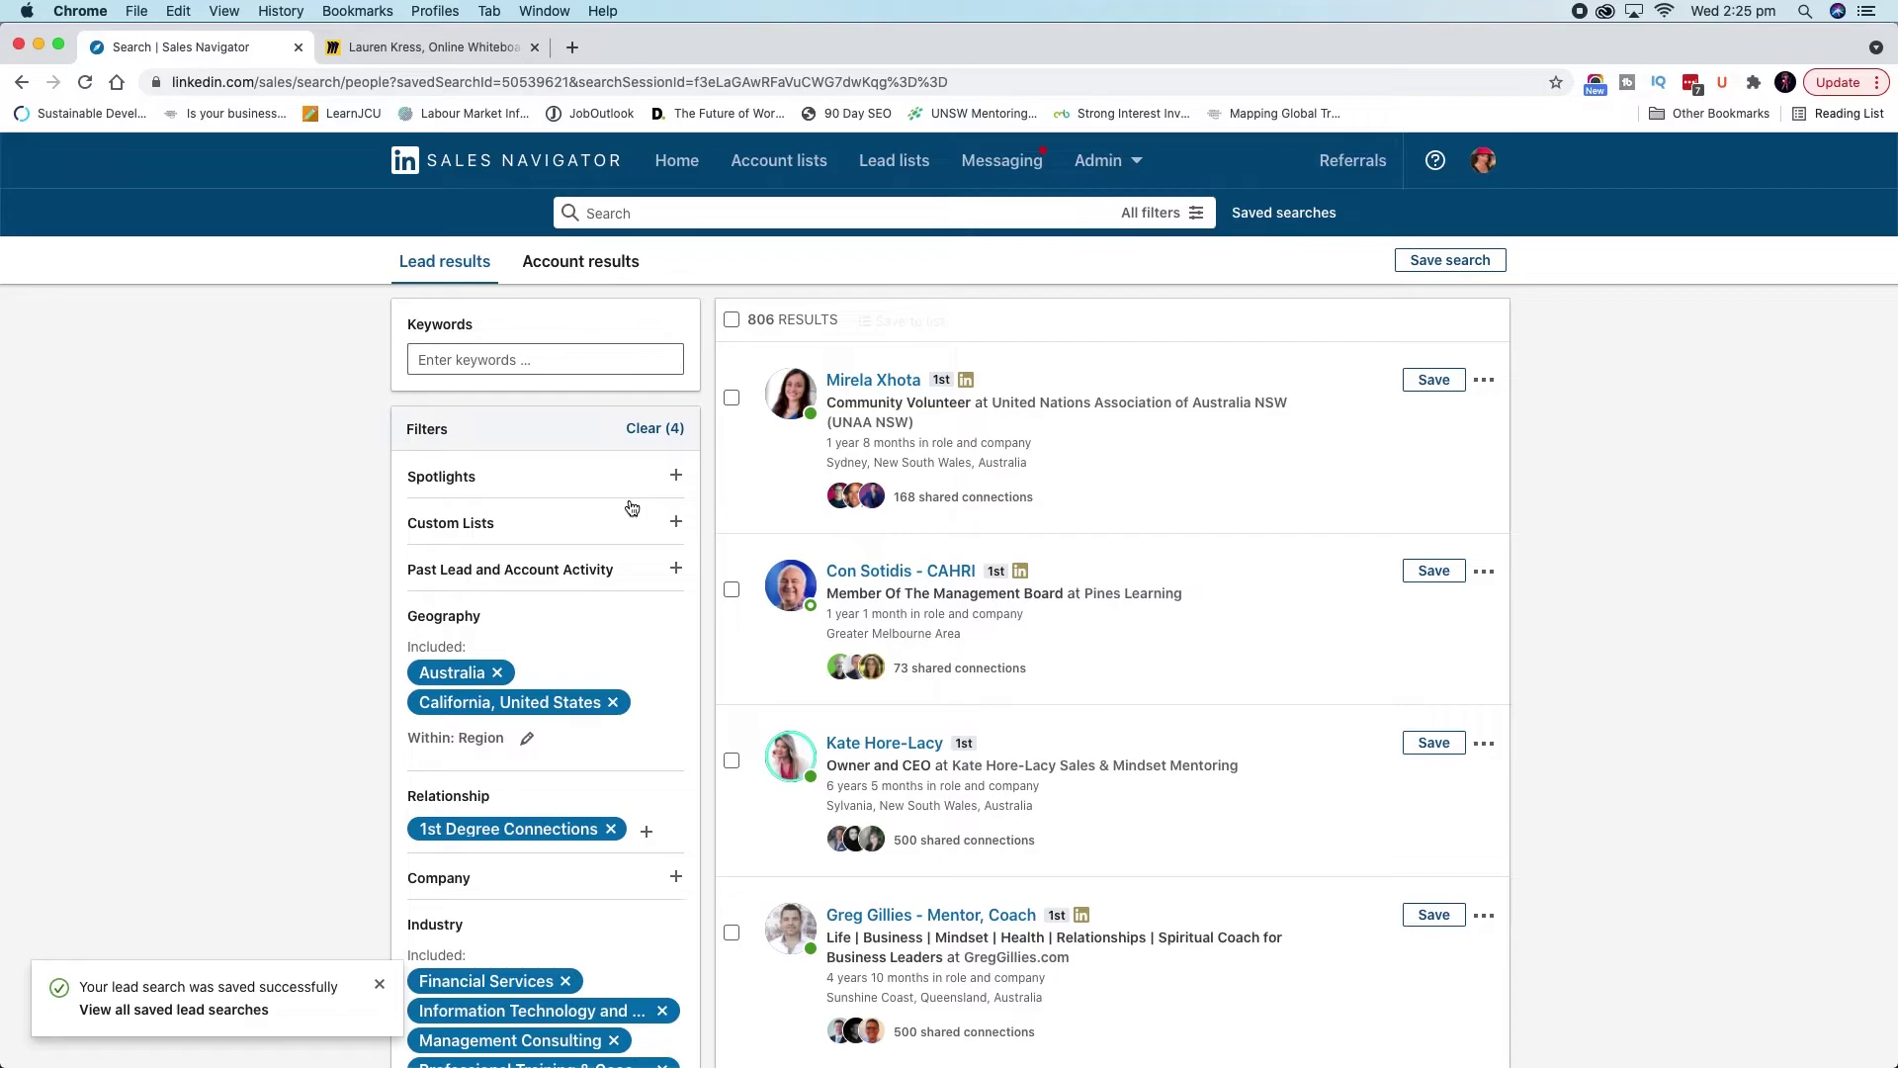
Narrow the reopened lead search to the Owner and Director seniority levels and look over the results
scroll(632, 507, "down", 5)
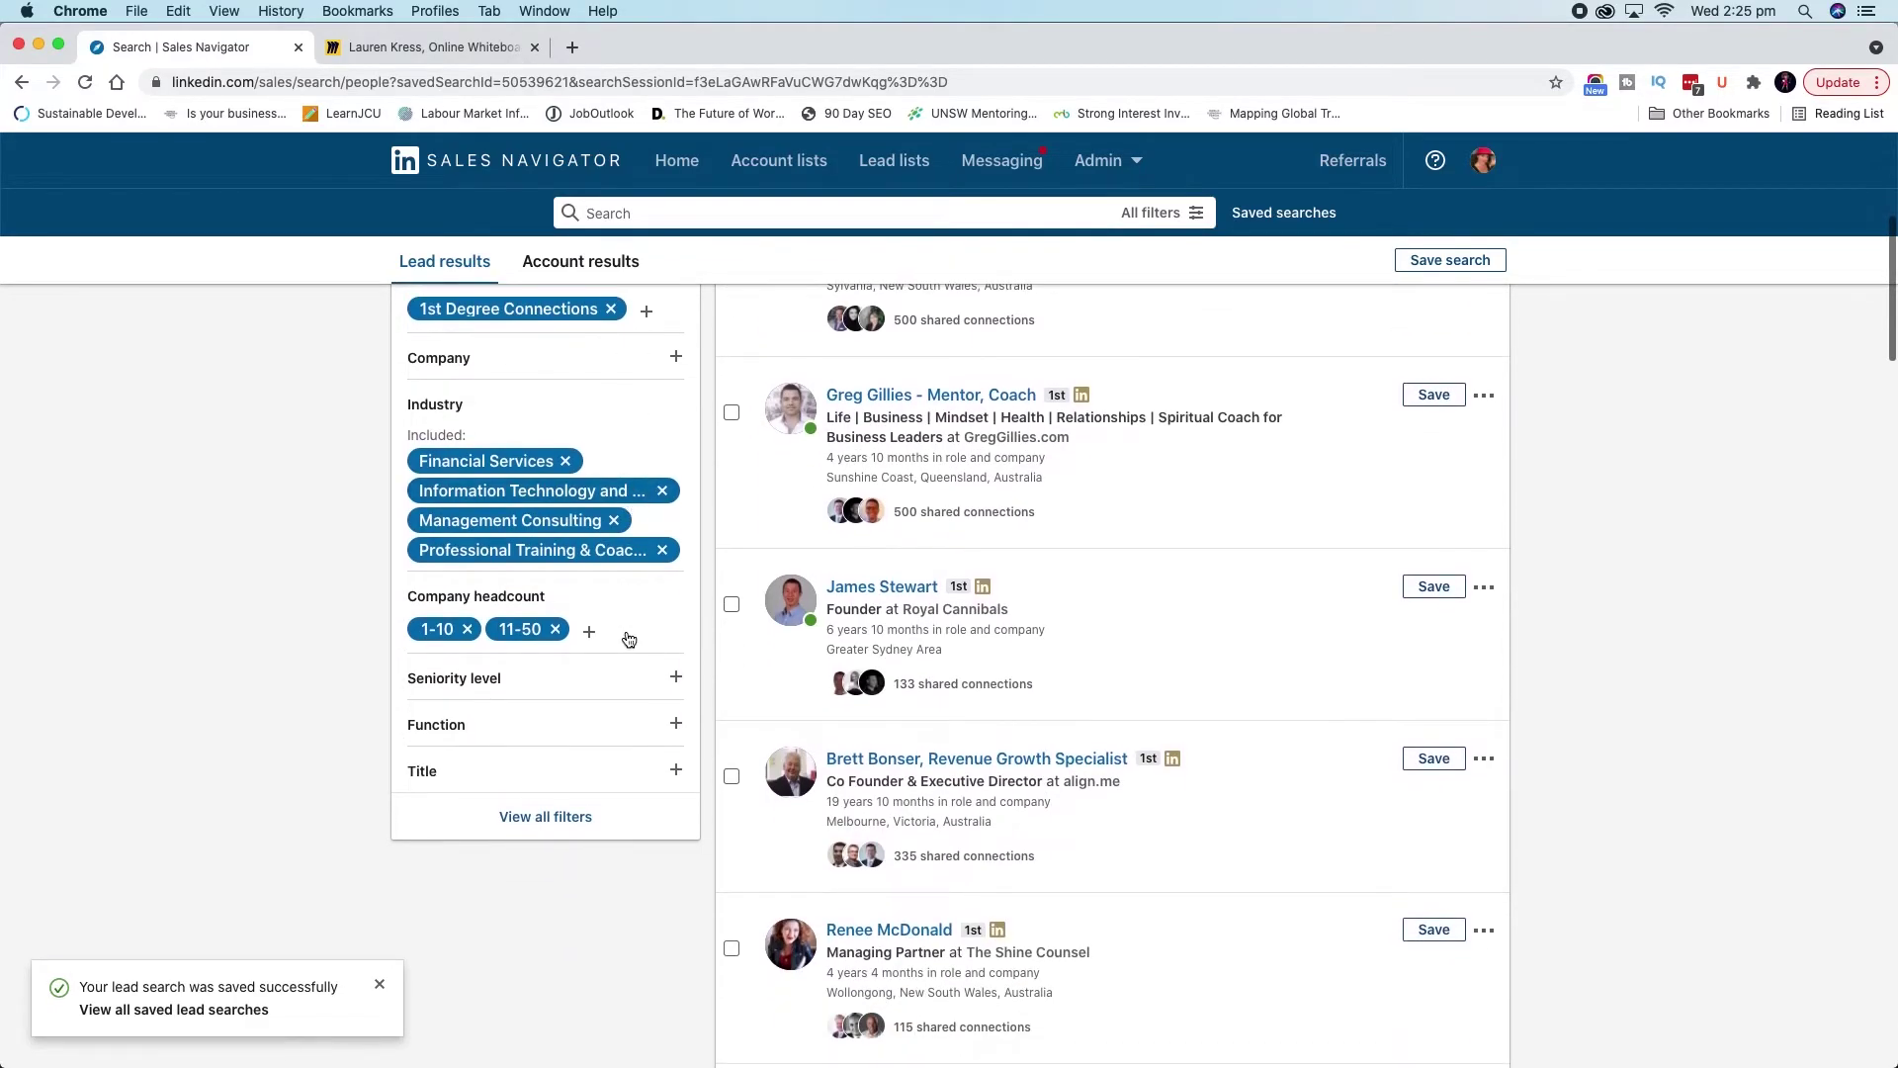
left_click(676, 692)
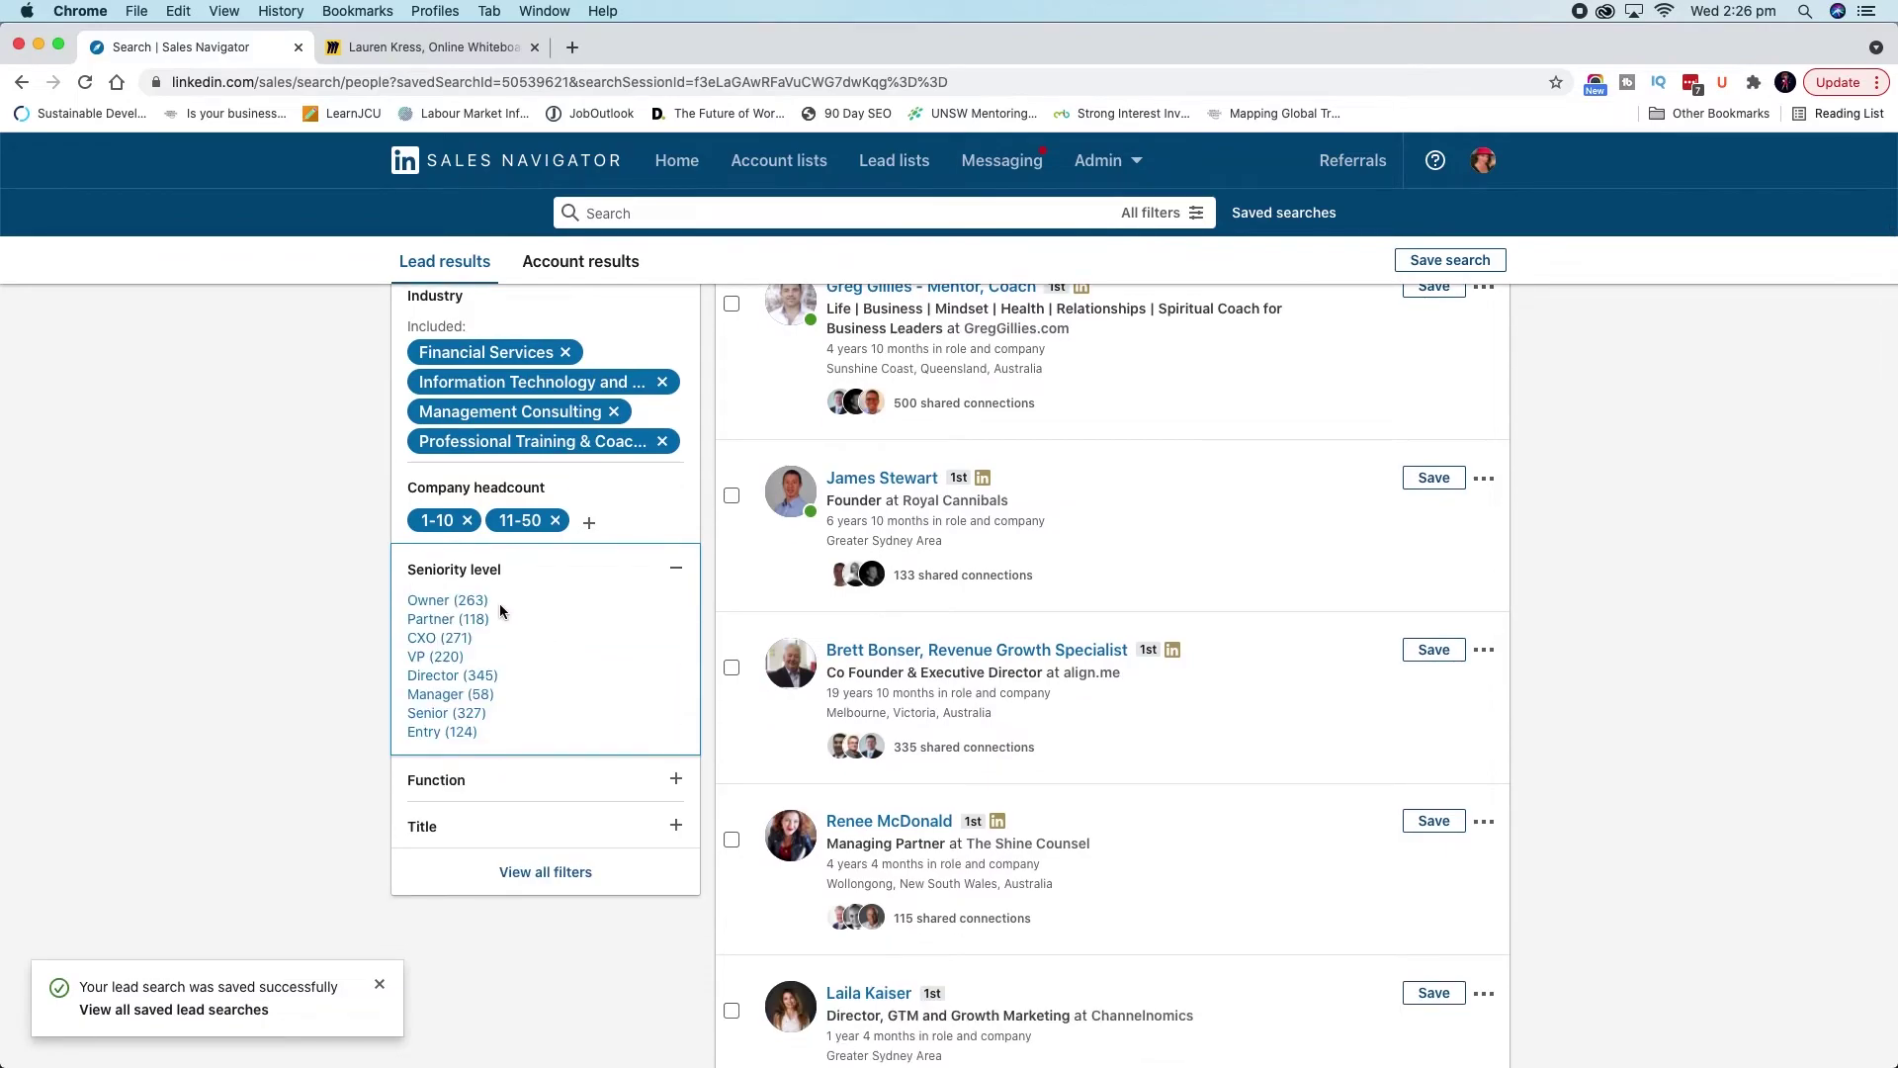
left_click(468, 601)
scroll(465, 608, "down", 8)
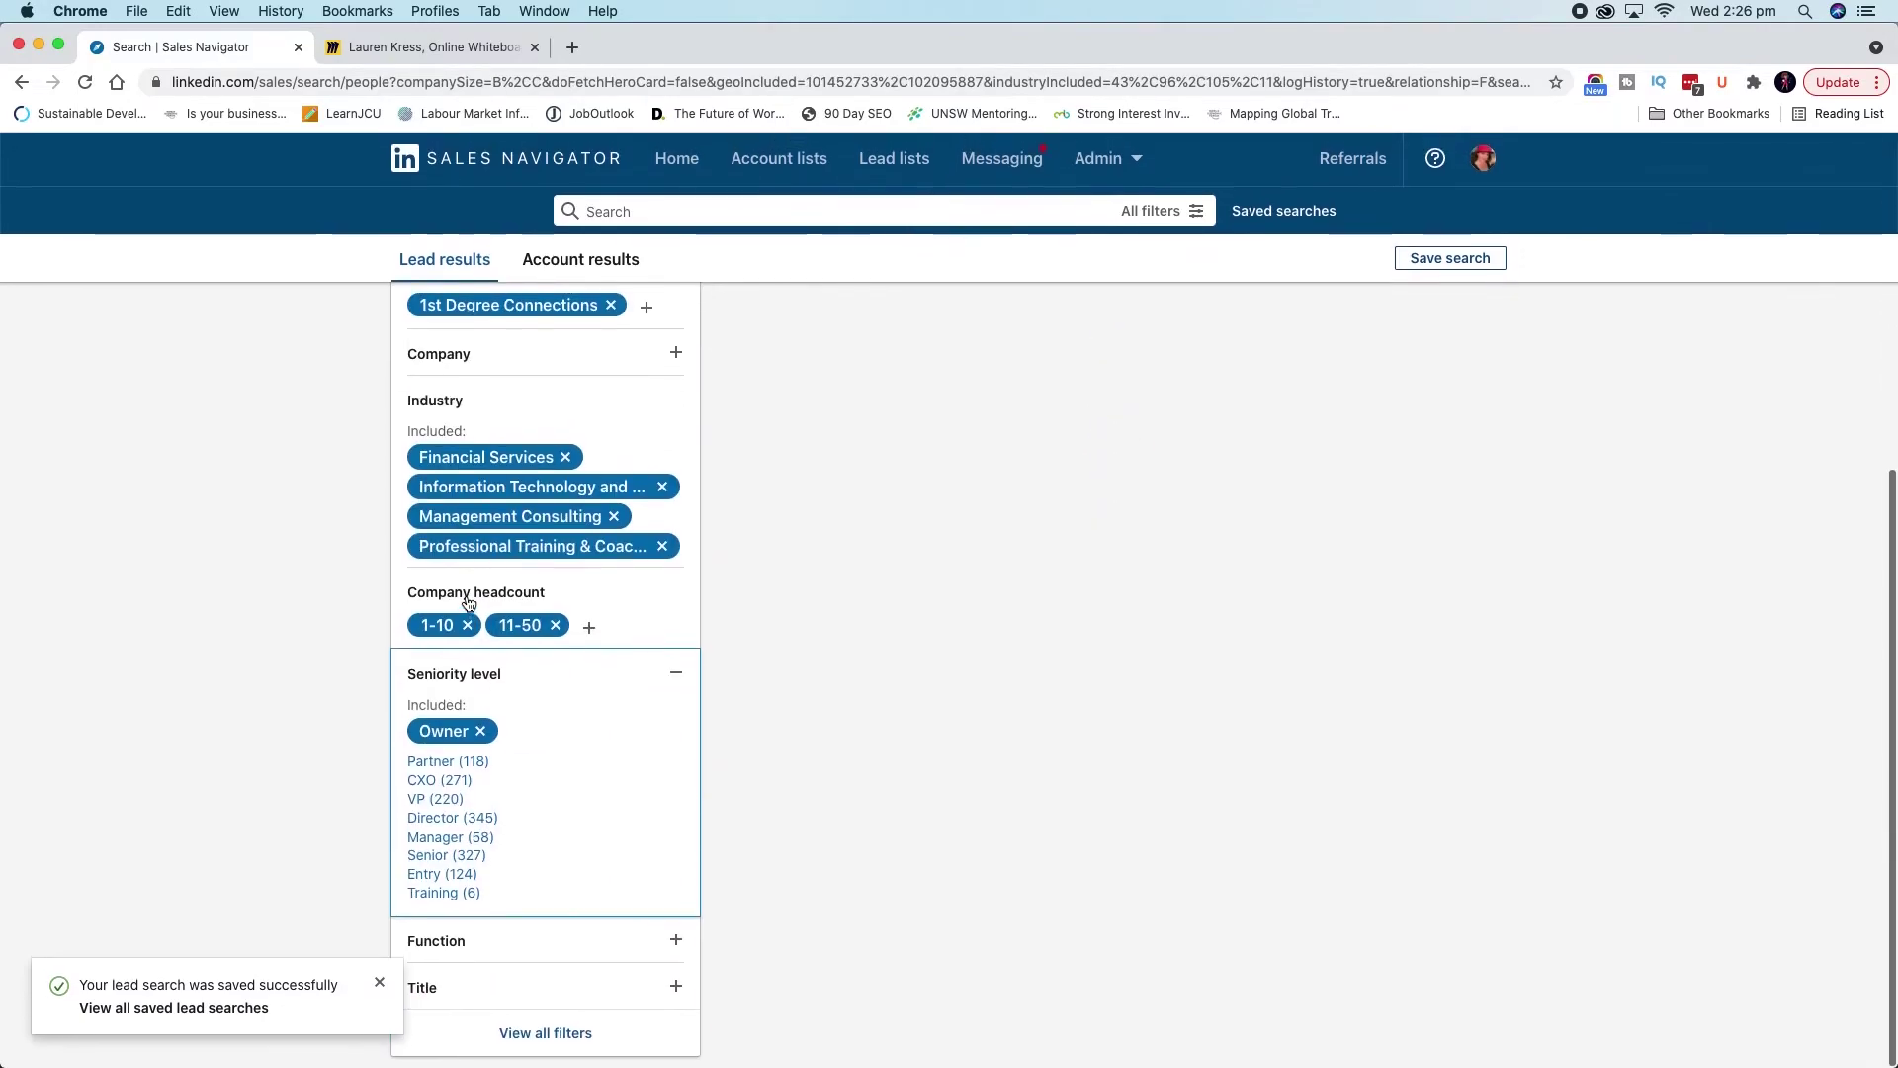
scroll(457, 828, "down", 10)
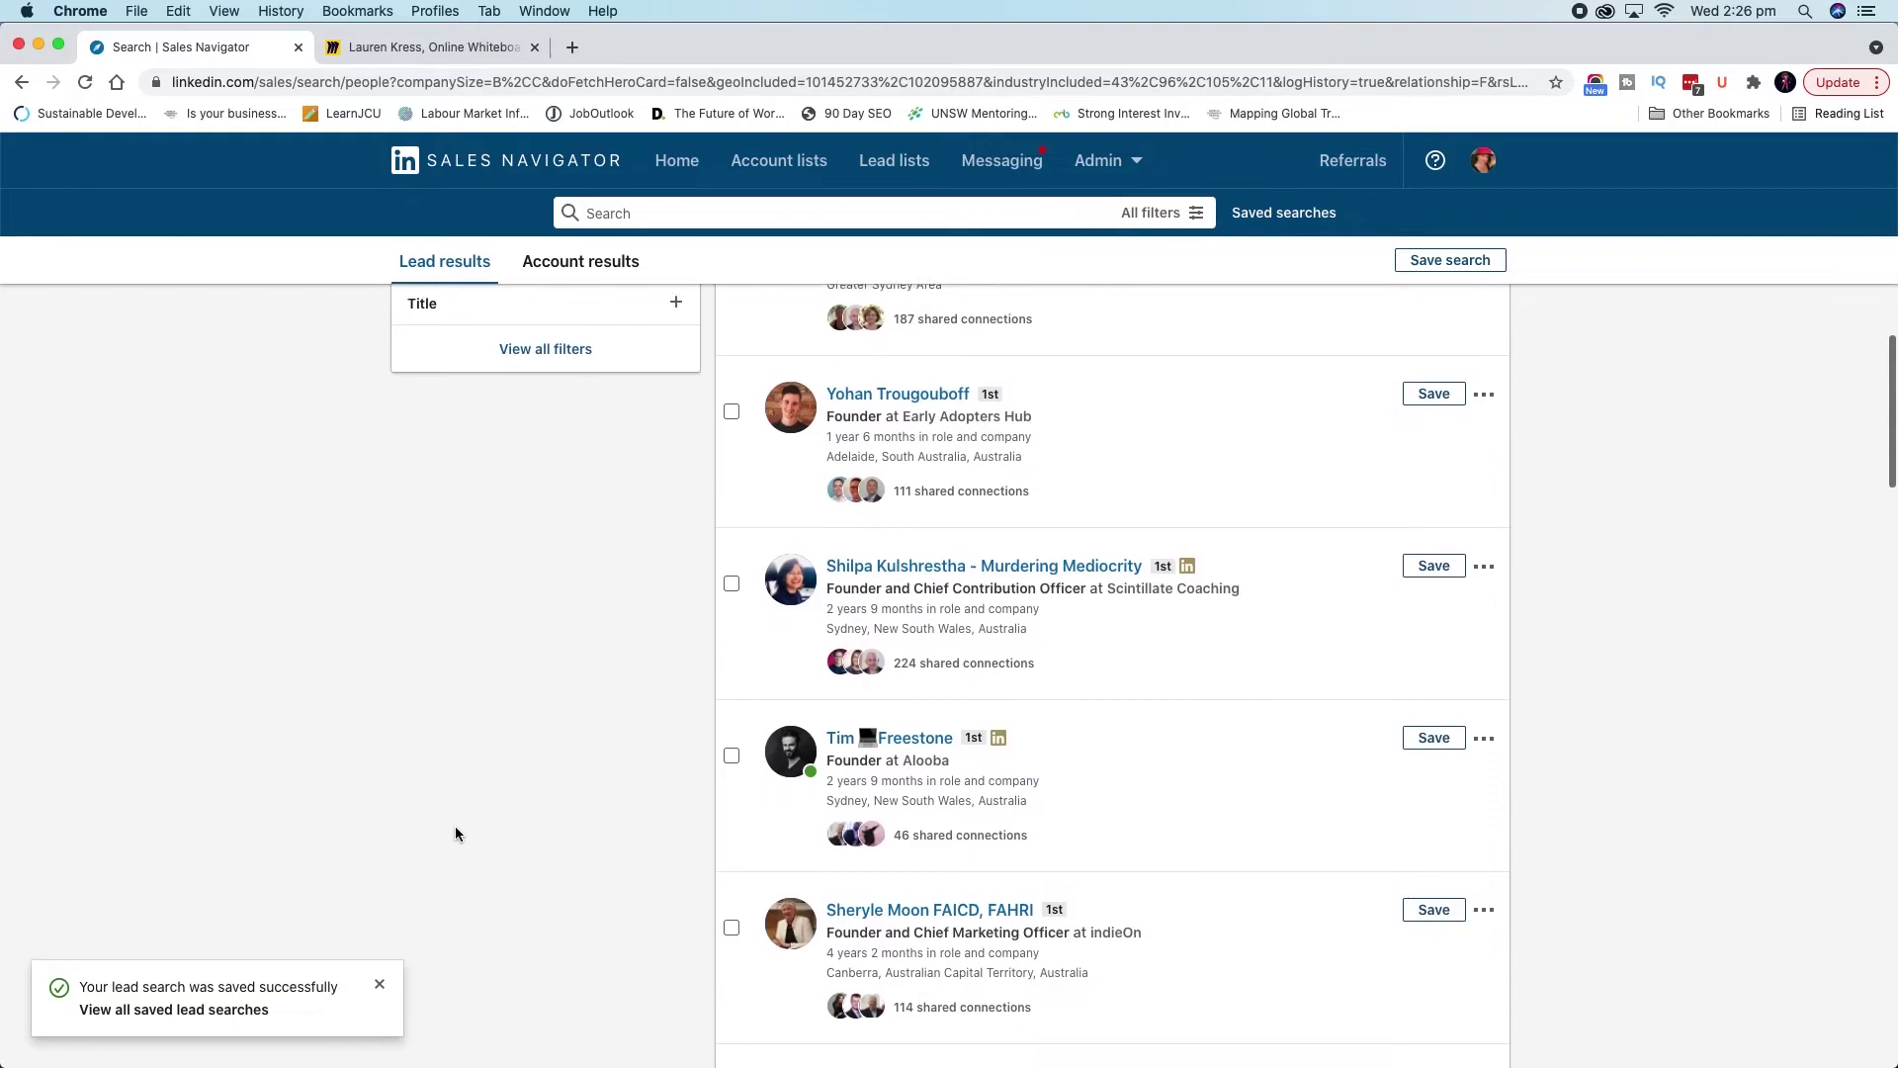
scroll(457, 835, "up", 4)
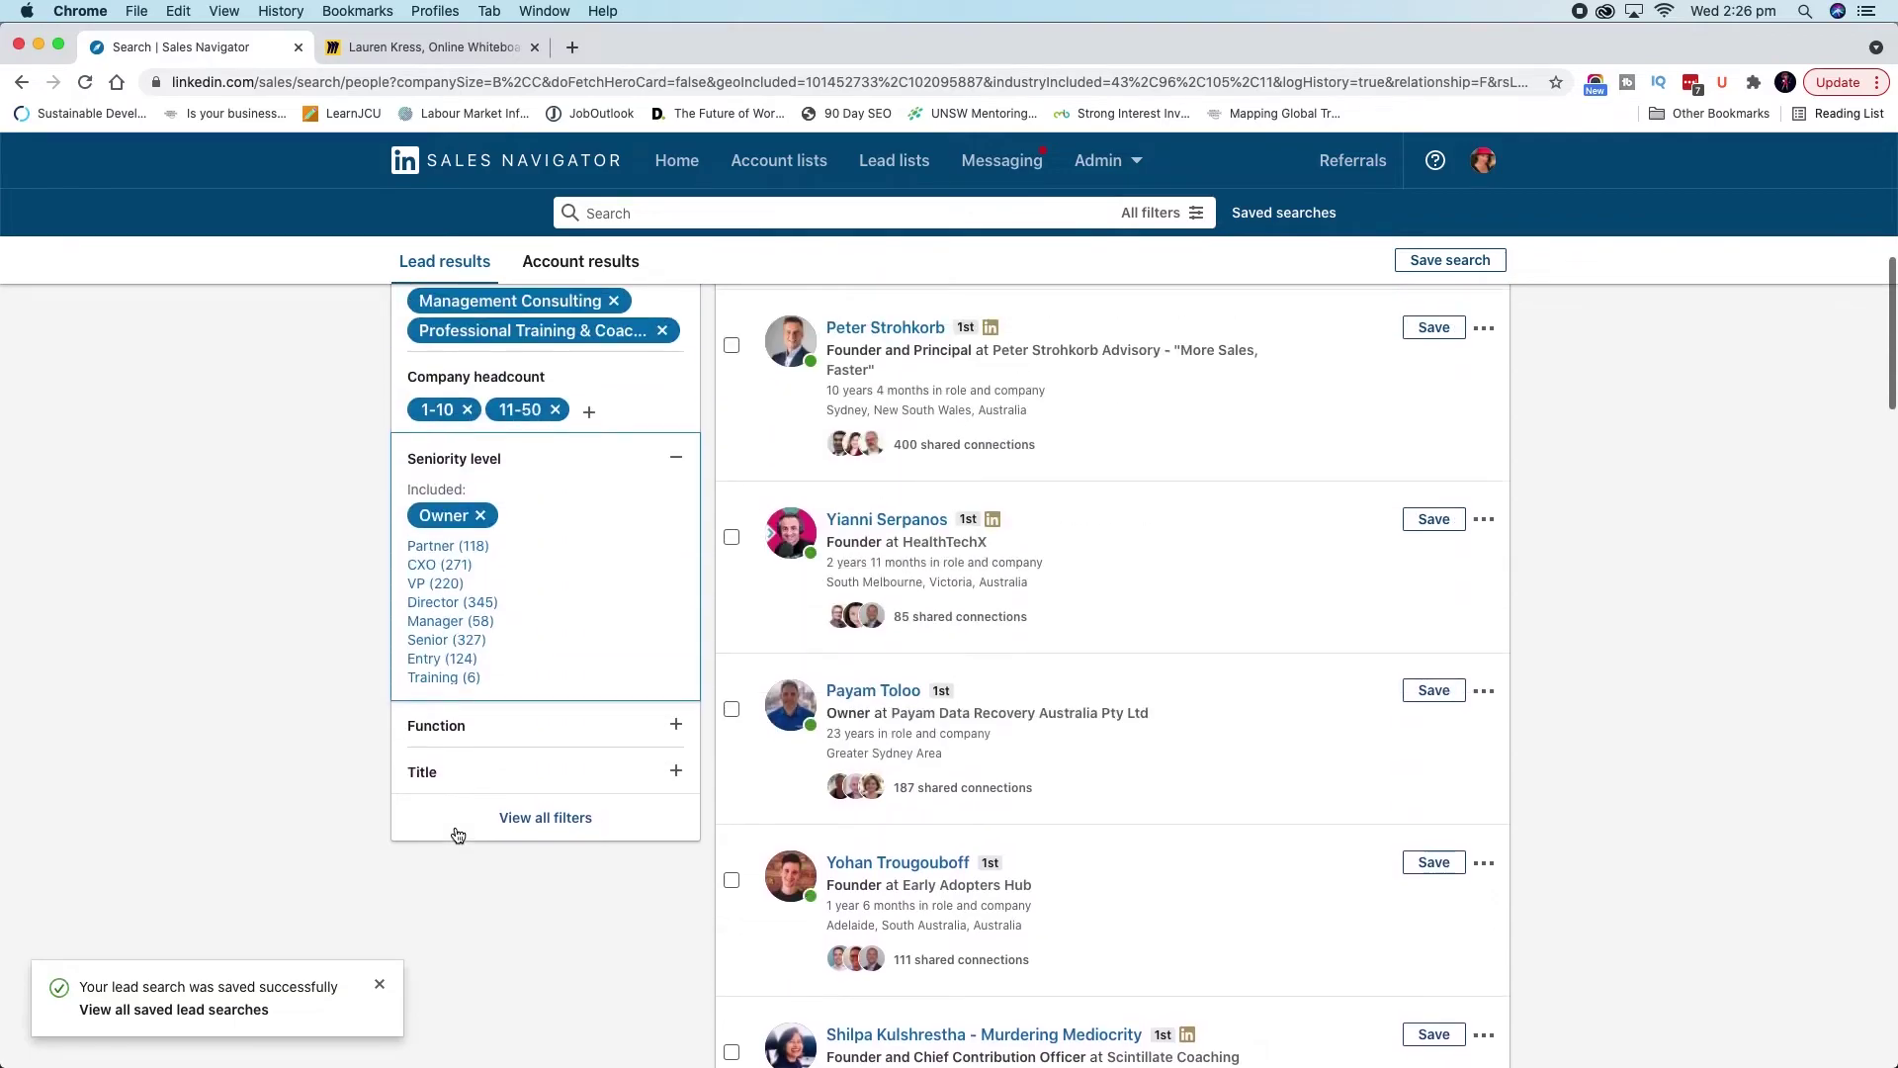
left_click(452, 605)
scroll(453, 613, "down", 5)
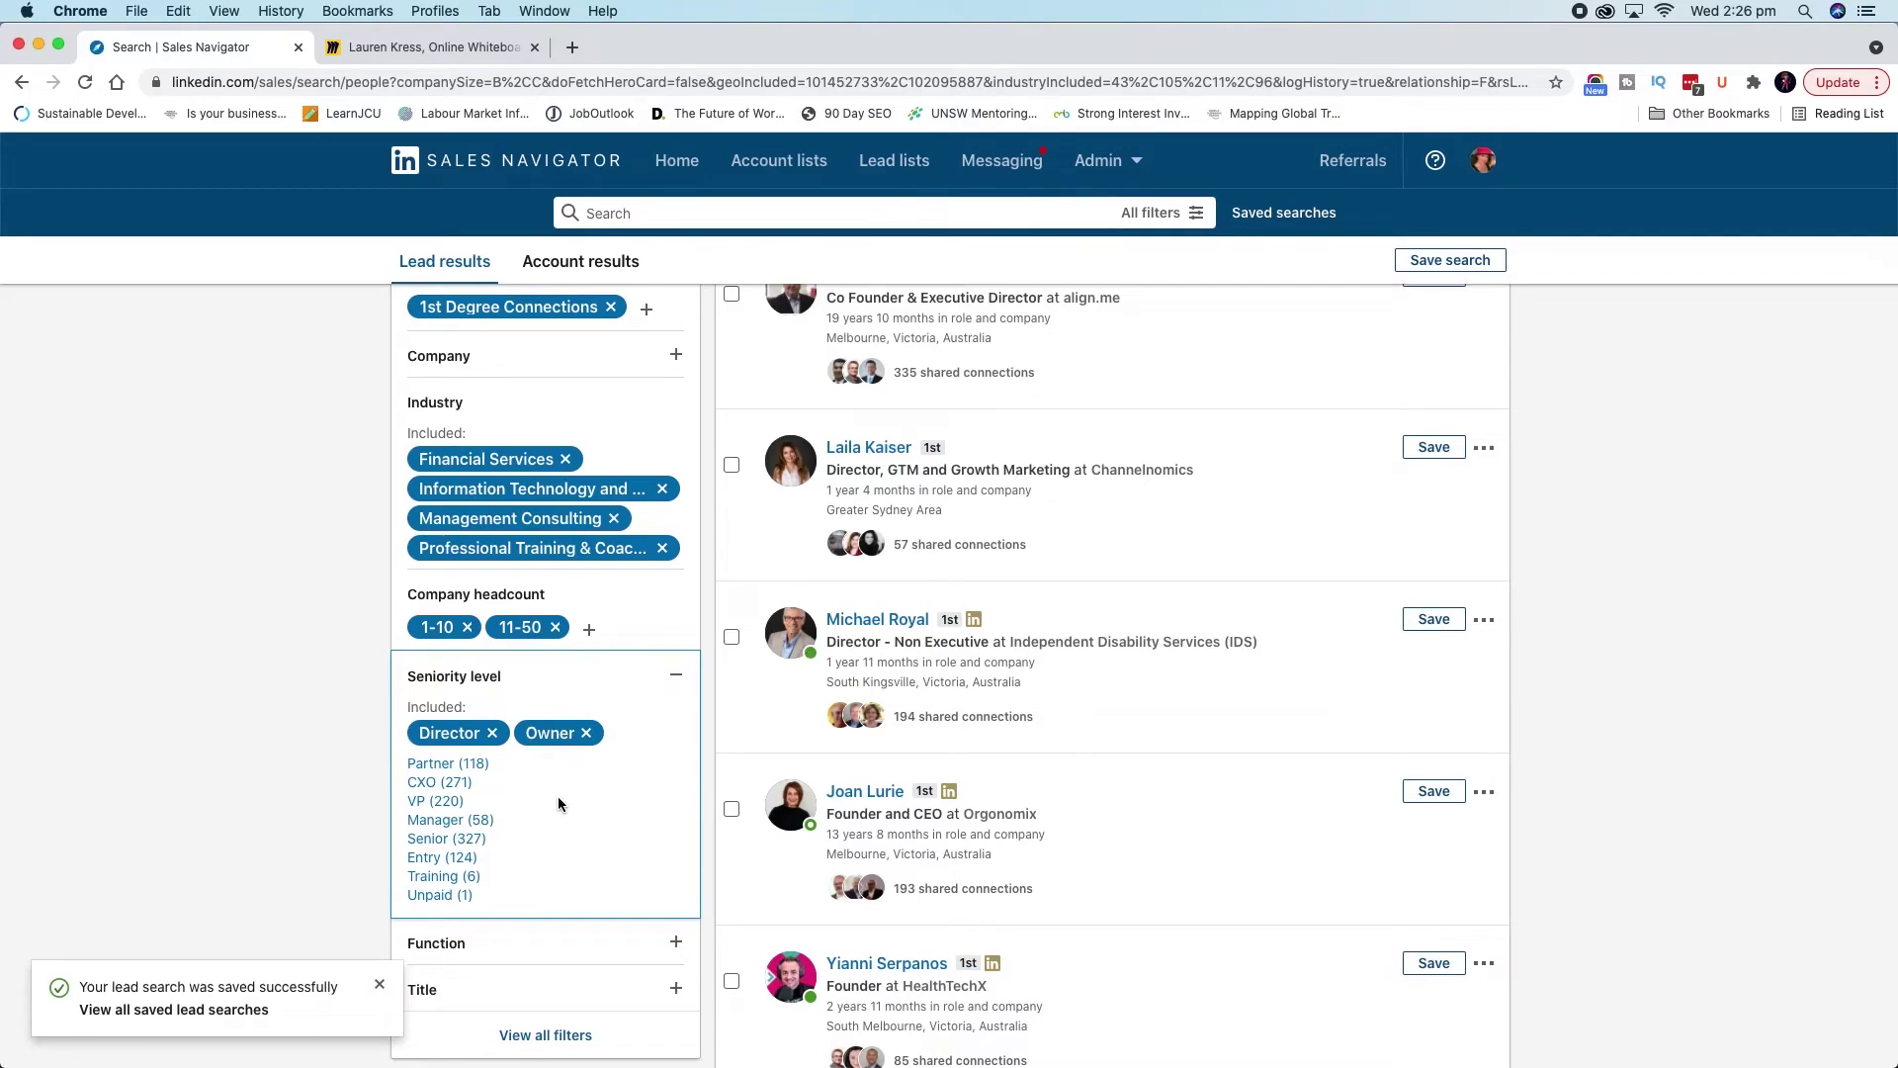
scroll(559, 804, "up", 5)
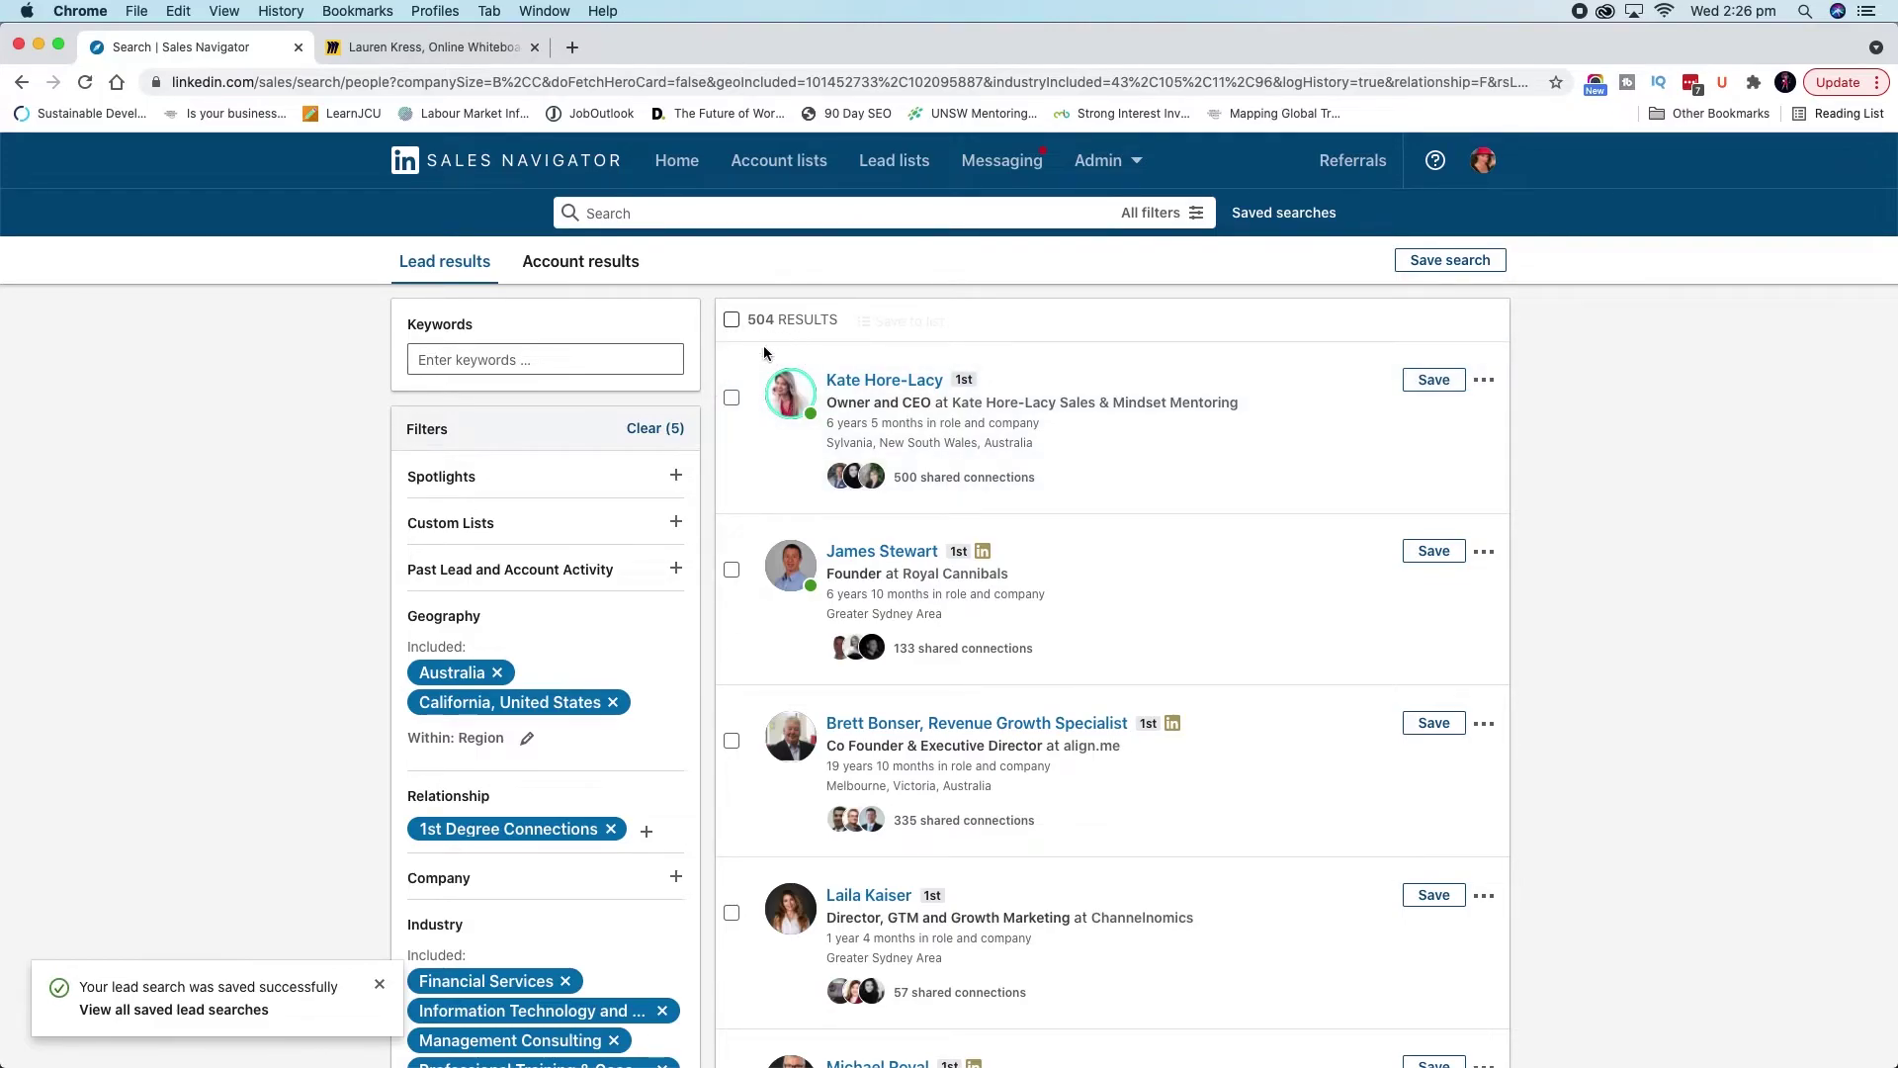
Check the save options for the narrowed lead search, close them without saving, and open the saved searches list
left_click(1470, 261)
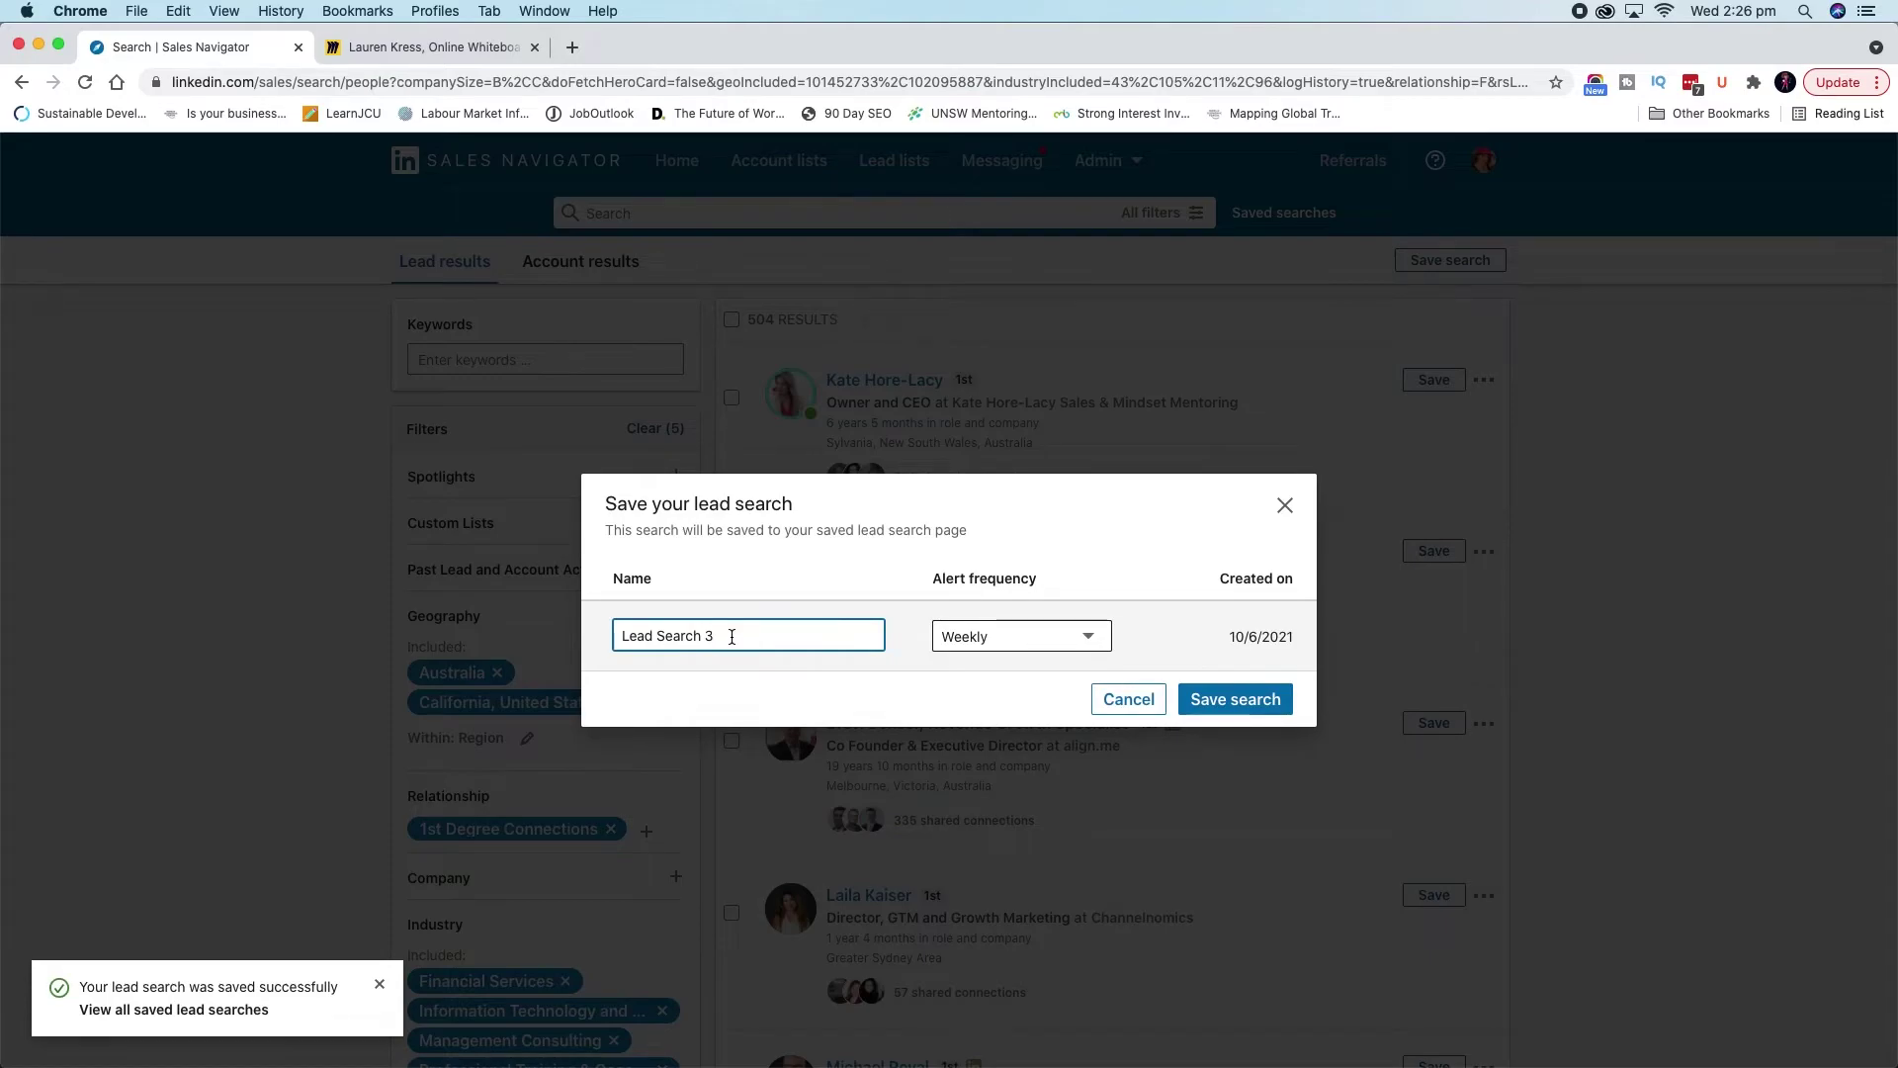
left_click(1285, 507)
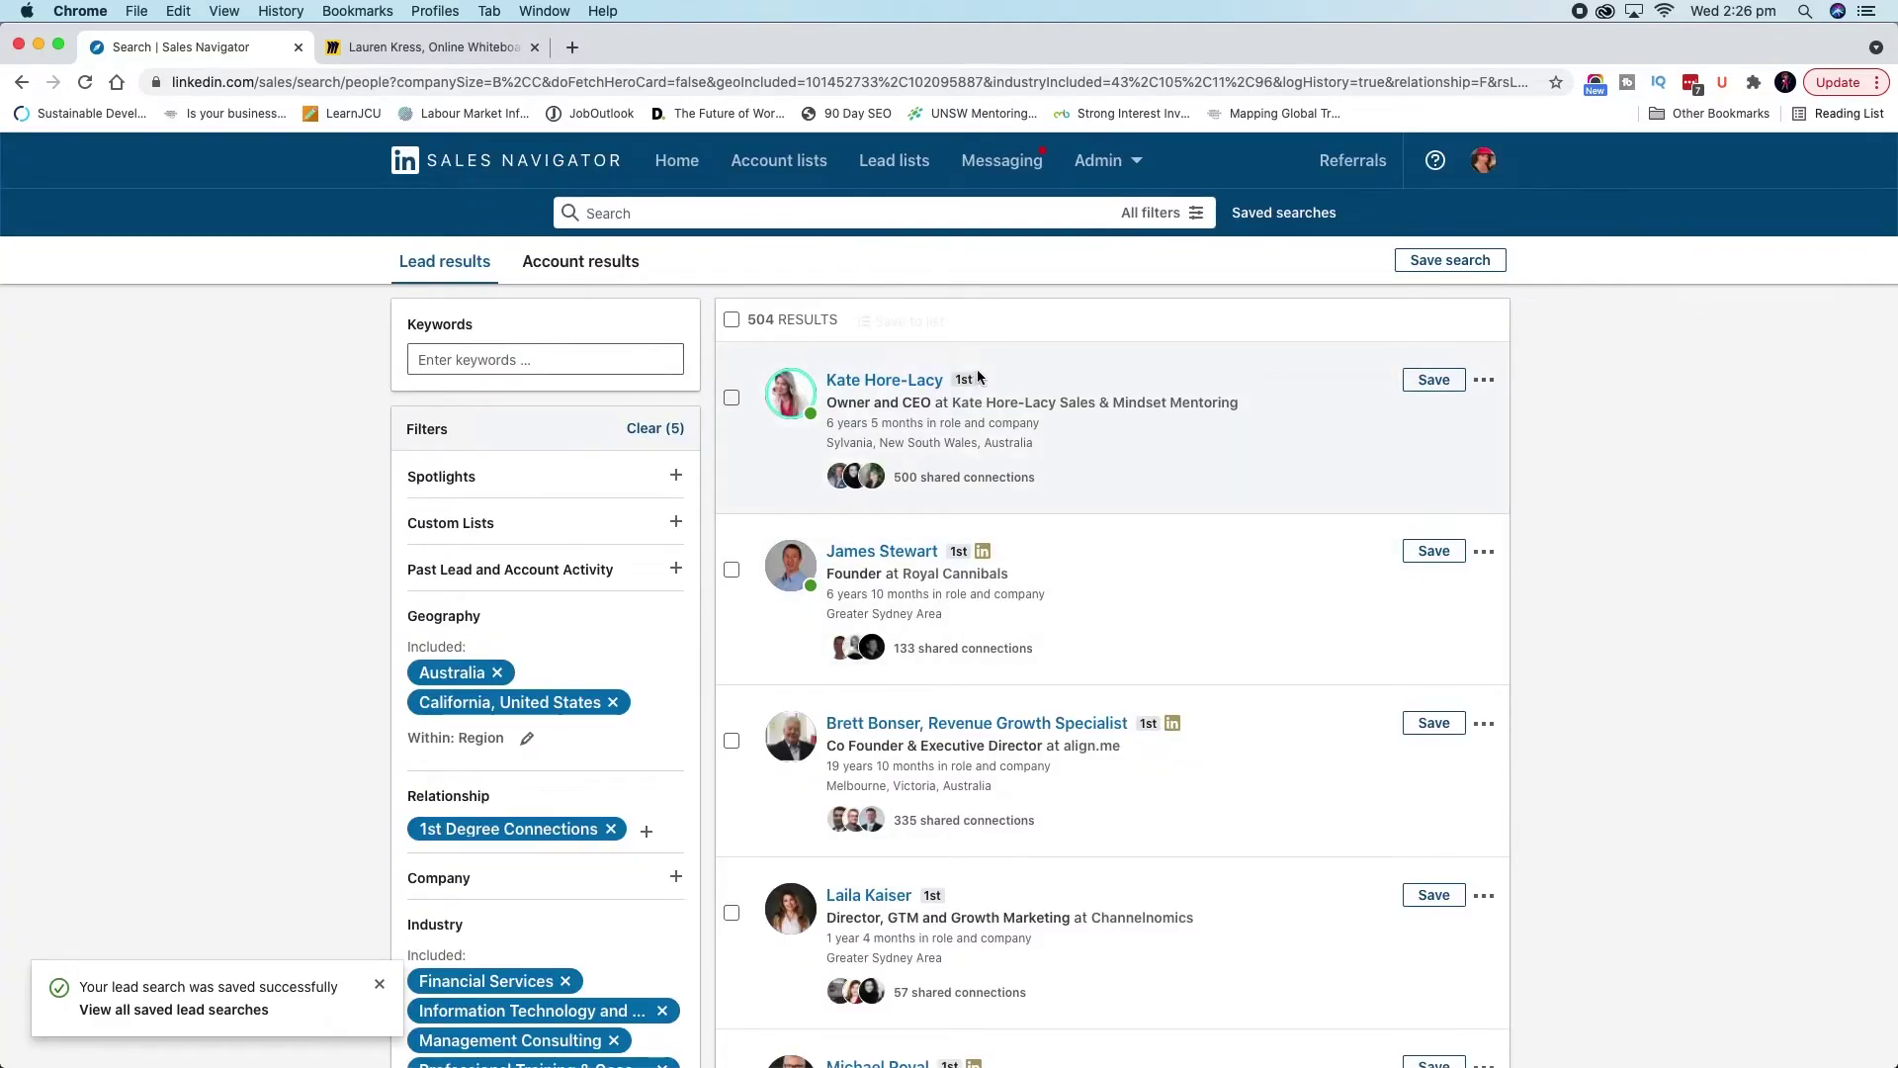
left_click(1286, 213)
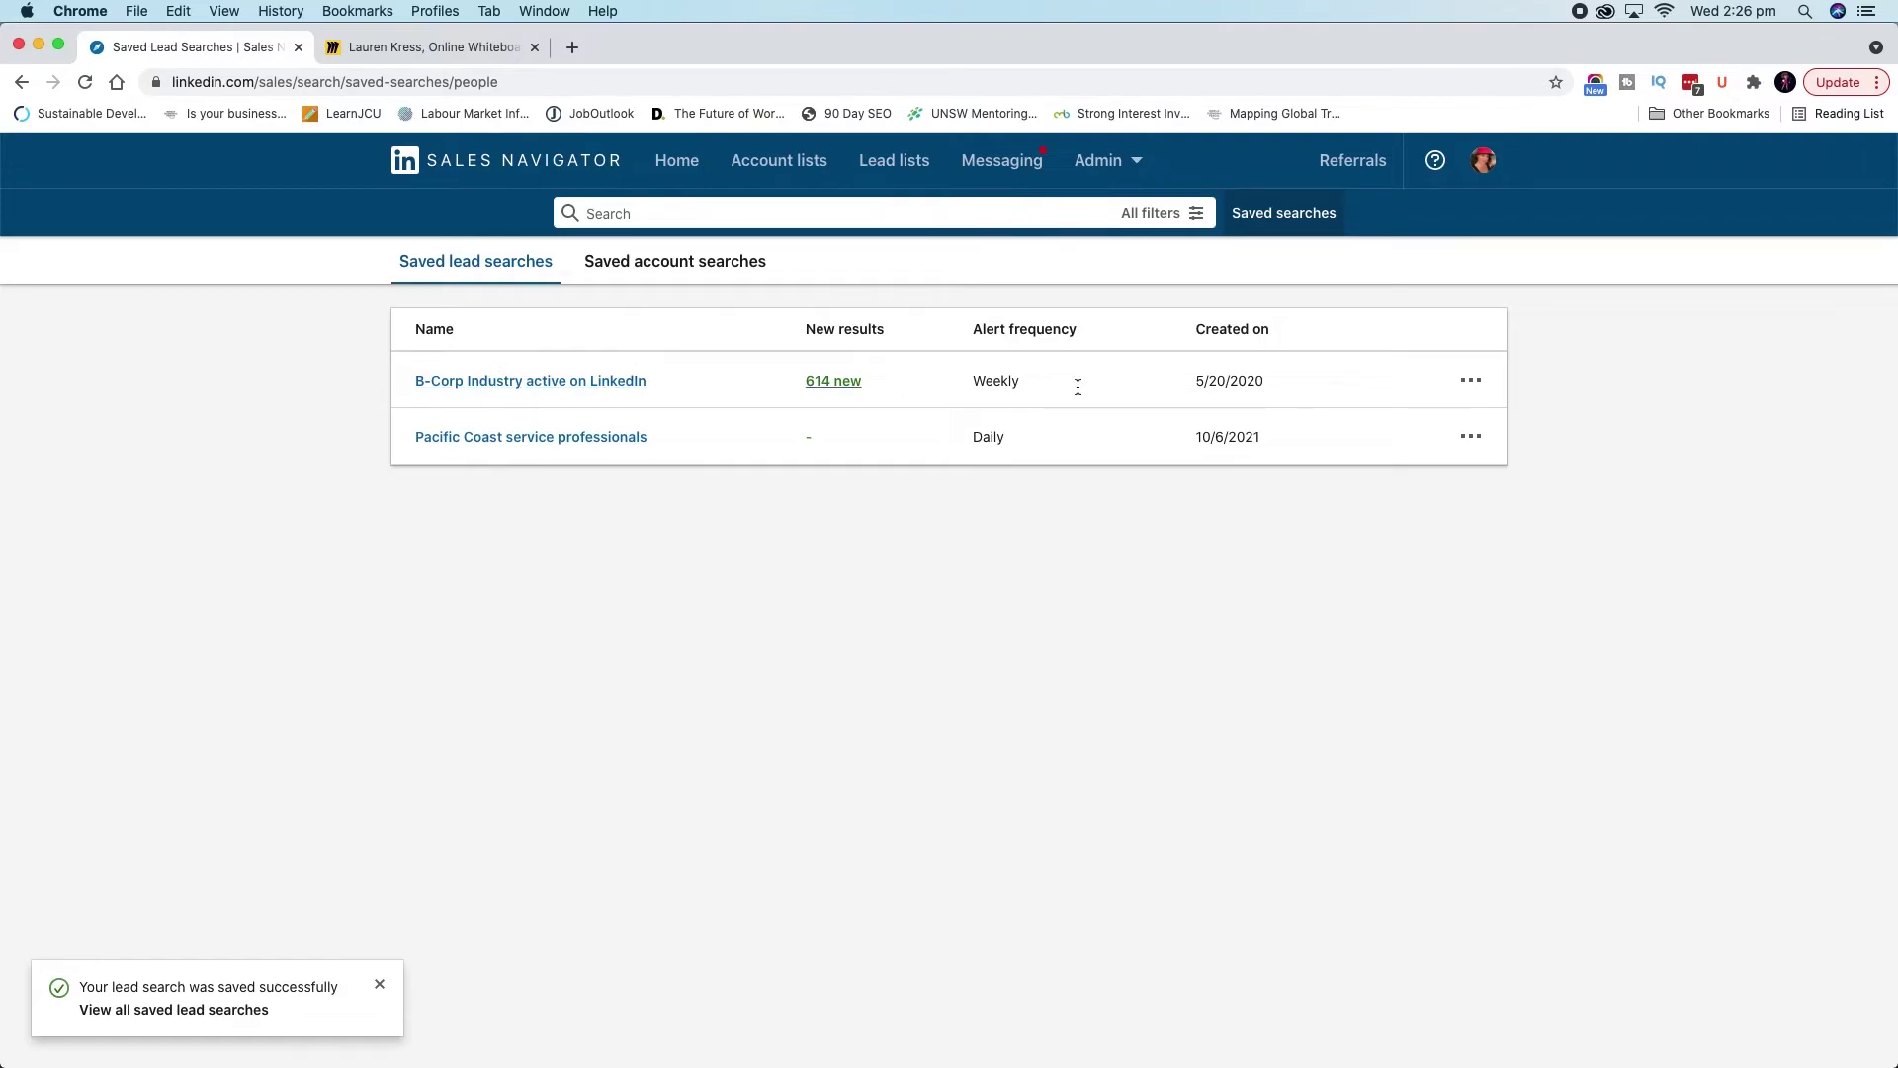
Check the saved account searches and compare them with the saved lead searches
left_click(629, 263)
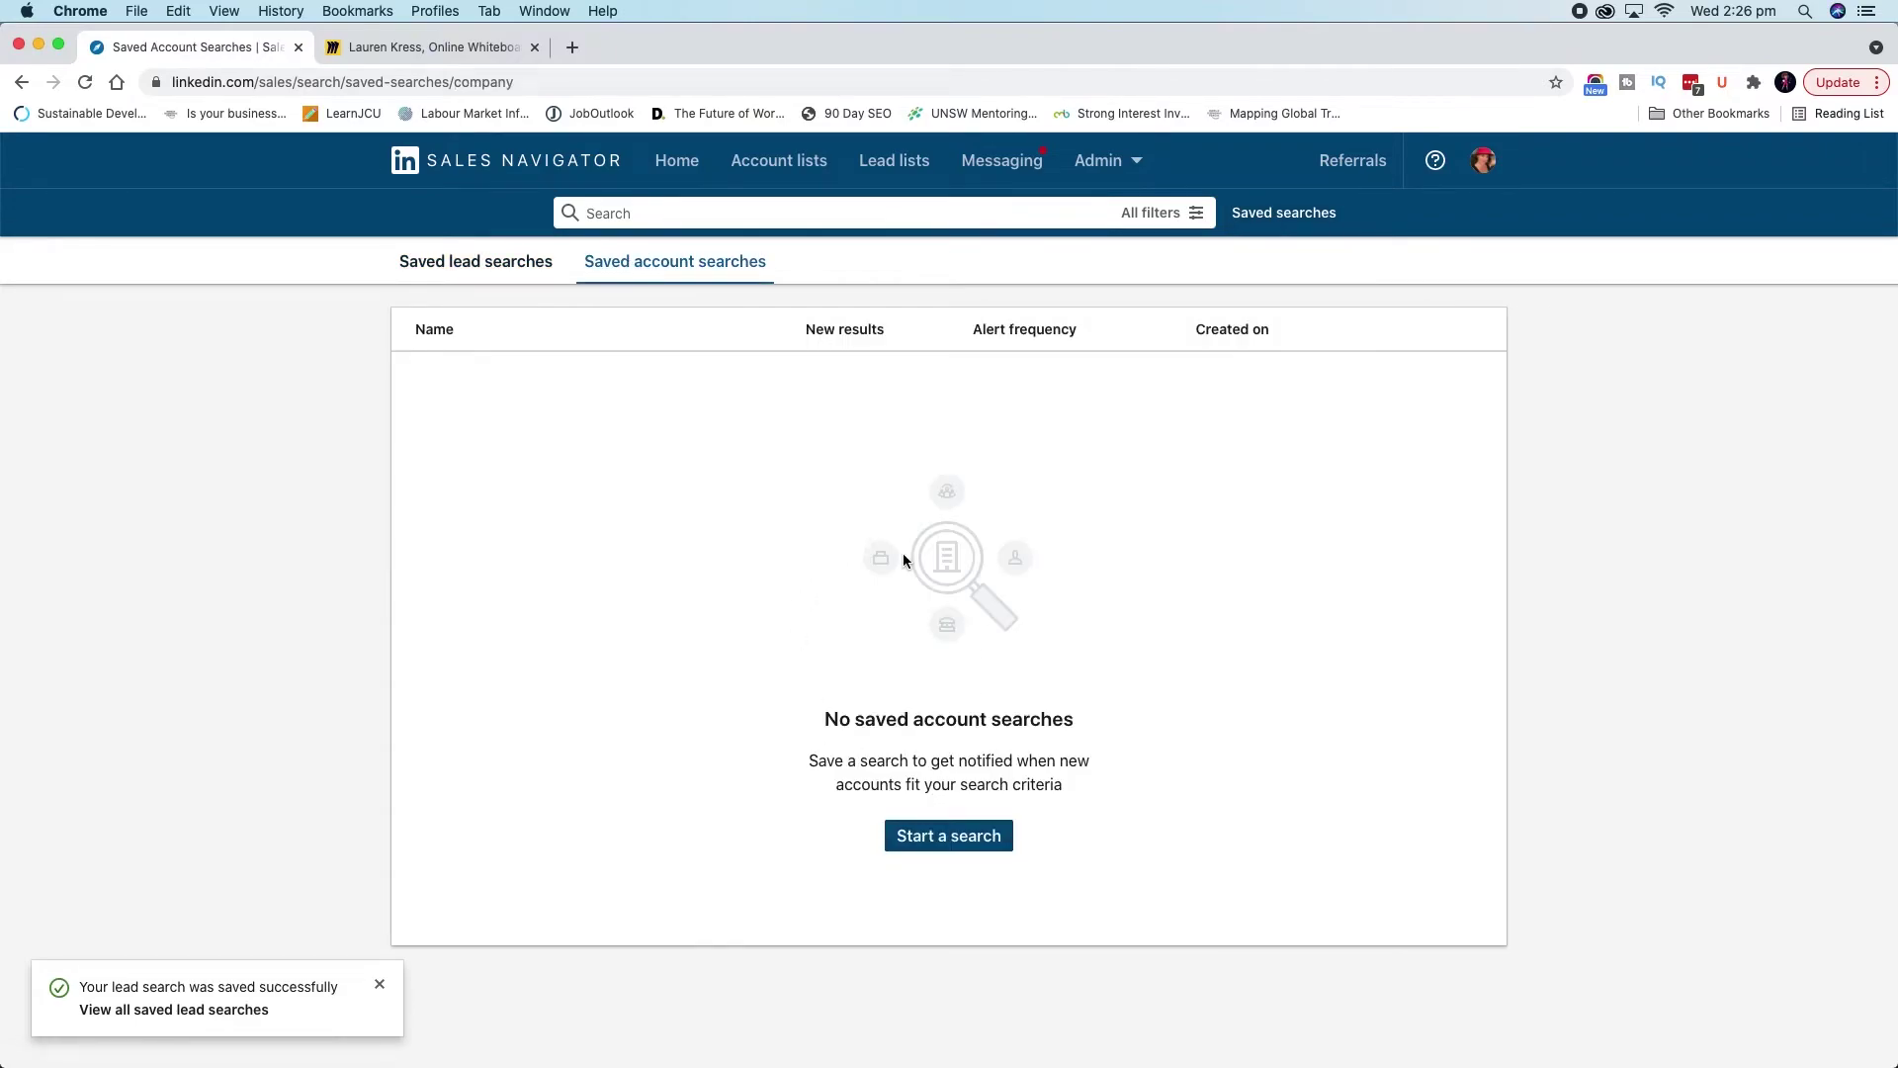
left_click(455, 268)
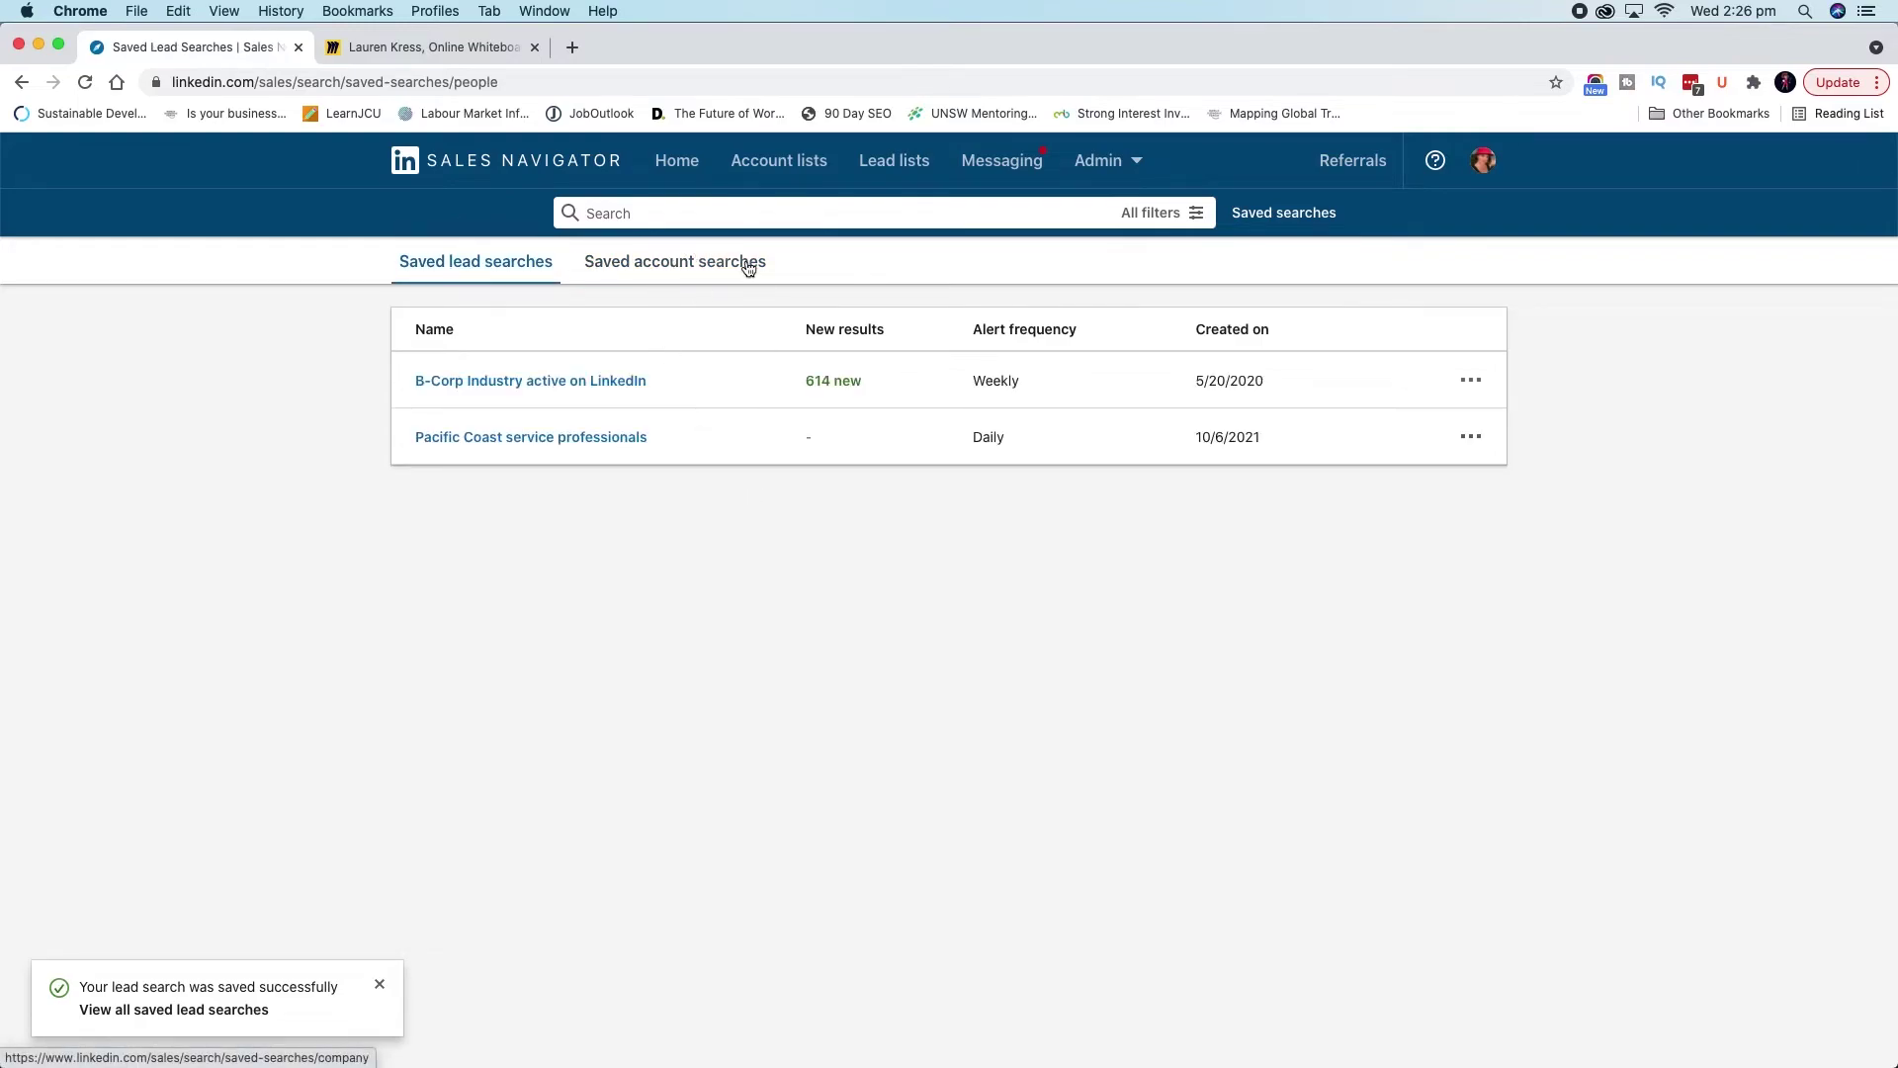
left_click(722, 281)
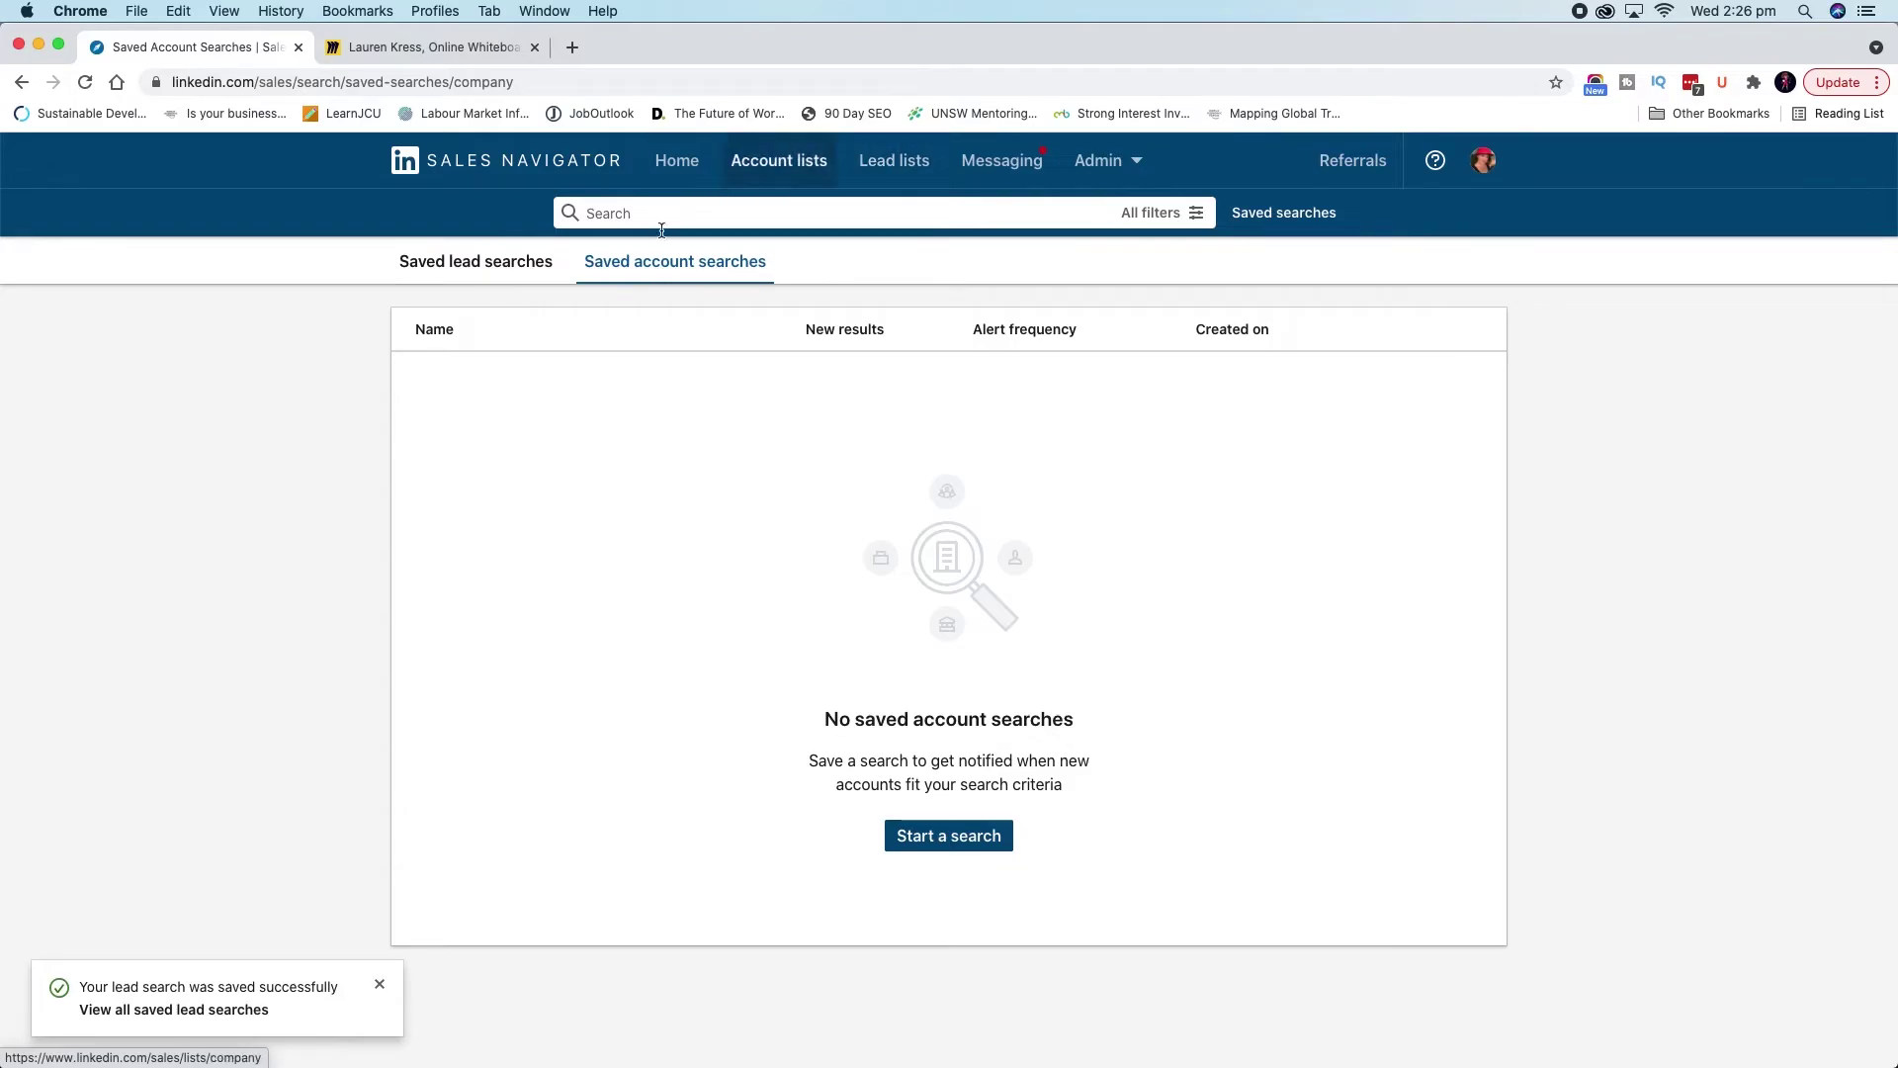
Reopen the saved Pacific Coast service professionals lead search and look over its results
left_click(482, 269)
left_click(565, 436)
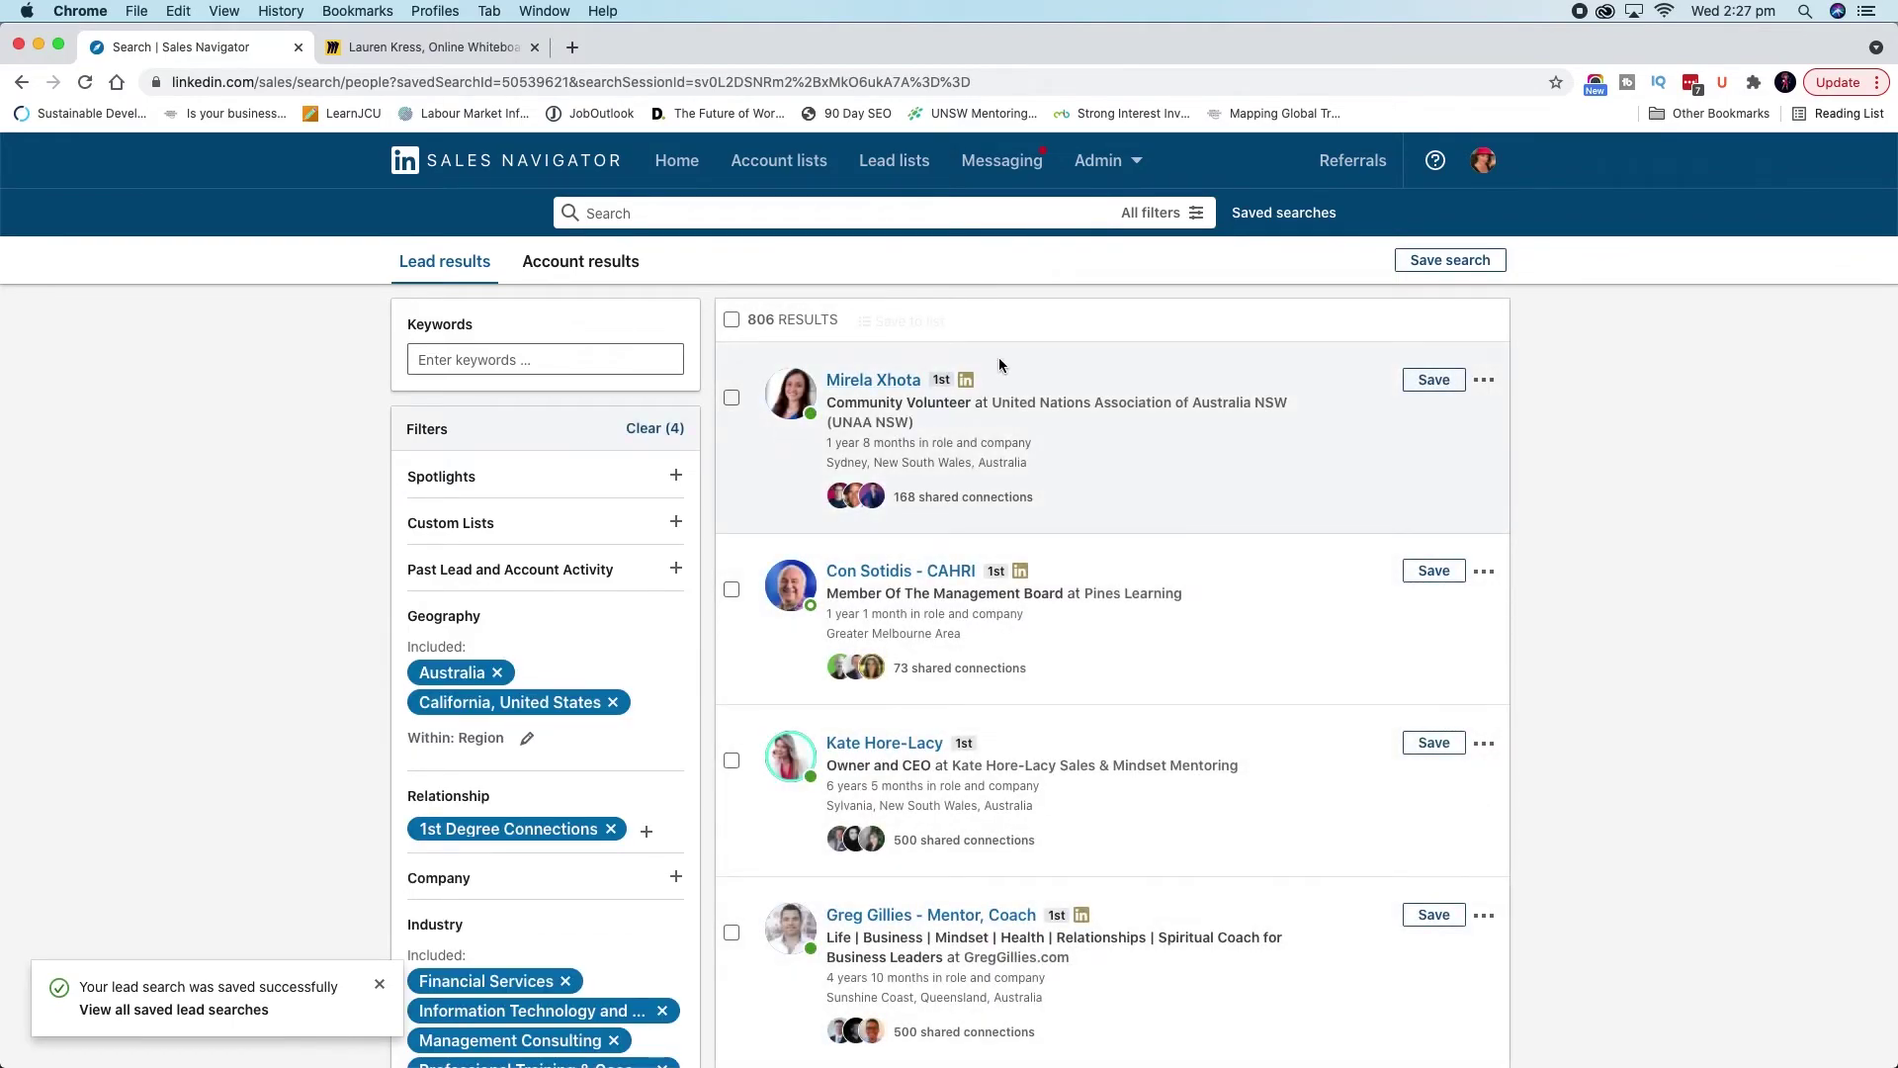
scroll(791, 529, "down", 15)
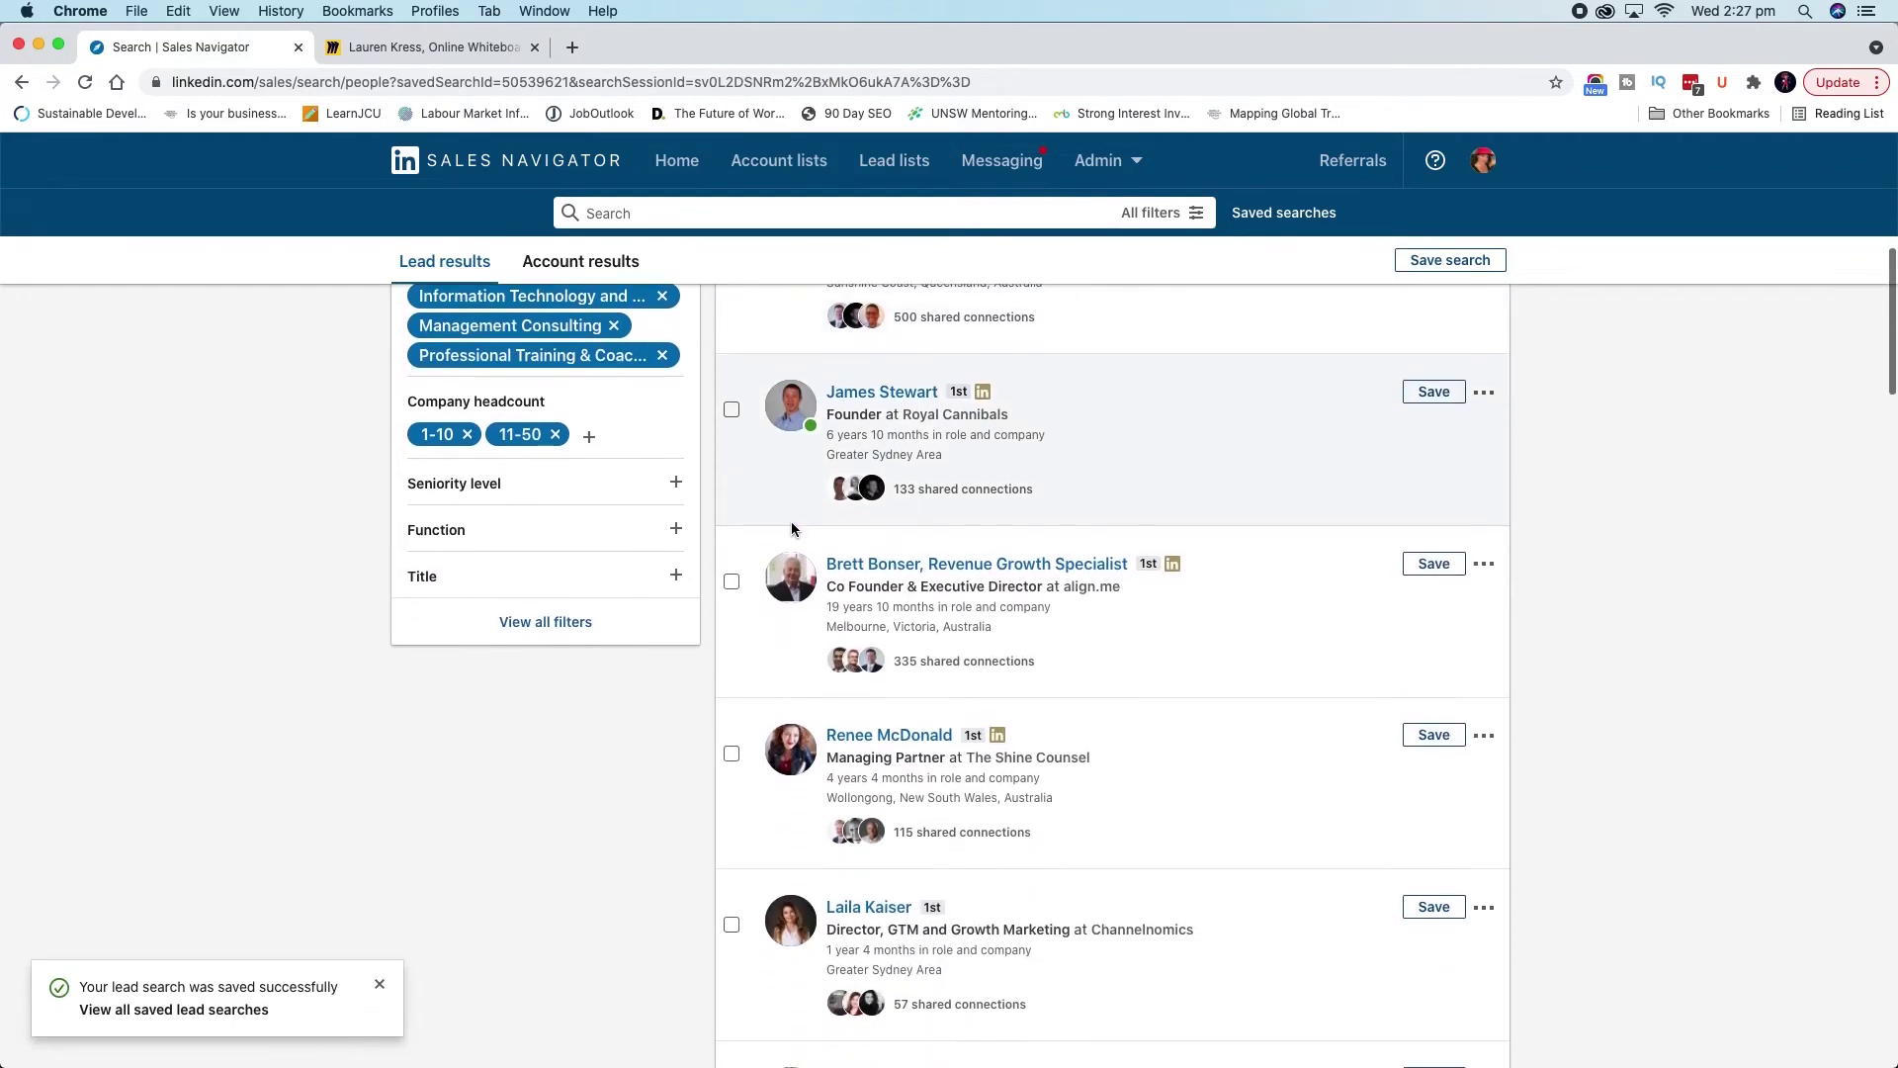
scroll(791, 529, "up", 20)
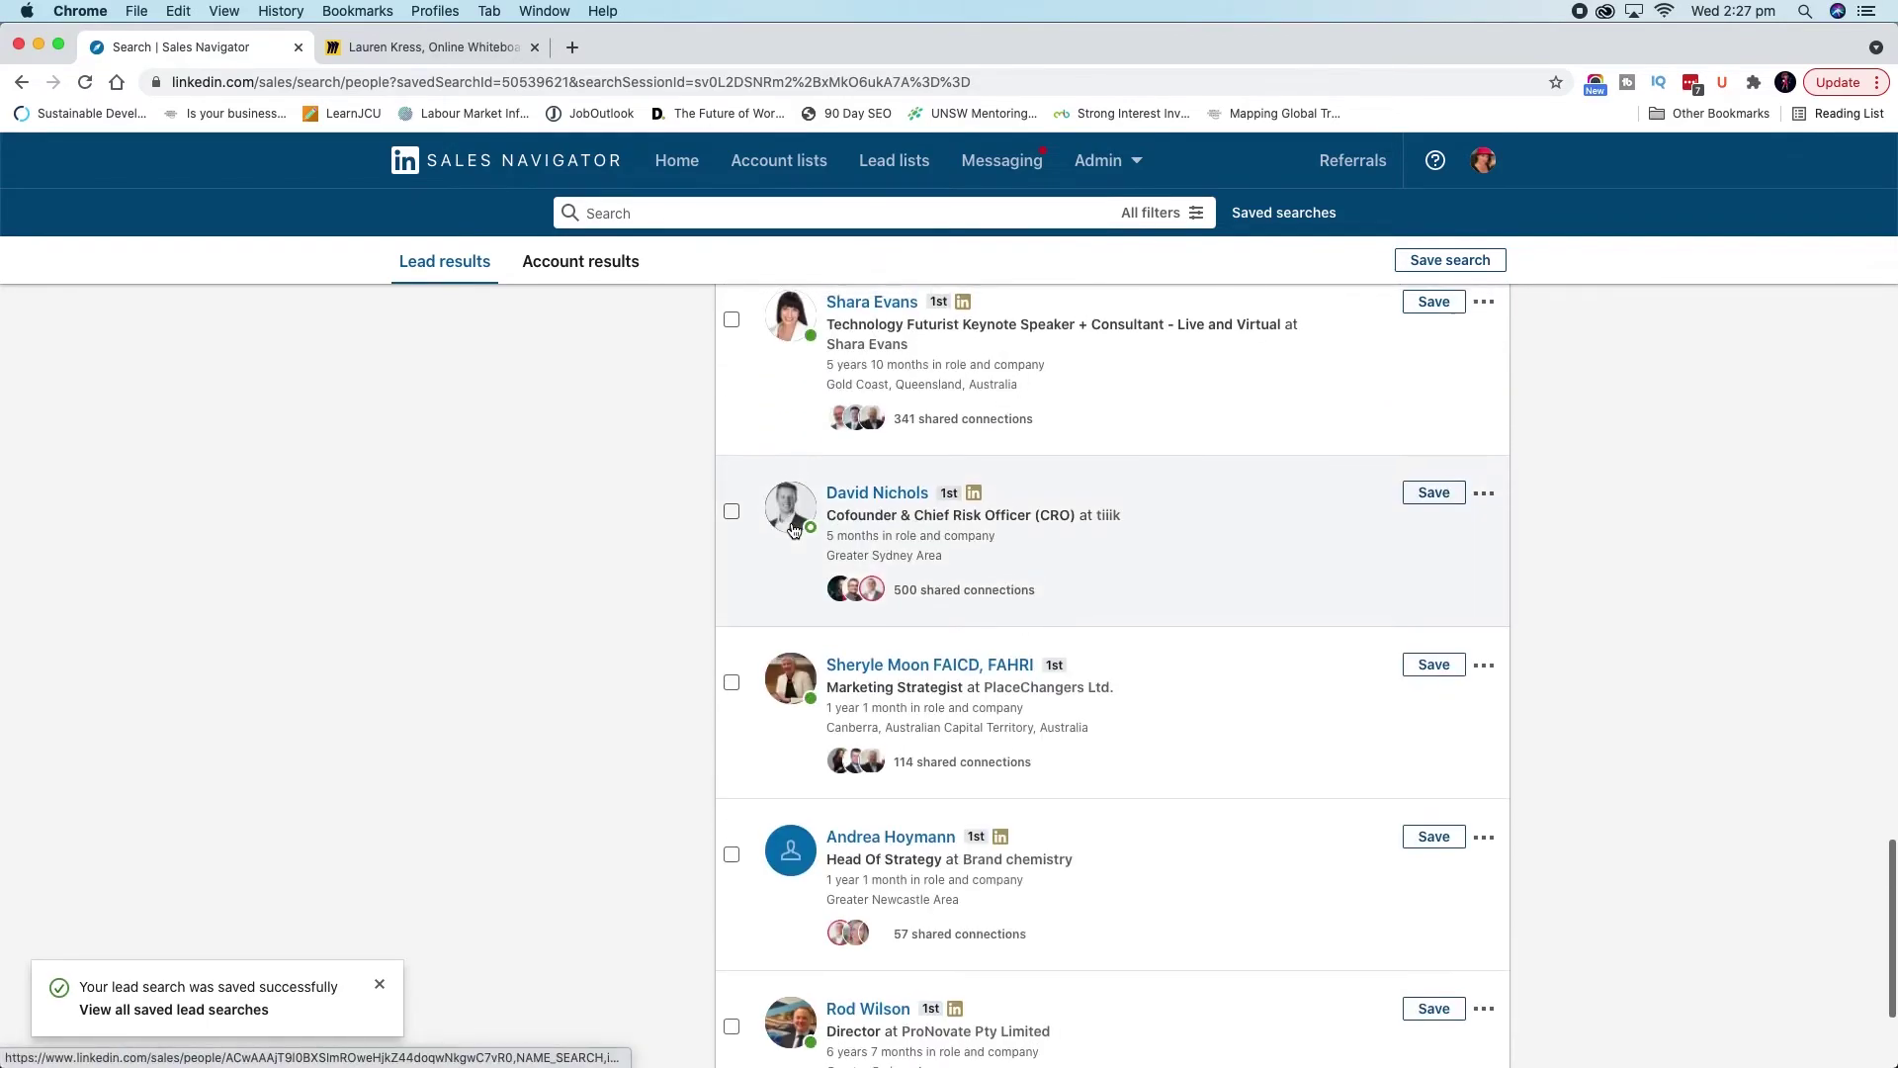
scroll(791, 528, "down", 1)
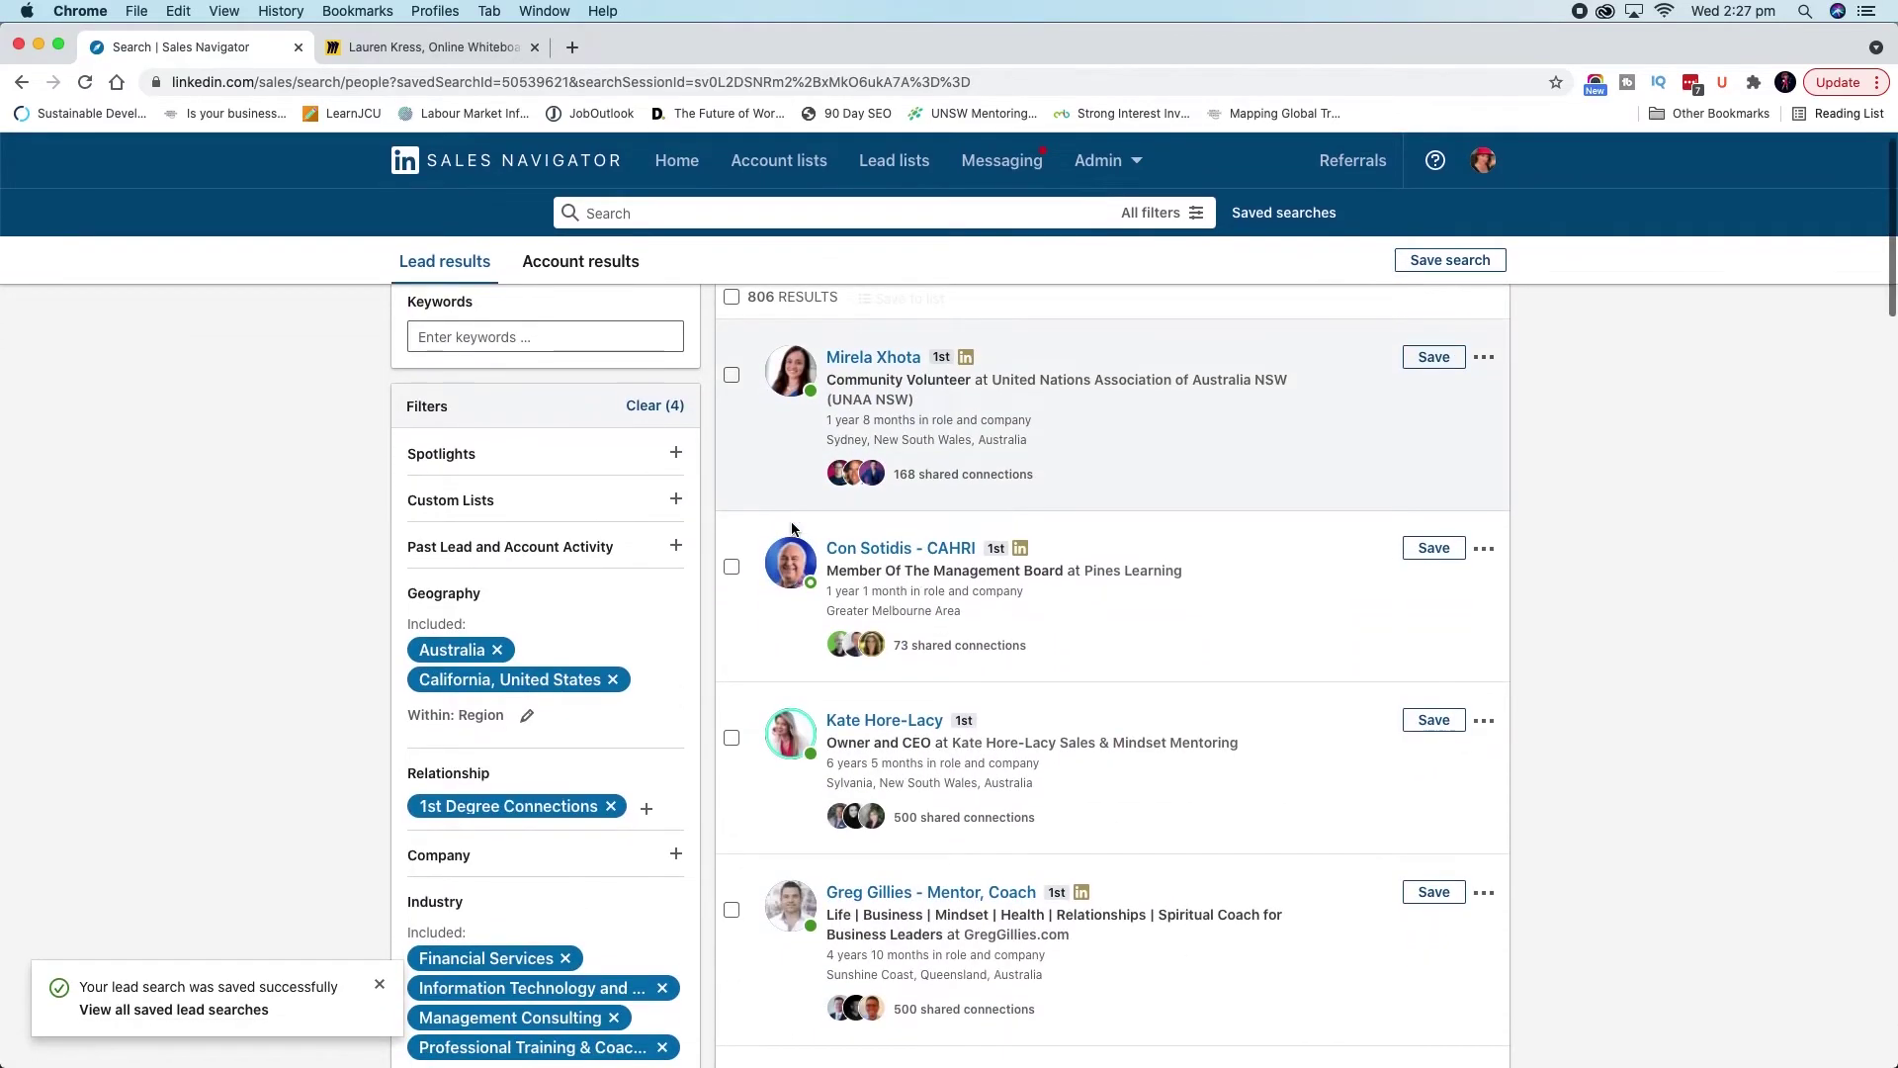
scroll(791, 529, "up", 1)
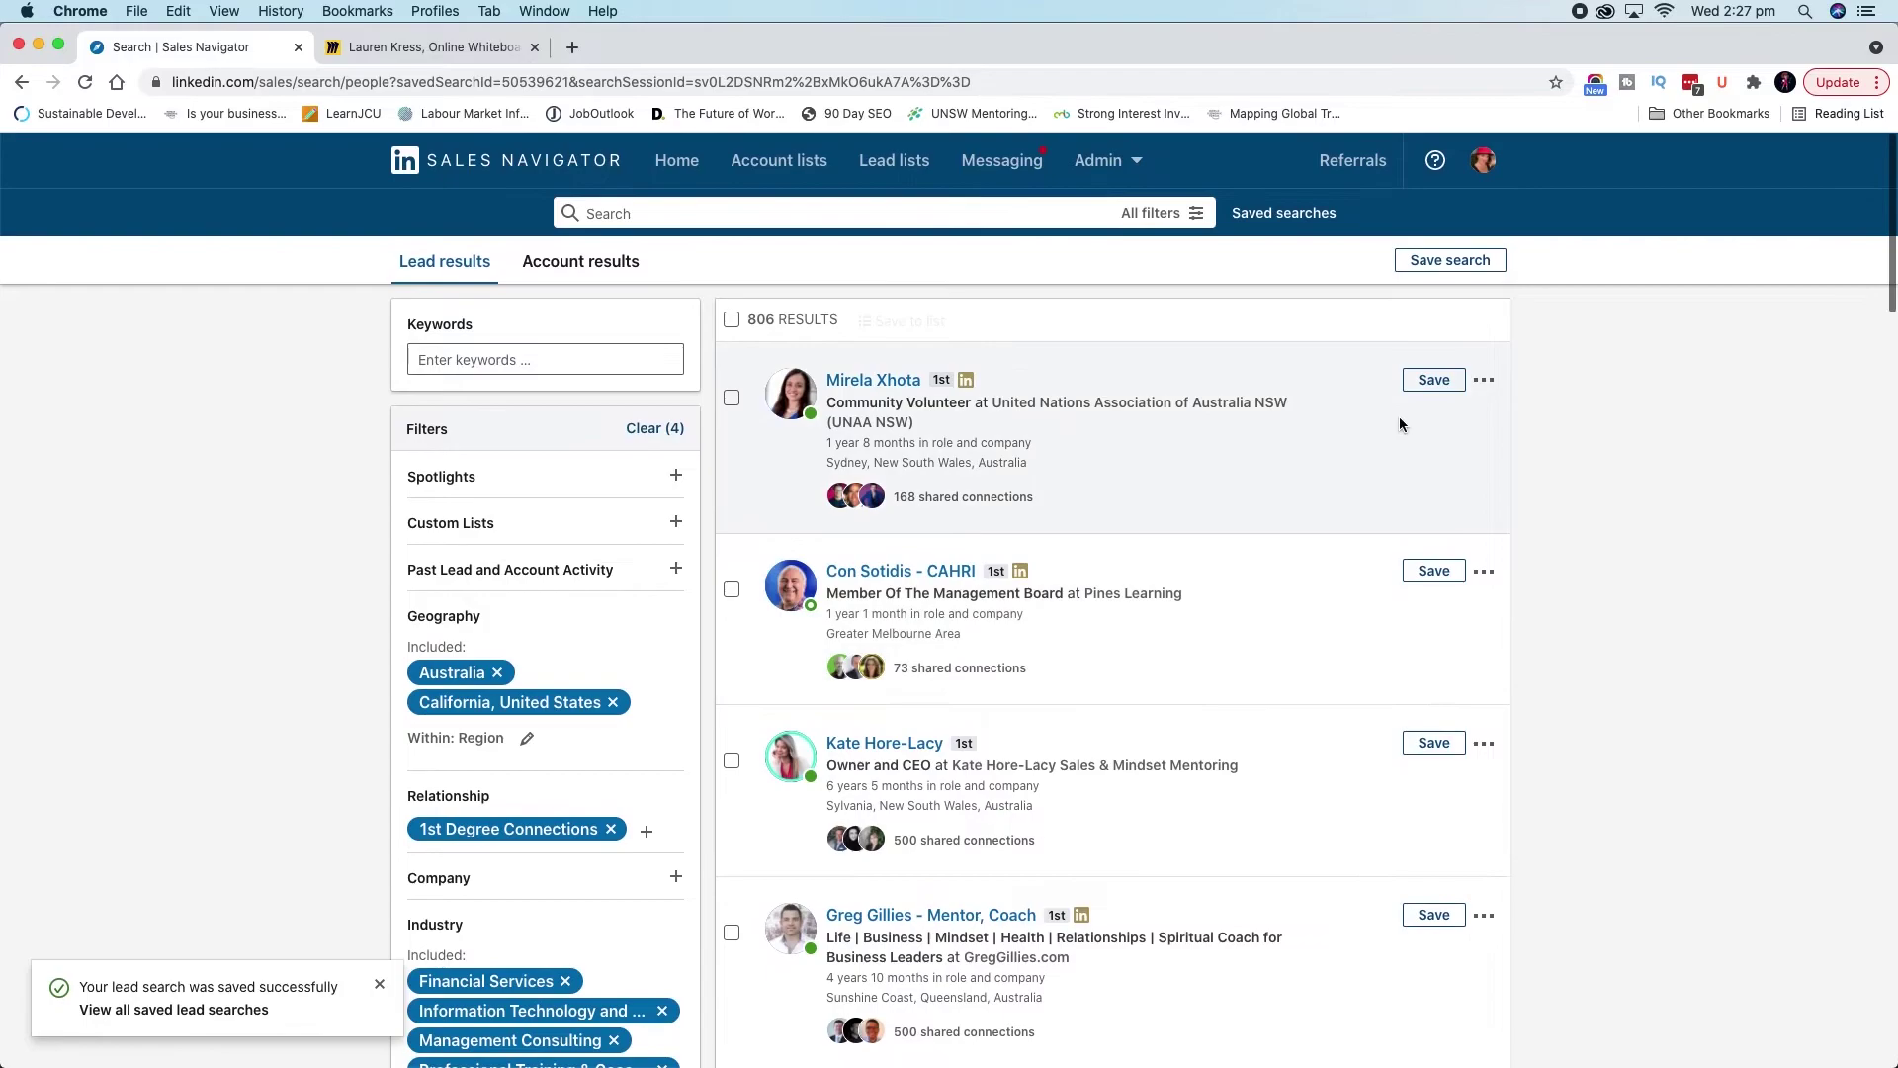
Select five leads in the results: the first, third, fifth, sixth and seventh people listed
left_click(732, 398)
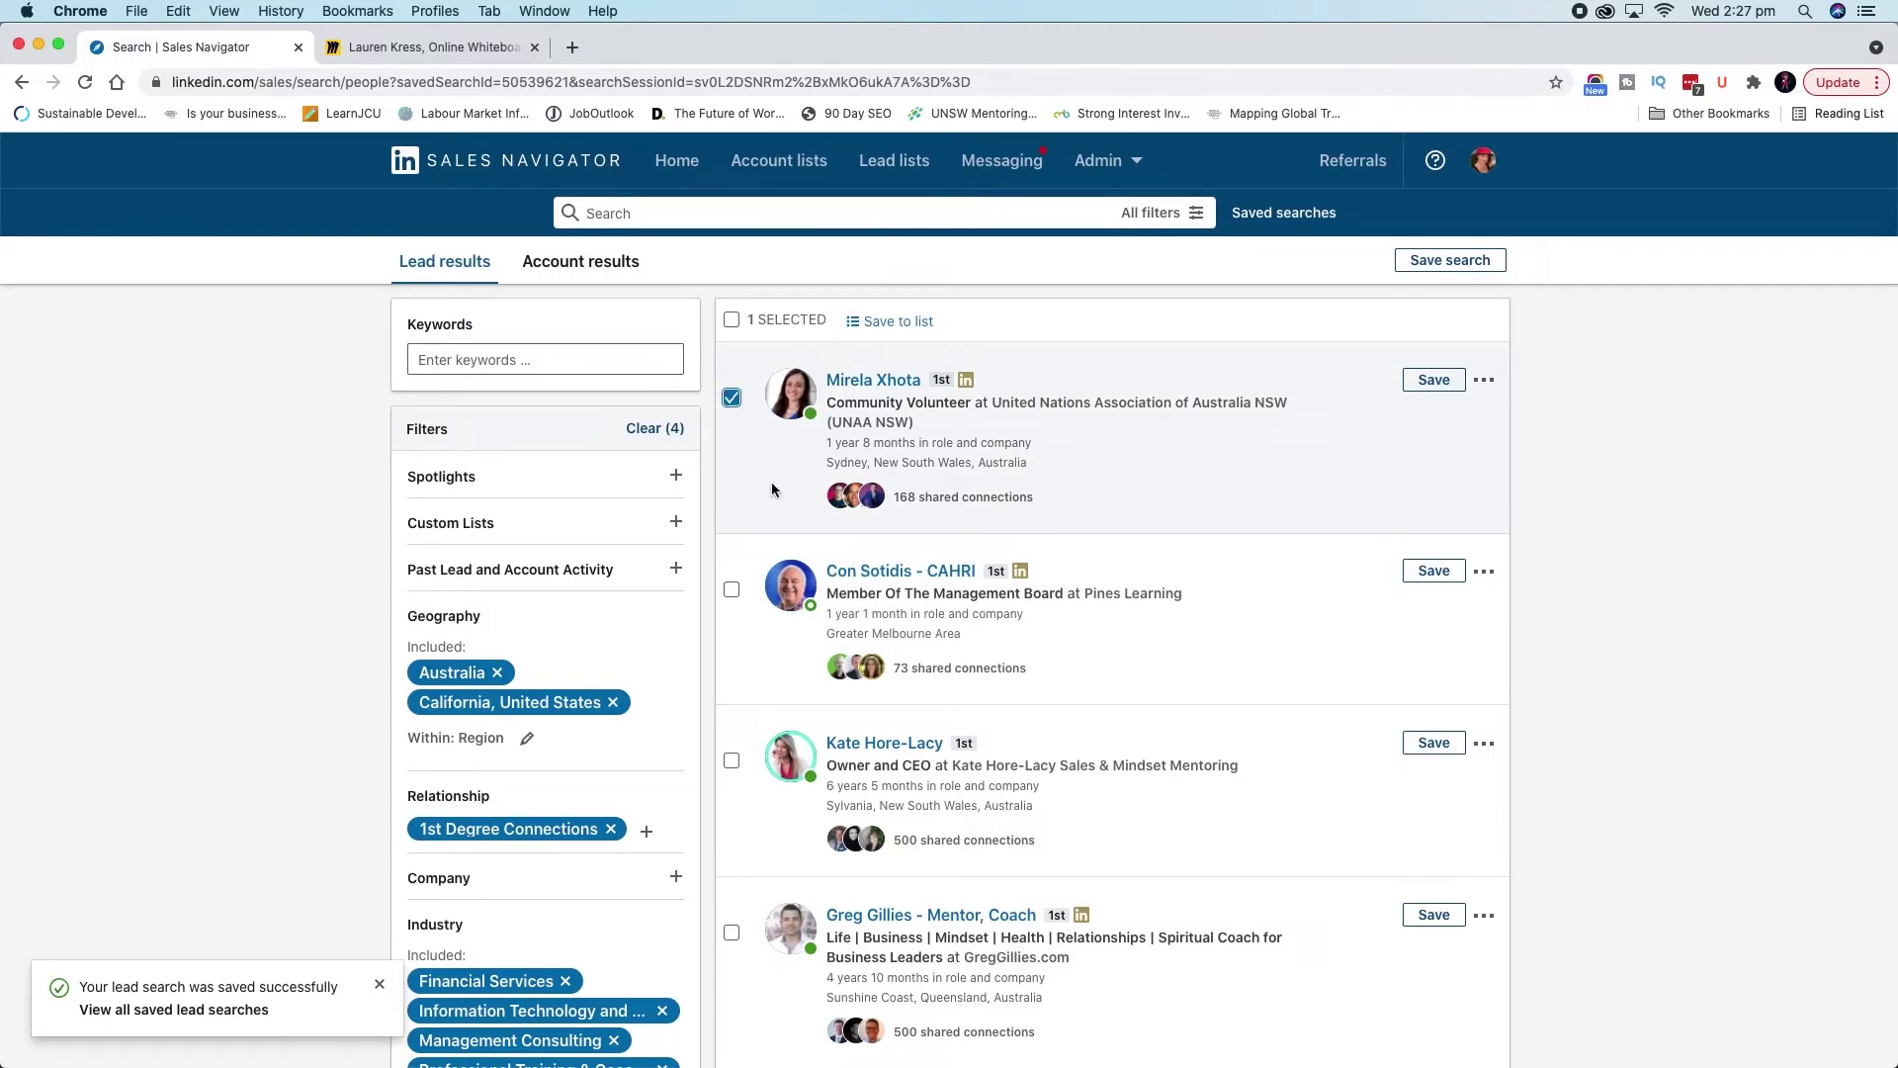
left_click(732, 761)
scroll(736, 762, "down", 3)
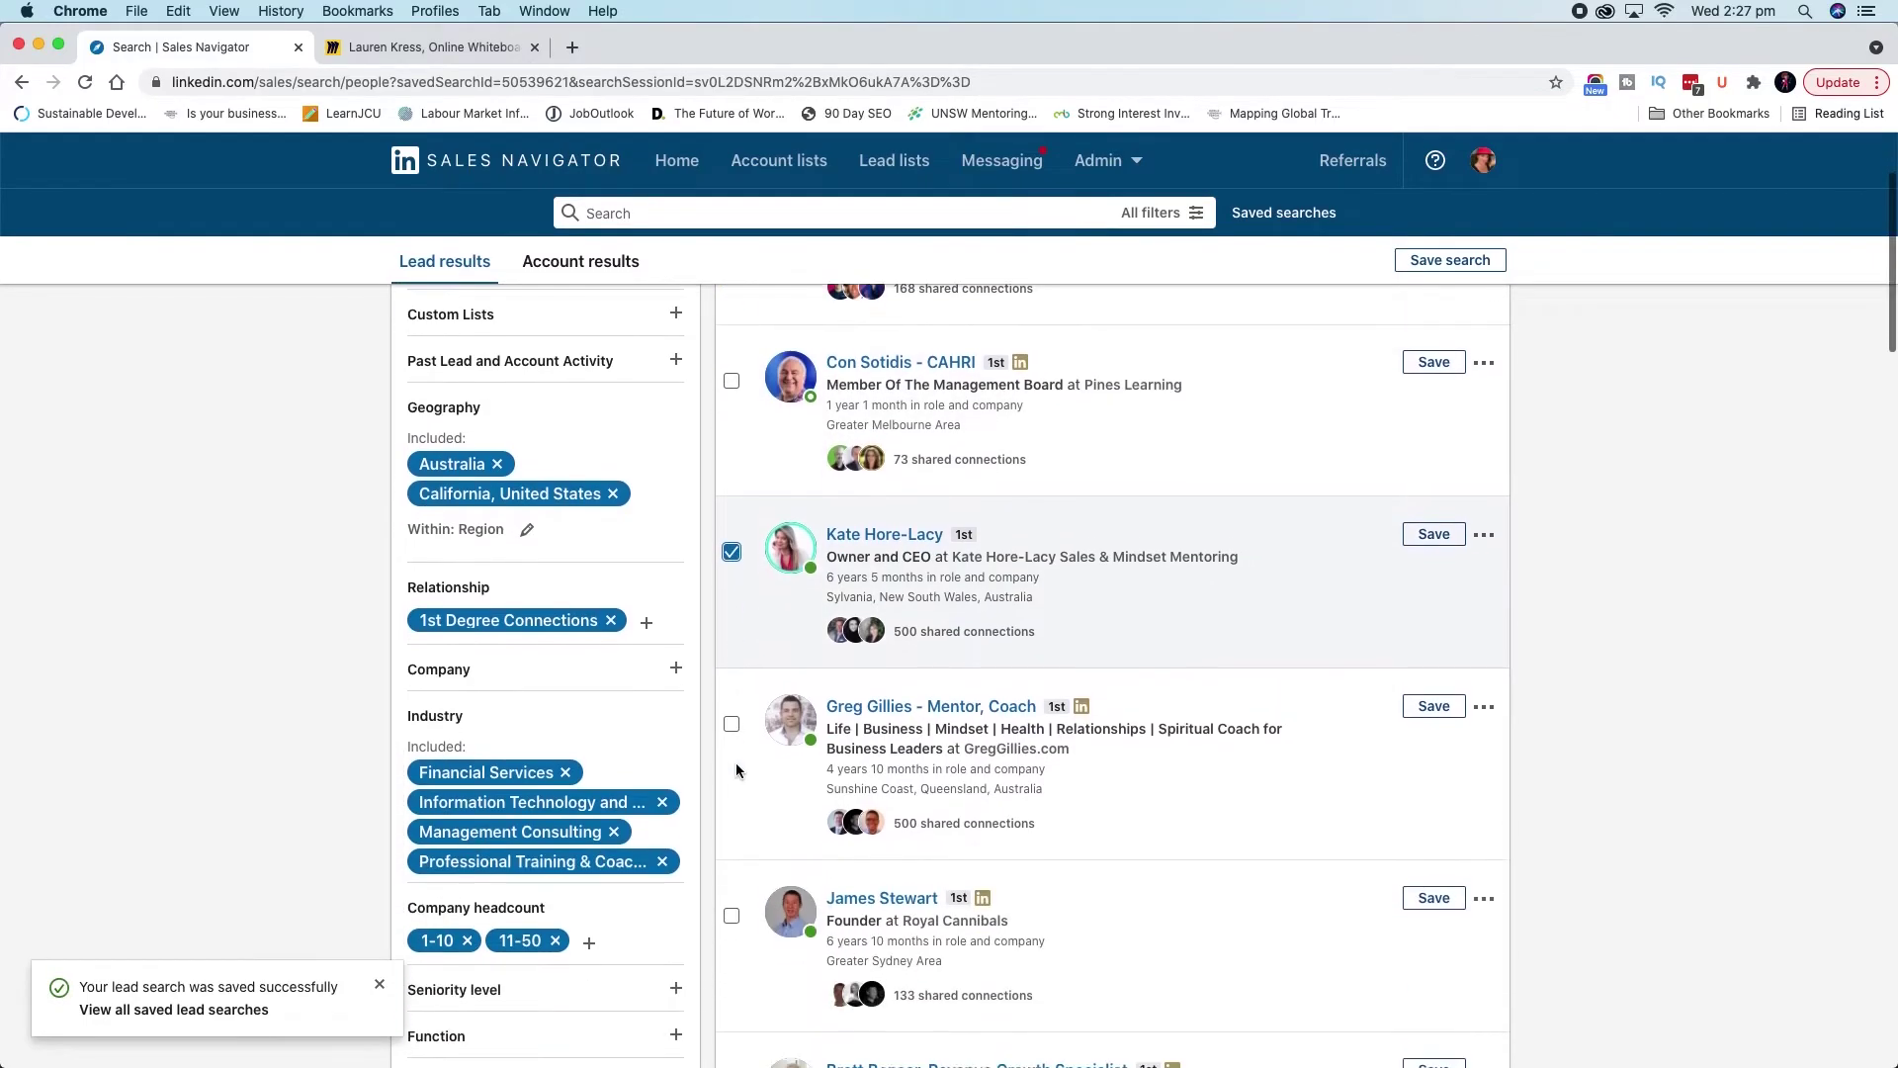
scroll(735, 762, "down", 2)
left_click(734, 771)
scroll(733, 776, "down", 3)
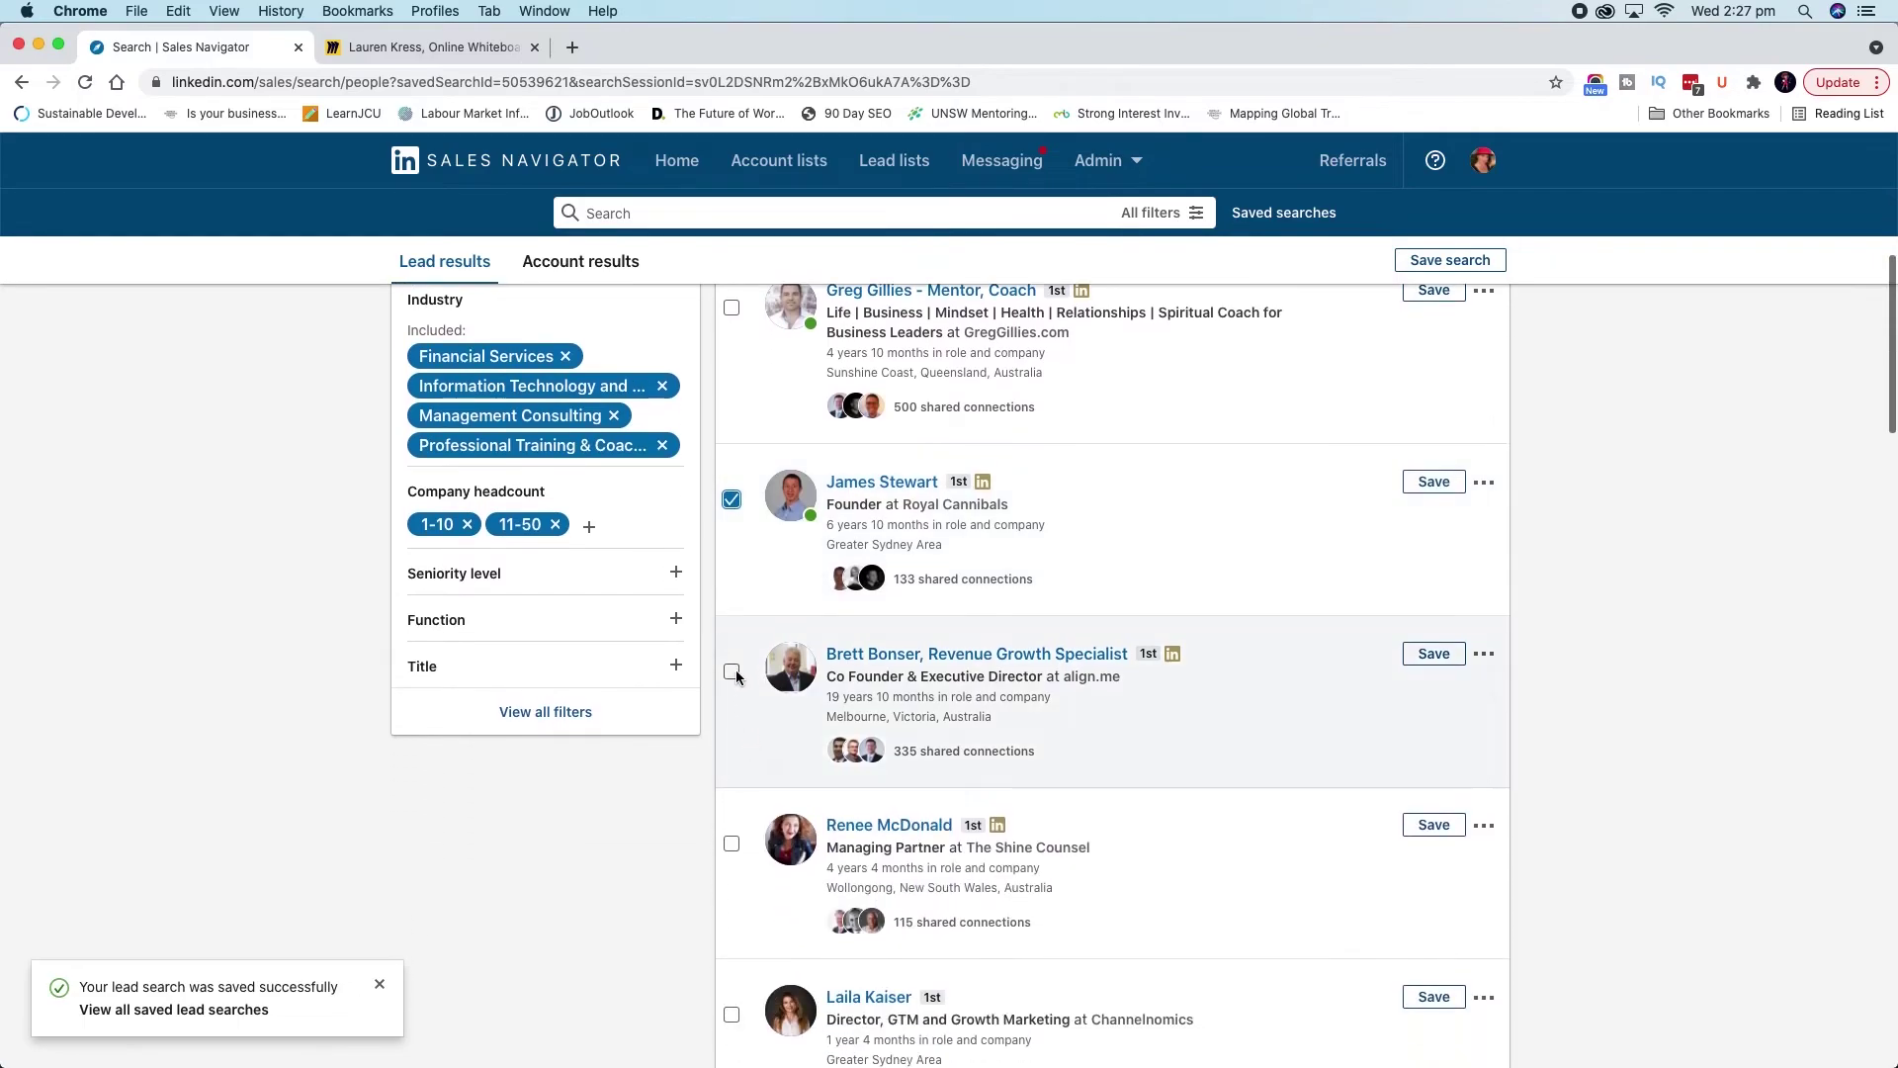
left_click(732, 671)
left_click(732, 845)
scroll(731, 844, "up", 6)
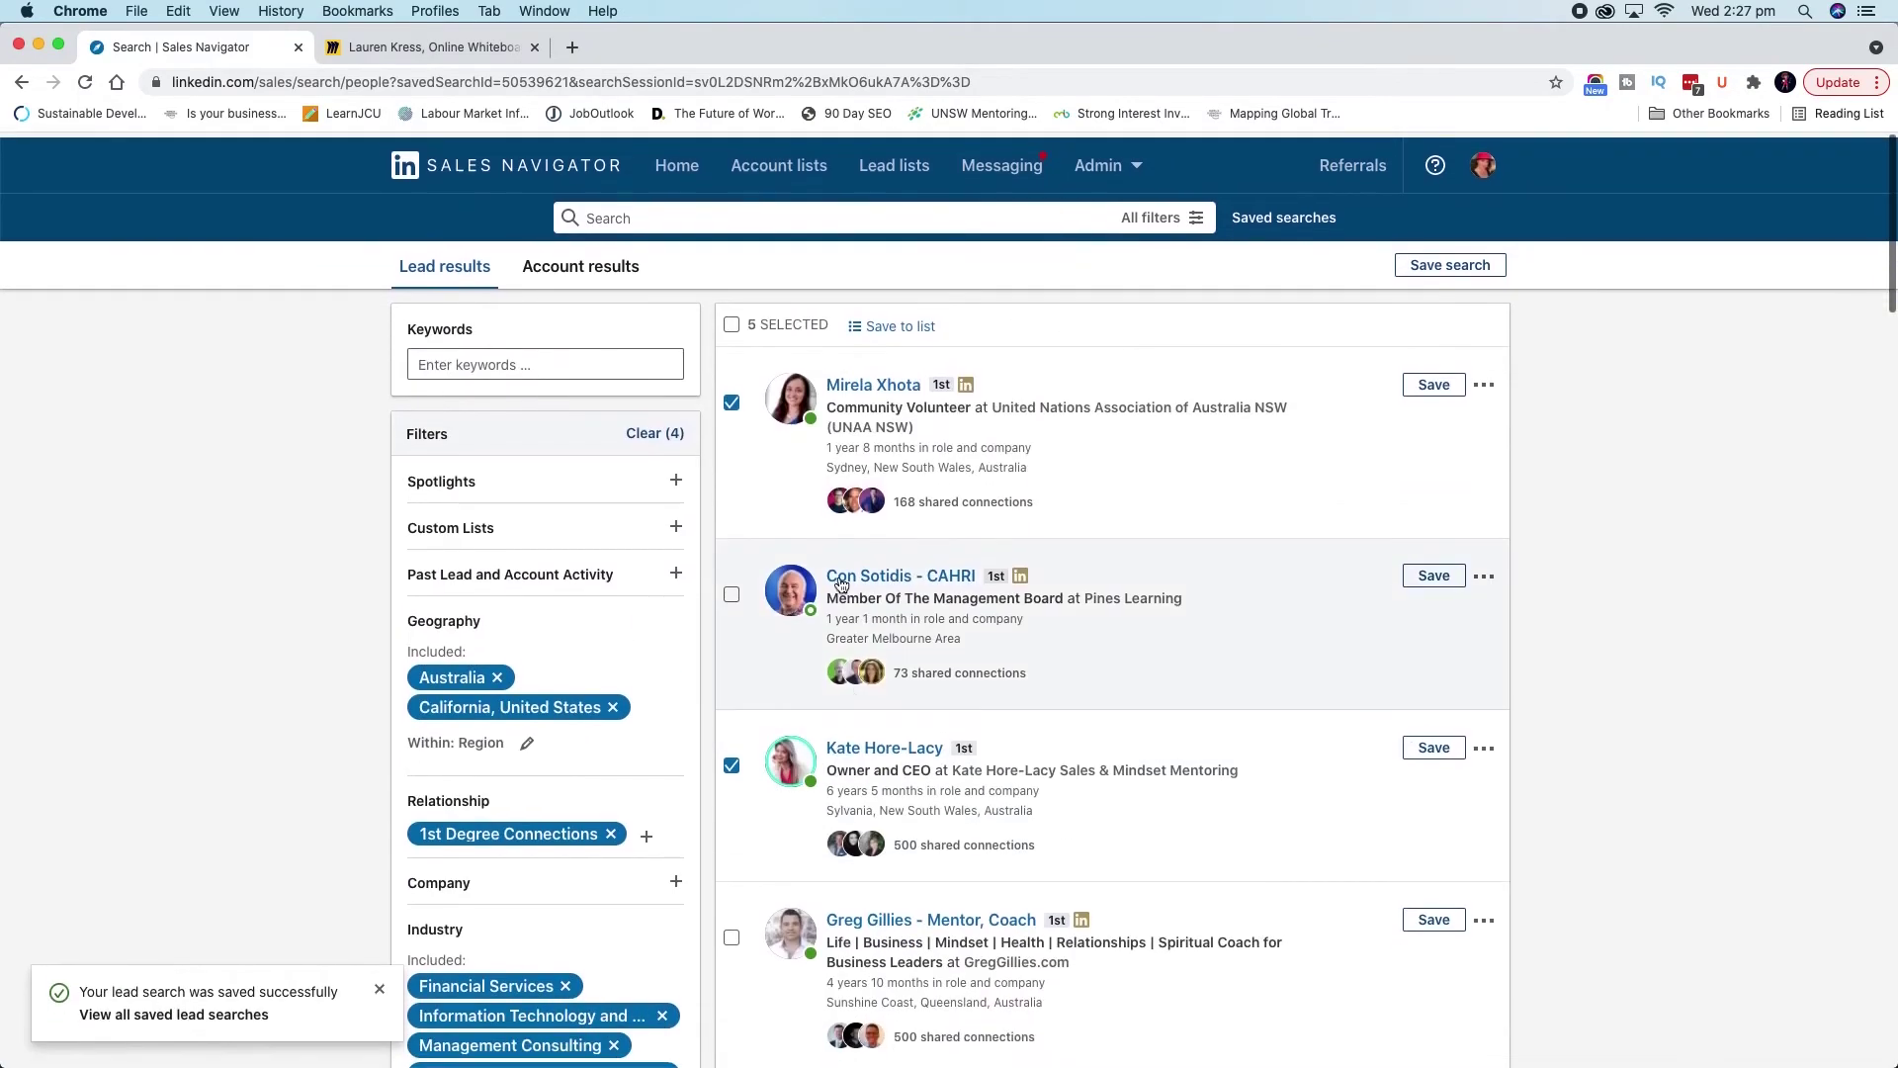
scroll(1029, 496, "down", 5)
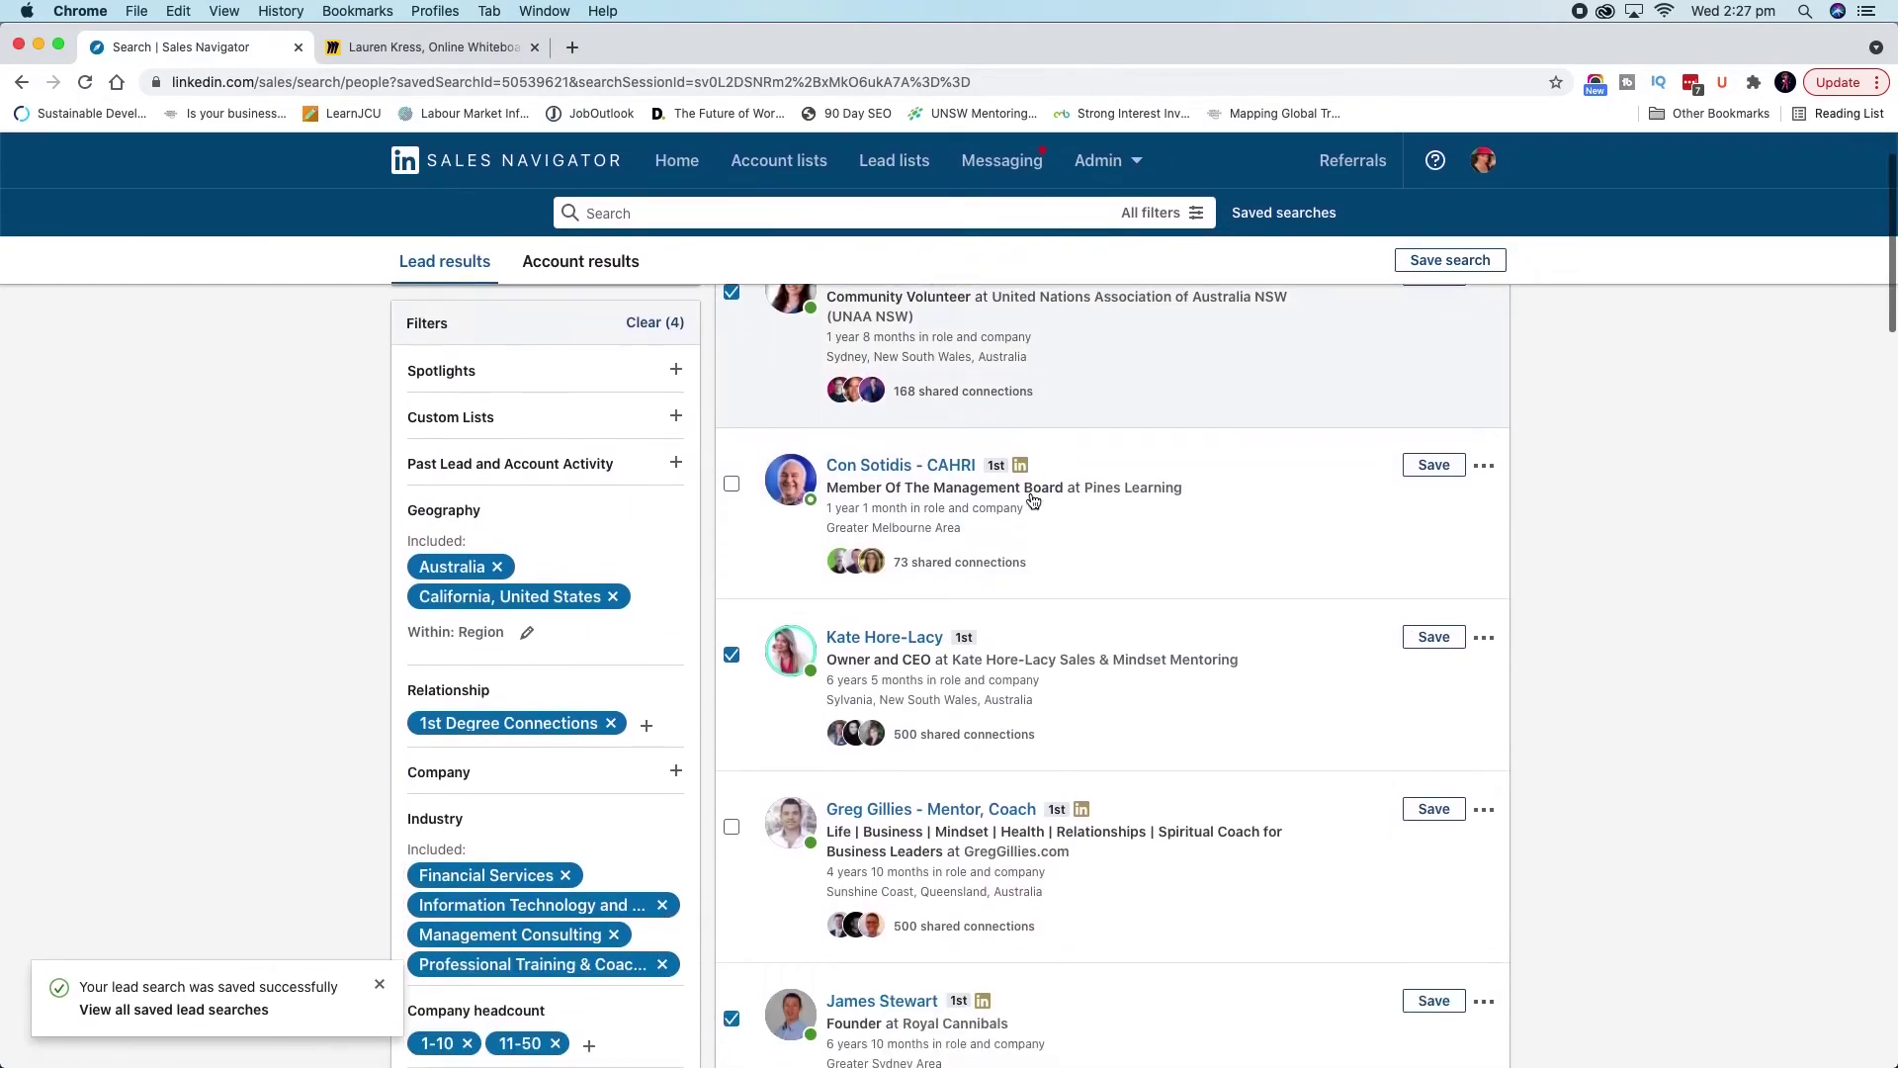
scroll(1030, 497, "up", 6)
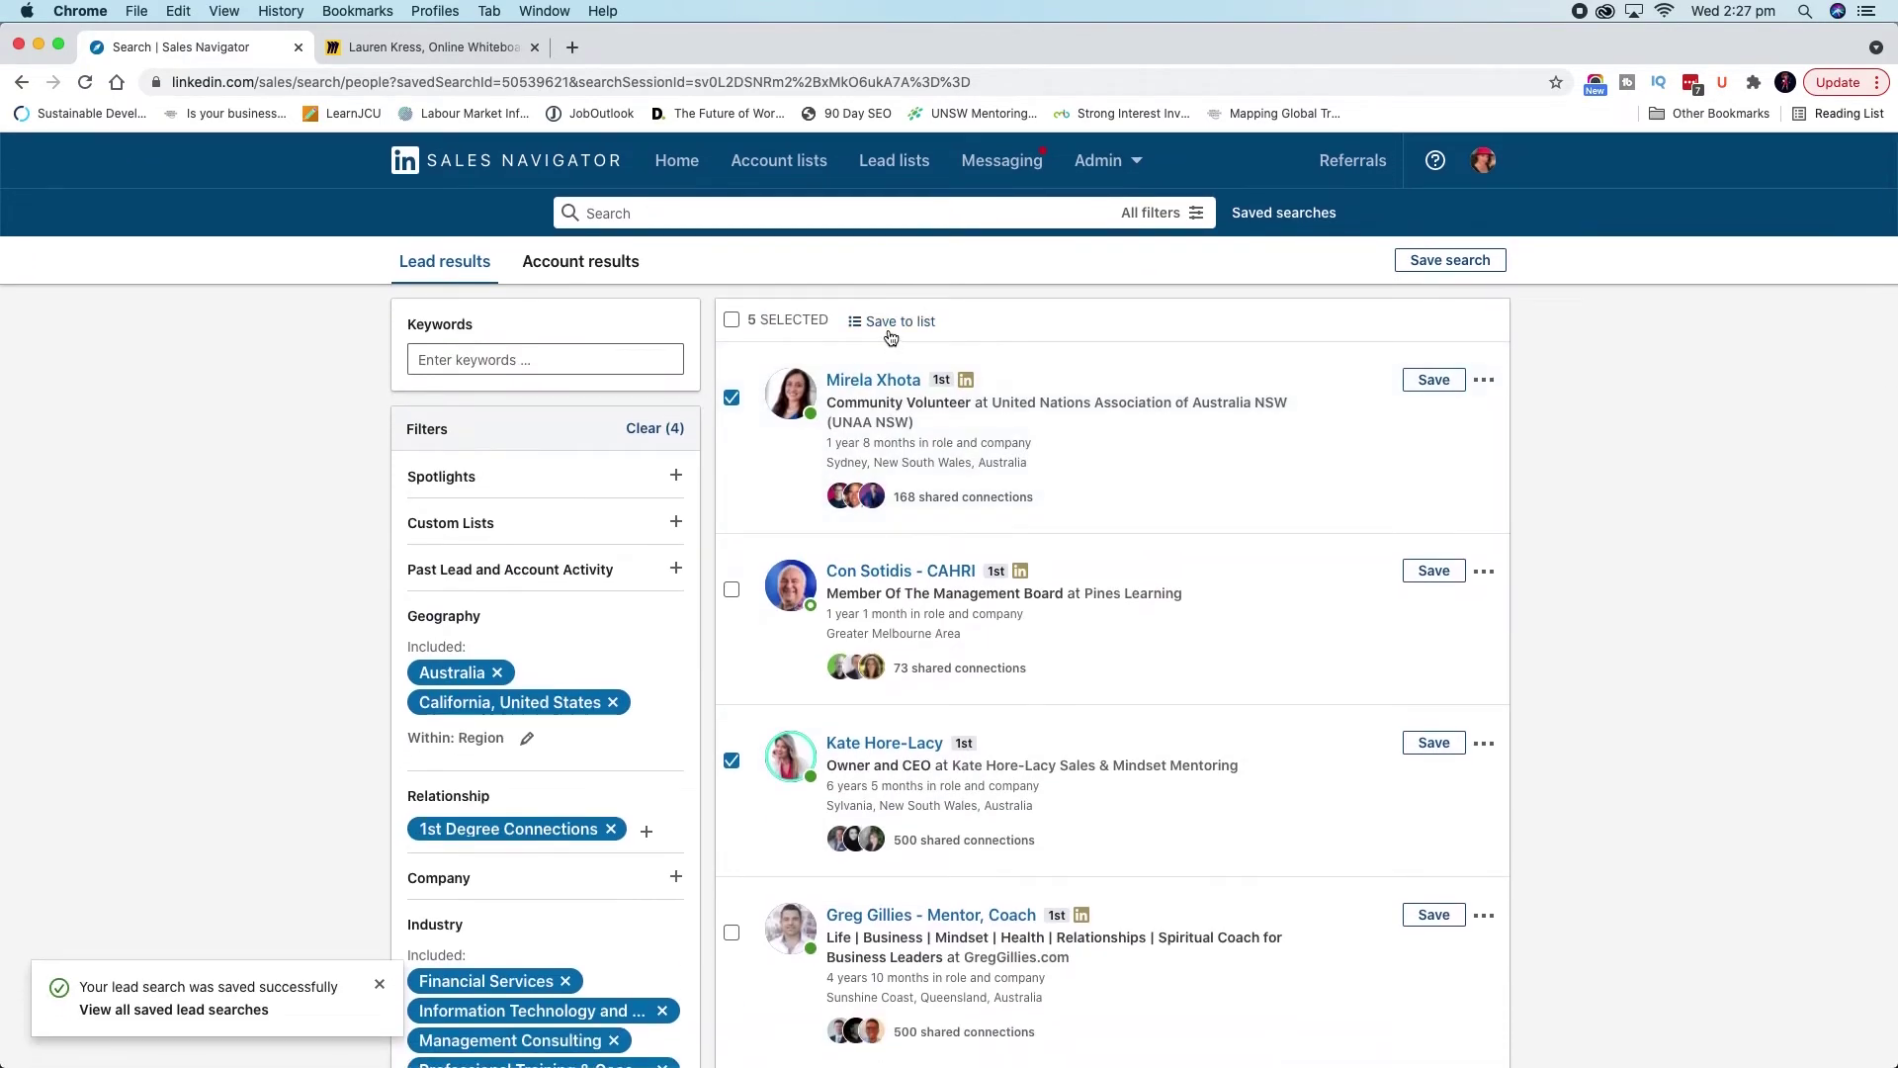
Save the selected leads to a new lead list named "October Targets"
left_click(890, 336)
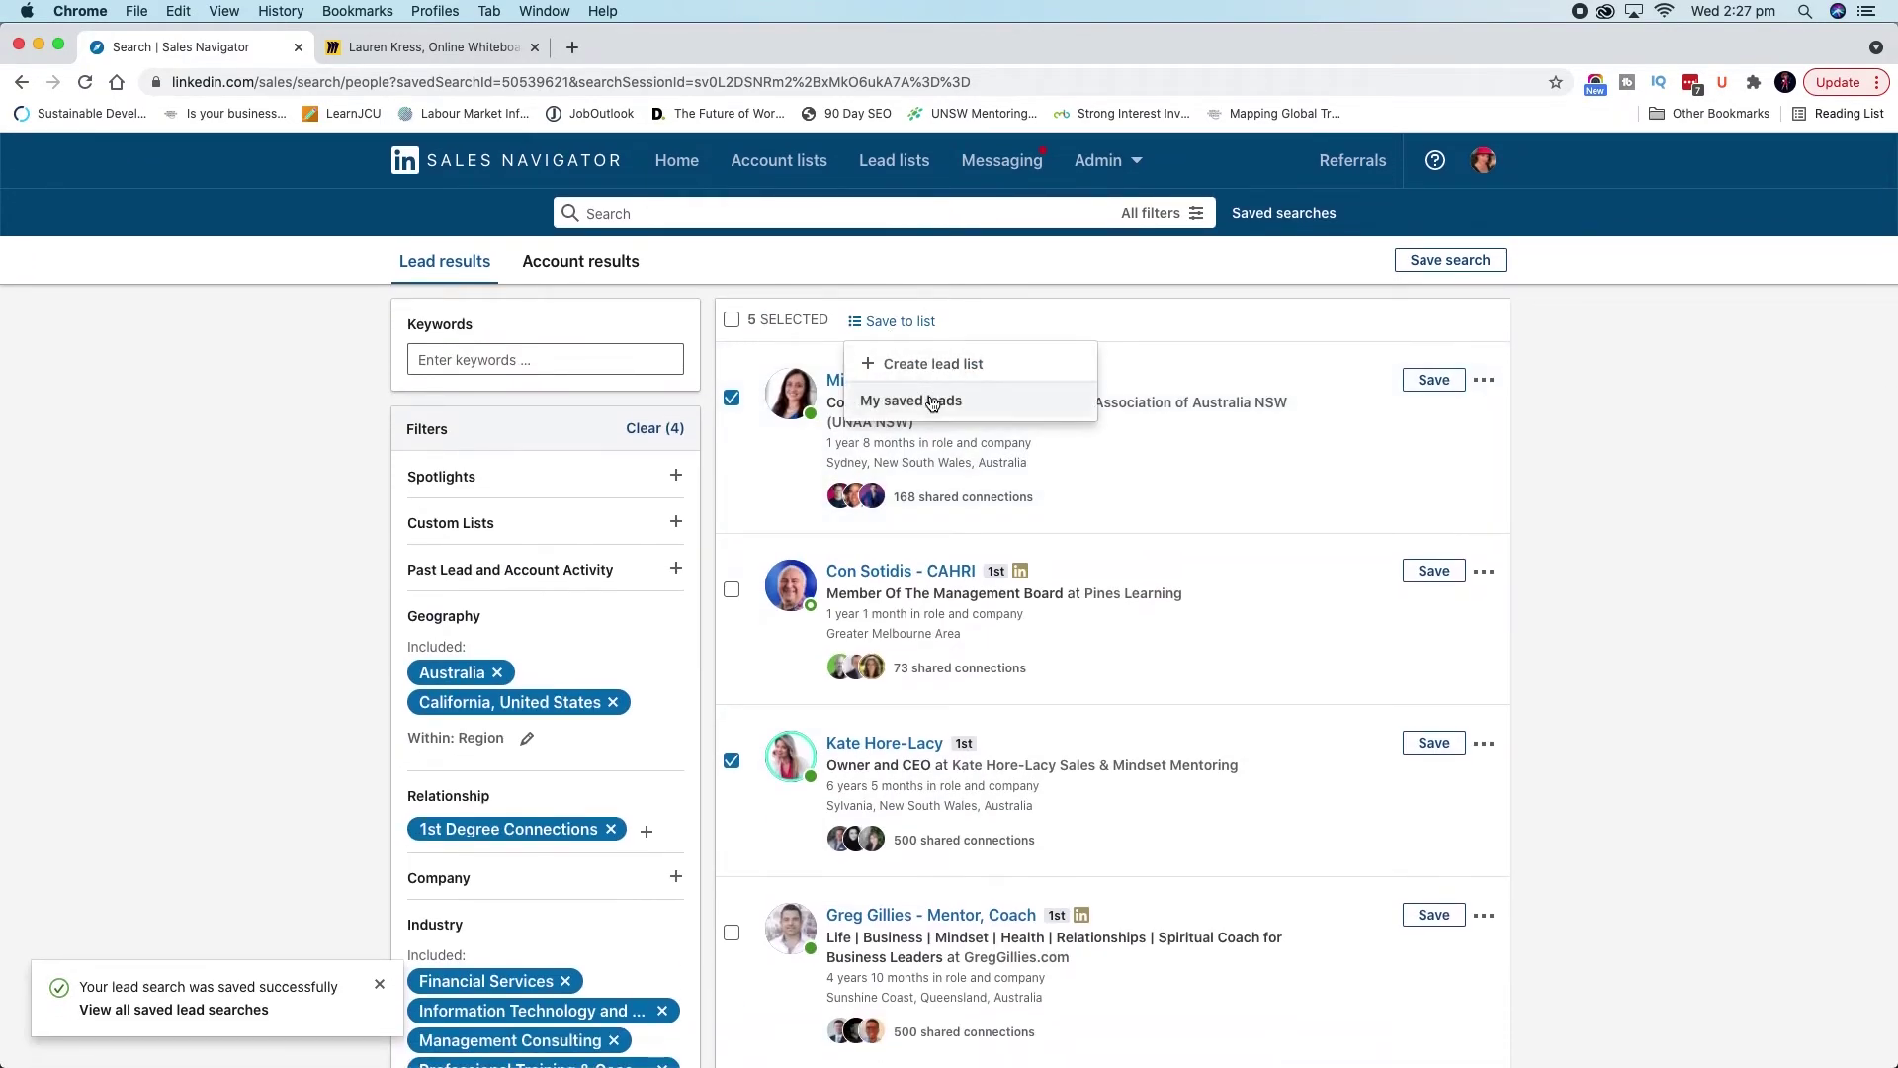
left_click(934, 362)
left_click(800, 516)
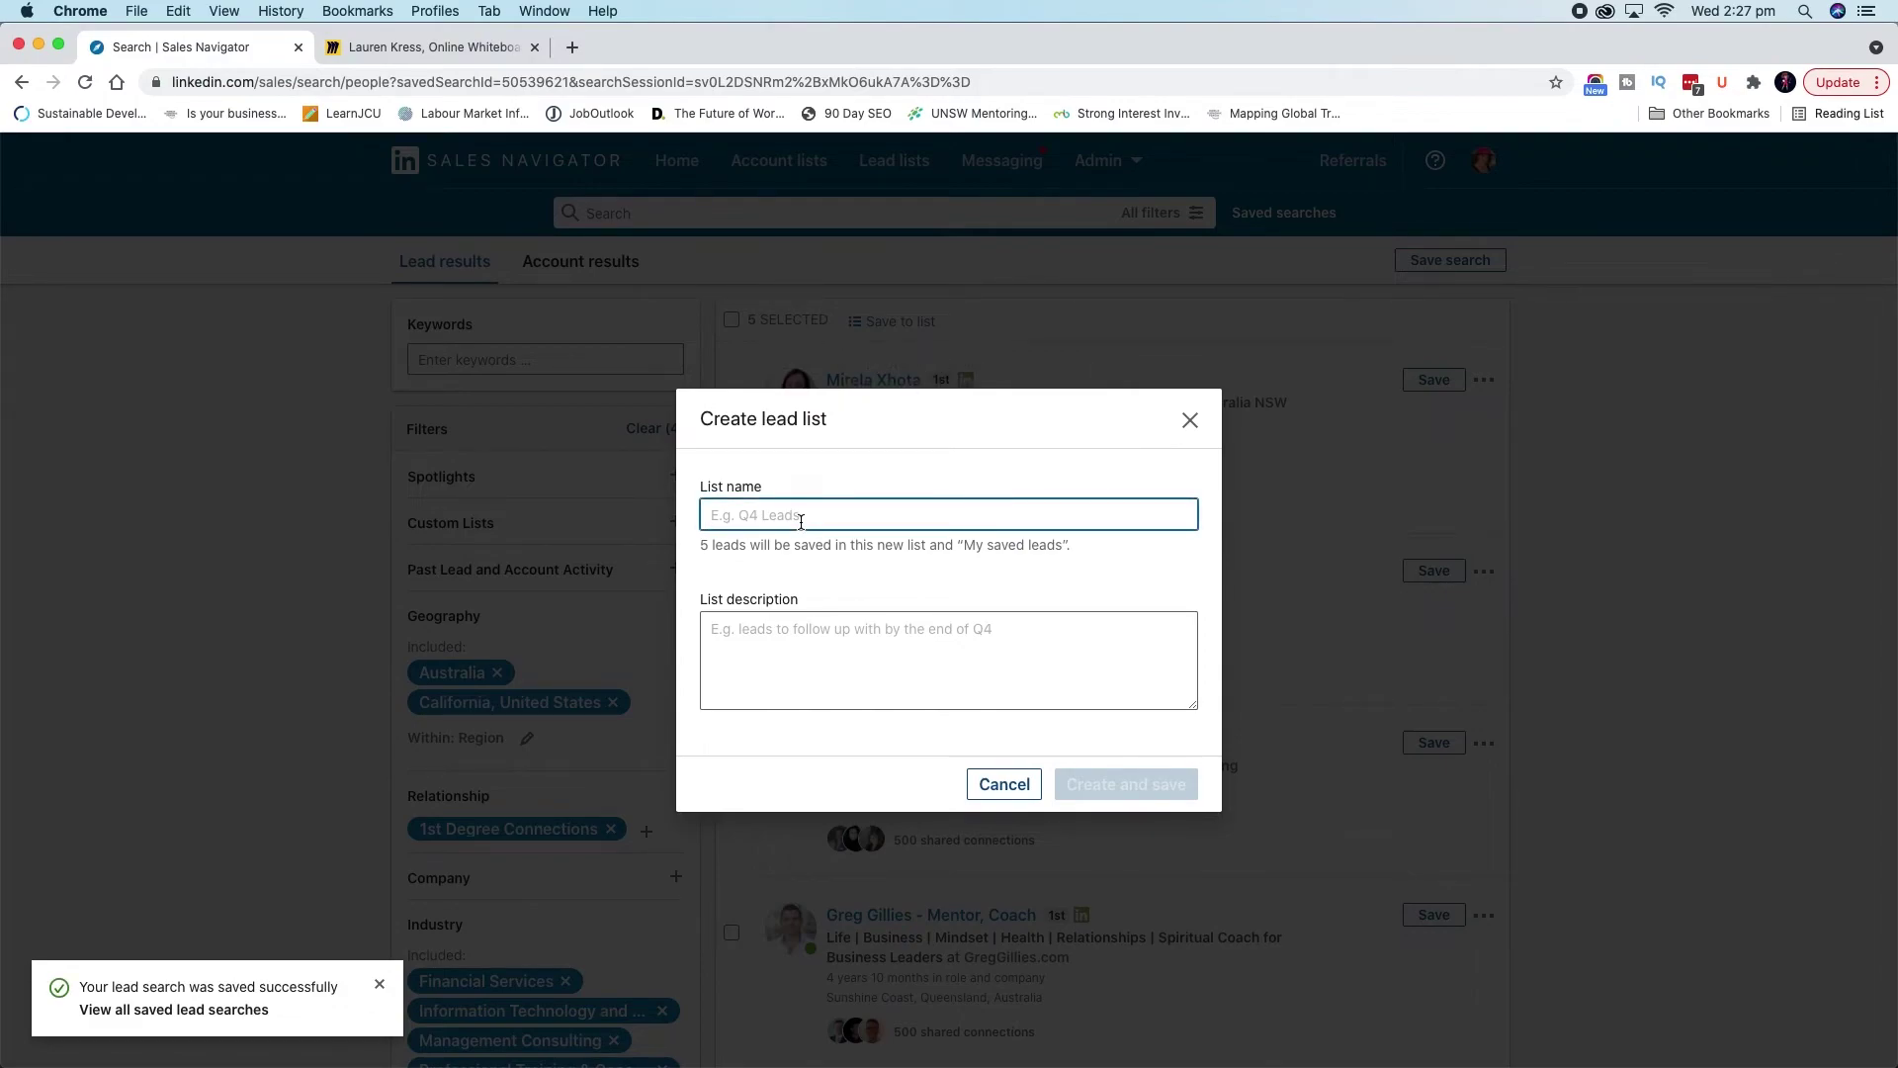
type("October Targets")
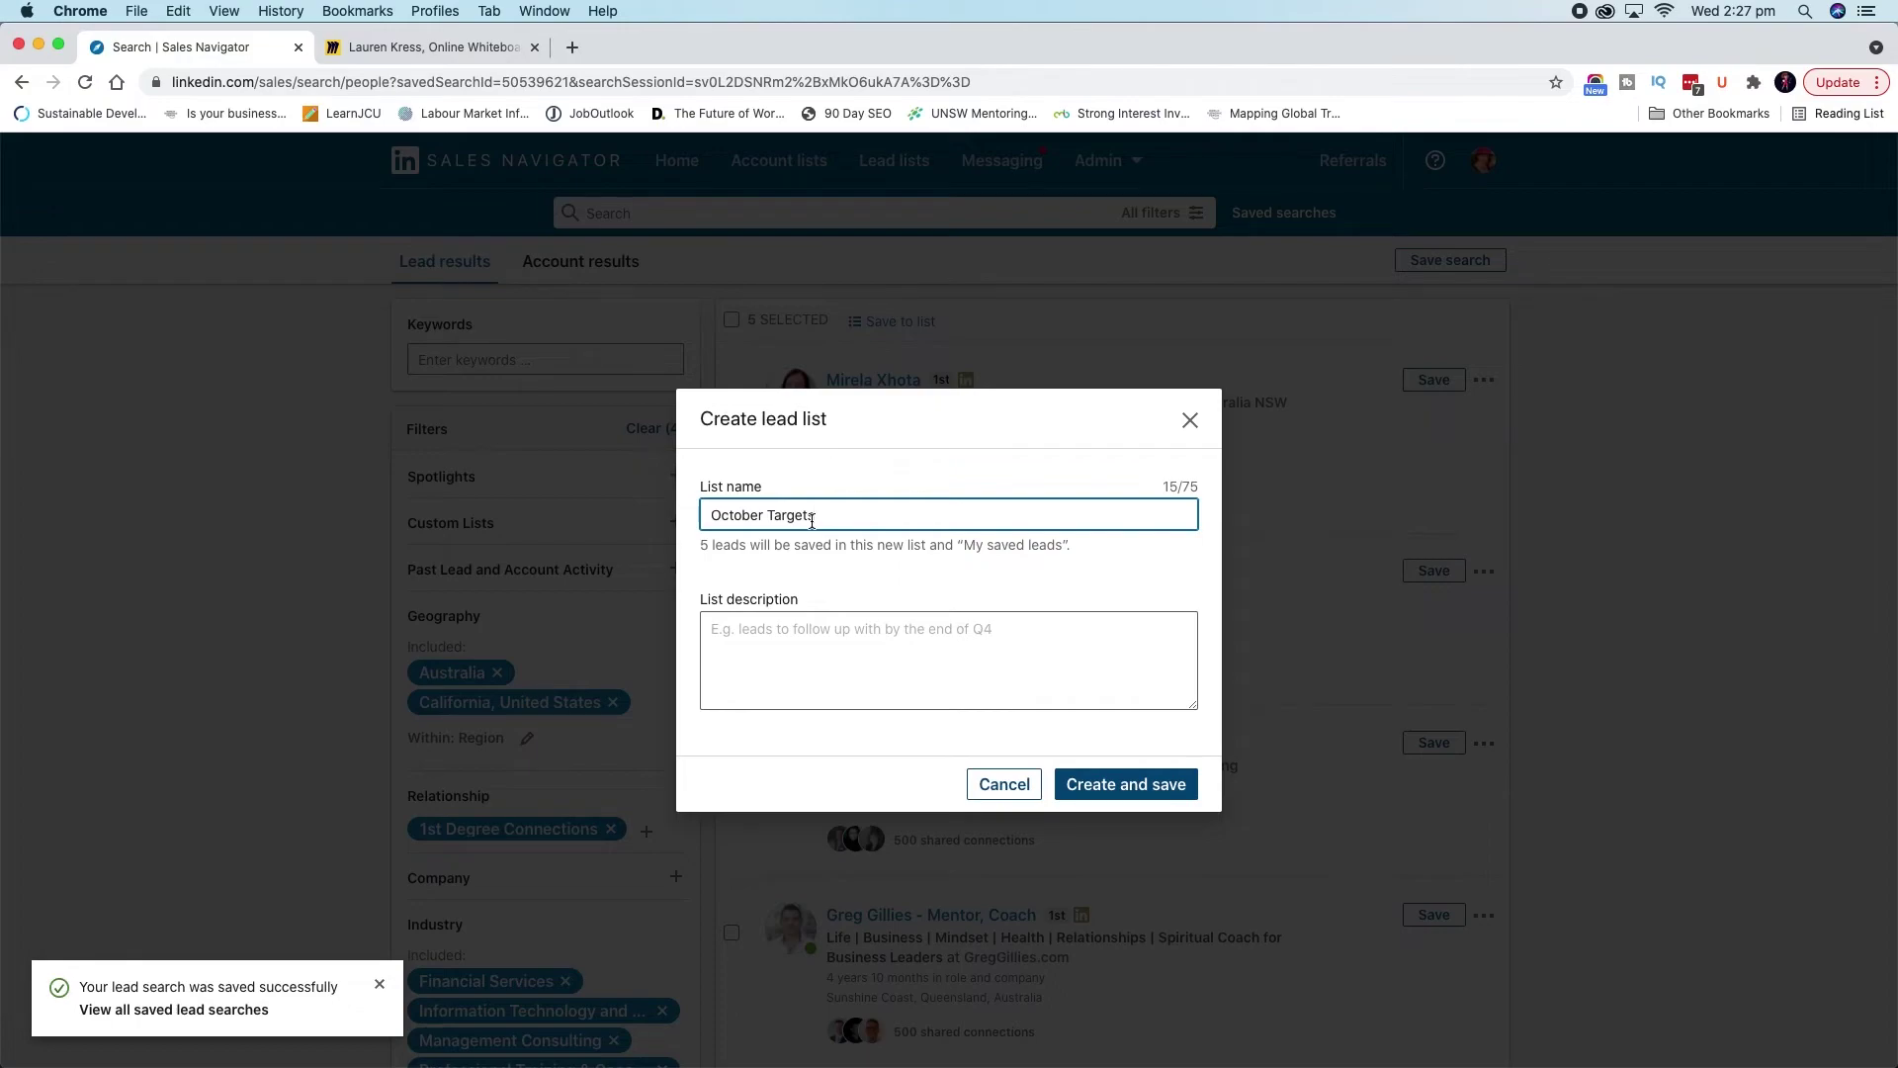
triple_click(704, 515)
left_click(914, 526)
left_click(1132, 781)
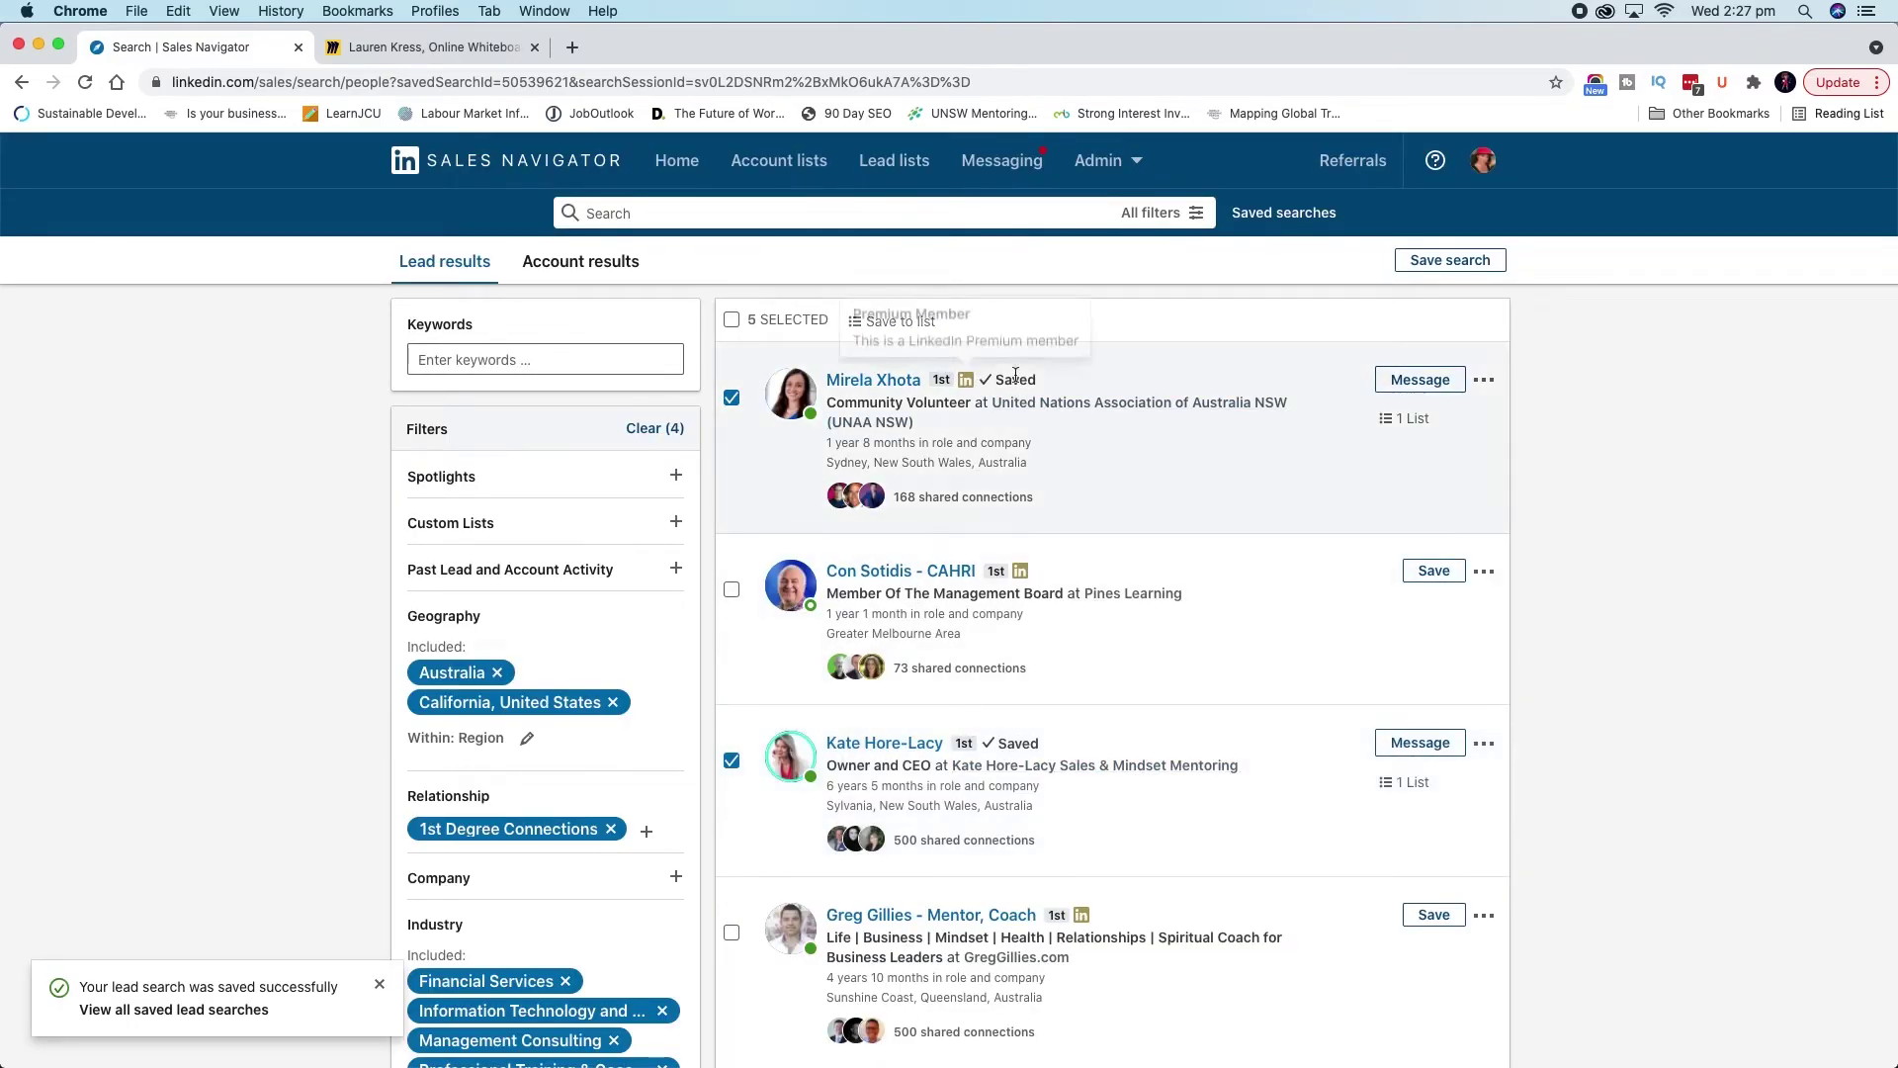
Look over the rest of the lead results and the account results for the same filters
scroll(1015, 593, "down", 5)
scroll(1016, 593, "down", 10)
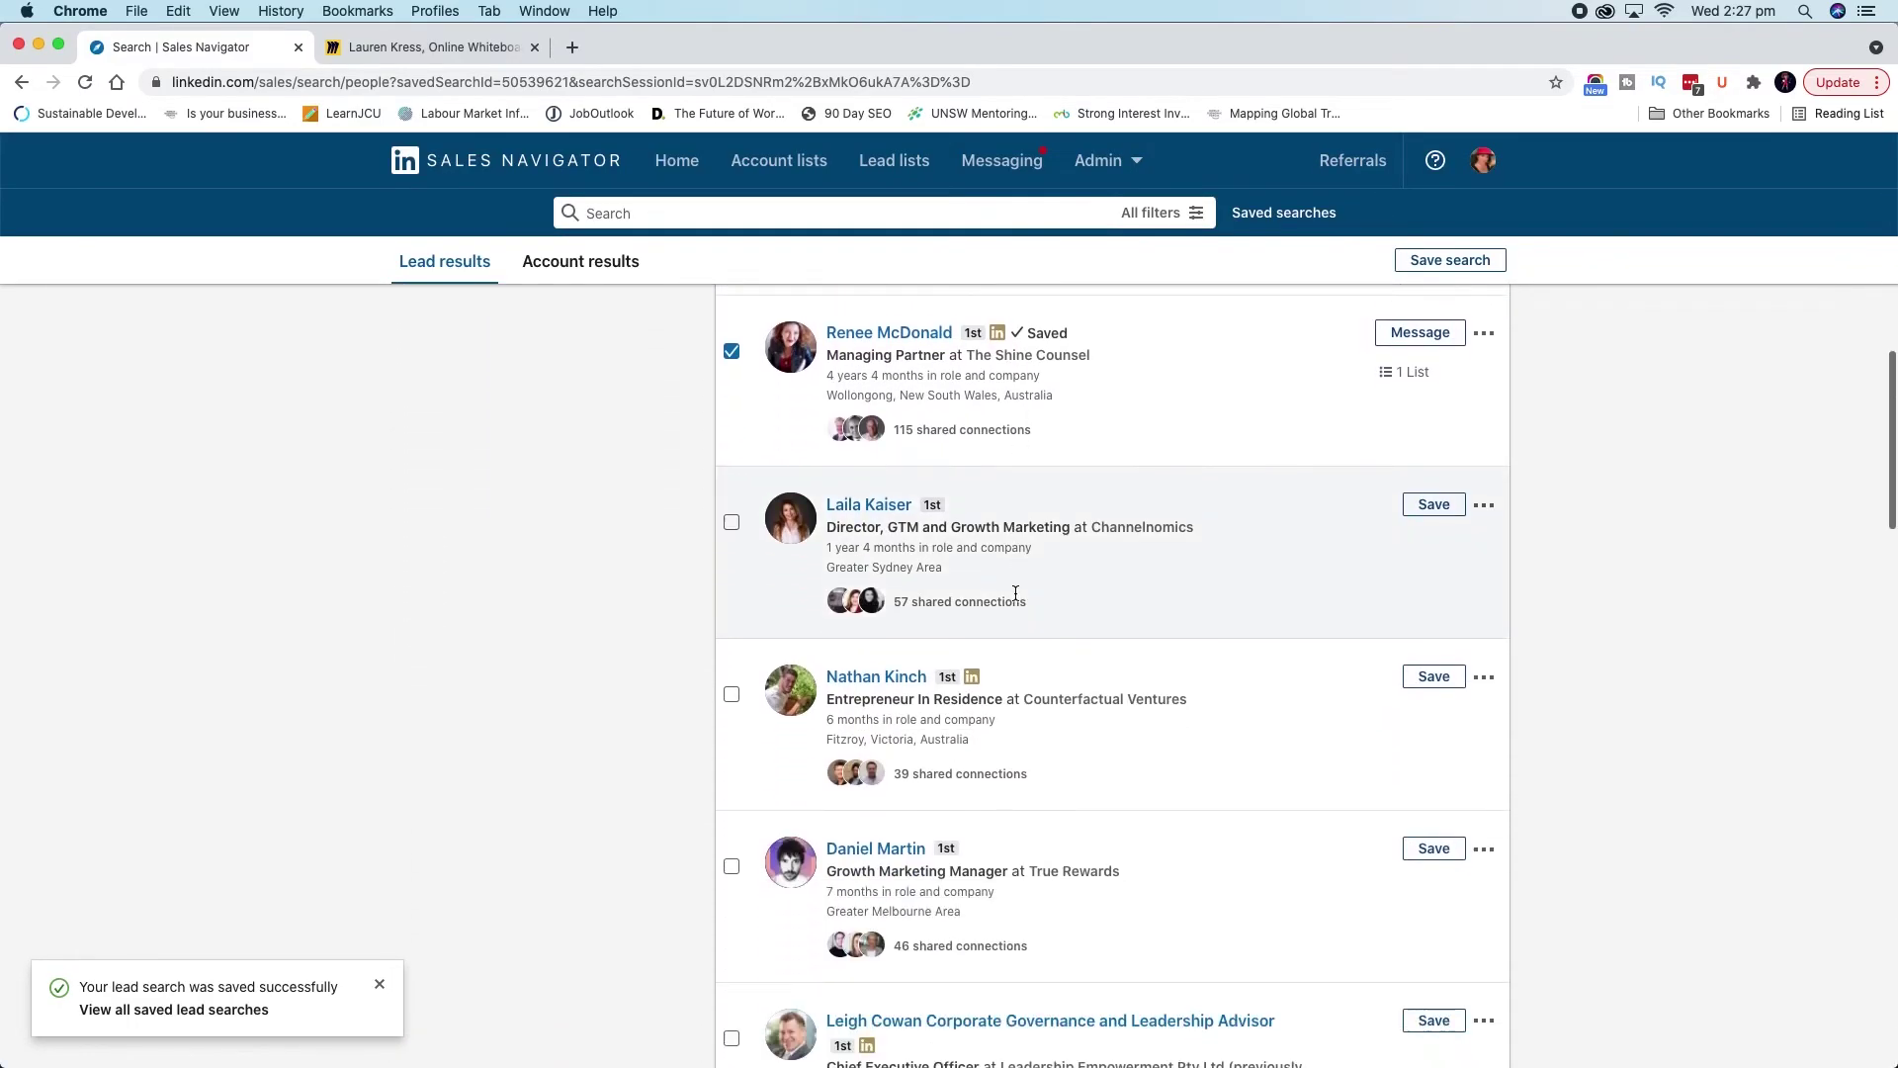
scroll(1014, 598, "down", 8)
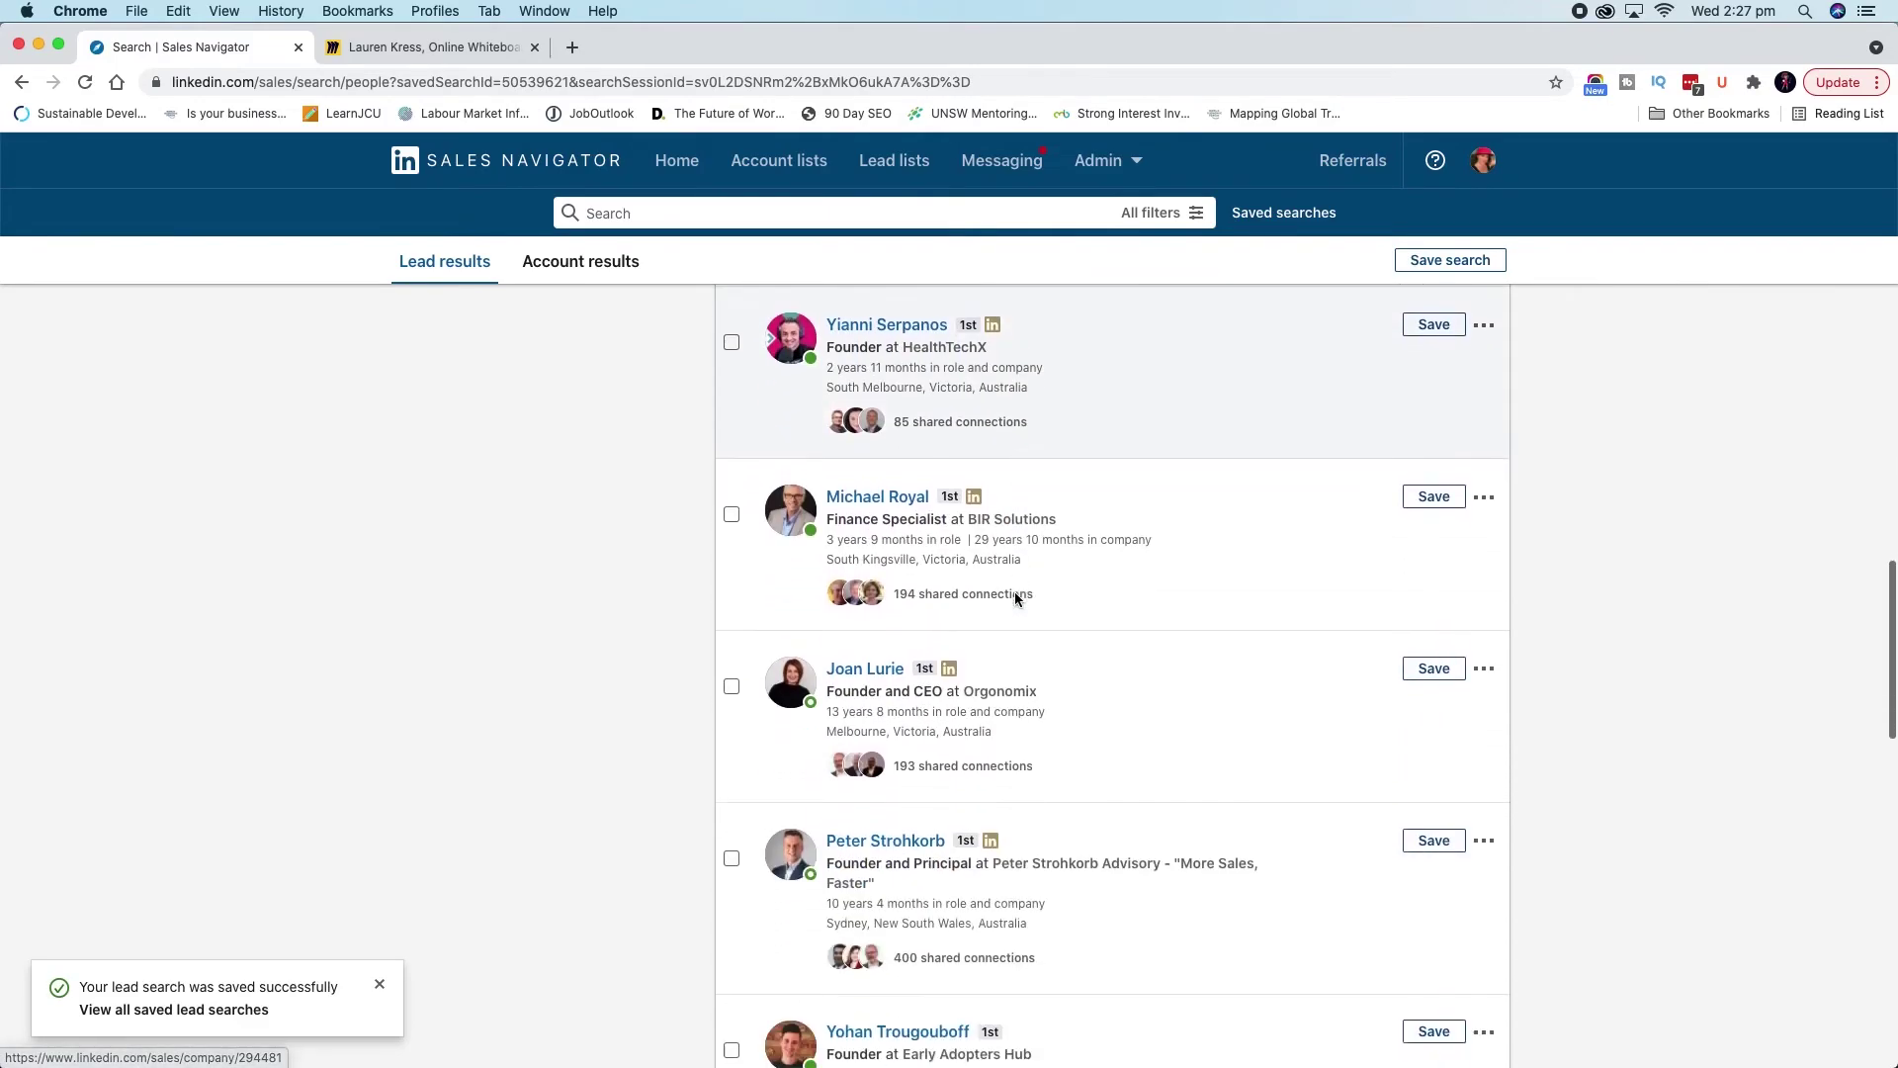
scroll(1014, 599, "up", 7)
scroll(1014, 591, "up", 3)
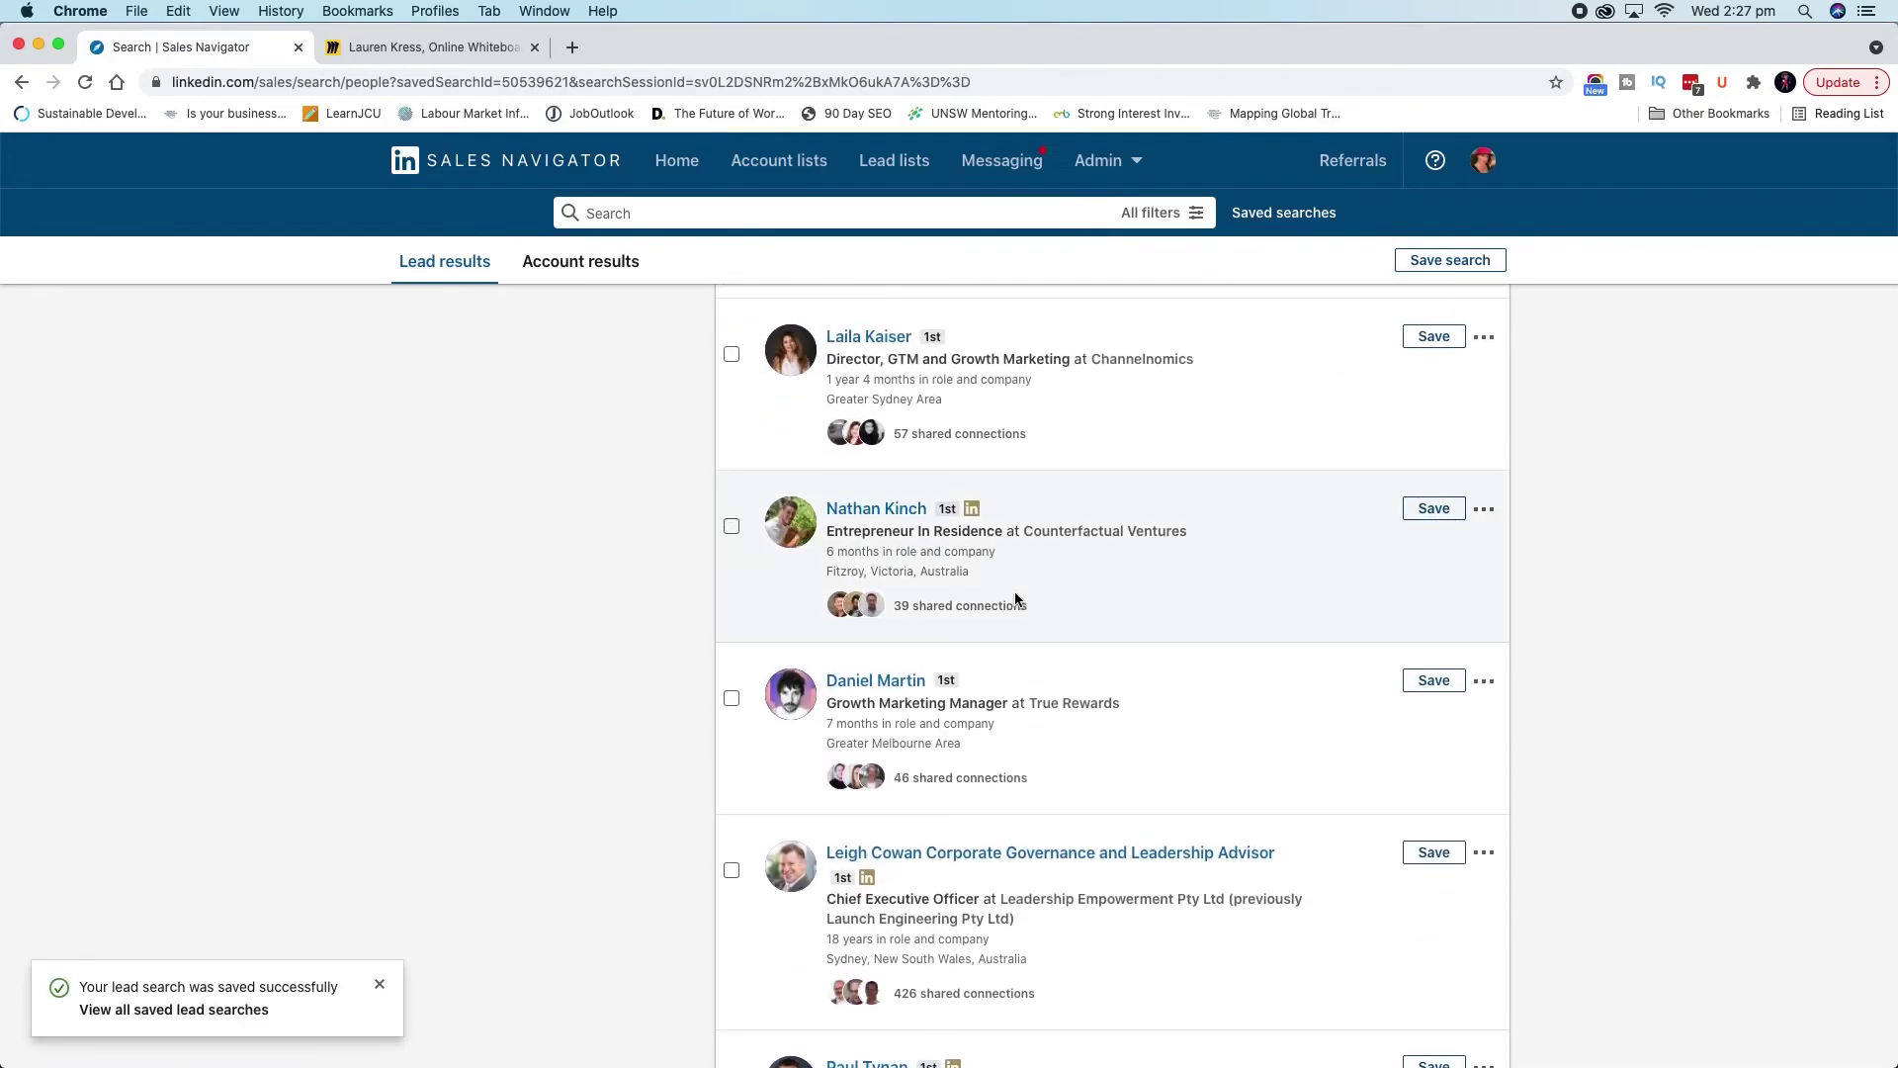
scroll(1014, 591, "up", 10)
left_click(635, 277)
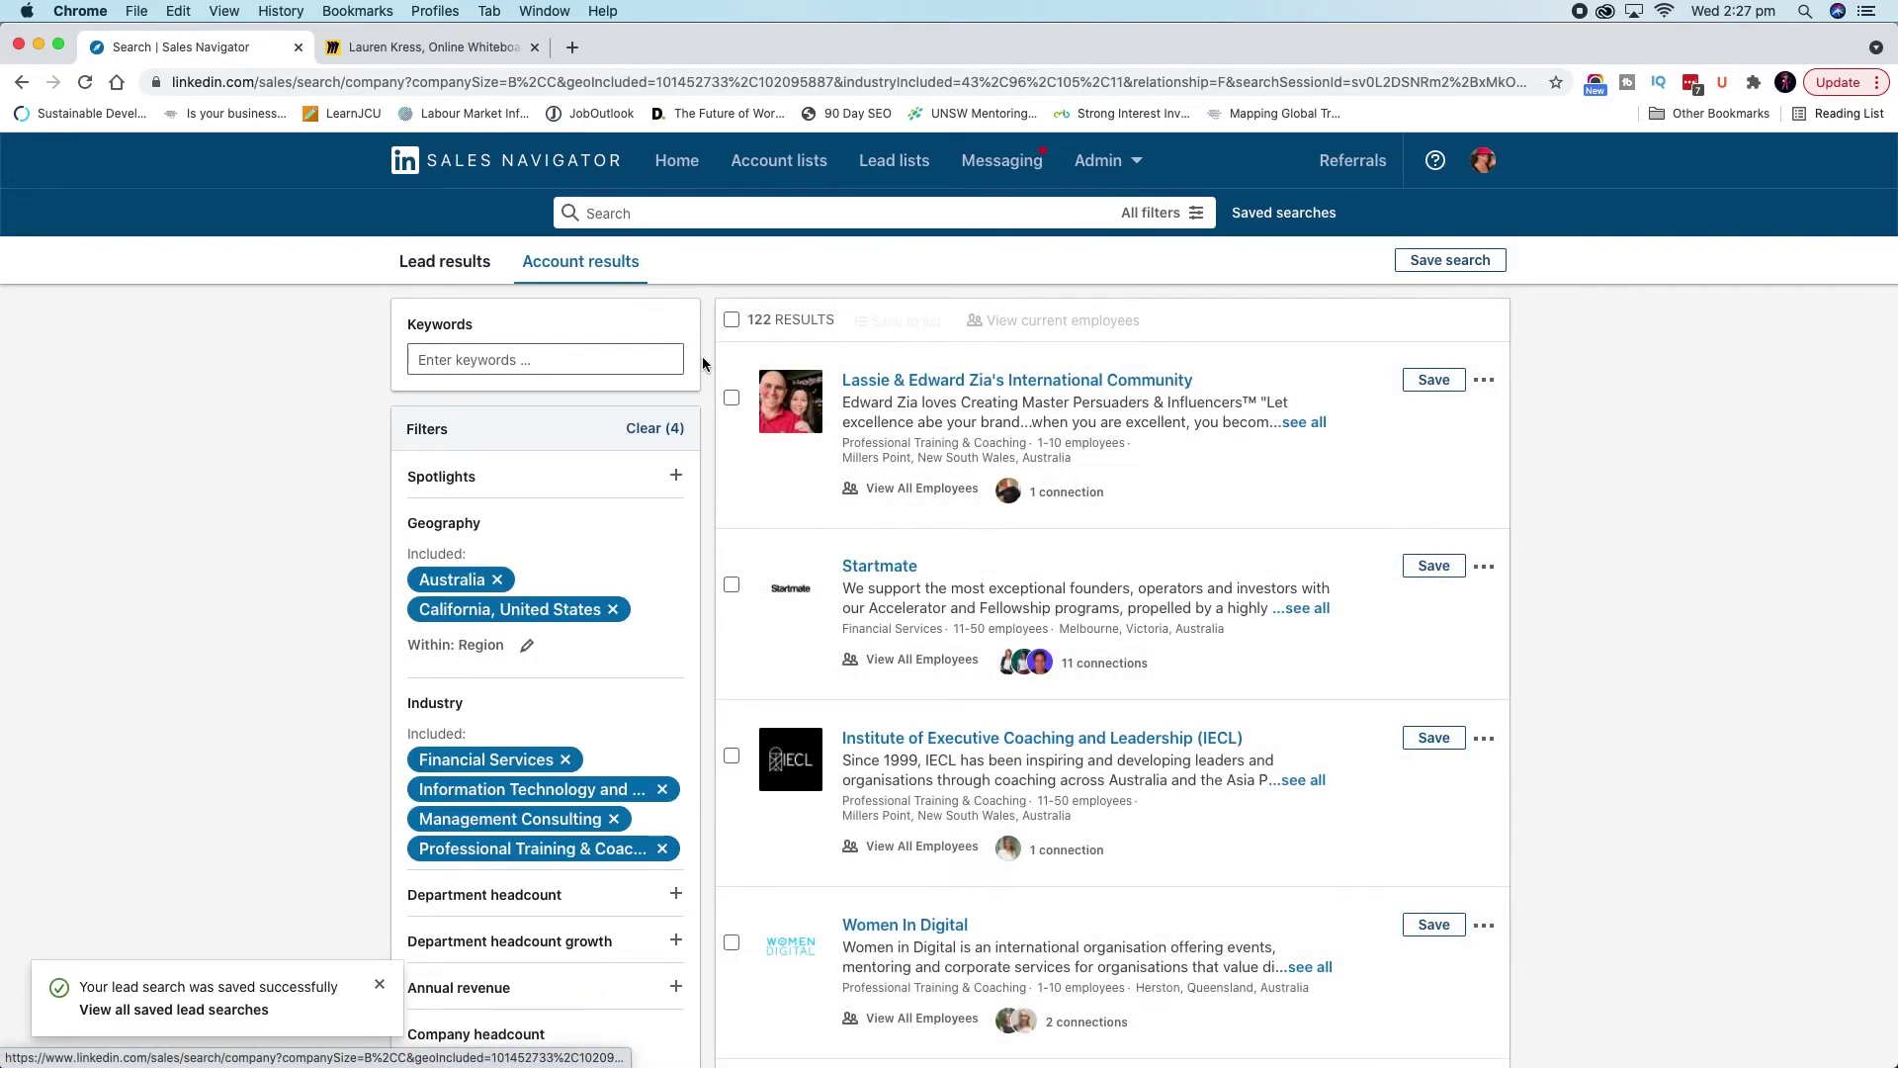
scroll(858, 588, "down", 10)
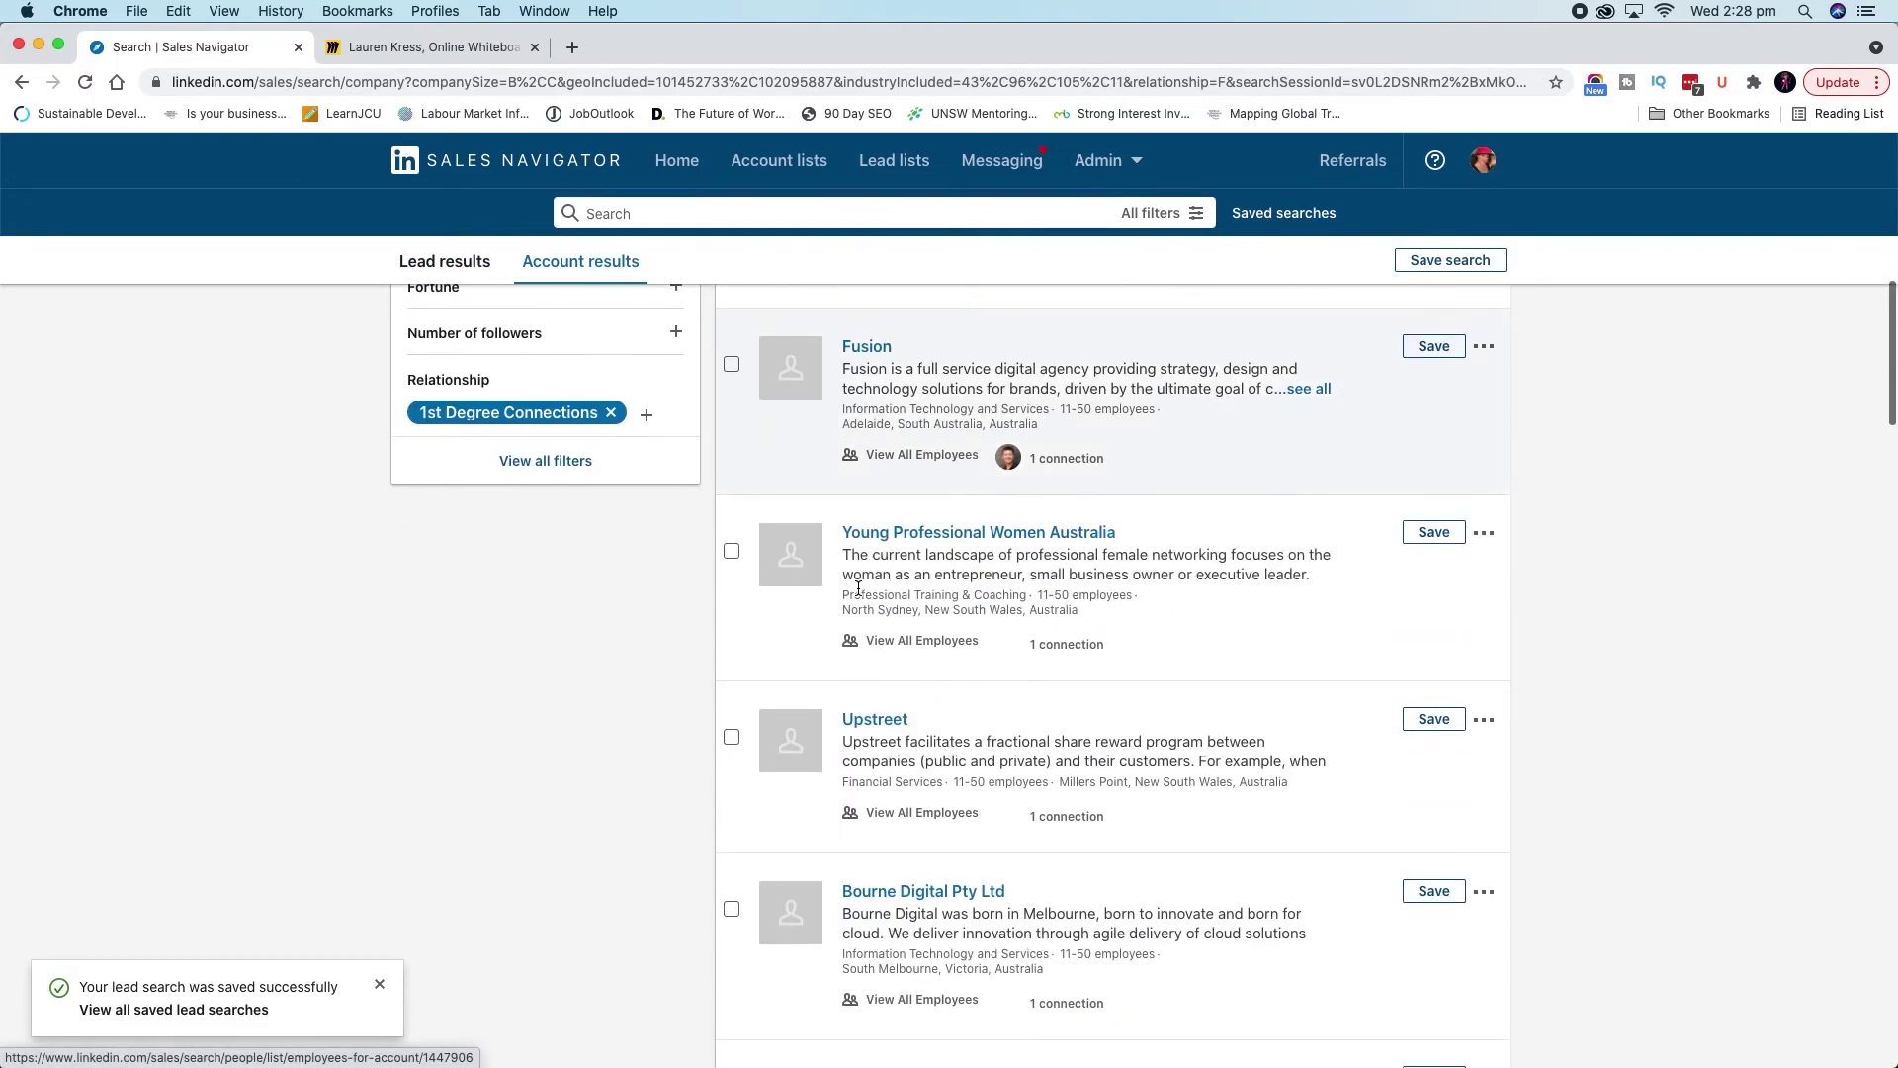
scroll(858, 588, "up", 10)
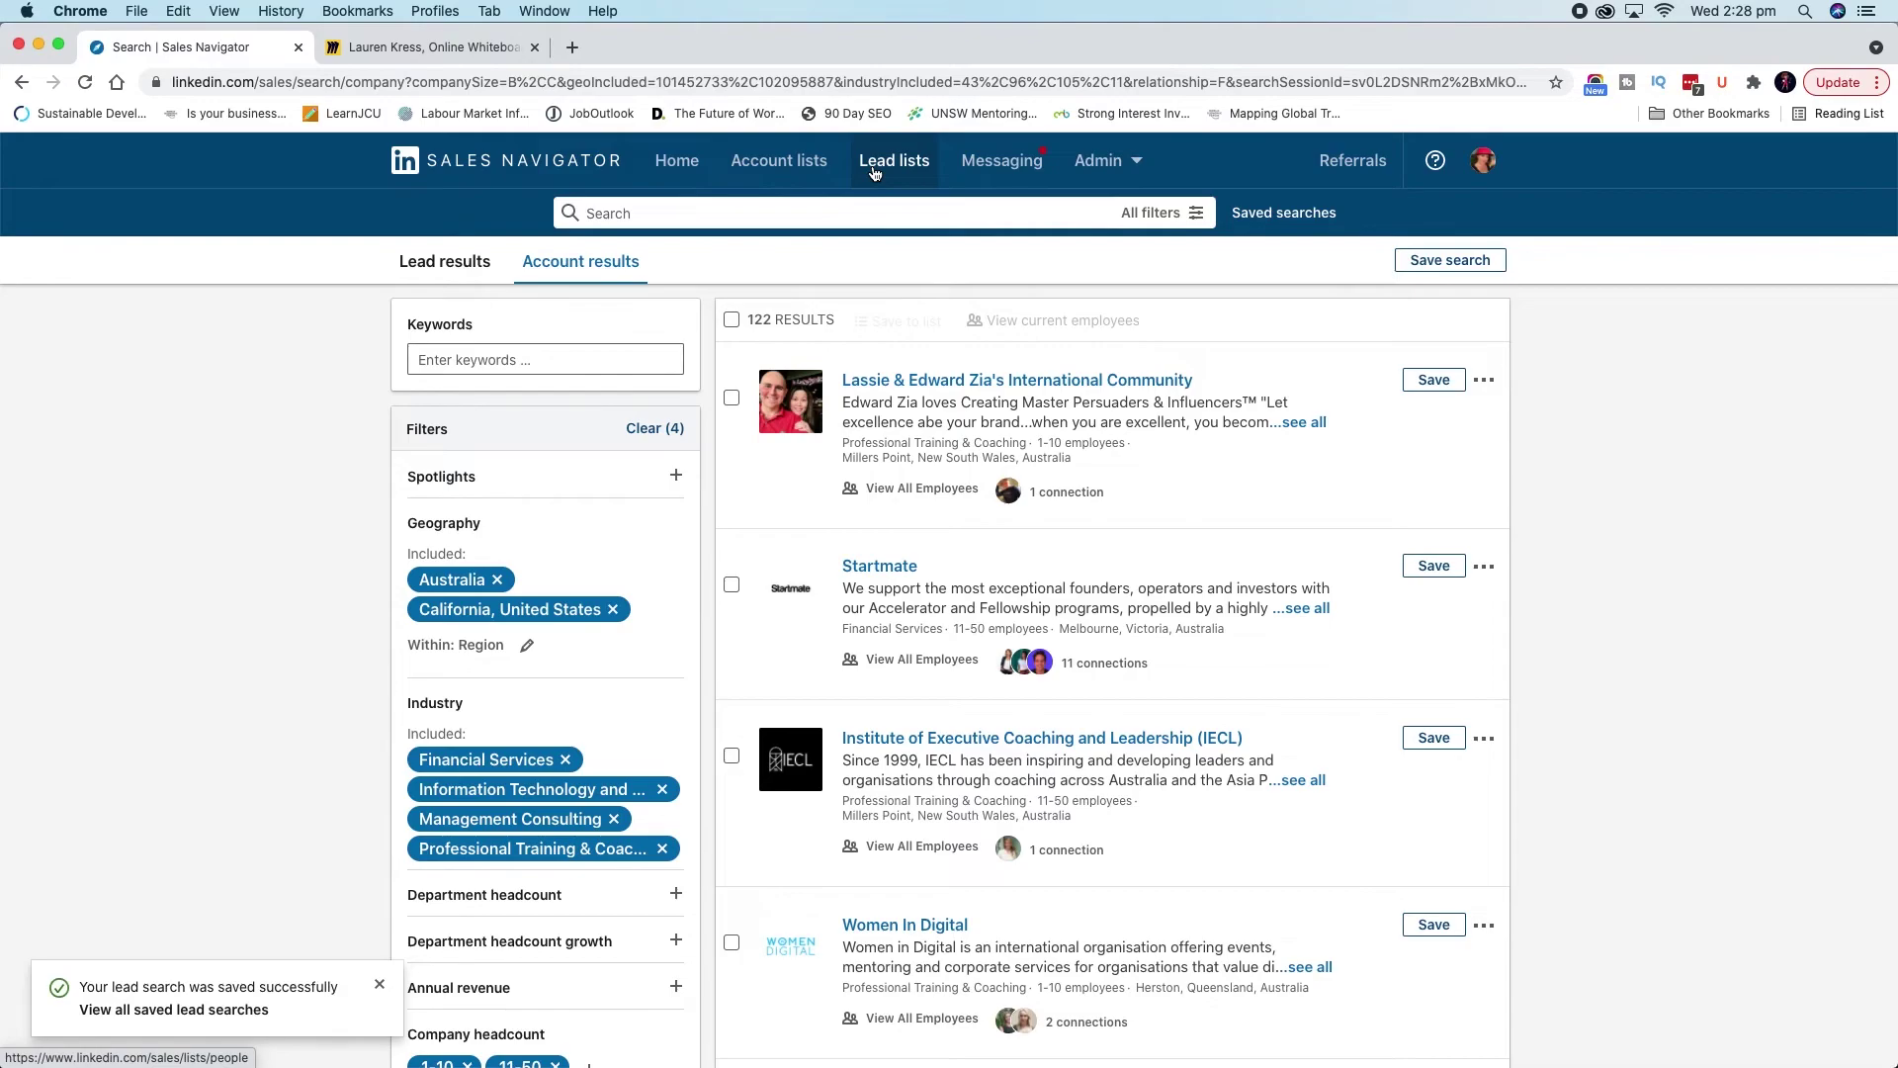
Open the Sales Navigator inbox and look through the existing conversations
left_click(1021, 166)
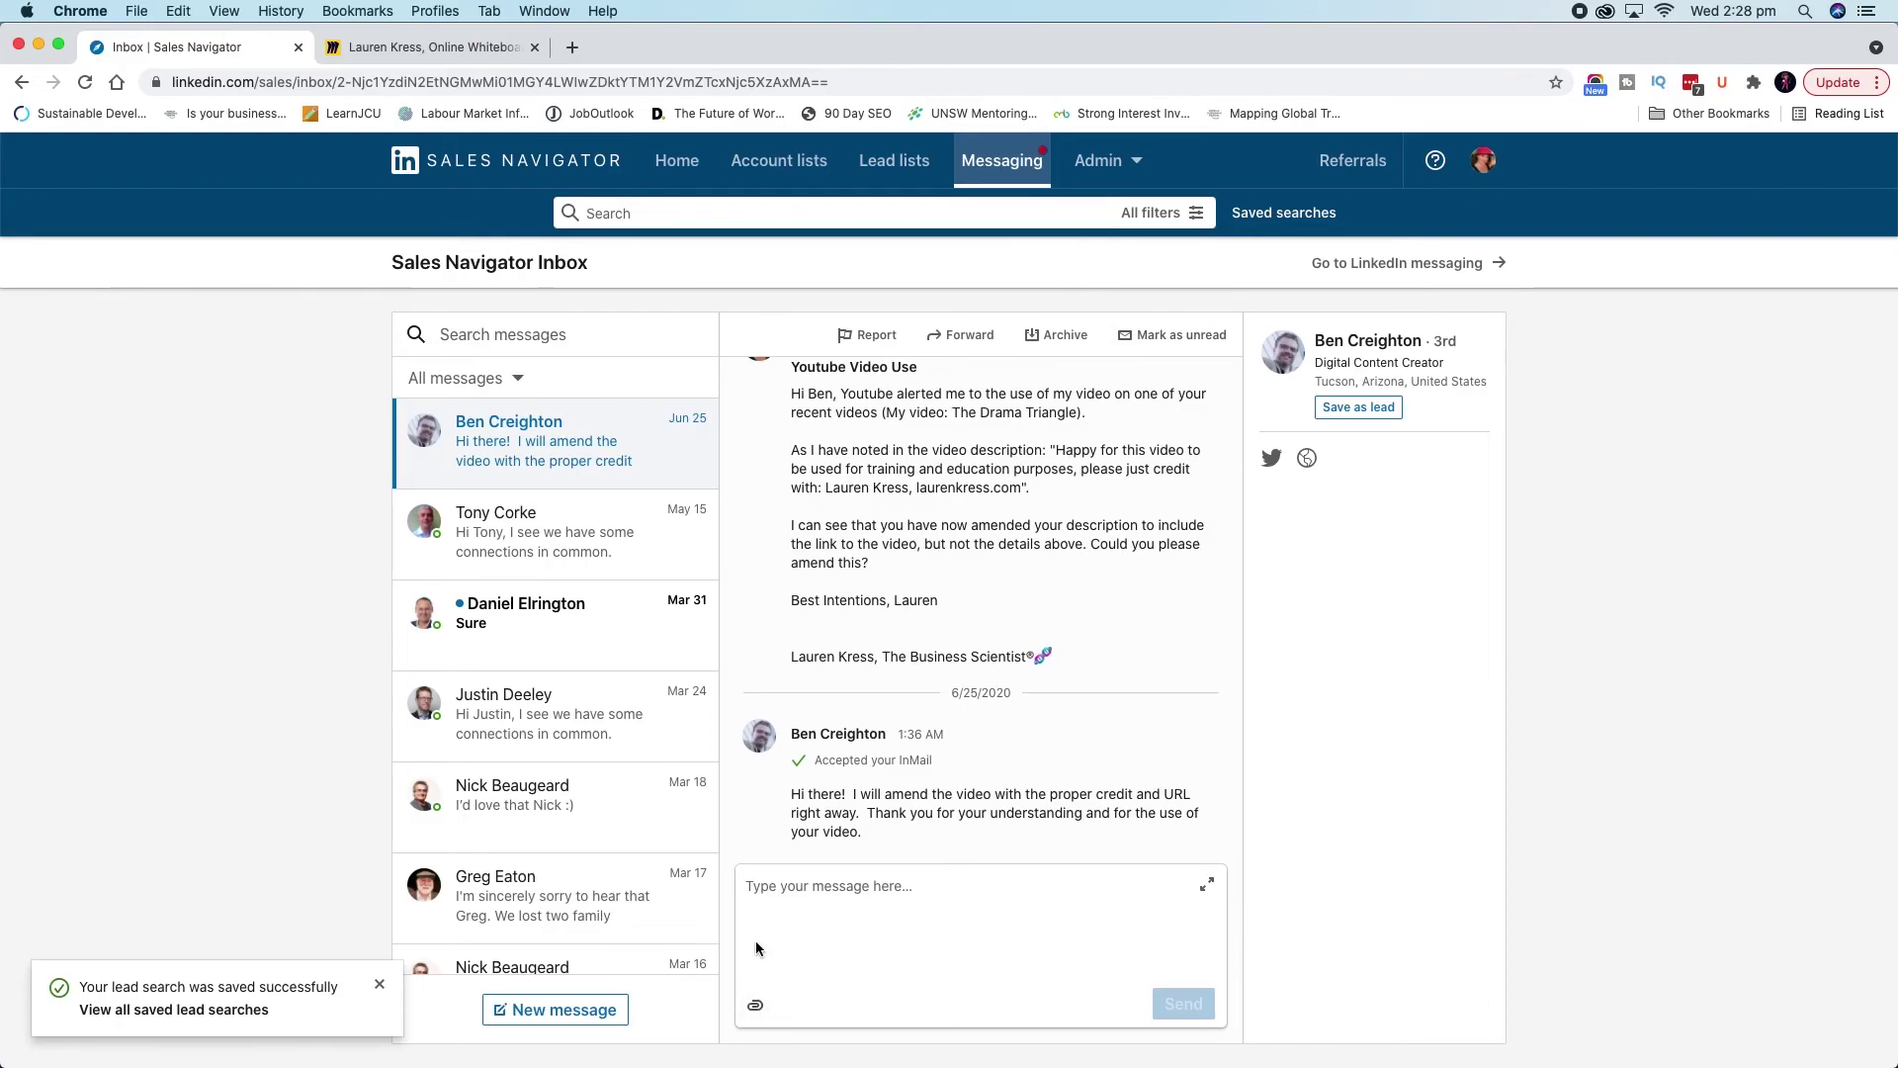
scroll(601, 562, "down", 3)
scroll(601, 562, "down", 3)
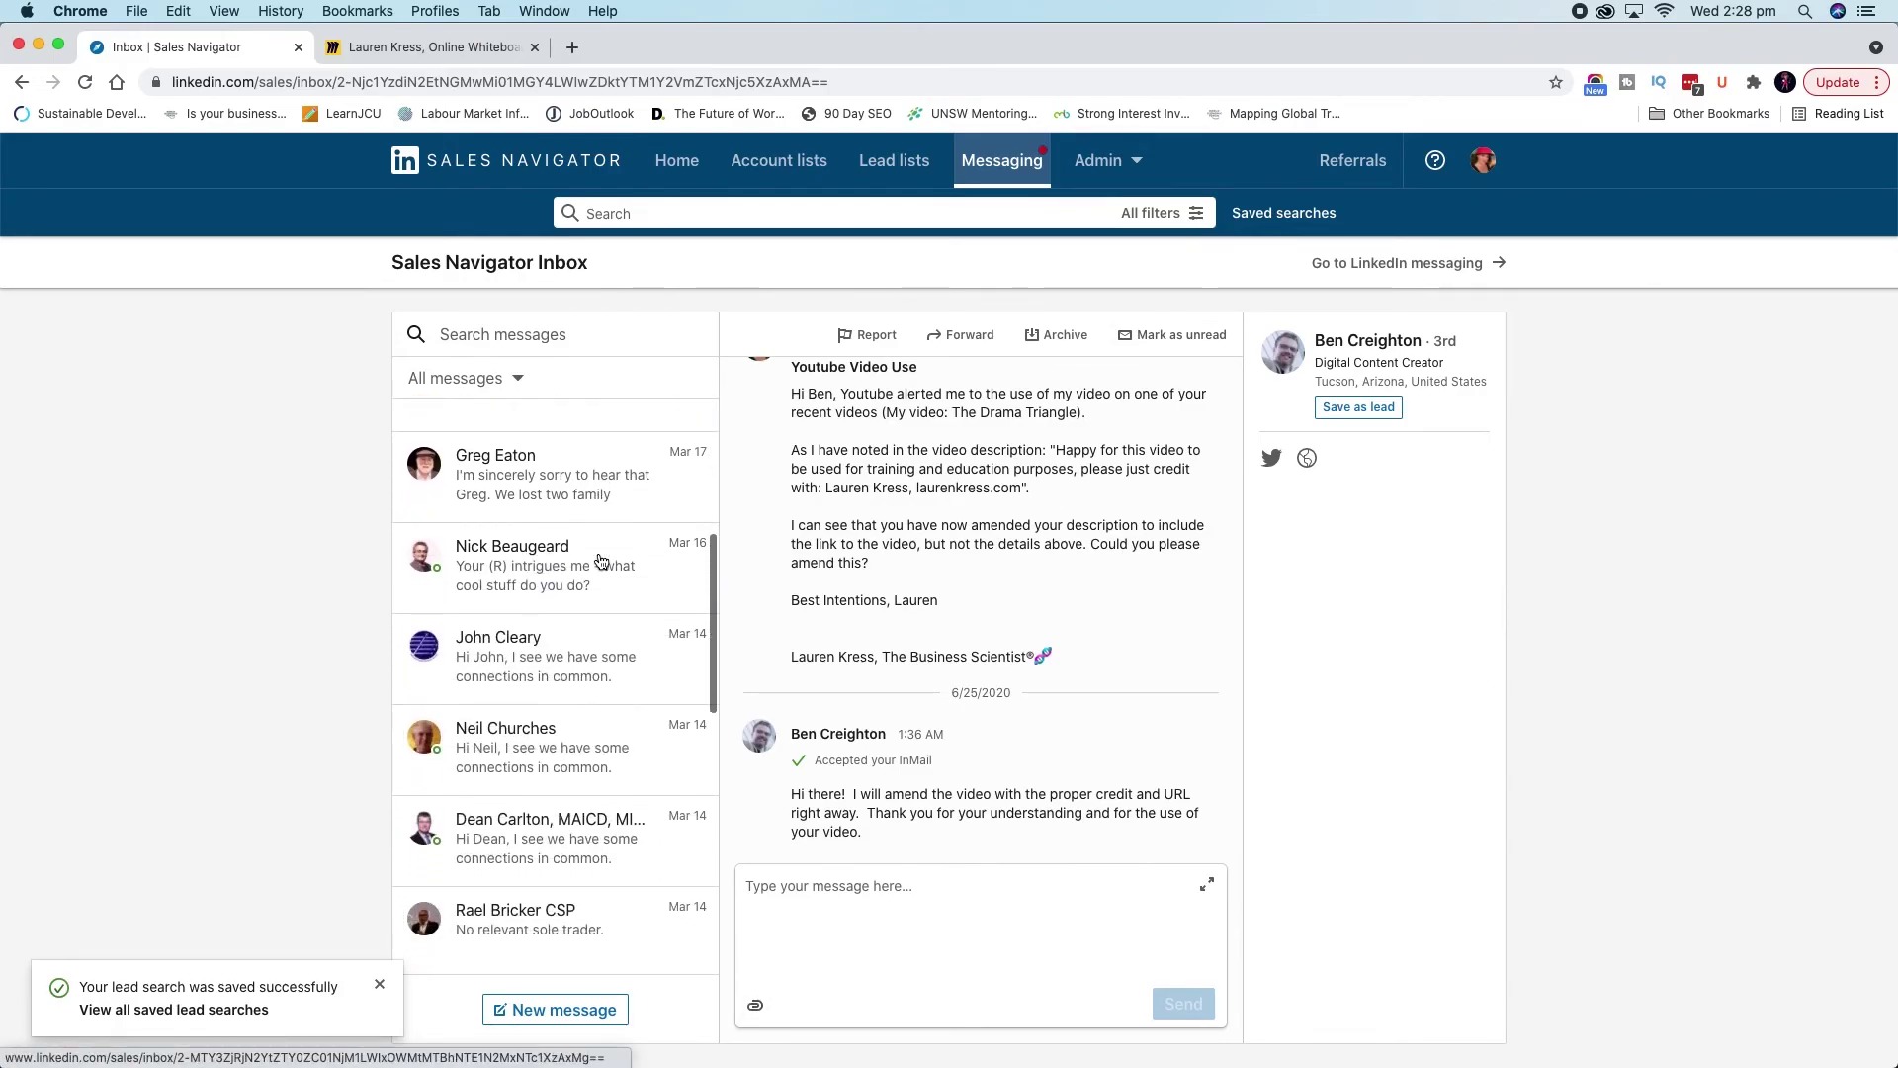
scroll(601, 562, "up", 5)
scroll(601, 562, "down", 2)
scroll(601, 561, "down", 3)
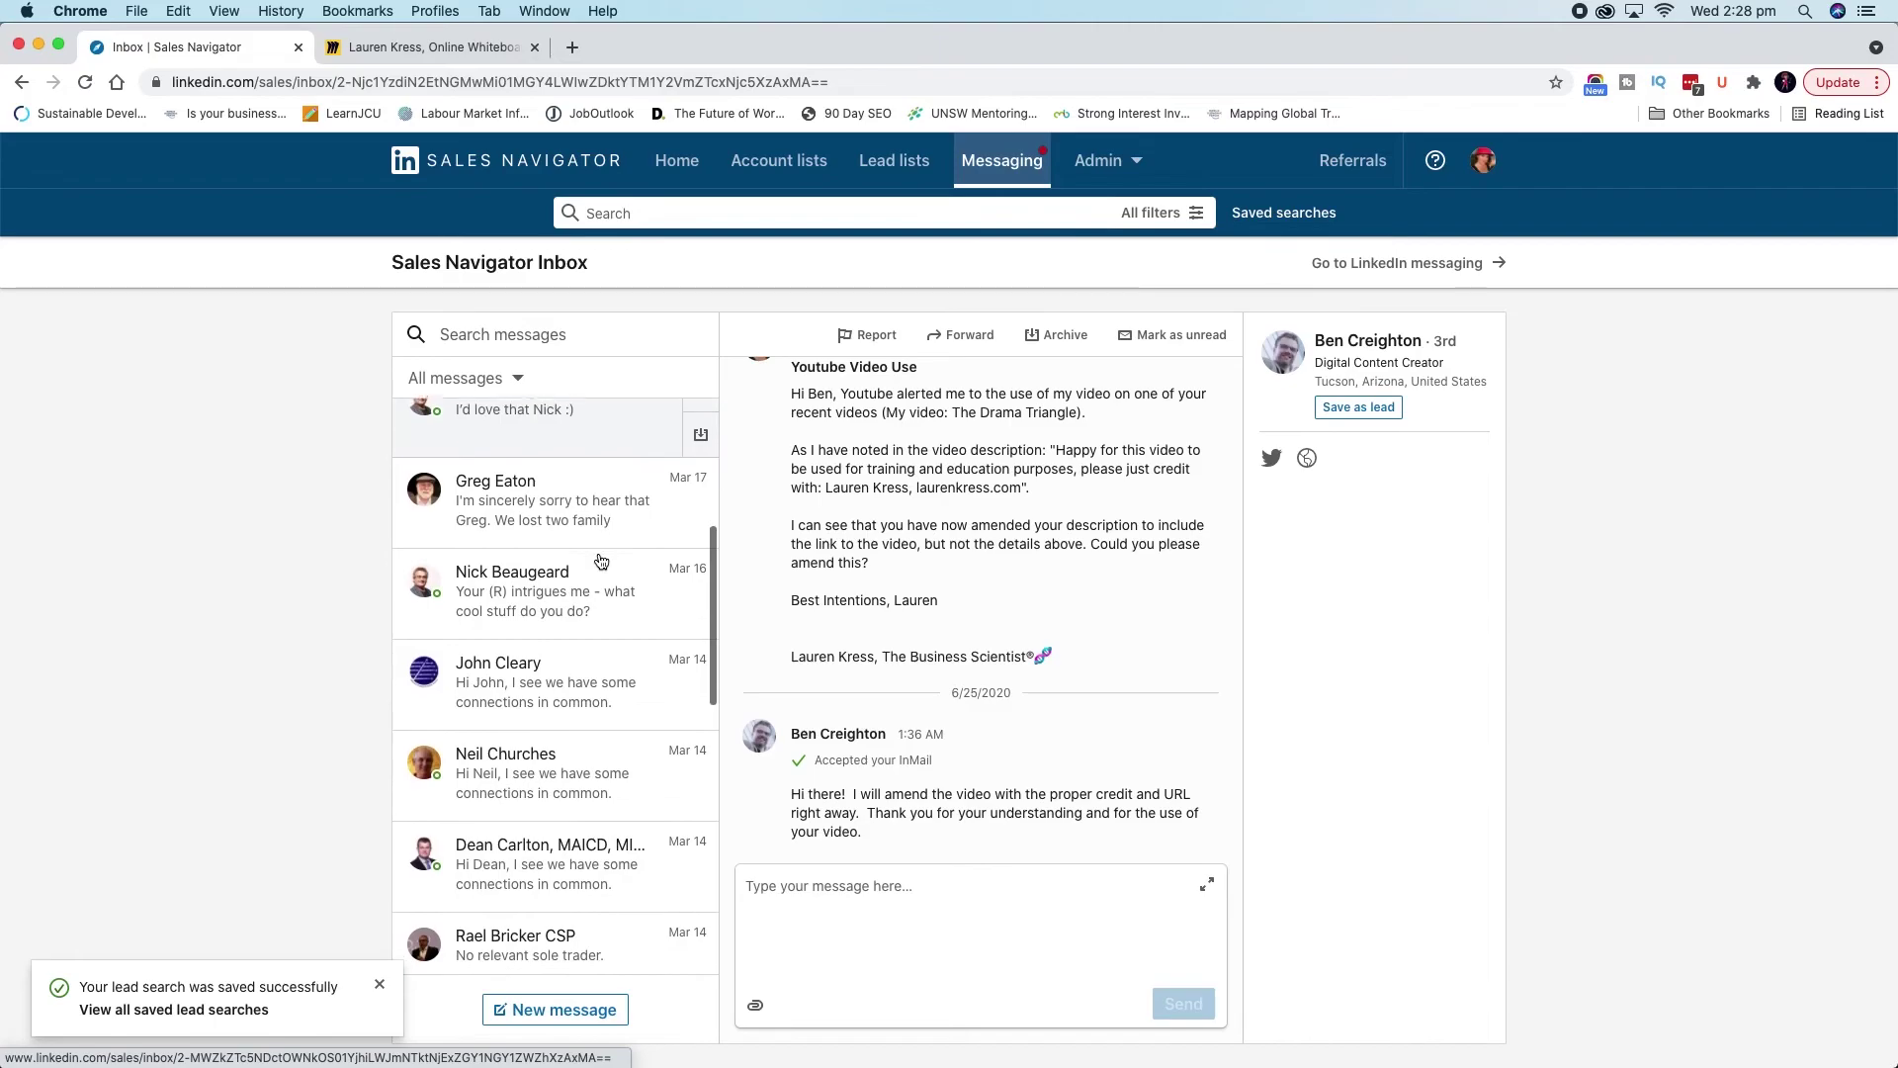
Address a new message to a contact found by first name, and check the attachment option without adding a file
left_click(589, 1008)
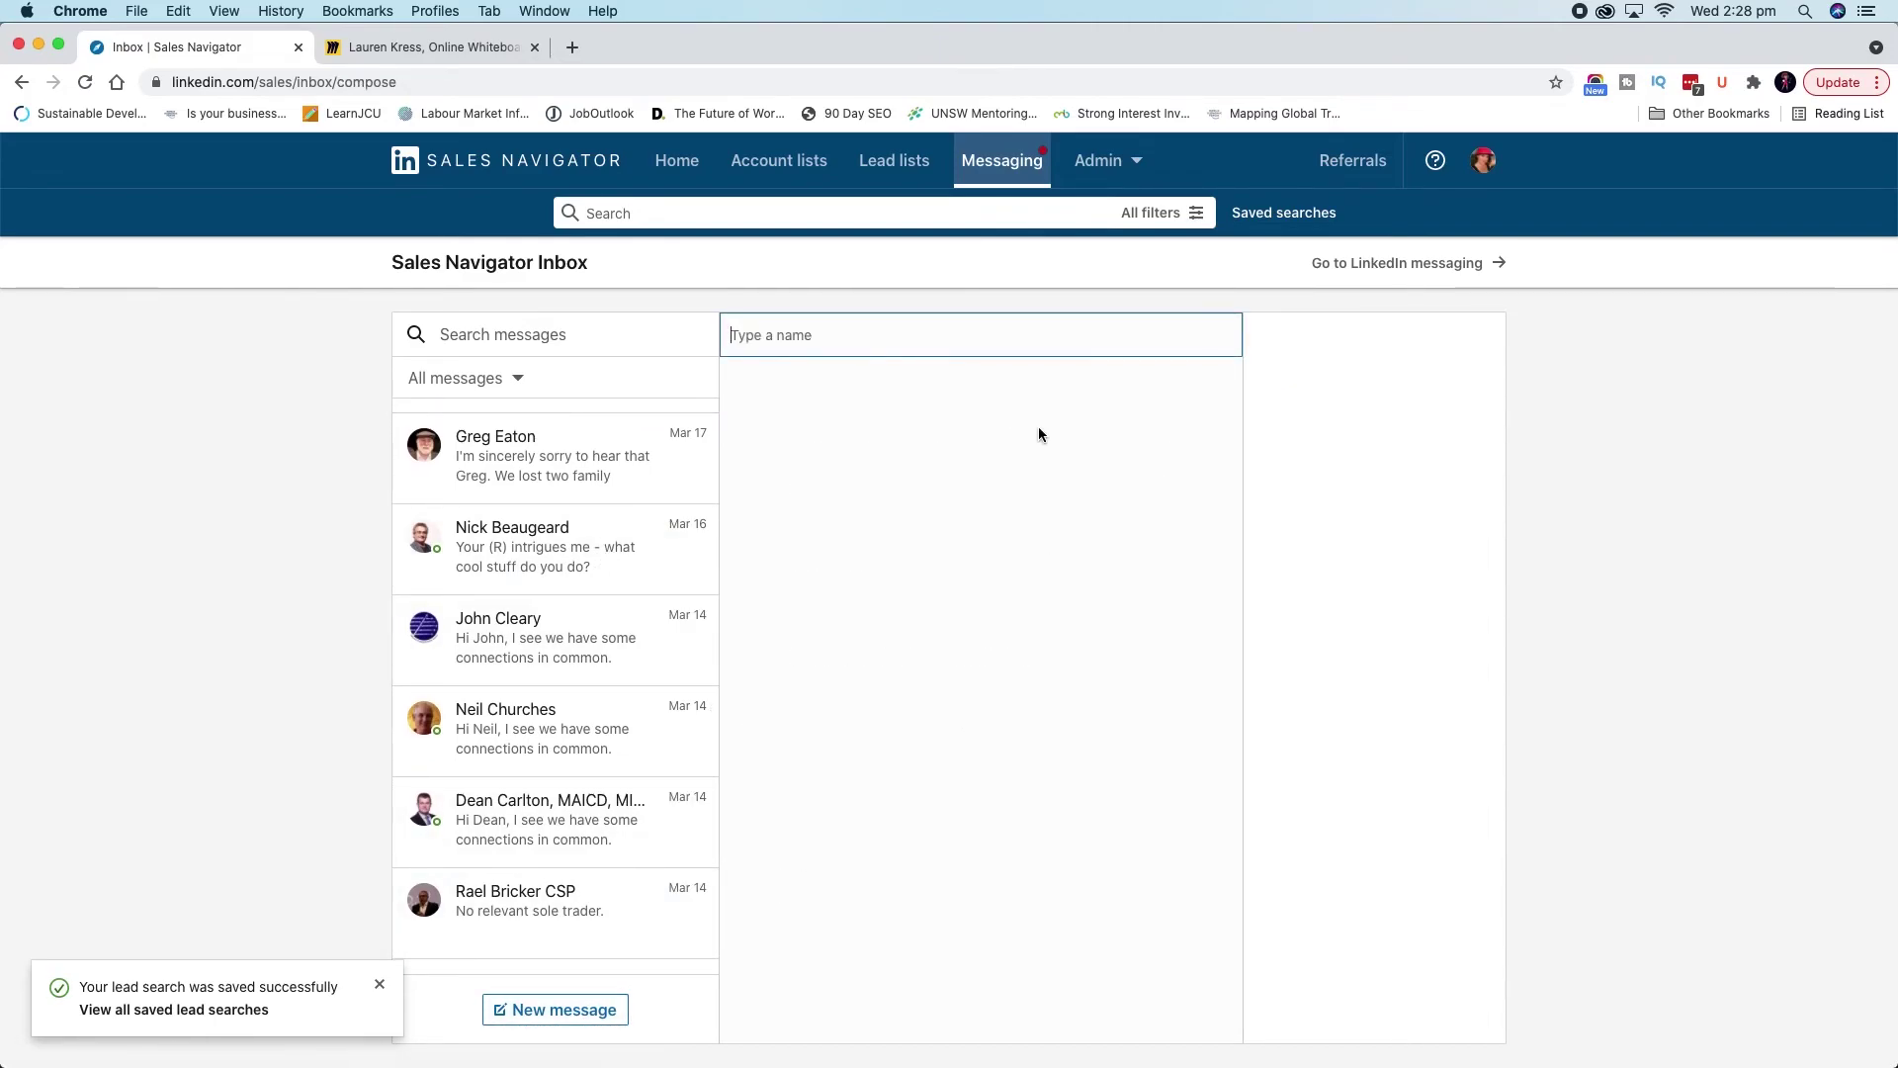
type("greg")
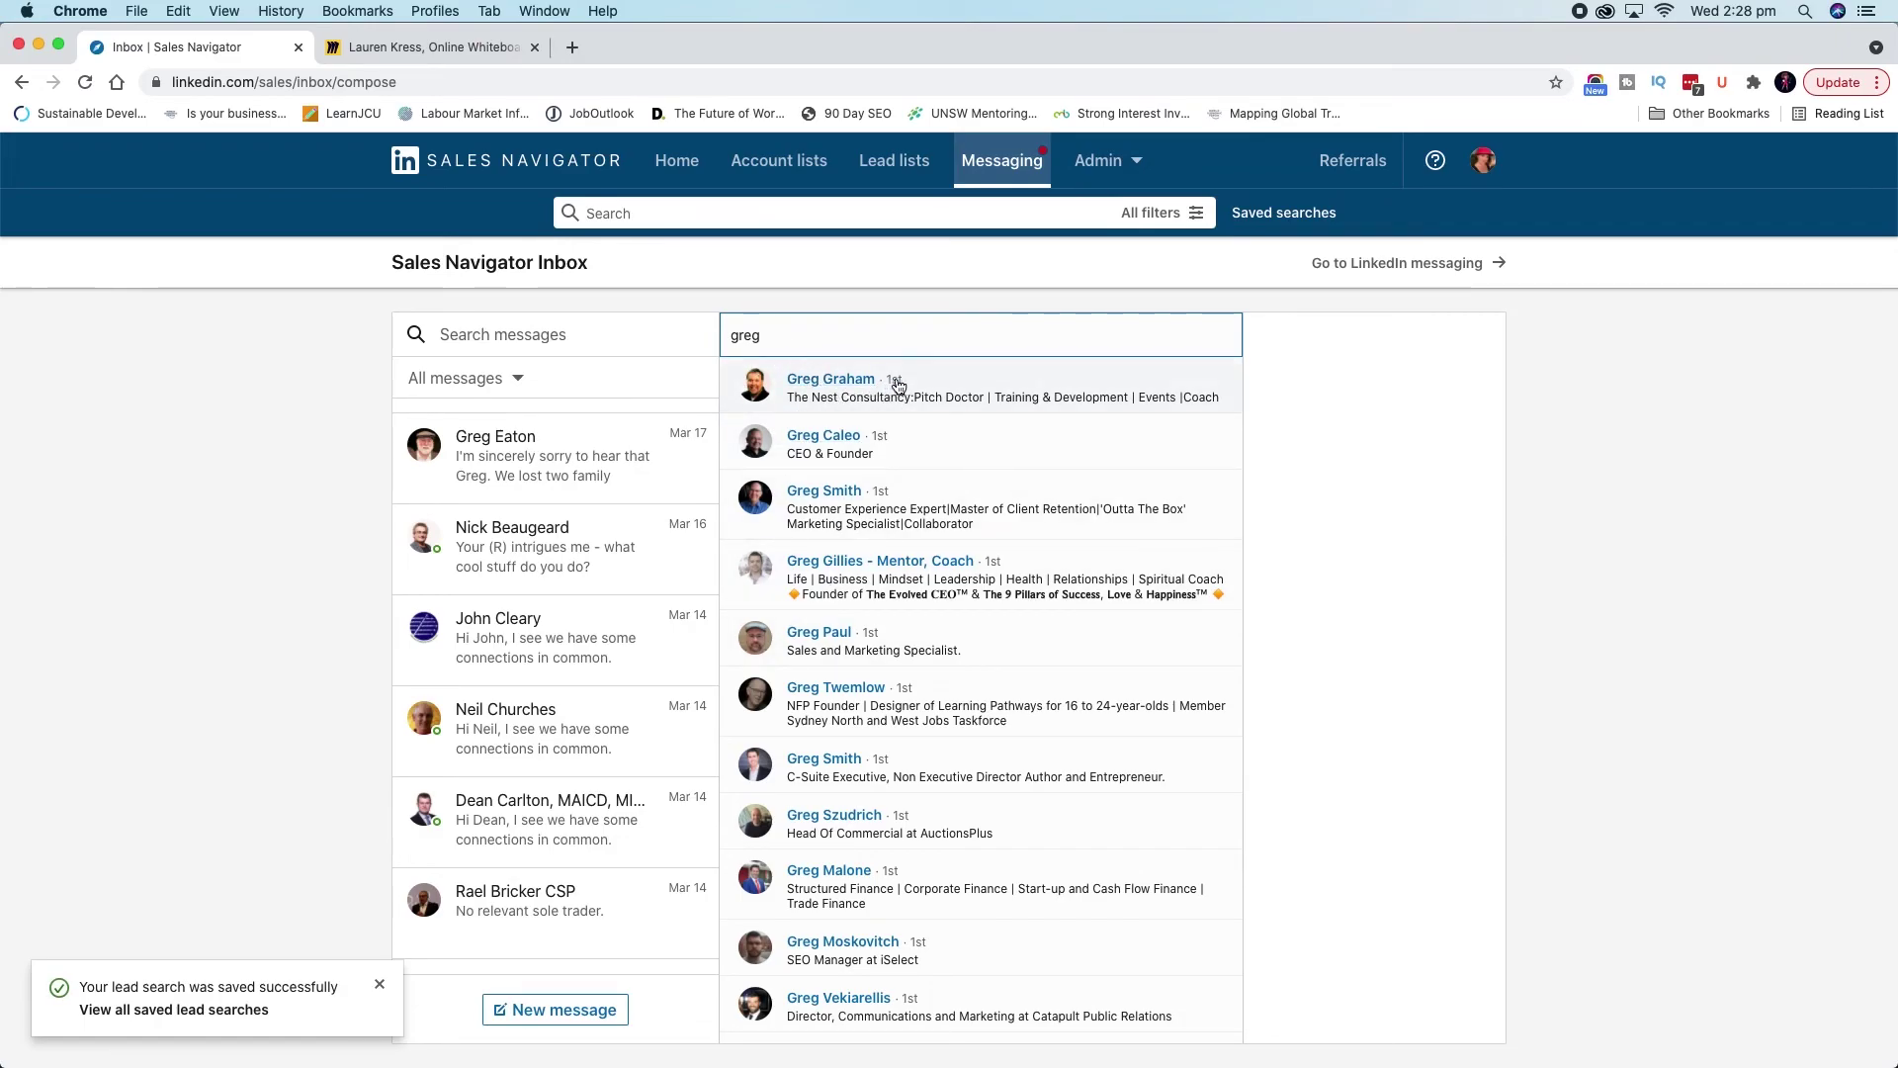
left_click(981, 385)
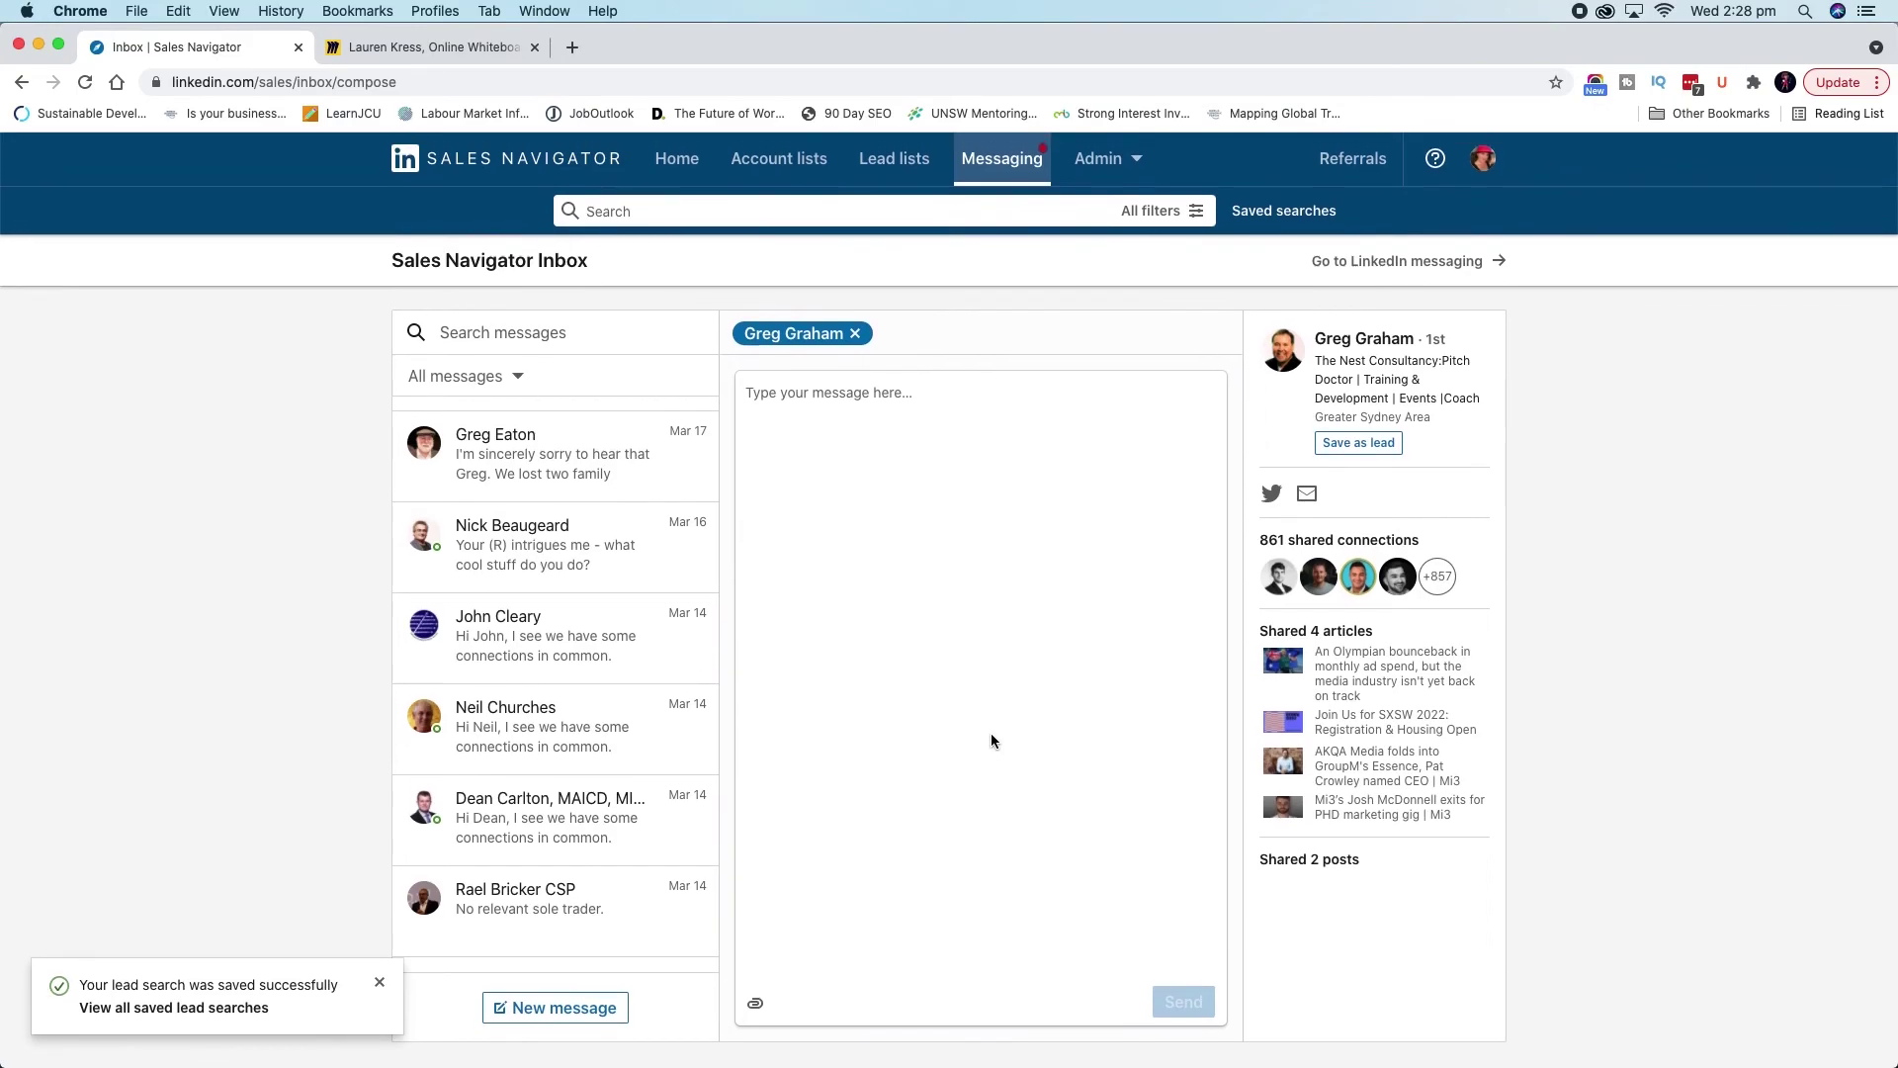
left_click(753, 1004)
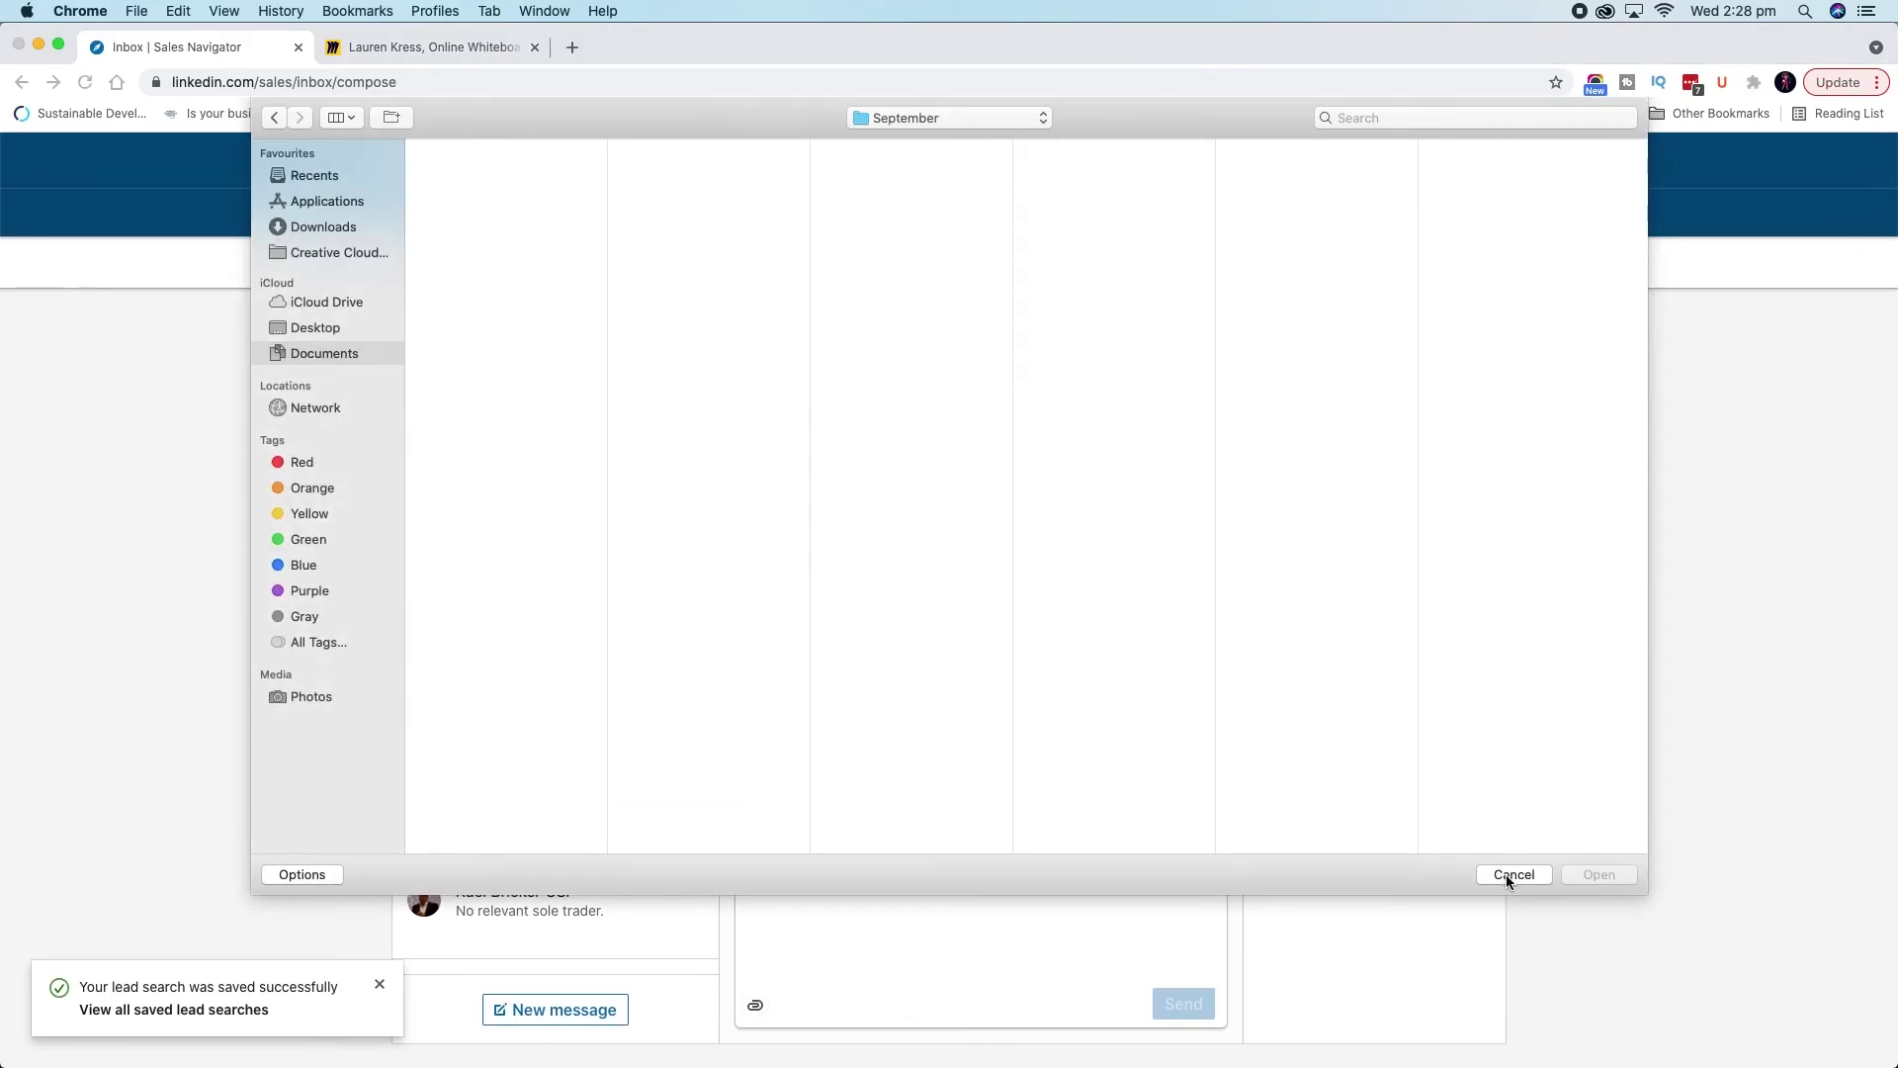
left_click(1505, 873)
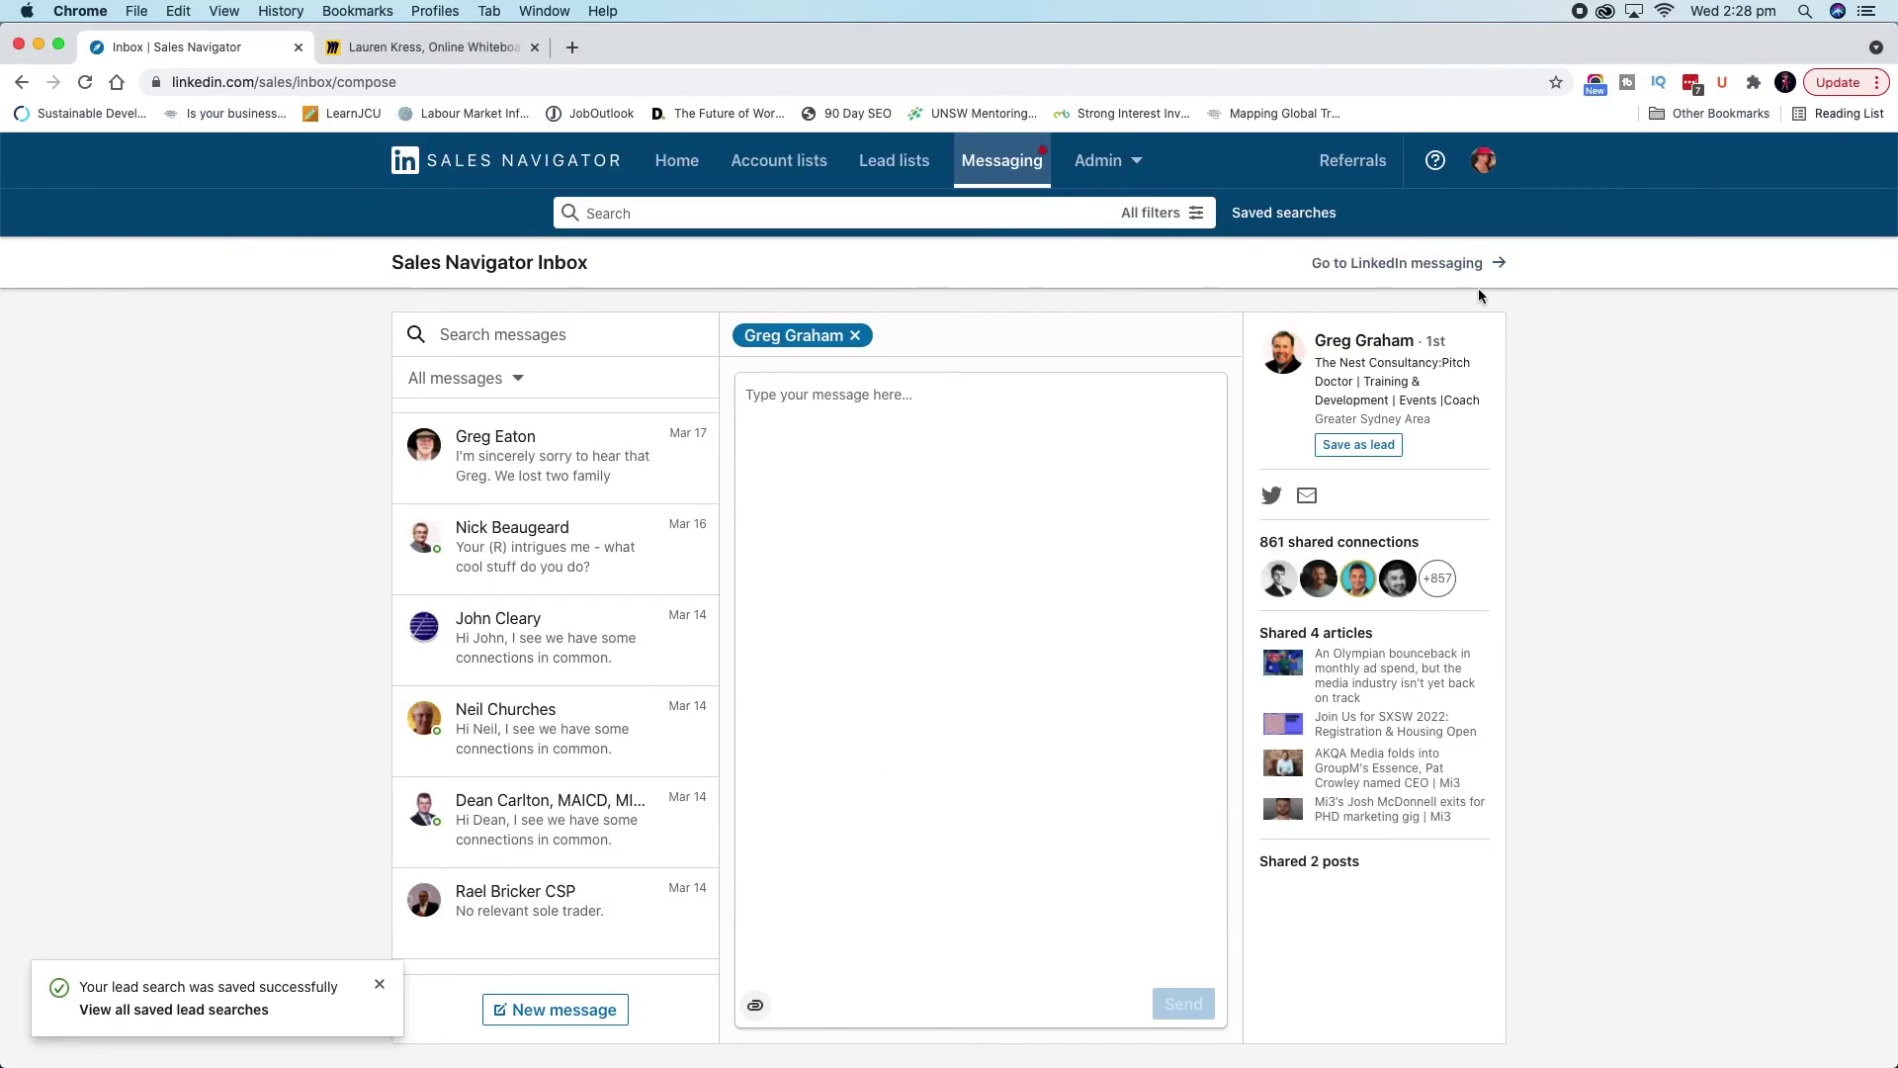
View the Seat Management page in the admin area and return to the Sales Navigator home page
left_click(1136, 181)
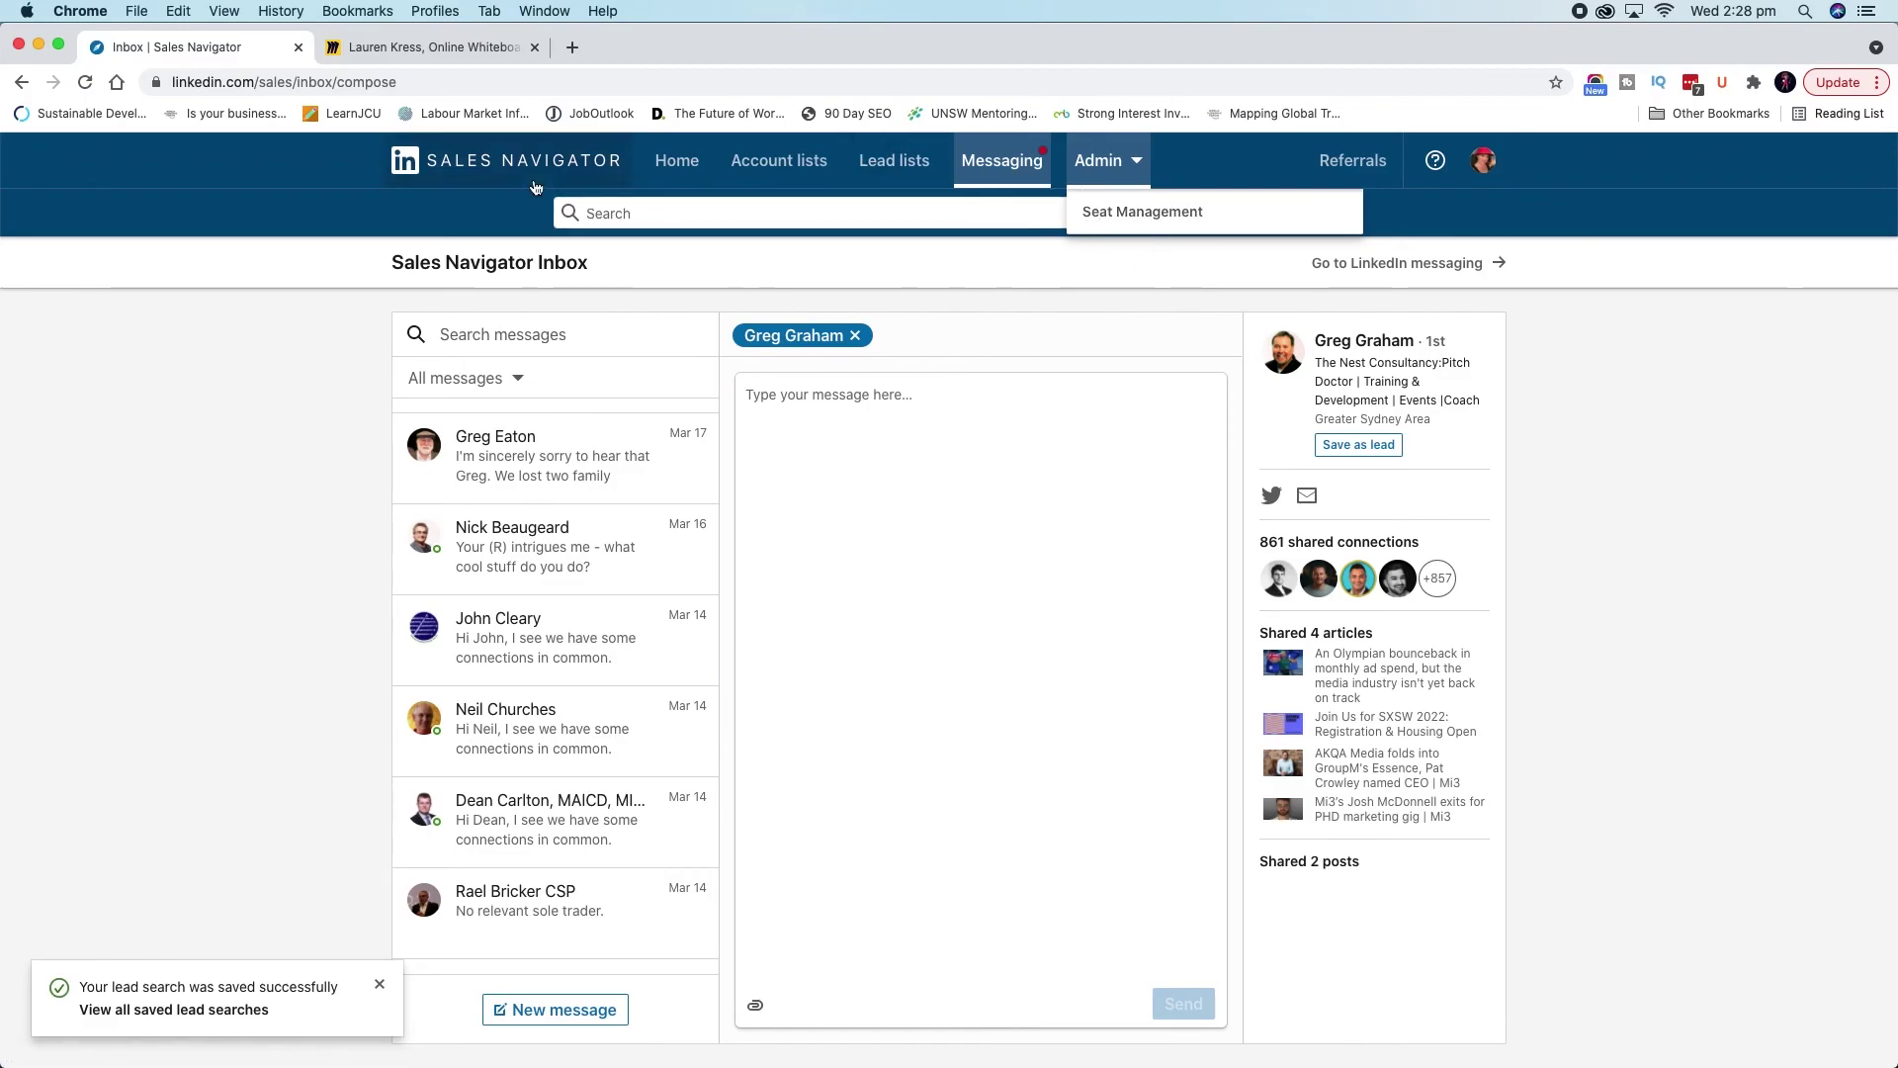
left_click(1177, 227)
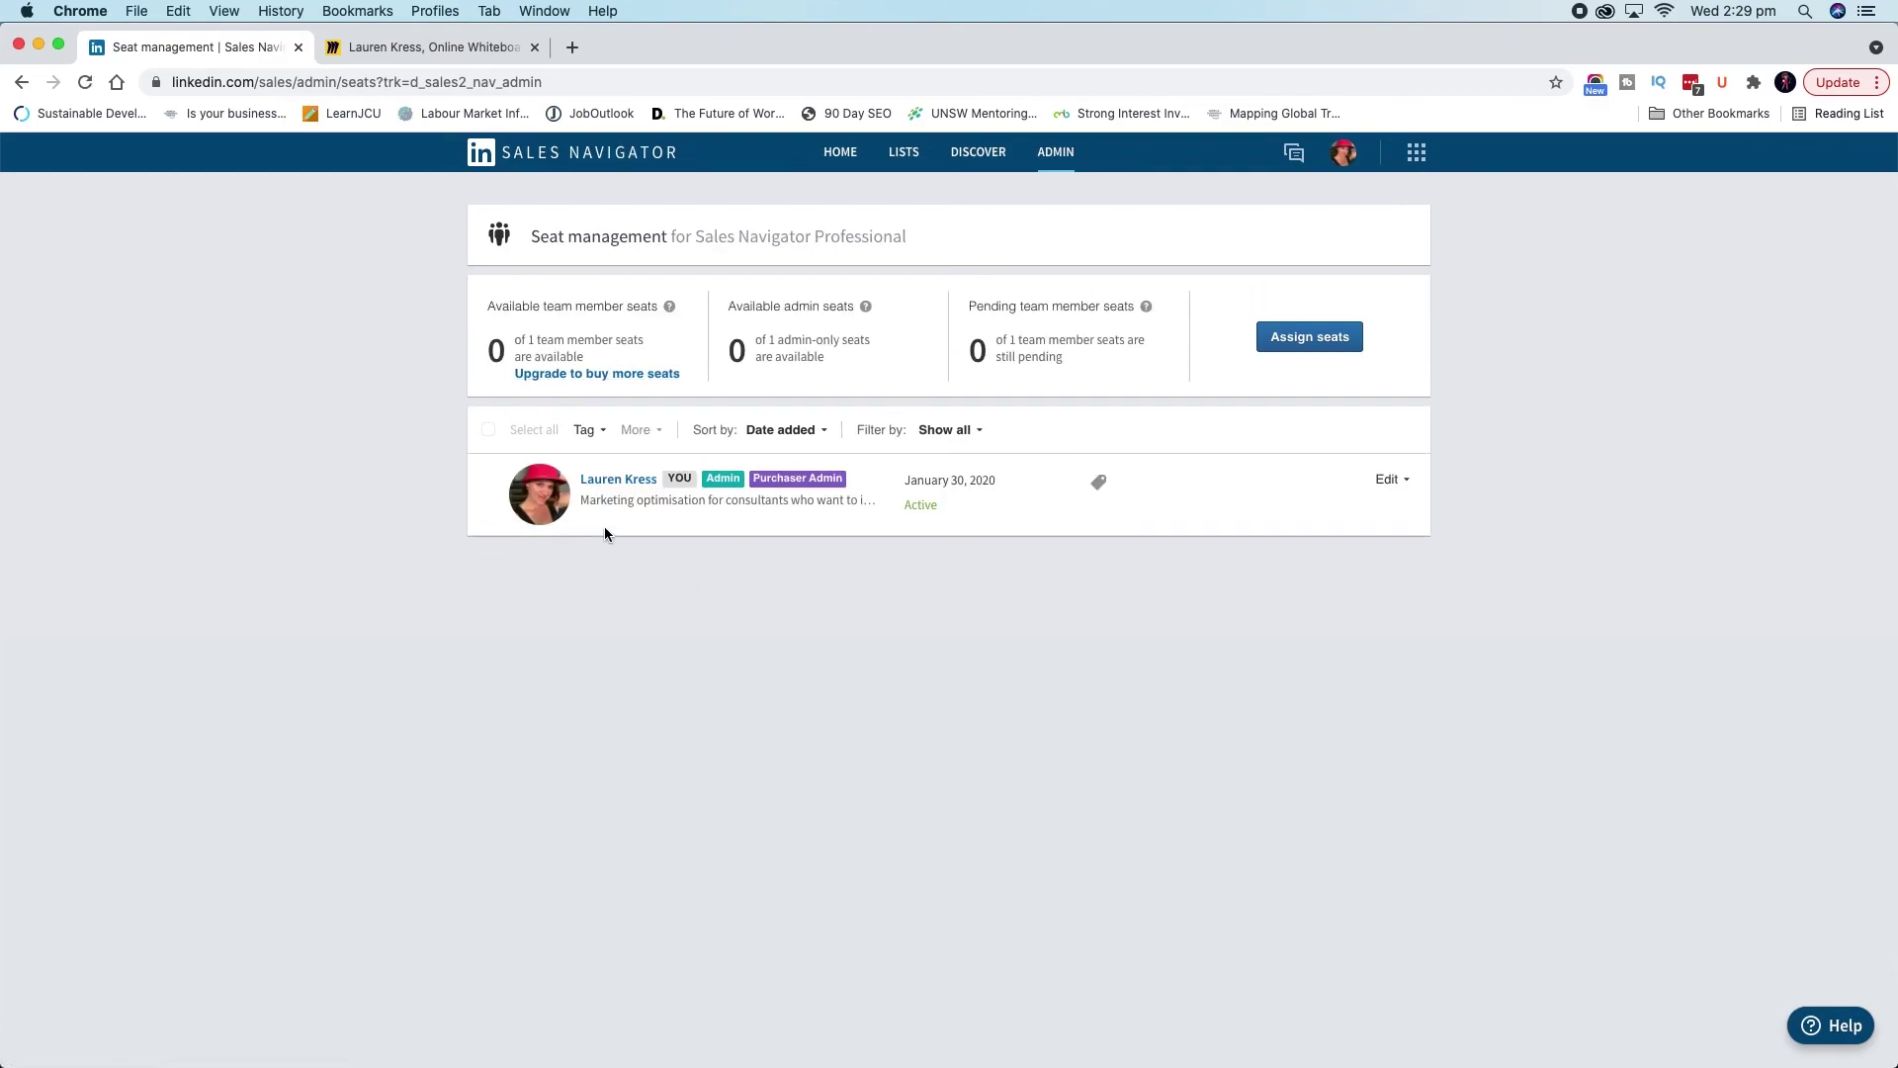
left_click(840, 154)
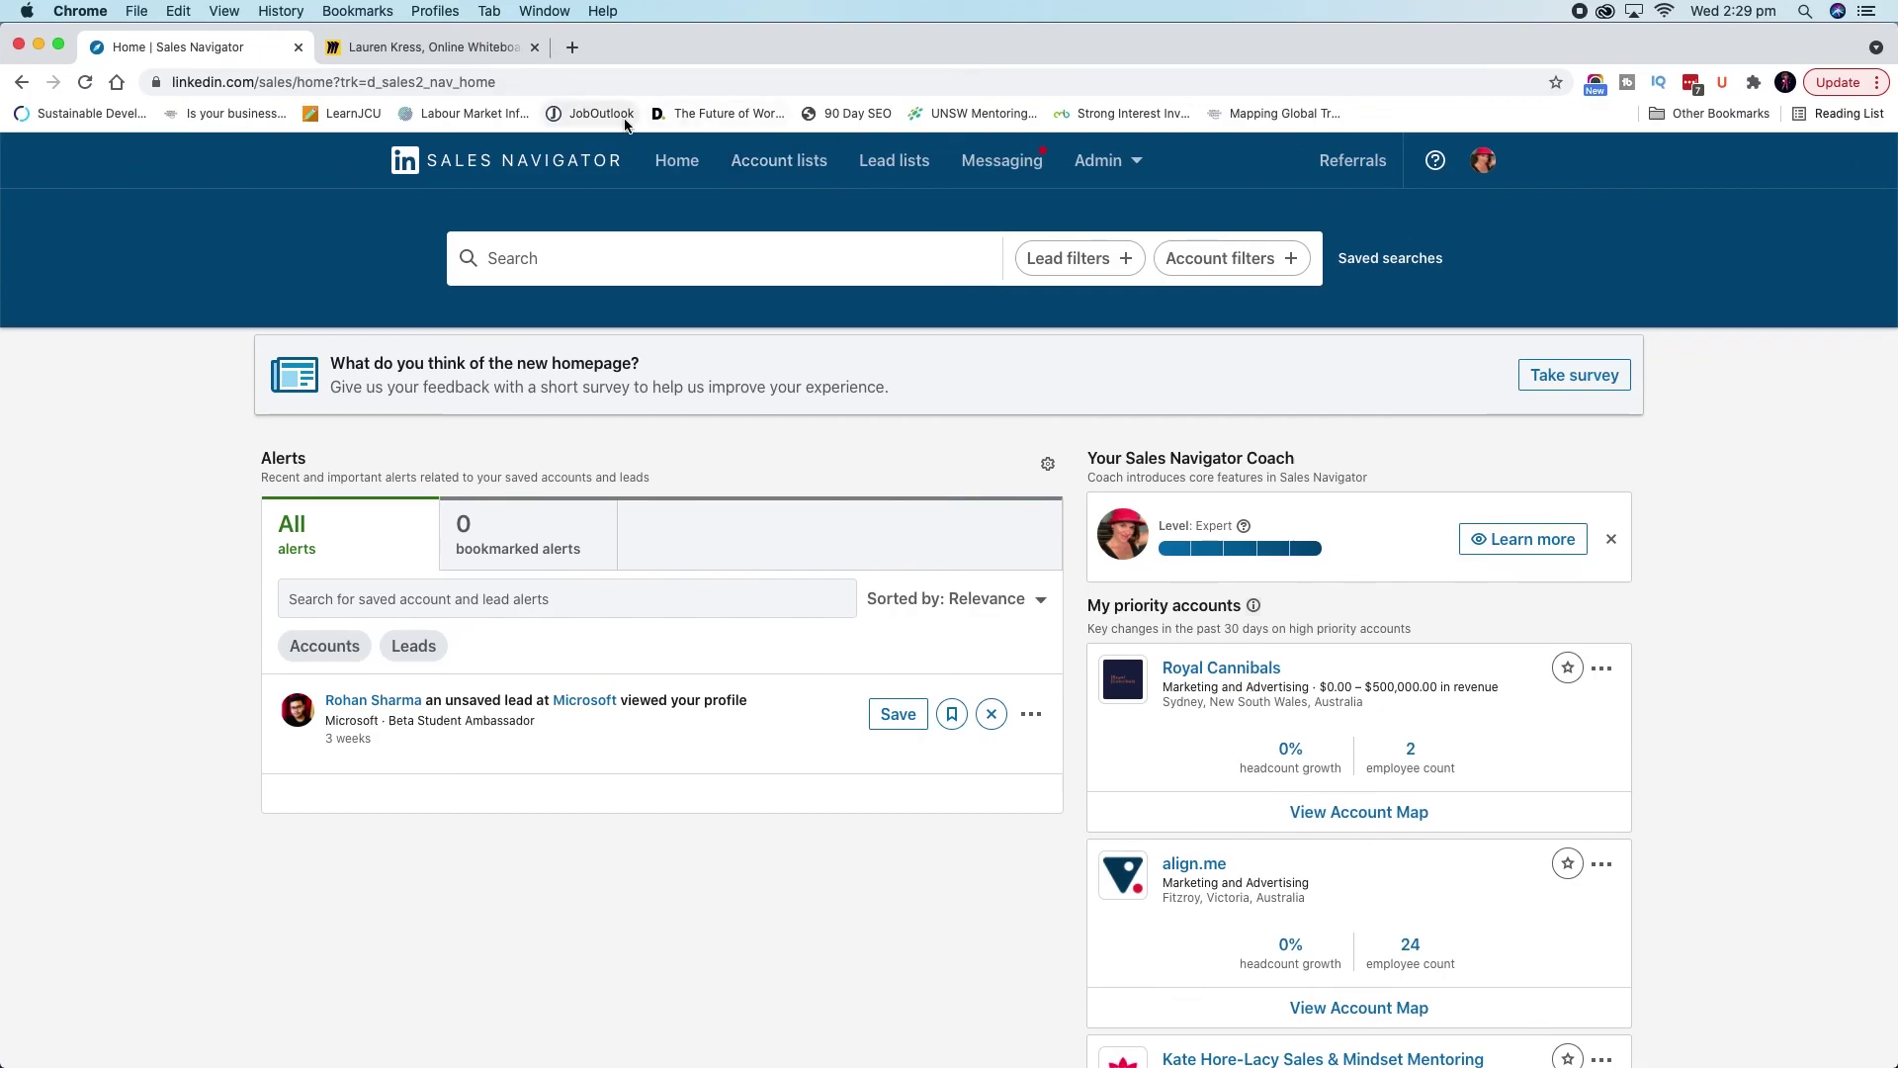
Switch to the Miro board showing the marketing funnel from brand awareness to sales
left_click(449, 49)
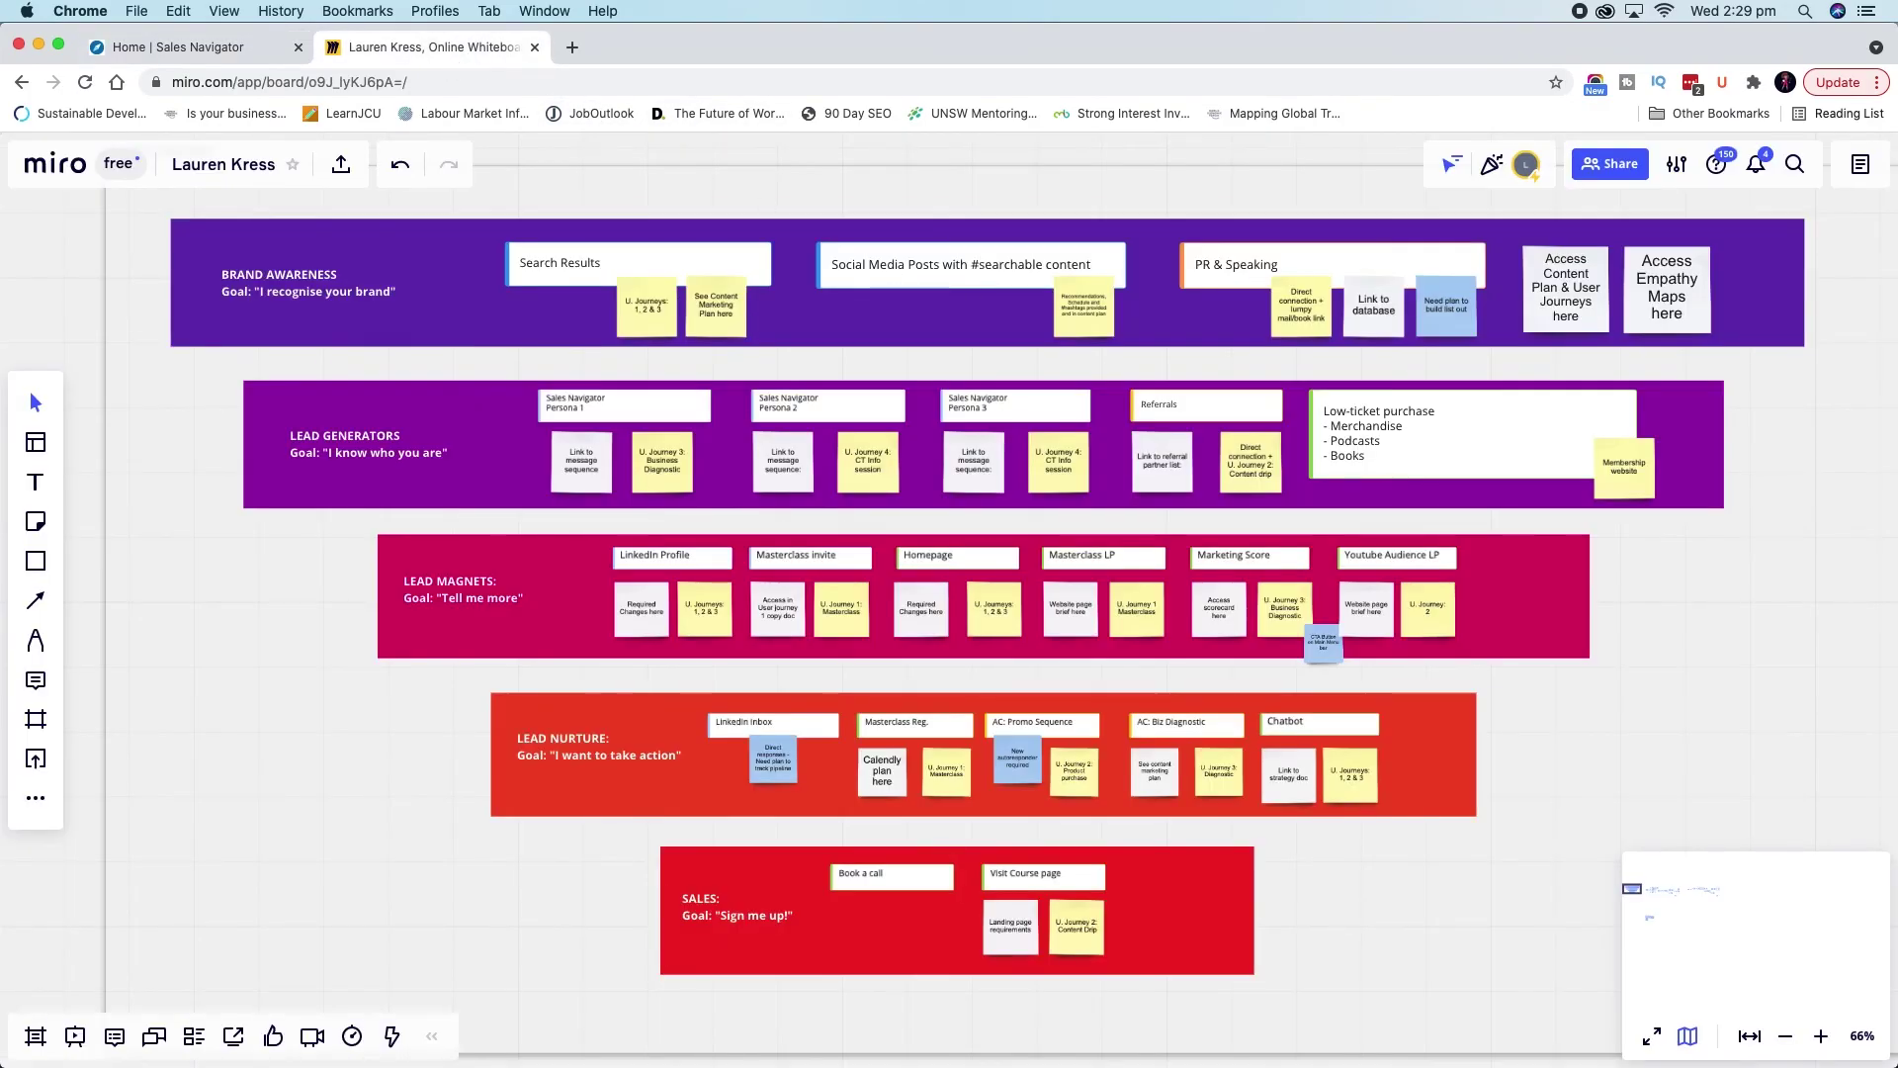